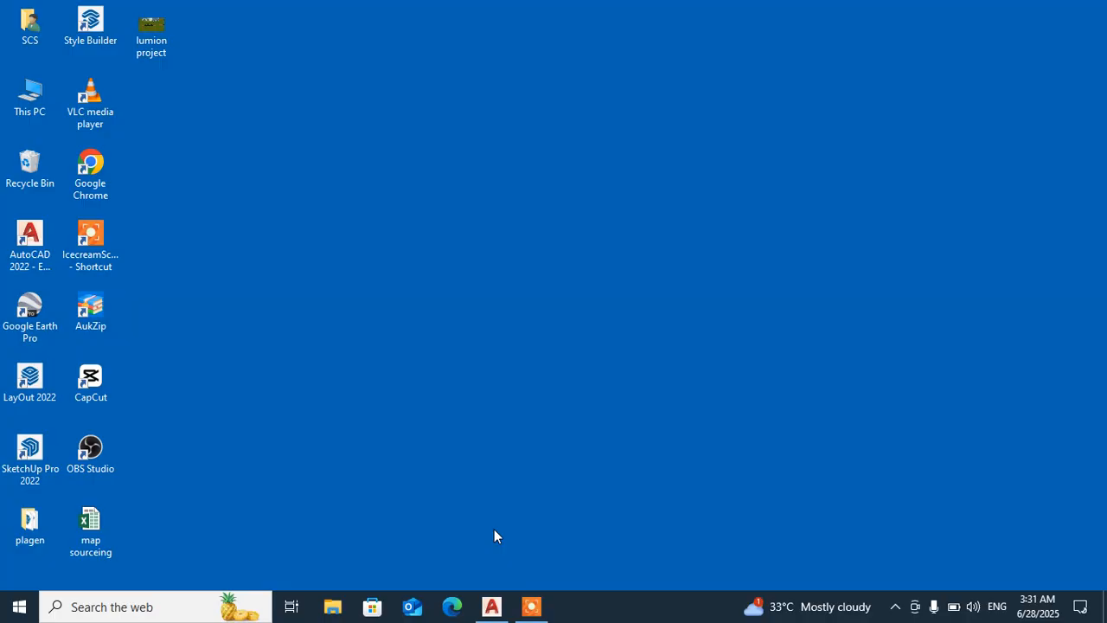
Switch to AutoCAD and draw twelve construction lines at various angles through one common point above and to the right of the origin
{"action": "left_click", "coordinate": [491, 606]}
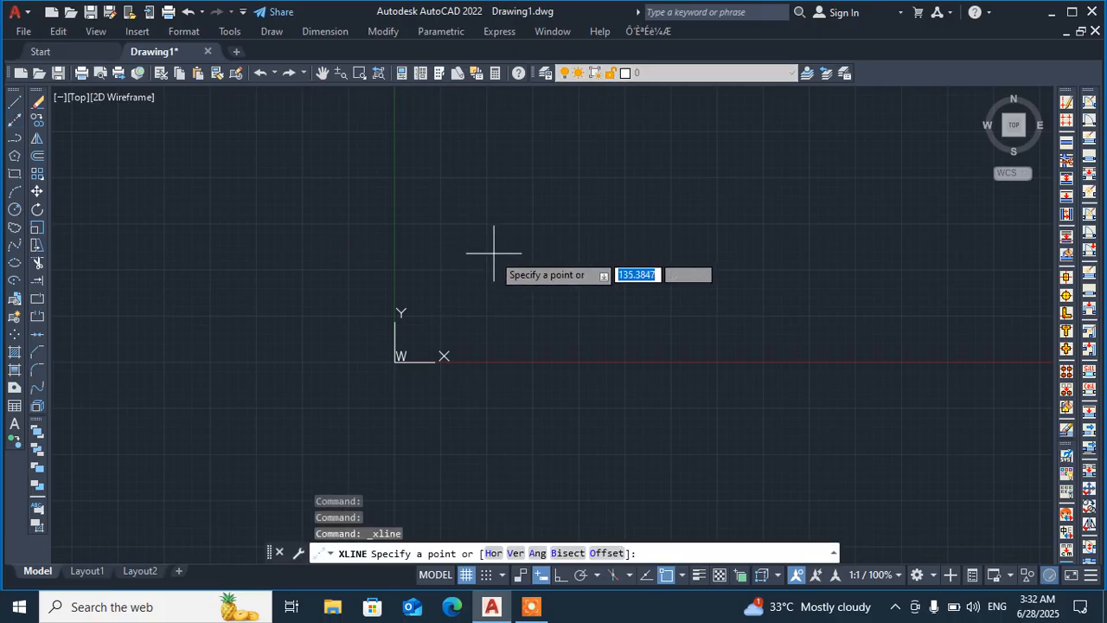
{"action": "left_click", "coordinate": [494, 253]}
{"action": "left_click", "coordinate": [532, 332]}
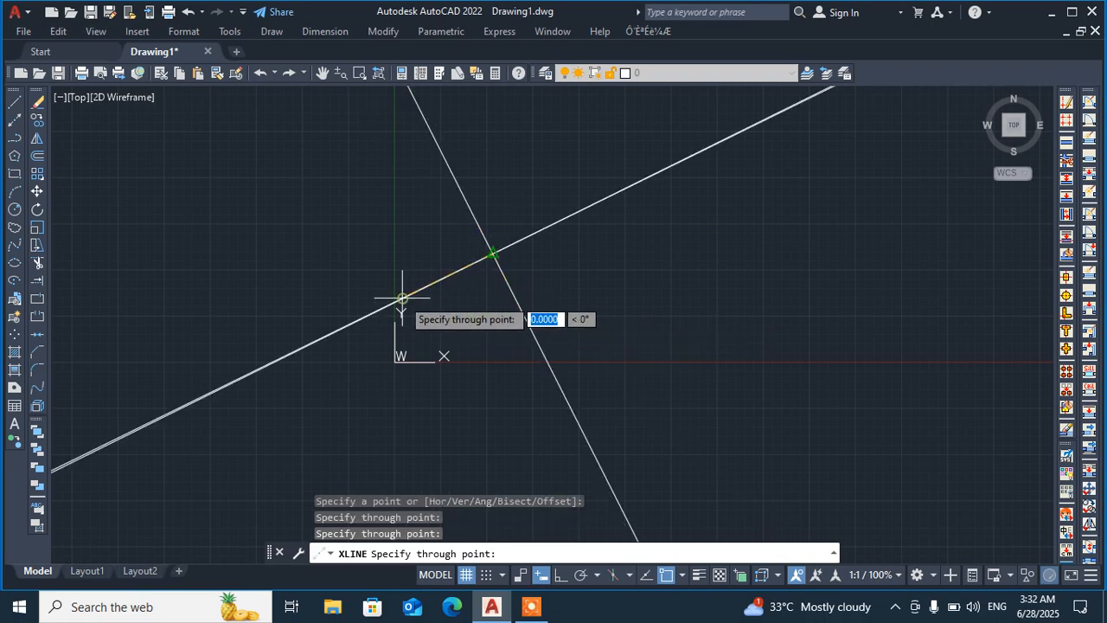
{"action": "left_click", "coordinate": [403, 298]}
{"action": "left_click", "coordinate": [588, 301]}
{"action": "left_click", "coordinate": [412, 333]}
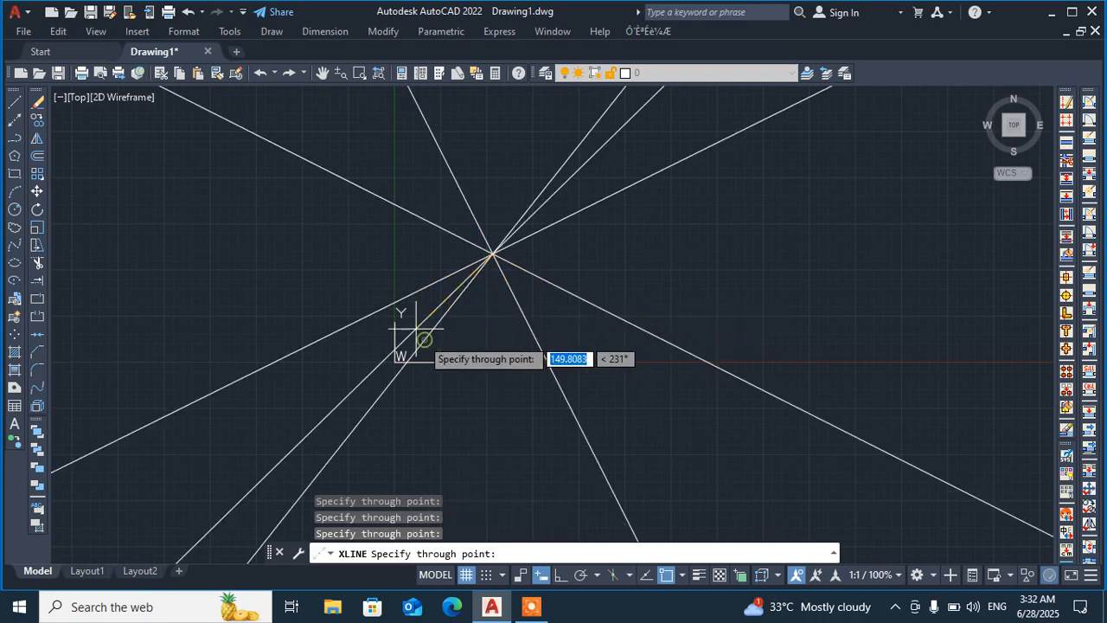
{"action": "left_click", "coordinate": [358, 261]}
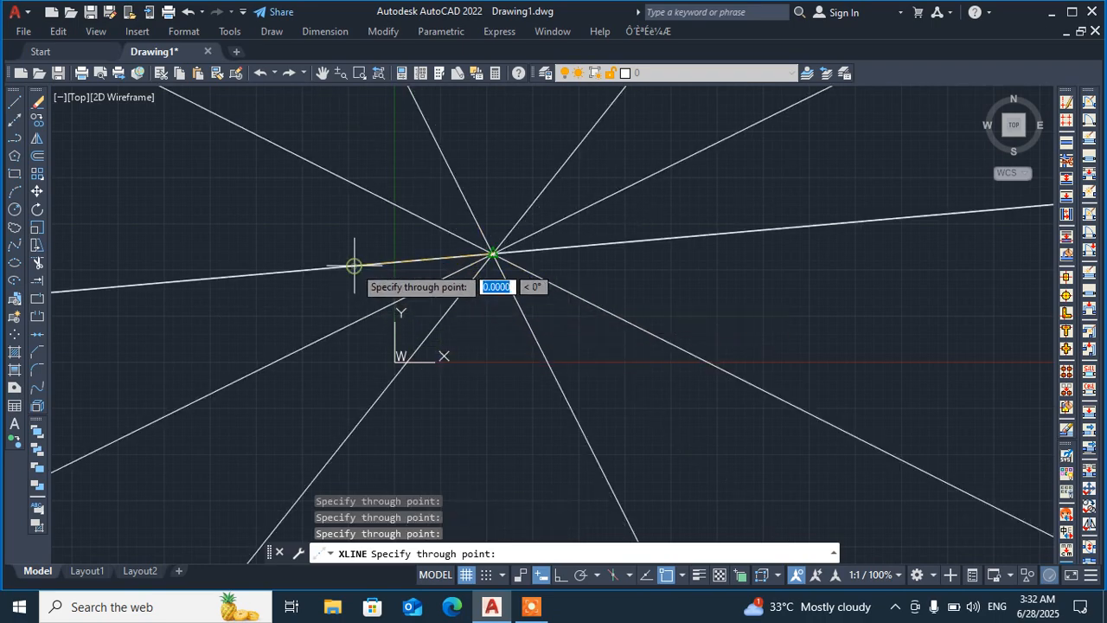
{"action": "left_click", "coordinate": [503, 169]}
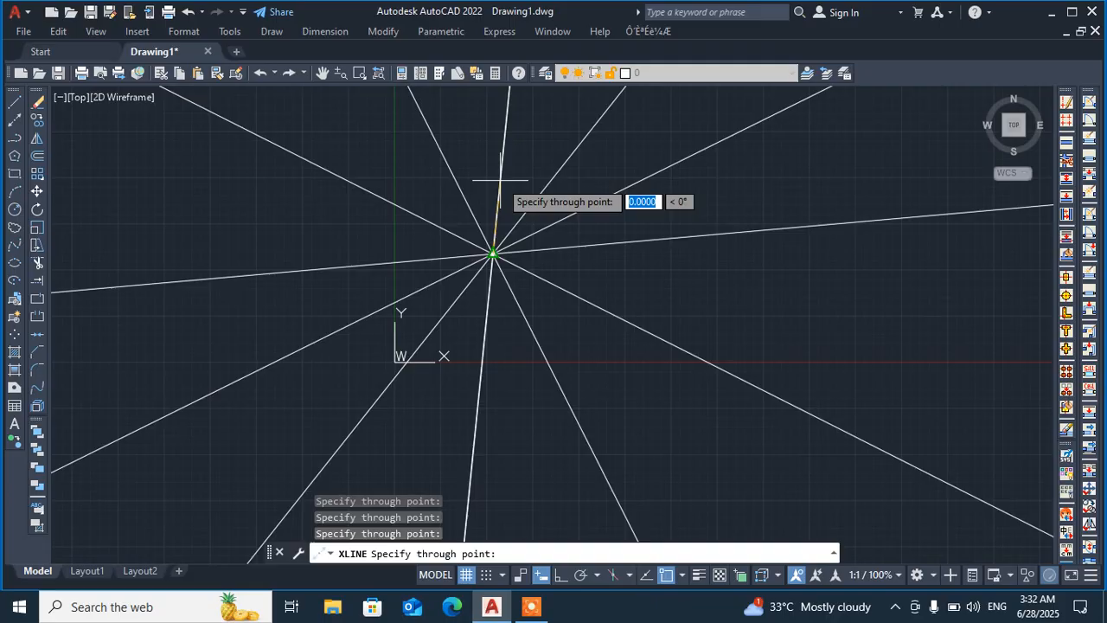
{"action": "left_click", "coordinate": [604, 275]}
{"action": "left_click", "coordinate": [569, 322]}
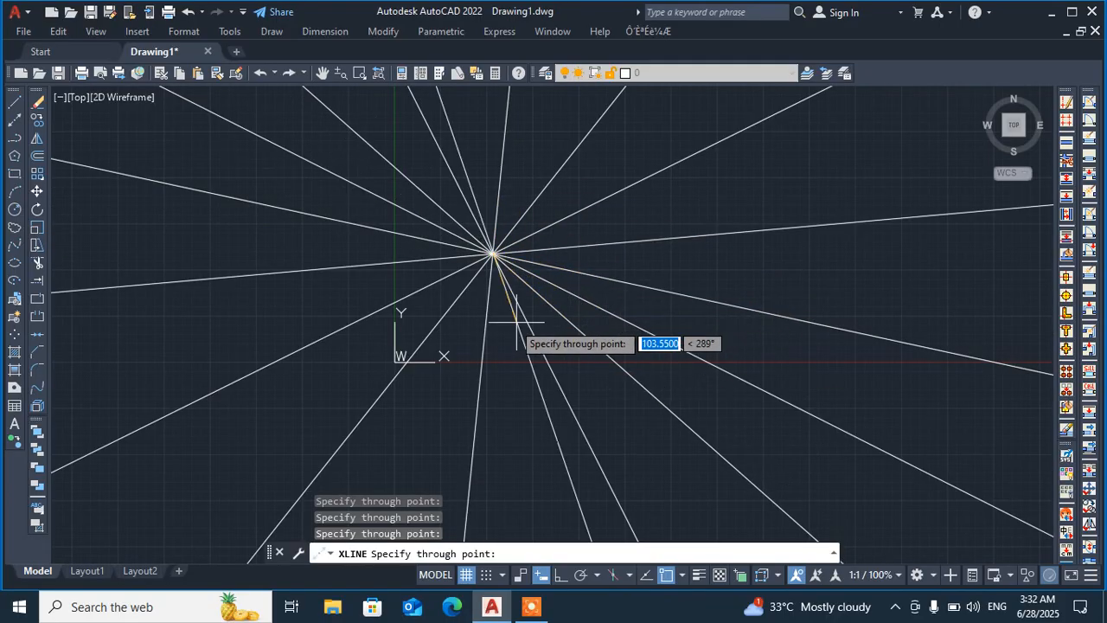
{"action": "left_click", "coordinate": [407, 318]}
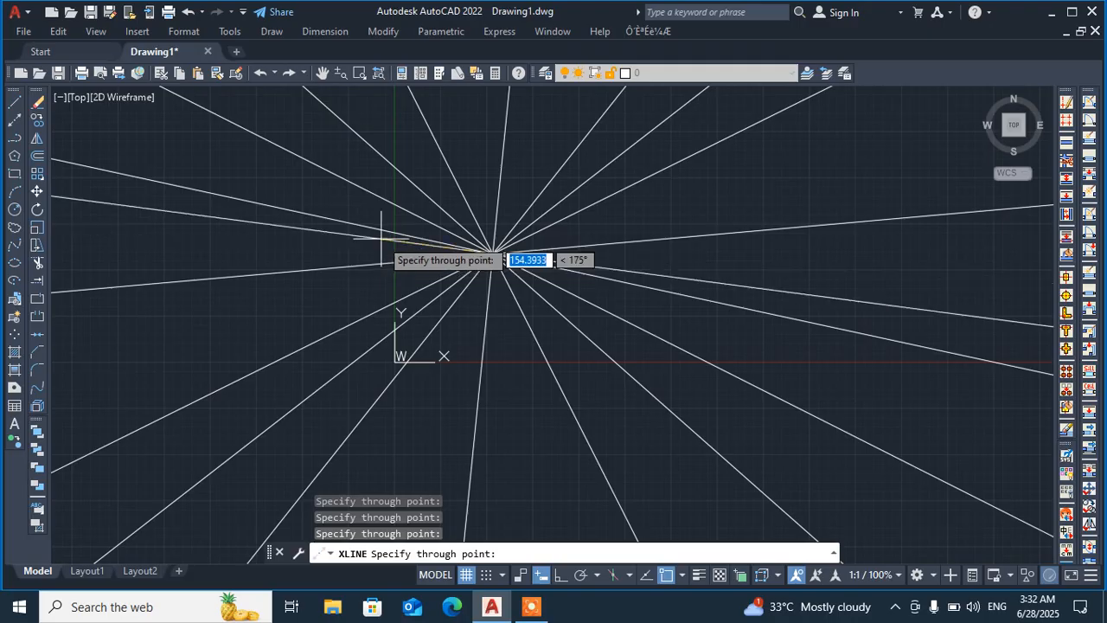
{"action": "left_click", "coordinate": [481, 198]}
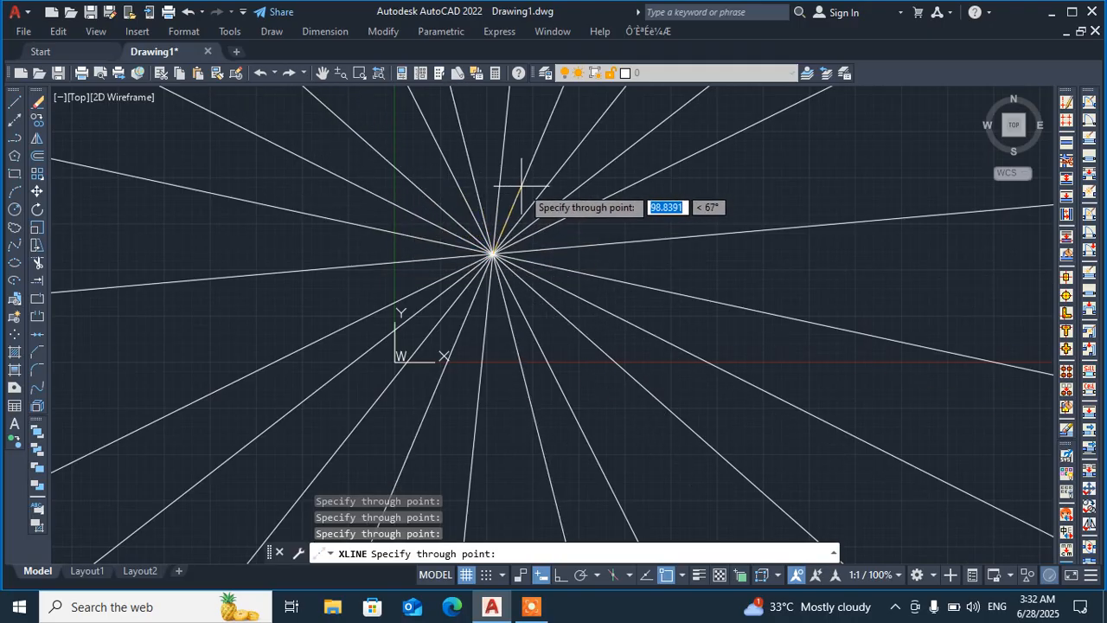
{"action": "left_click", "coordinate": [519, 190]}
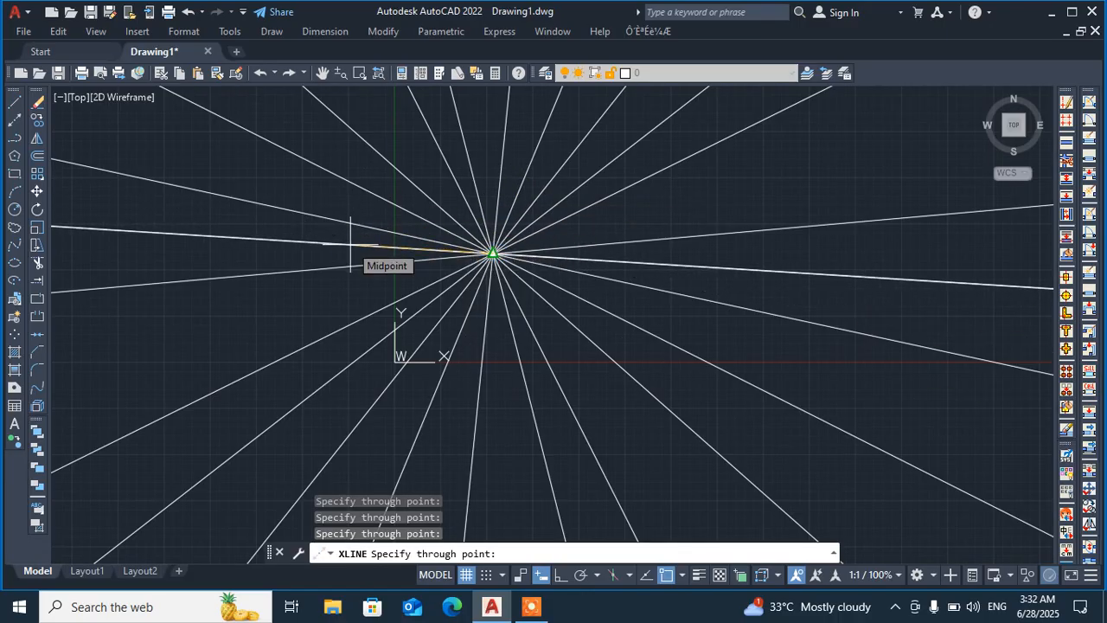
{"action": "scroll", "coordinate": [350, 246], "scroll_direction": "down", "scroll_amount": 3}
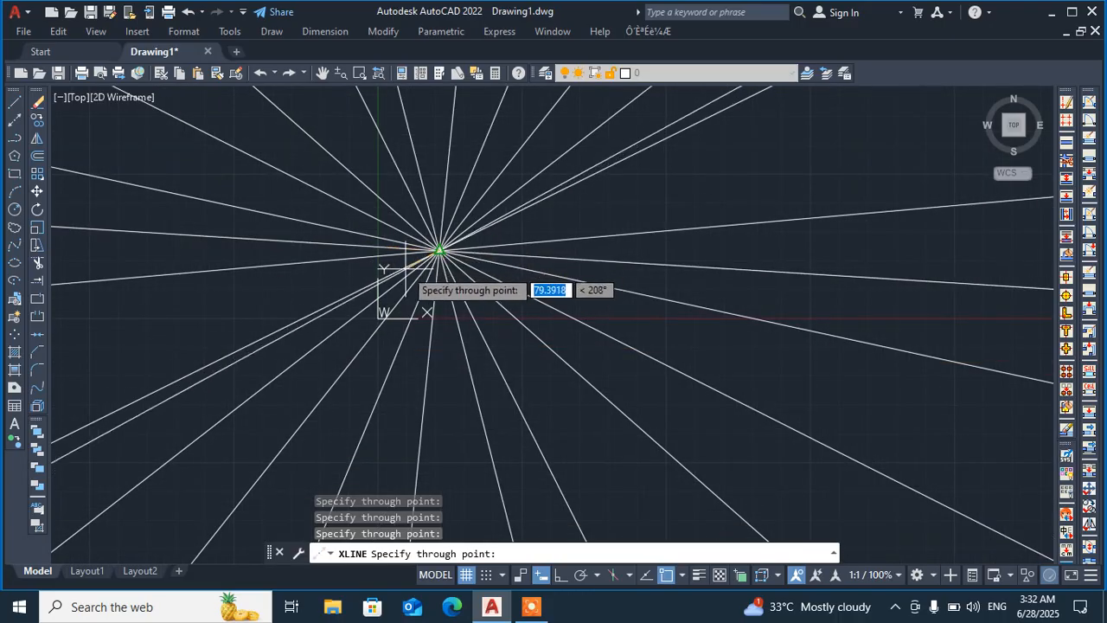
{"action": "key", "text": "Return"}
{"action": "key", "text": "Escape"}
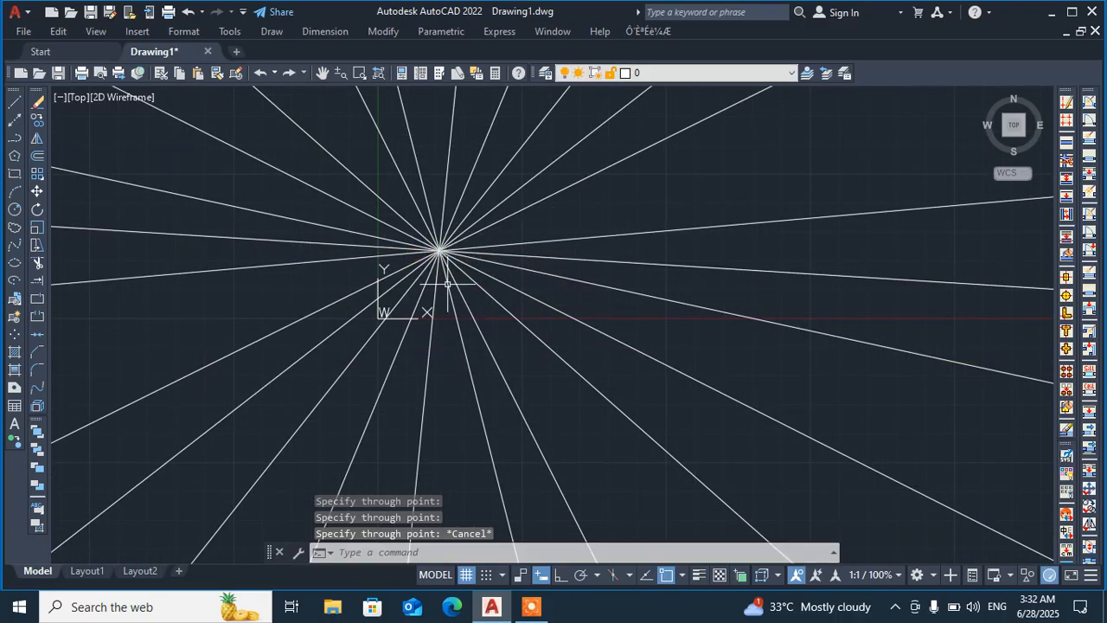
Select all the radiating construction lines with a crossing selection around their common point and erase them
{"action": "left_click", "coordinate": [492, 197]}
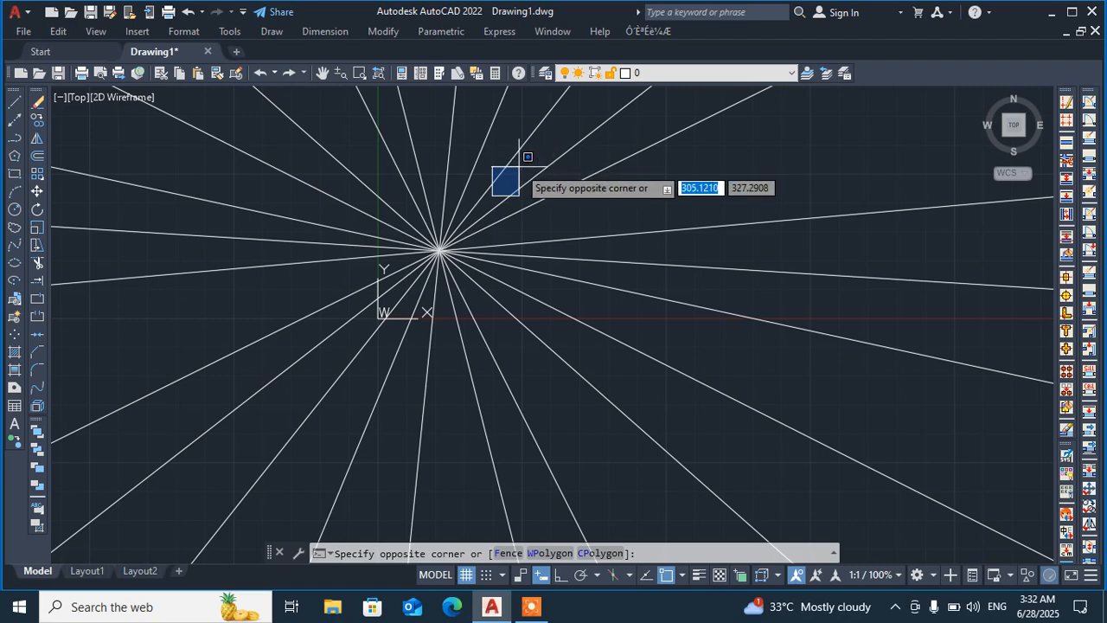
{"action": "left_click", "coordinate": [648, 97]}
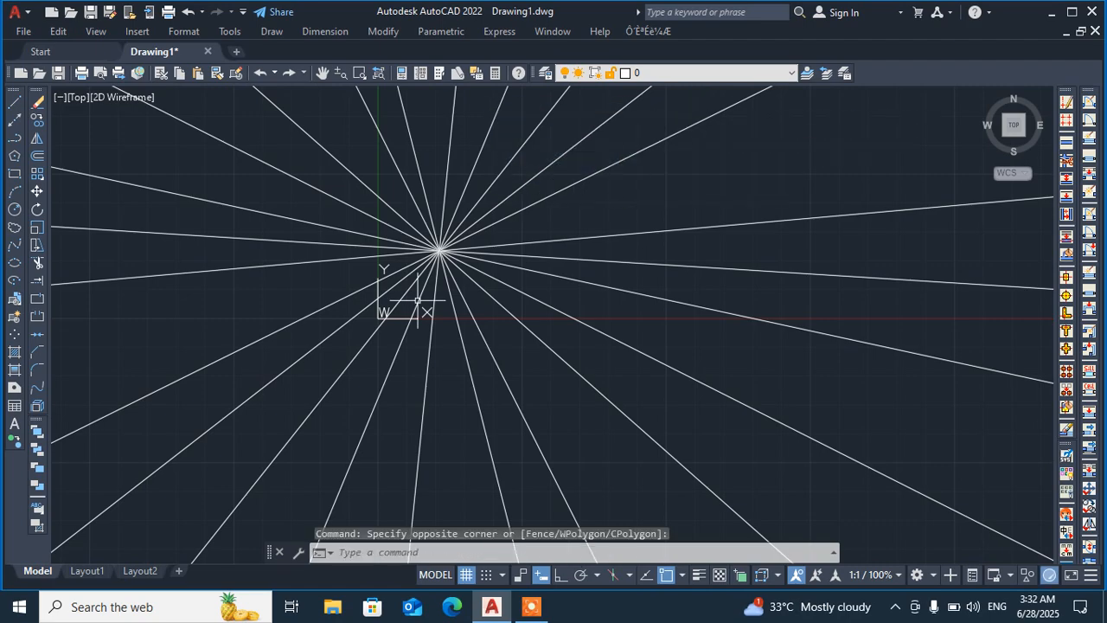
{"action": "left_click", "coordinate": [367, 317]}
{"action": "left_click", "coordinate": [672, 117]}
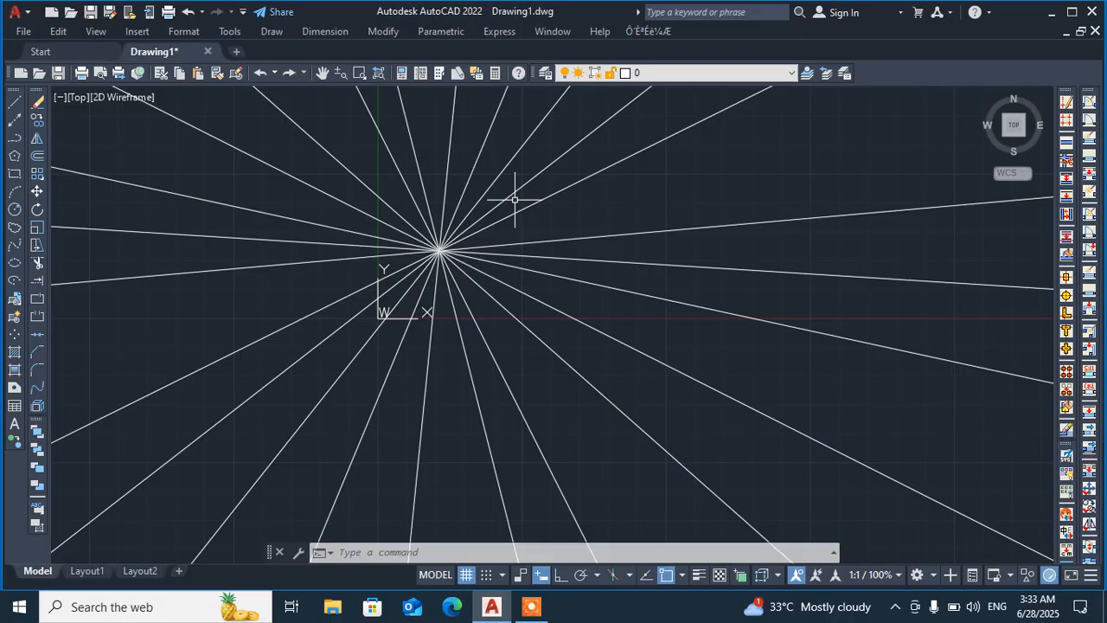
{"action": "left_click", "coordinate": [515, 200]}
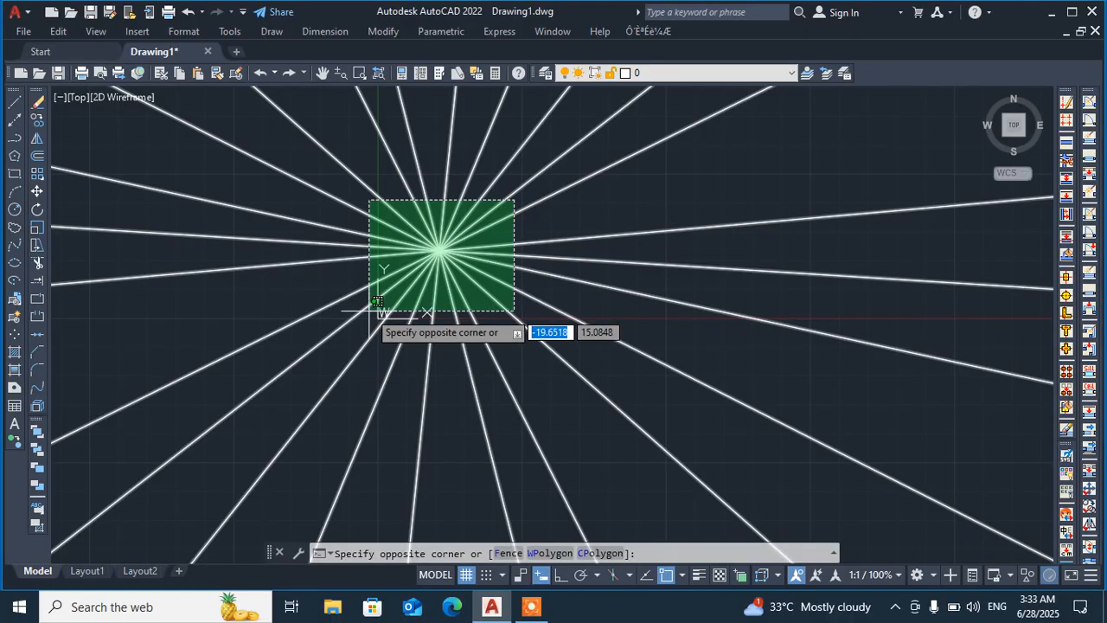
{"action": "left_click", "coordinate": [369, 312]}
{"action": "key", "text": "Delete"}
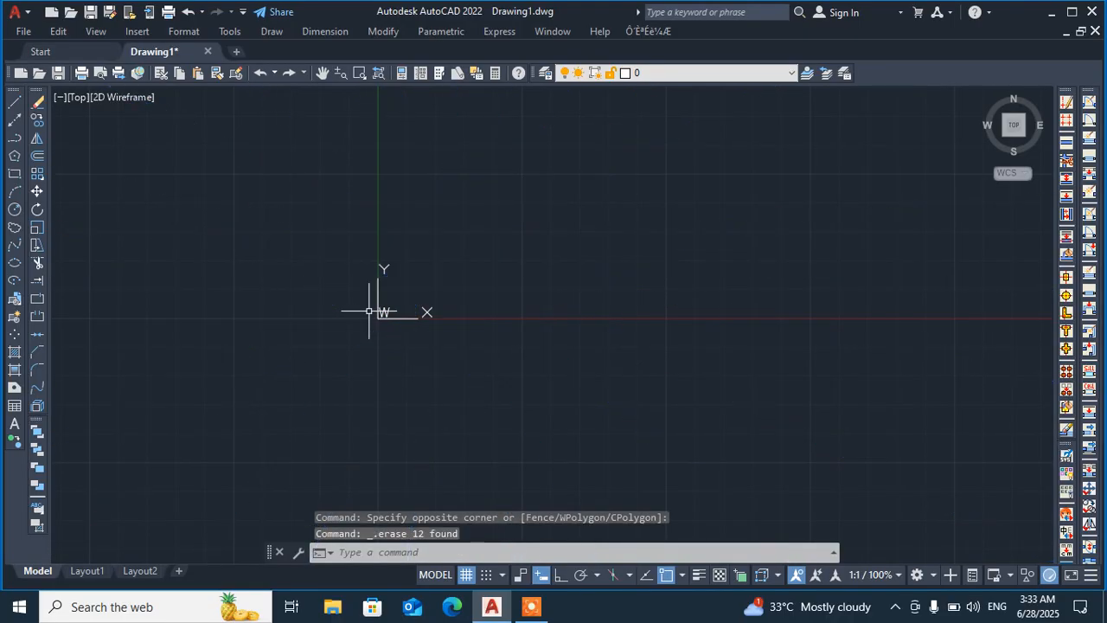
Draw 18 horizontal construction lines at irregular spacing above and below the X axis, using the Hor option of XLINE
{"action": "left_click", "coordinate": [15, 127]}
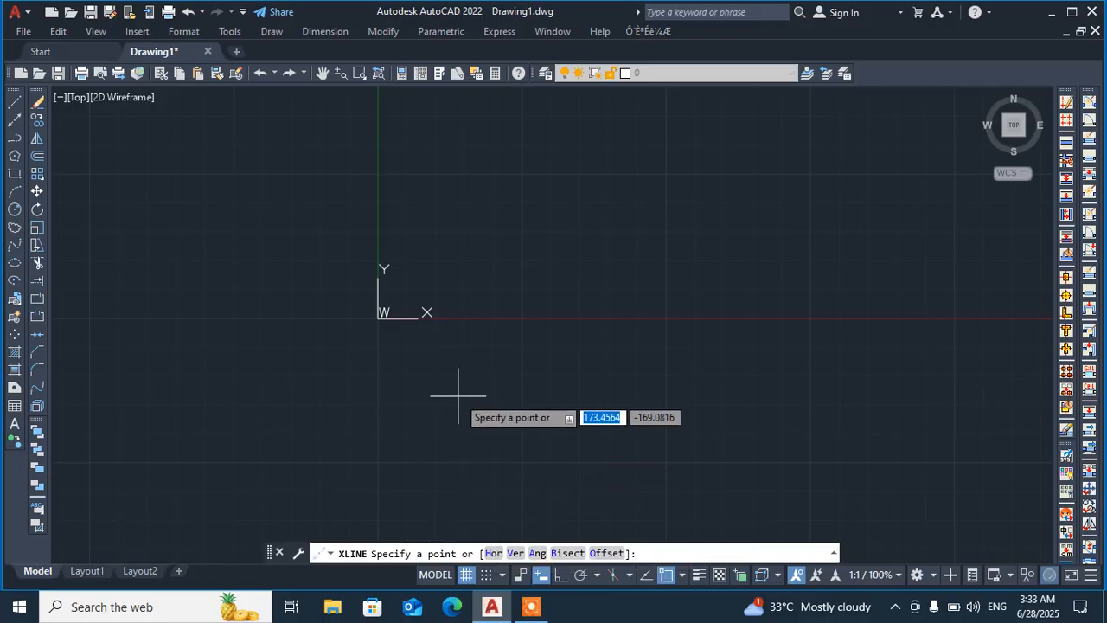
{"action": "left_click", "coordinate": [498, 558]}
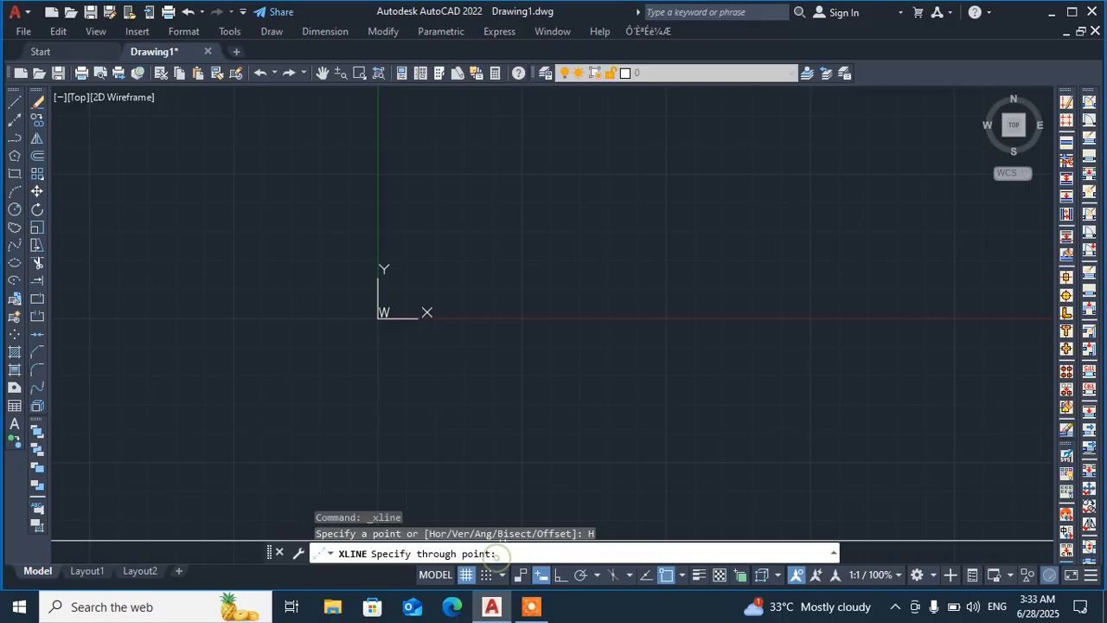
{"action": "left_click", "coordinate": [489, 321]}
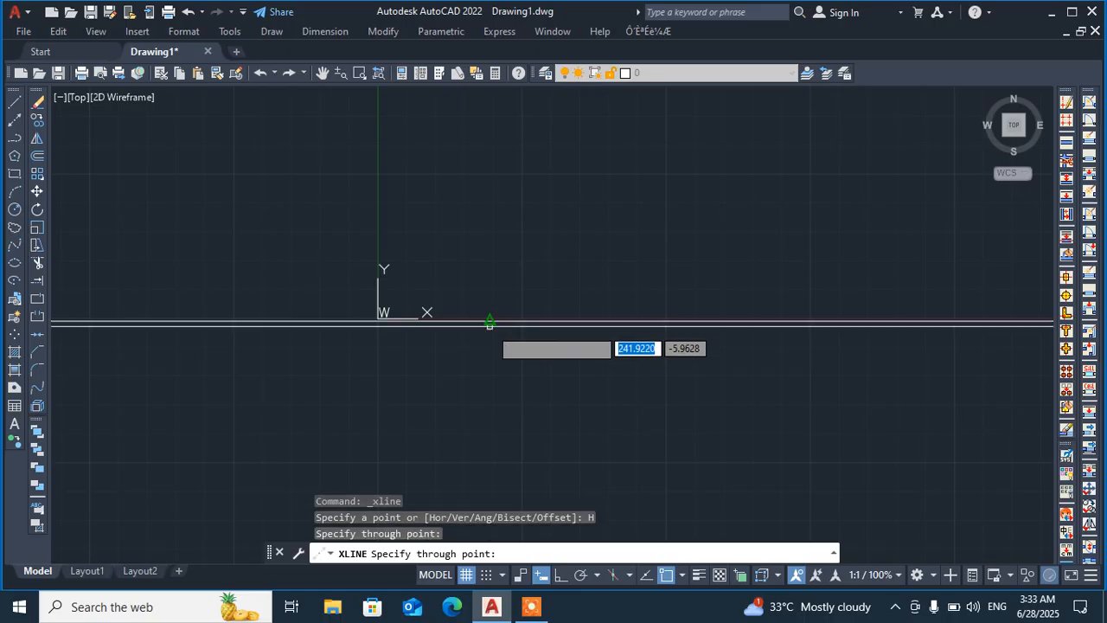
{"action": "left_click", "coordinate": [494, 350]}
{"action": "left_click", "coordinate": [502, 270]}
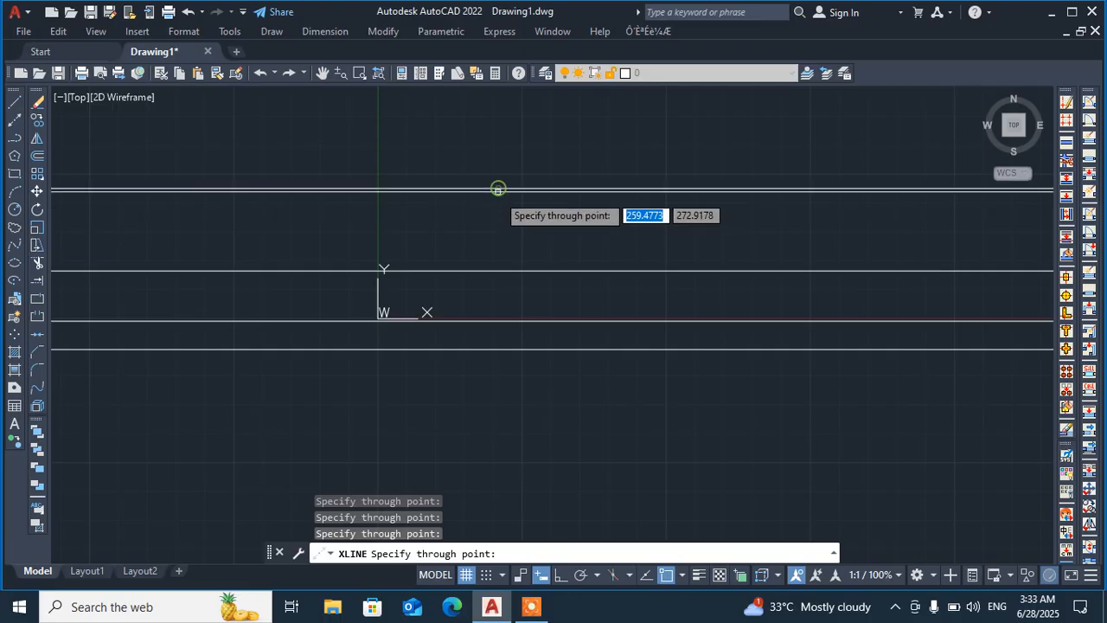
{"action": "left_click", "coordinate": [496, 187]}
{"action": "left_click", "coordinate": [502, 242]}
{"action": "left_click", "coordinate": [504, 295]}
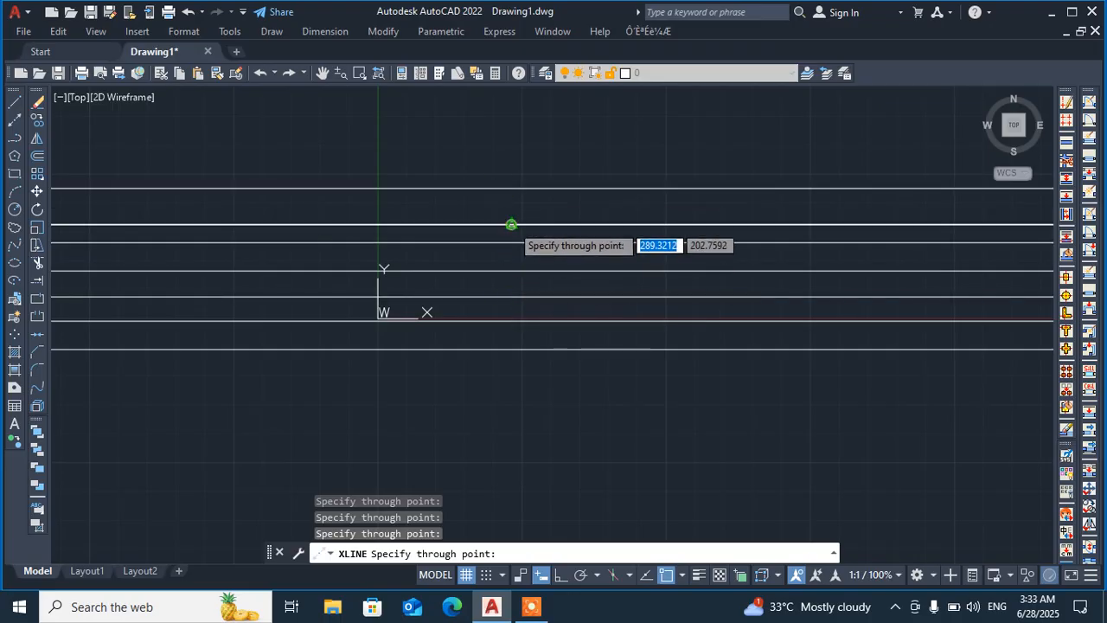
{"action": "left_click", "coordinate": [511, 224]}
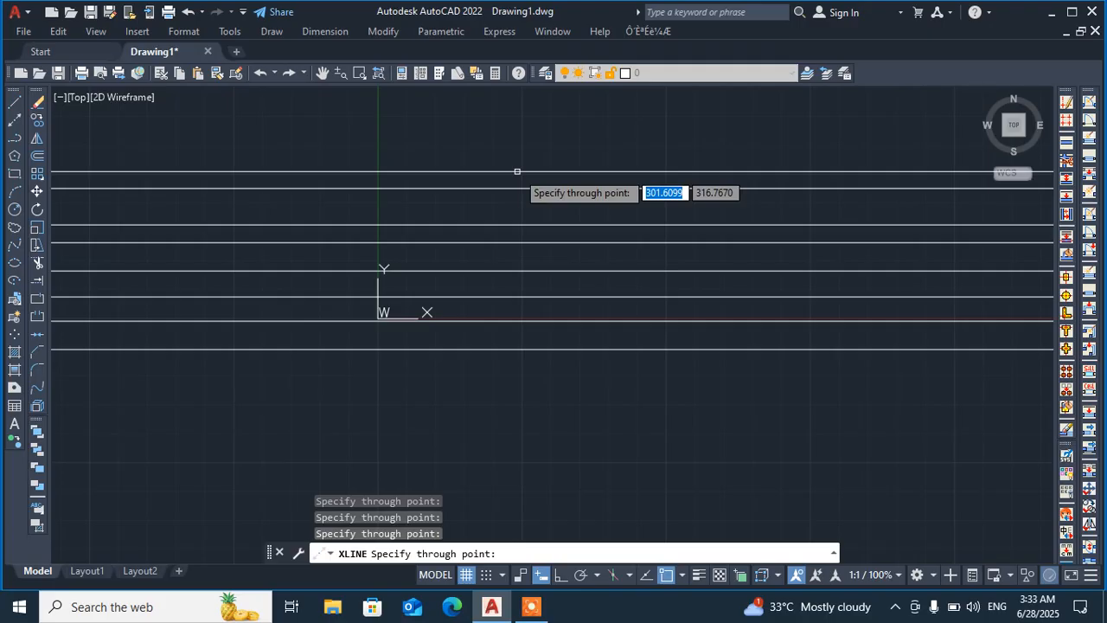
{"action": "left_click", "coordinate": [517, 172]}
{"action": "left_click", "coordinate": [511, 207]}
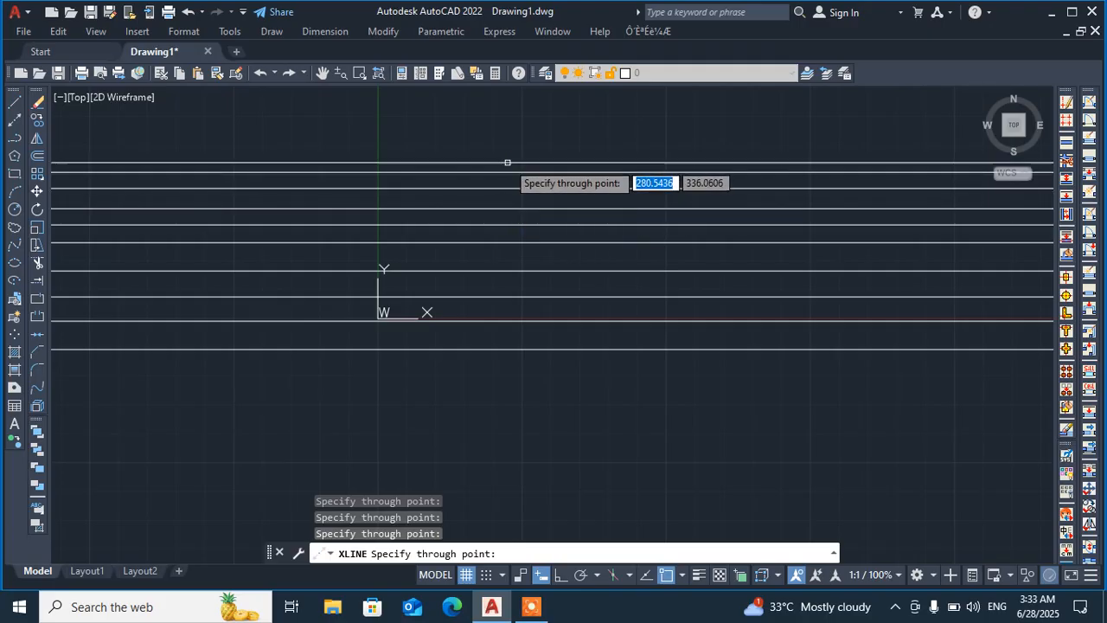
{"action": "left_click", "coordinate": [507, 161]}
{"action": "left_click", "coordinate": [524, 382]}
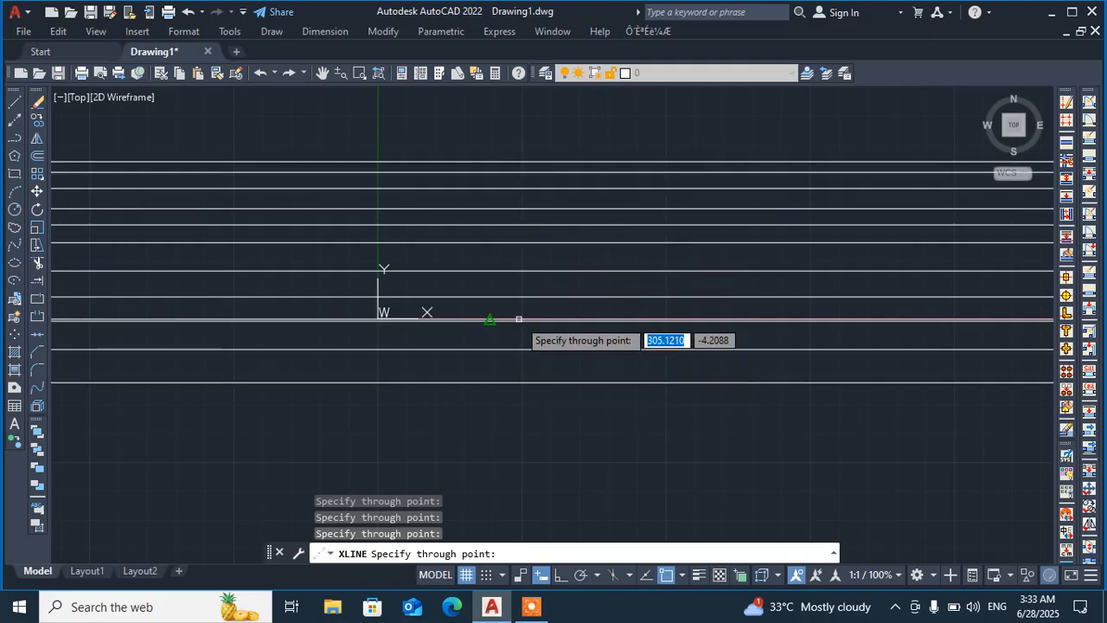
{"action": "left_click", "coordinate": [516, 310]}
{"action": "left_click", "coordinate": [516, 286]}
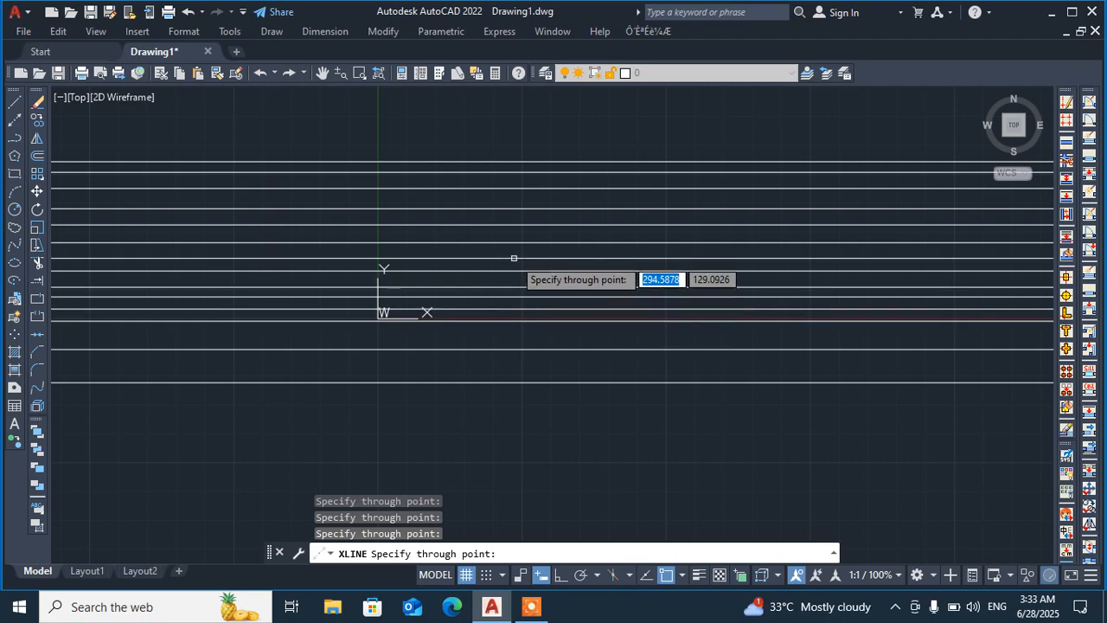
{"action": "left_click", "coordinate": [513, 257]}
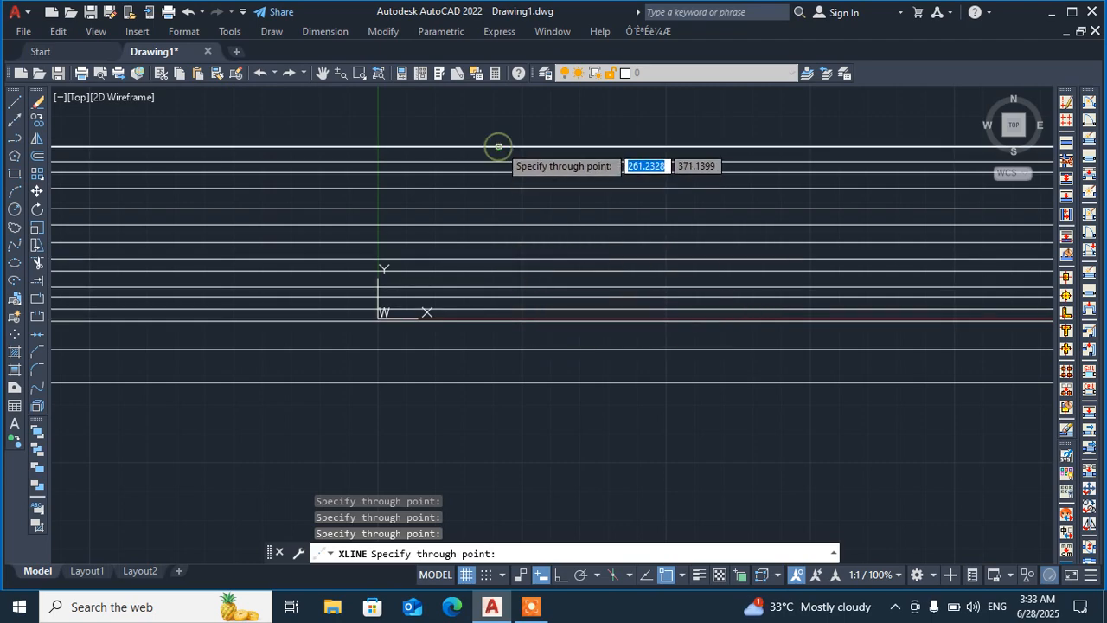
{"action": "left_click", "coordinate": [497, 146]}
{"action": "left_click", "coordinate": [513, 113]}
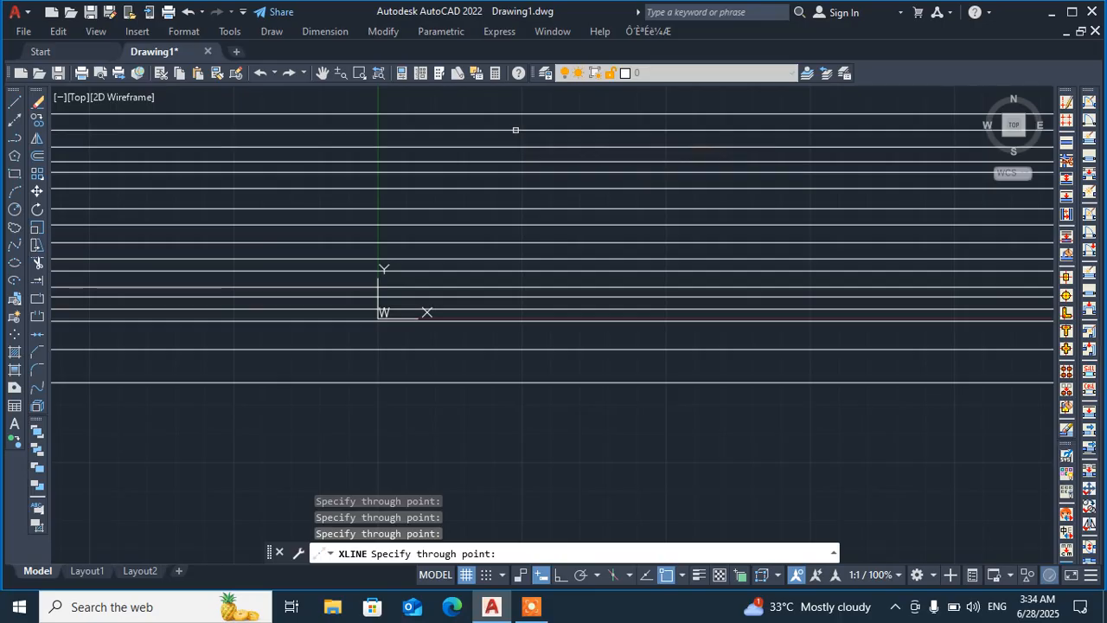
{"action": "left_click", "coordinate": [516, 130]}
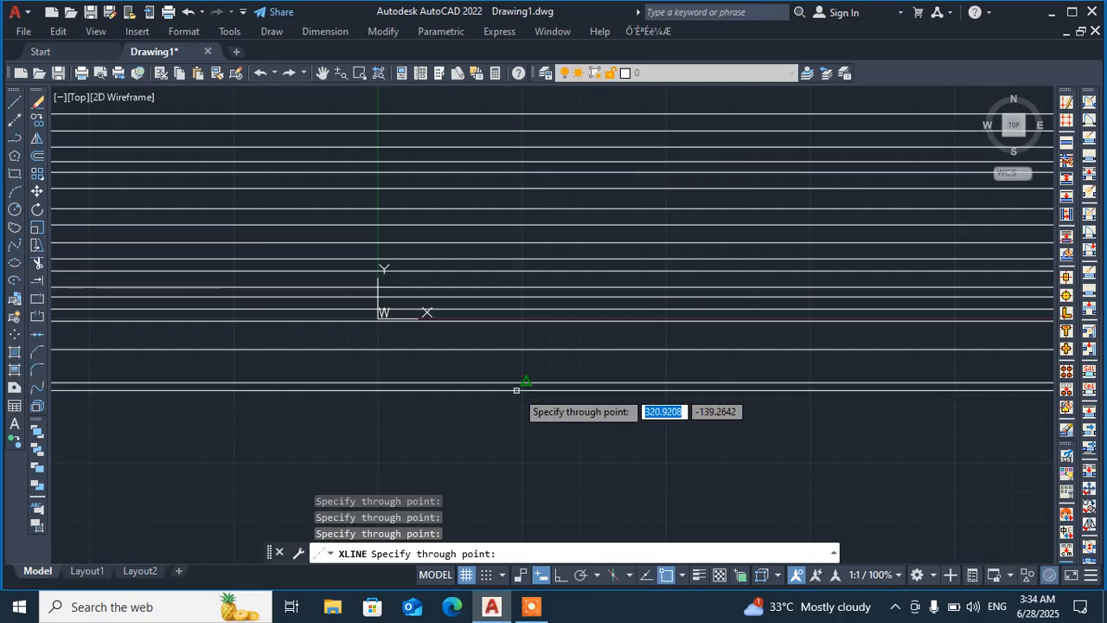
{"action": "left_click", "coordinate": [525, 439]}
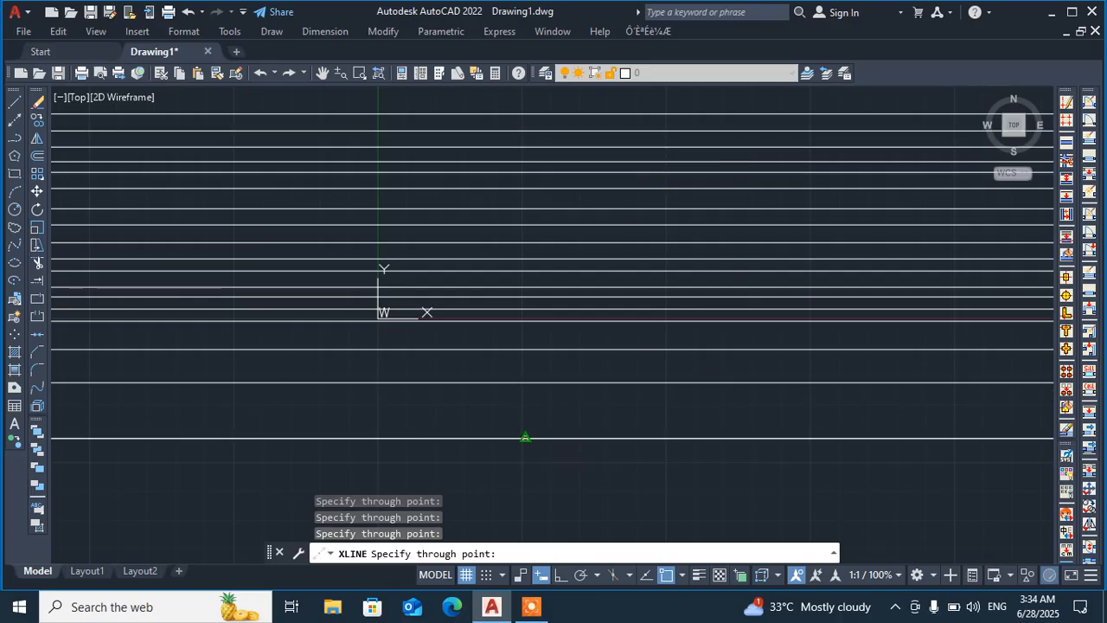
{"action": "key", "text": "Escape"}
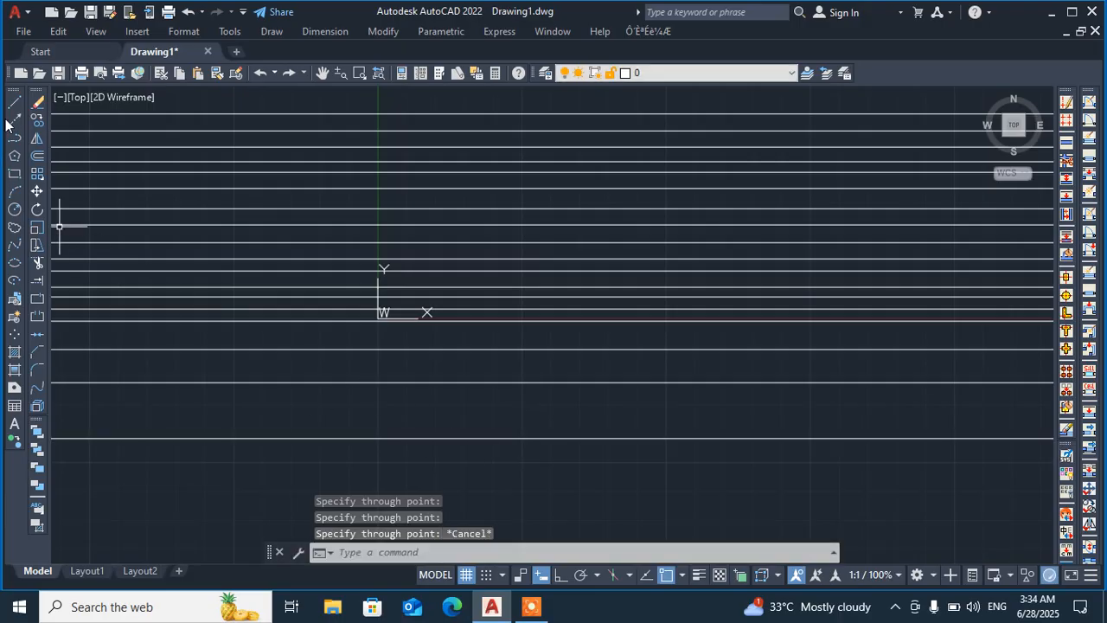
Draw a series of irregularly spaced vertical construction lines on both sides of the Y axis, using the Ver option of XLINE
{"action": "left_click", "coordinate": [12, 123]}
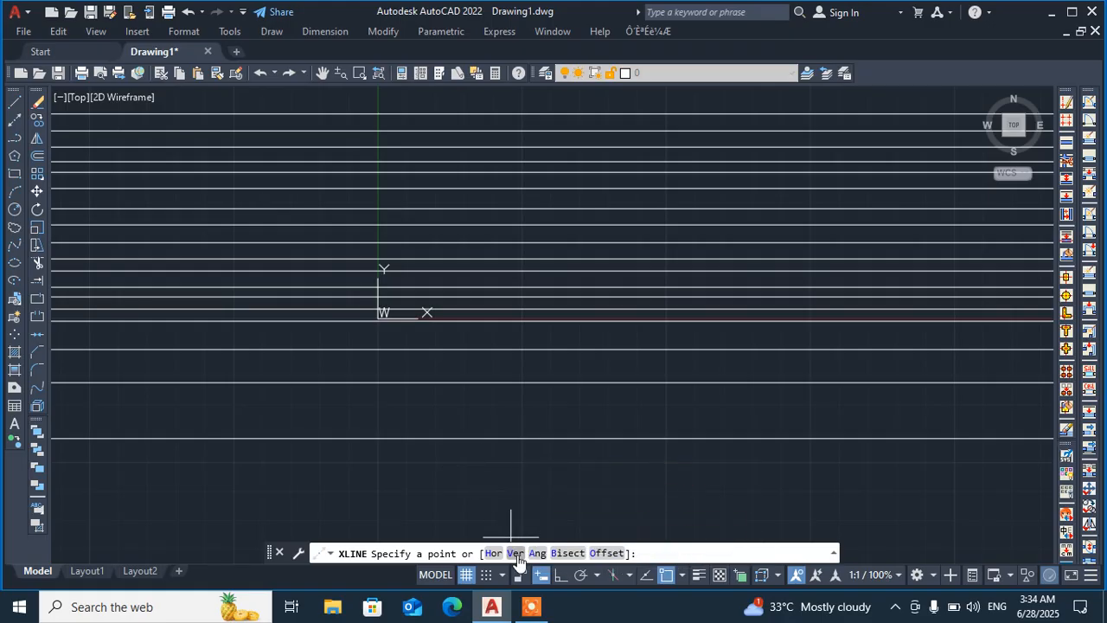
{"action": "type", "text": "v"}
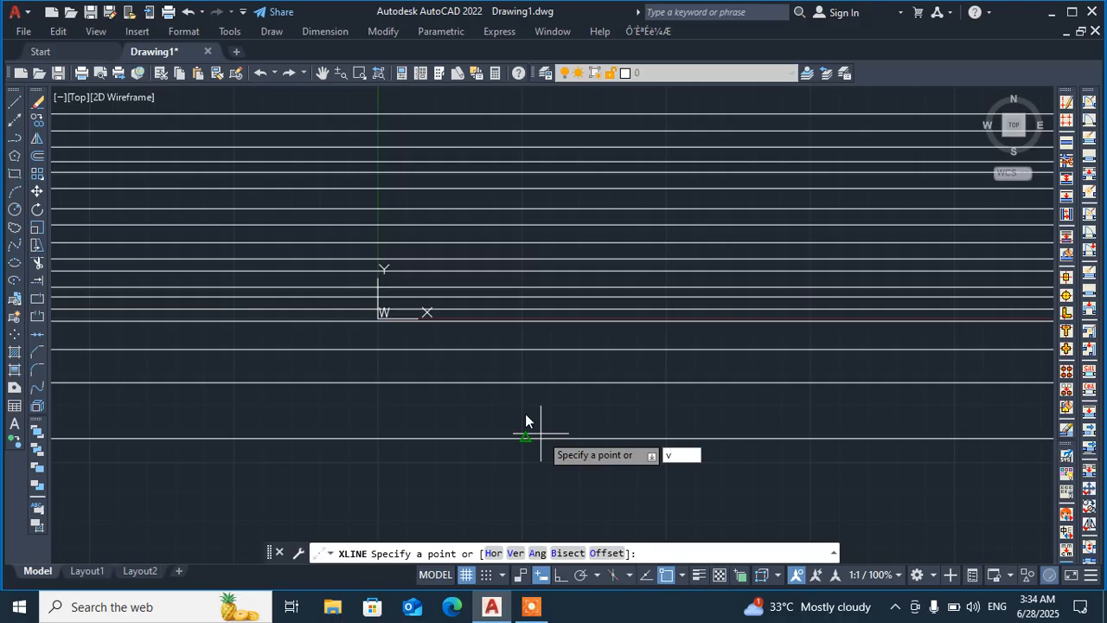
{"action": "key", "text": "Return"}
{"action": "left_click", "coordinate": [524, 412]}
{"action": "left_click", "coordinate": [543, 366]}
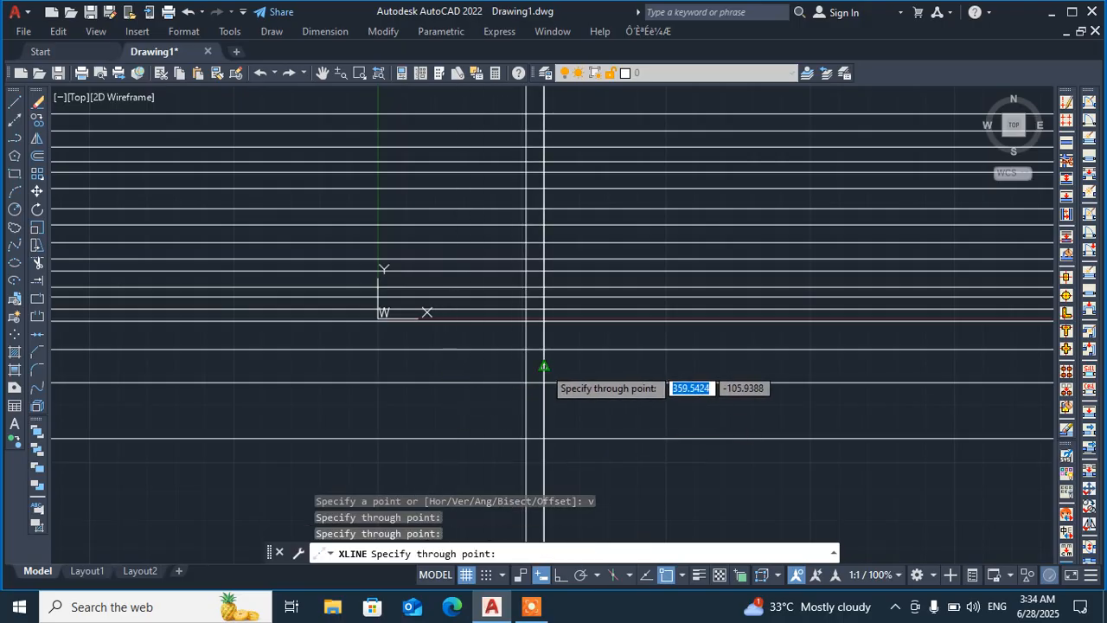
{"action": "left_click", "coordinate": [494, 371]}
{"action": "left_click", "coordinate": [596, 360]}
{"action": "left_click", "coordinate": [661, 355]}
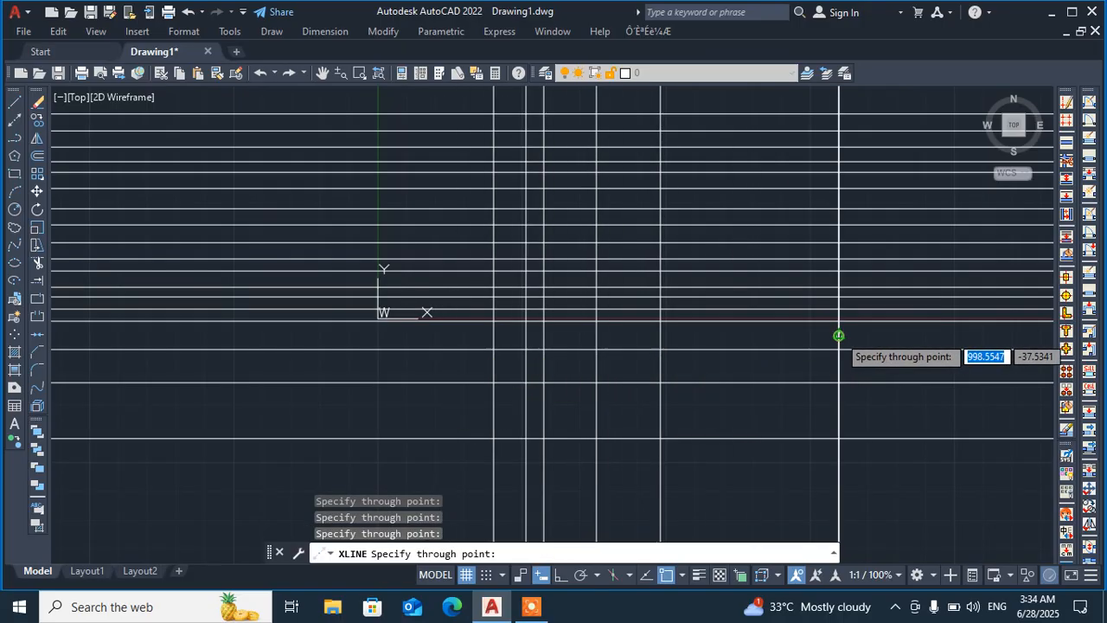
{"action": "left_click", "coordinate": [839, 336]}
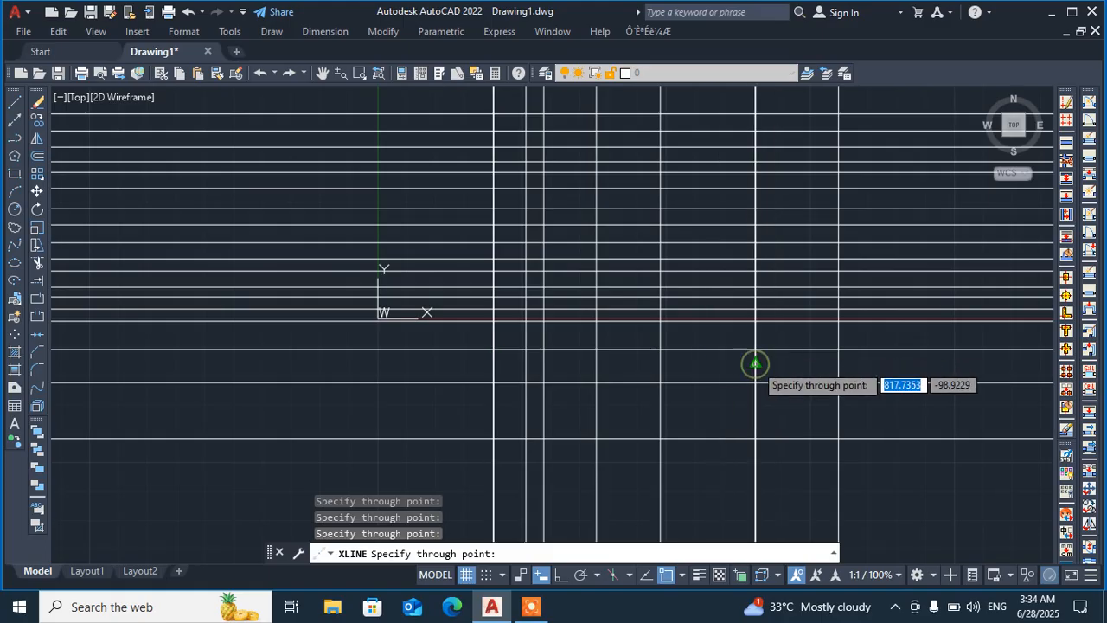
{"action": "left_click", "coordinate": [755, 364]}
{"action": "left_click", "coordinate": [725, 371]}
{"action": "left_click", "coordinate": [642, 371]}
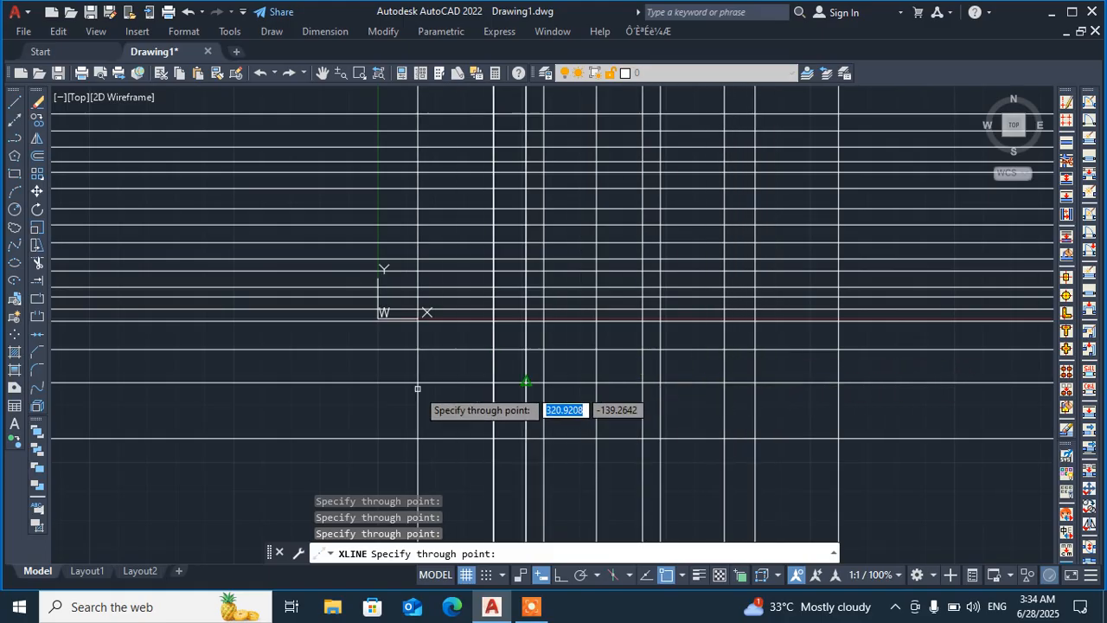
{"action": "left_click", "coordinate": [384, 398]}
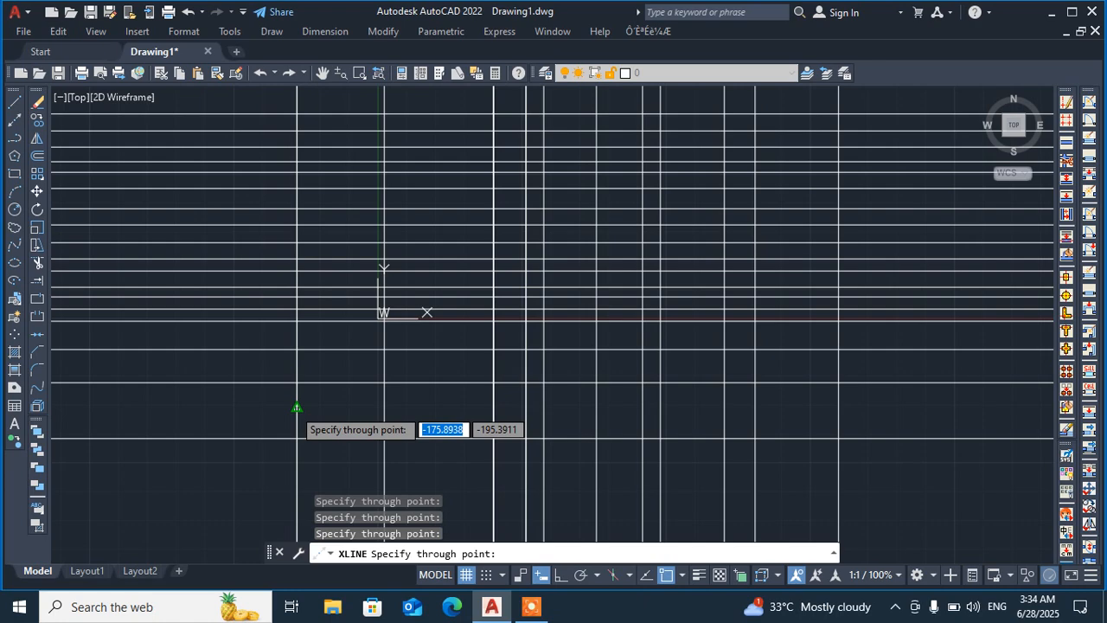
{"action": "key", "text": "Escape"}
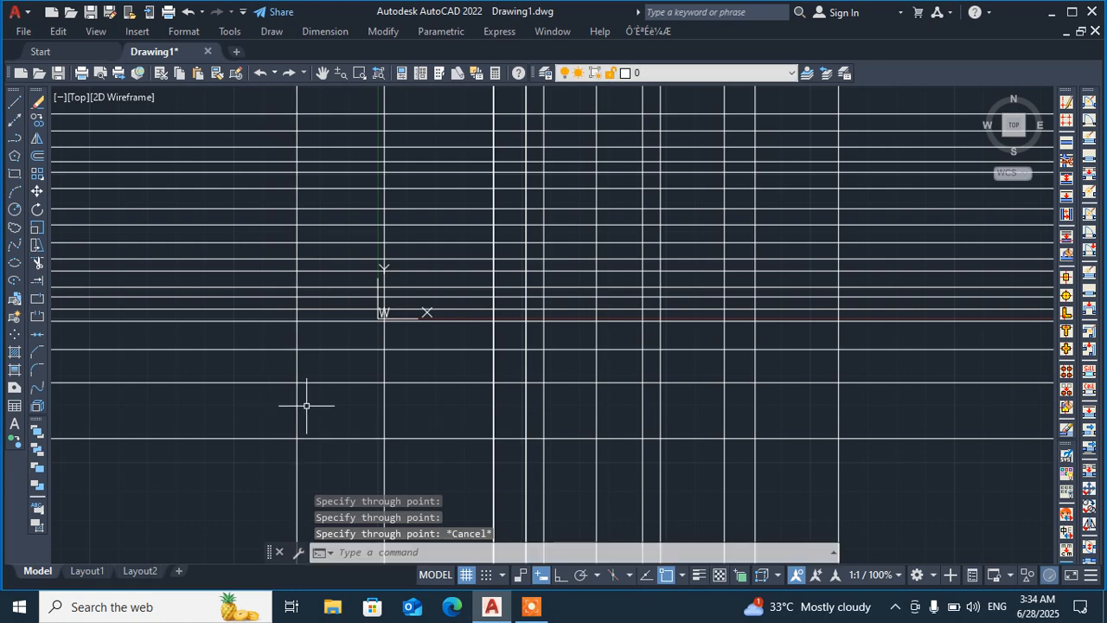
Select all the horizontal and vertical construction lines with a crossing selection over their intersections and erase them
{"action": "scroll", "coordinate": [346, 401], "scroll_direction": "down", "scroll_amount": 8}
{"action": "left_click", "coordinate": [490, 301]}
{"action": "left_click", "coordinate": [283, 474]}
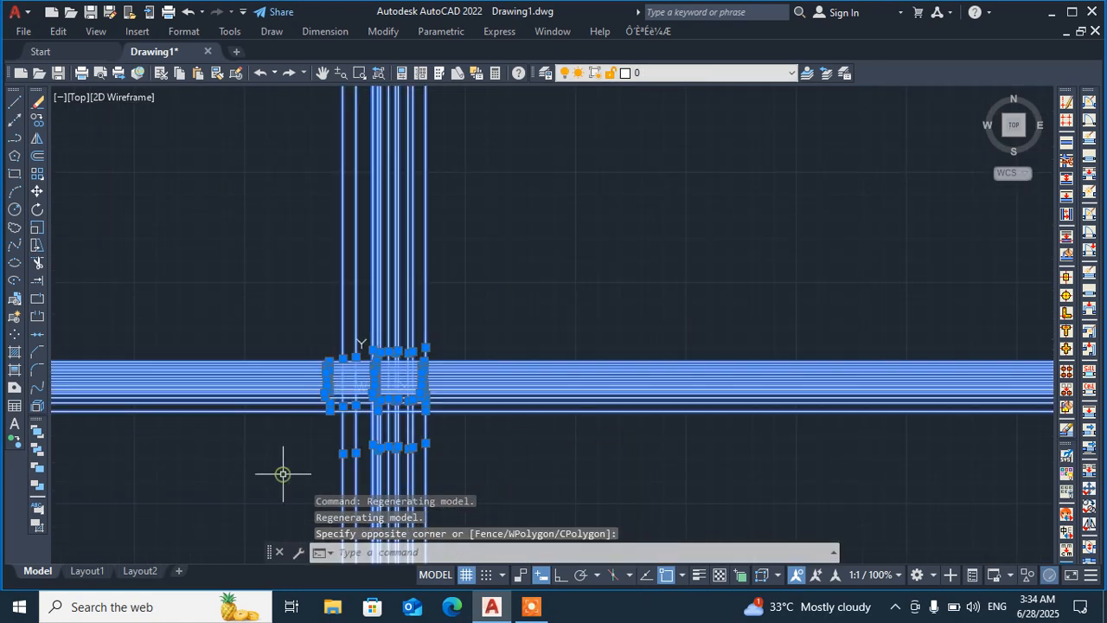
{"action": "key", "text": "Delete"}
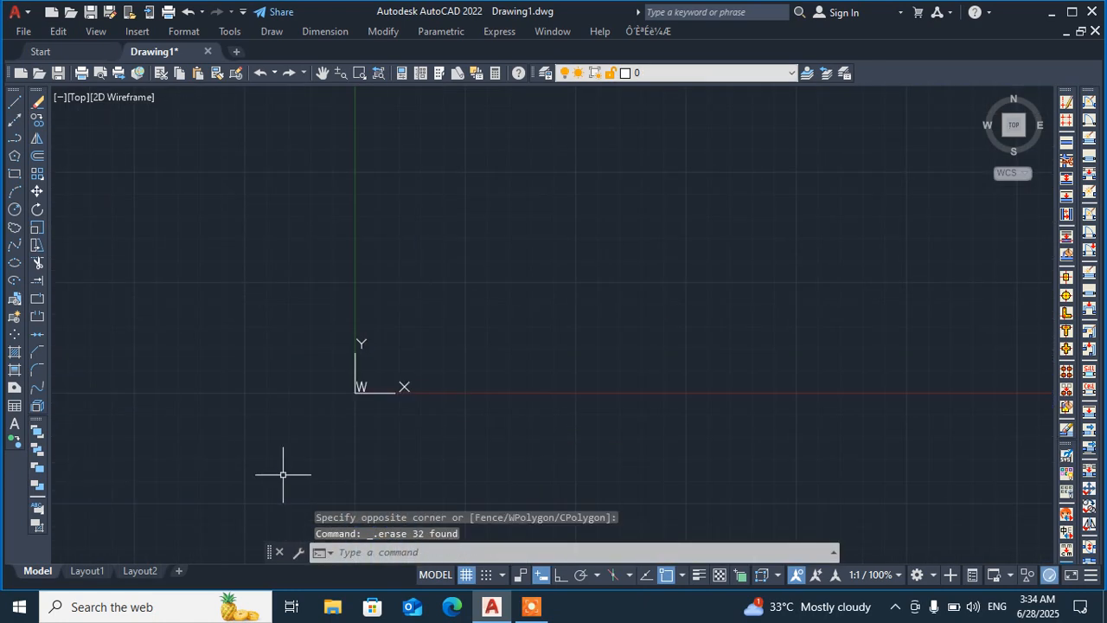
Draw a single diagonal line rising away from the origin, from just above the X axis, with the LINE command
{"action": "left_click", "coordinate": [16, 120]}
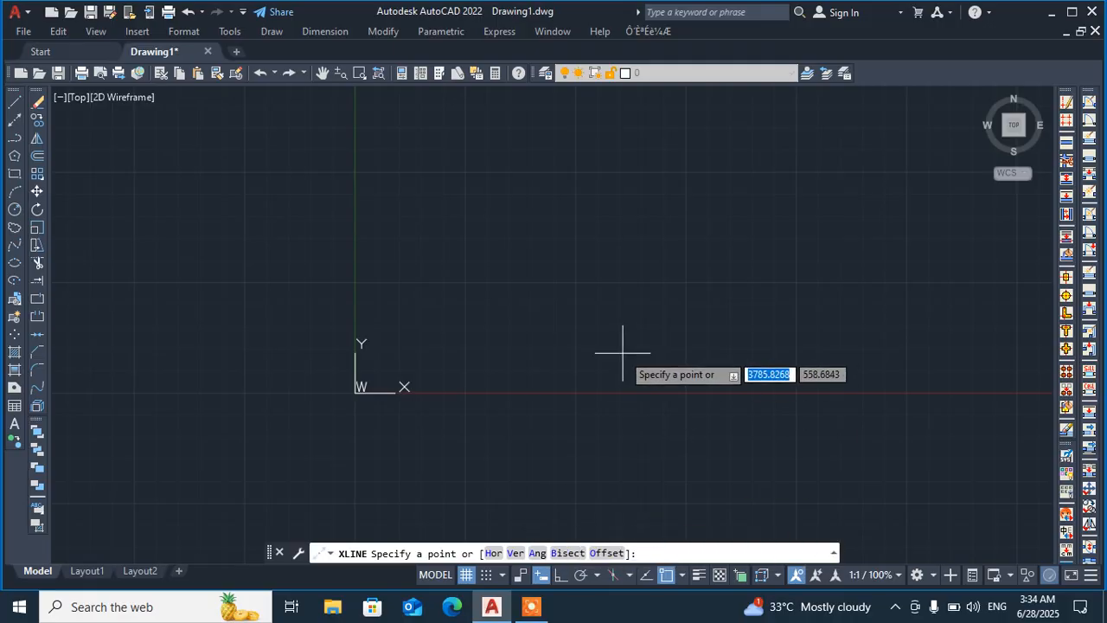
{"action": "key", "text": "Escape"}
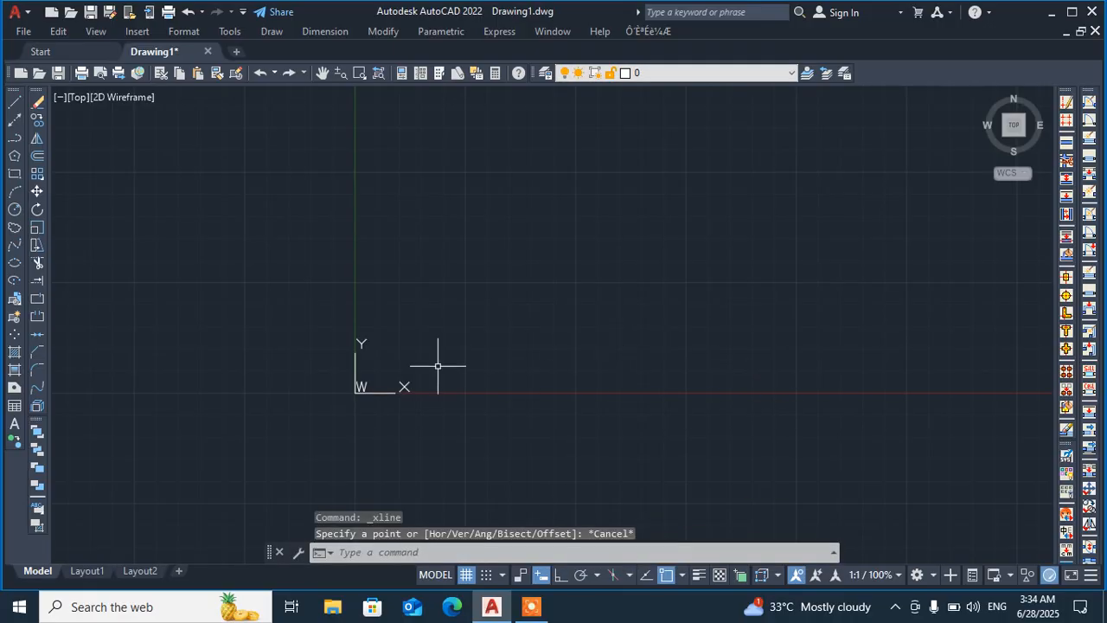
{"action": "left_click", "coordinate": [14, 103]}
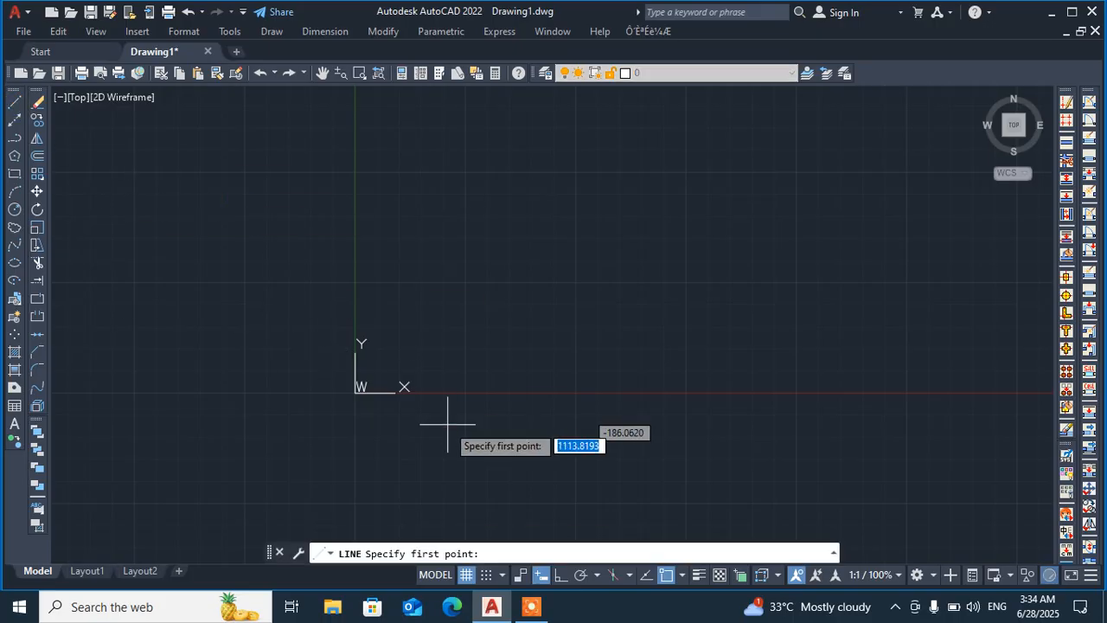
{"action": "left_click", "coordinate": [462, 365]}
{"action": "left_click", "coordinate": [630, 203]}
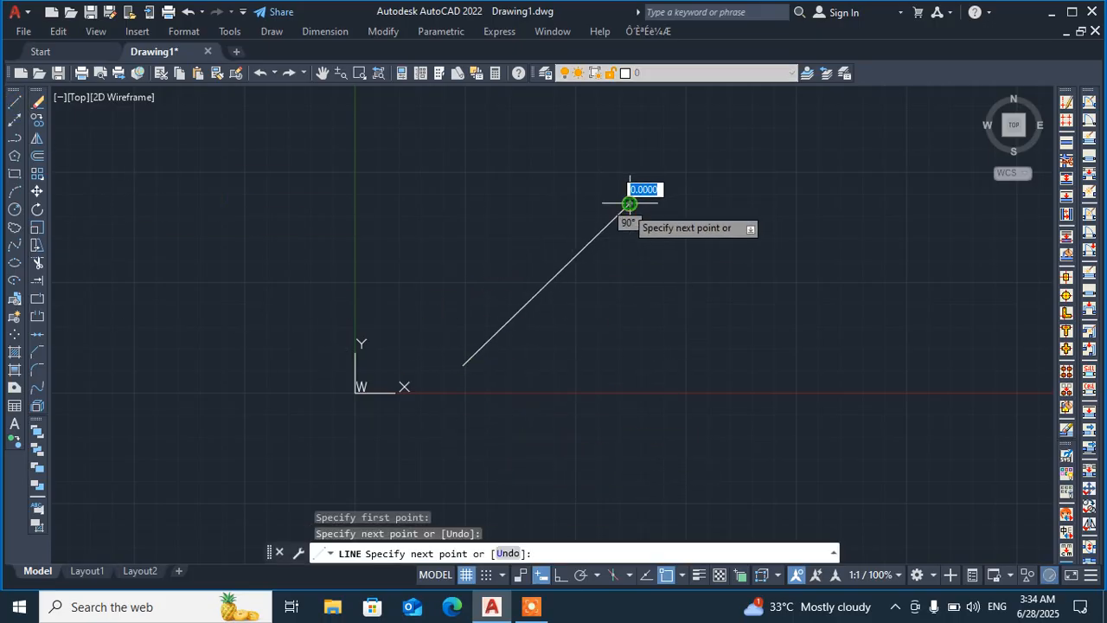
{"action": "key", "text": "Escape"}
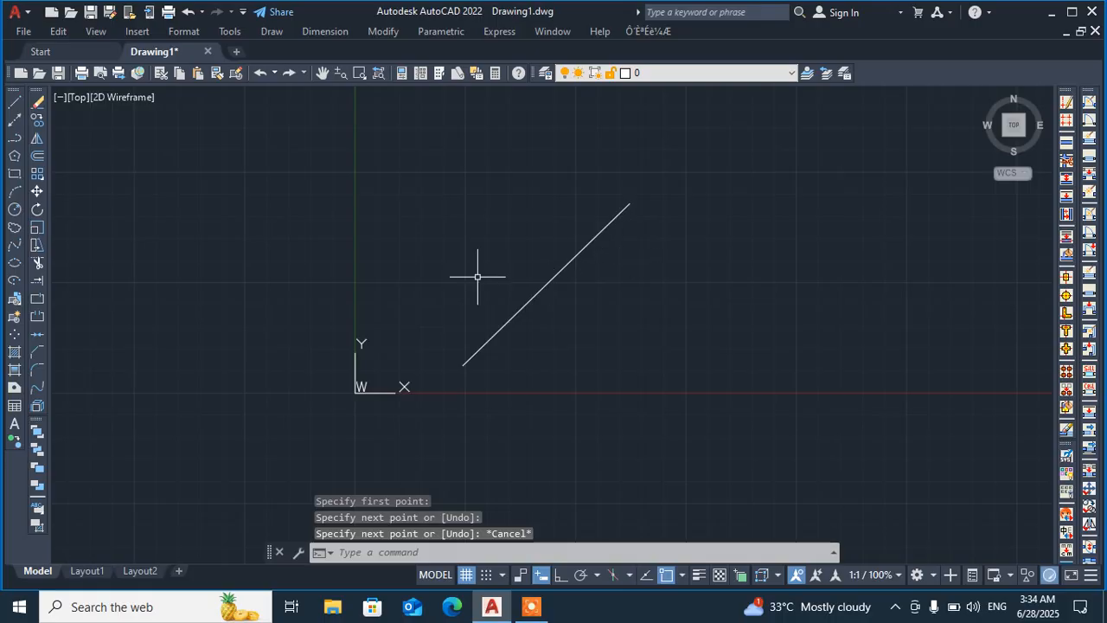
Draw a construction line parallel to the diagonal line through a point above it, using the Offset option of XLINE
{"action": "left_click", "coordinate": [15, 122]}
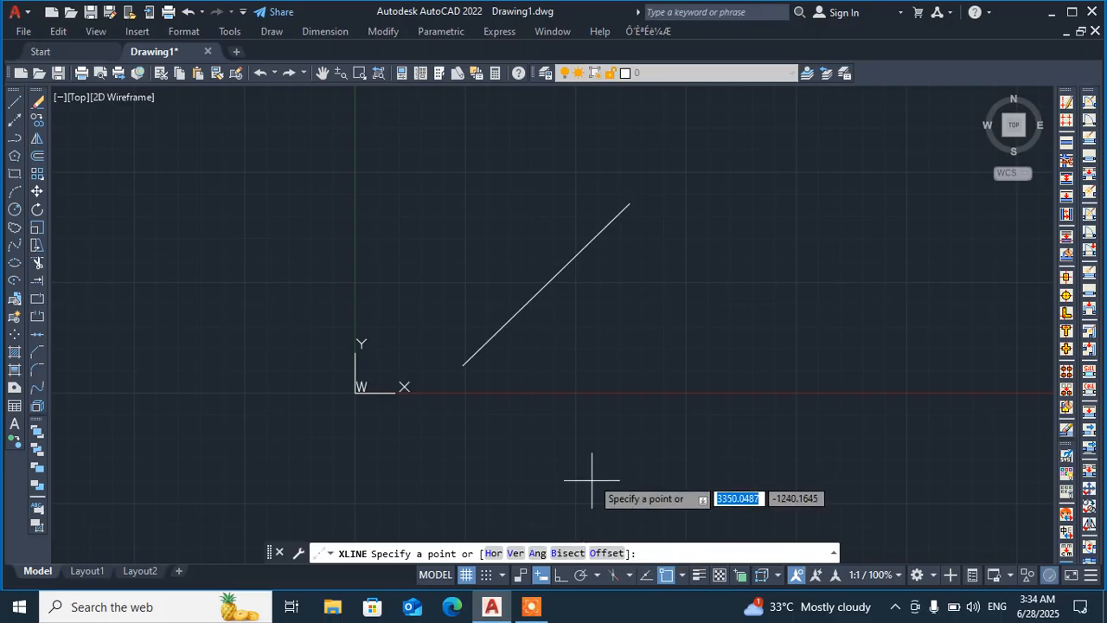
{"action": "left_click", "coordinate": [606, 553]}
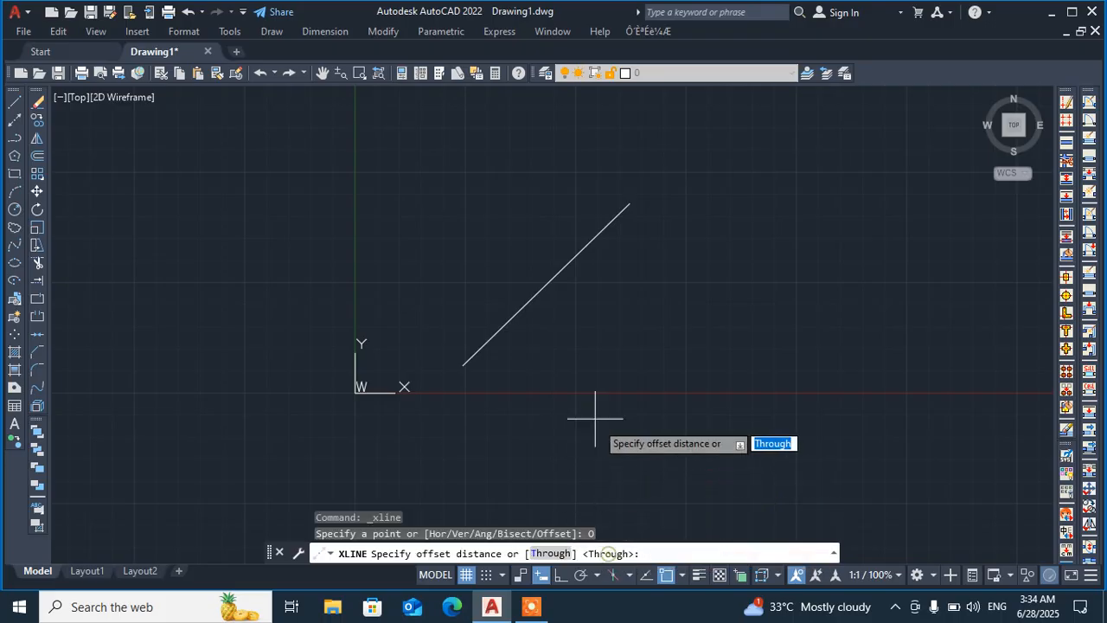
{"action": "left_click", "coordinate": [545, 282]}
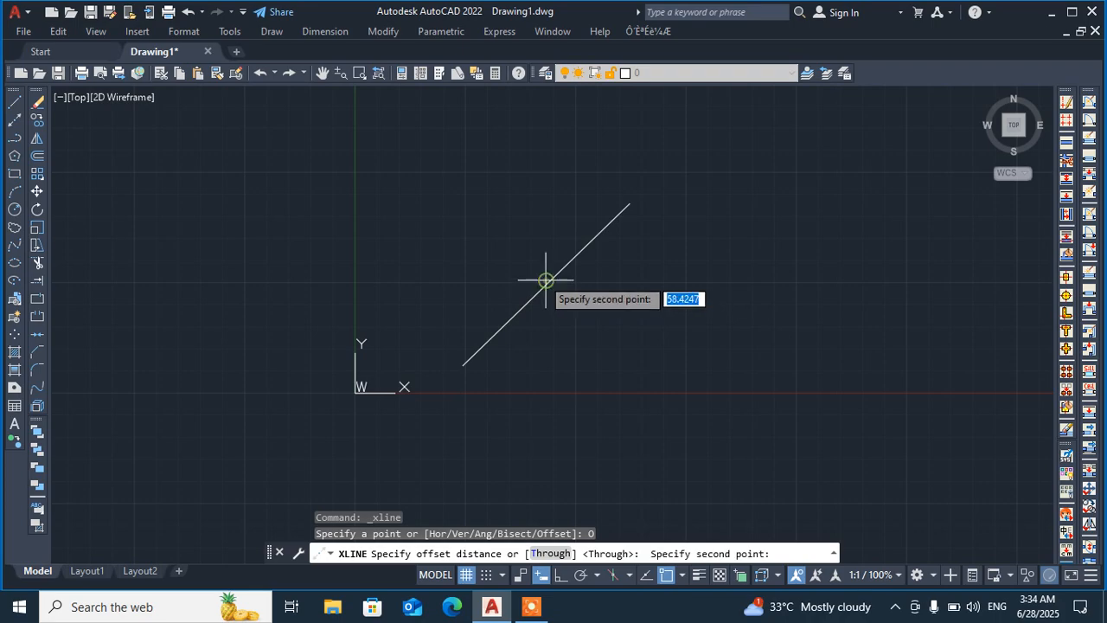
{"action": "left_click", "coordinate": [505, 232]}
{"action": "left_click", "coordinate": [551, 279]}
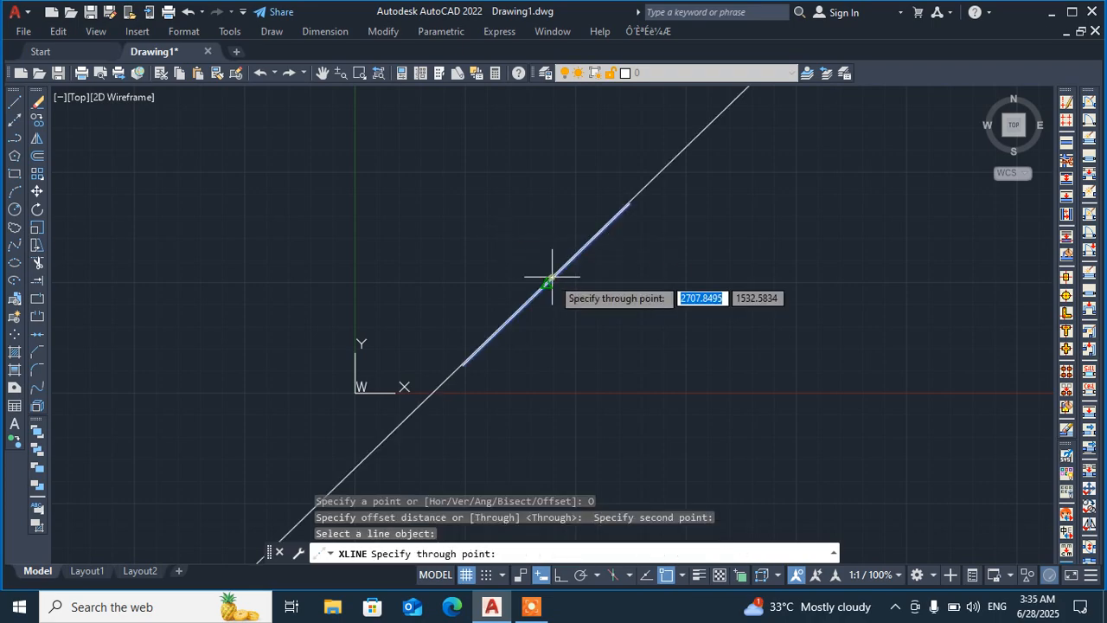
{"action": "left_click", "coordinate": [513, 237]}
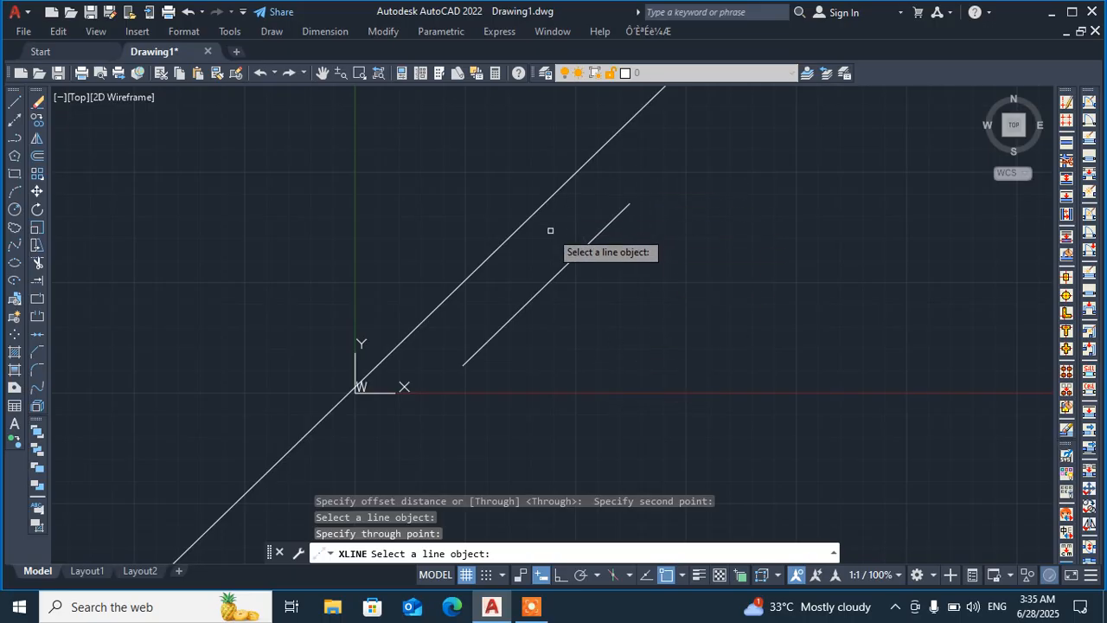
Offset two more construction lines from the diagonal line, one through a point below it and one farther above it, and end the command
{"action": "left_click", "coordinate": [554, 275]}
{"action": "left_click", "coordinate": [588, 298]}
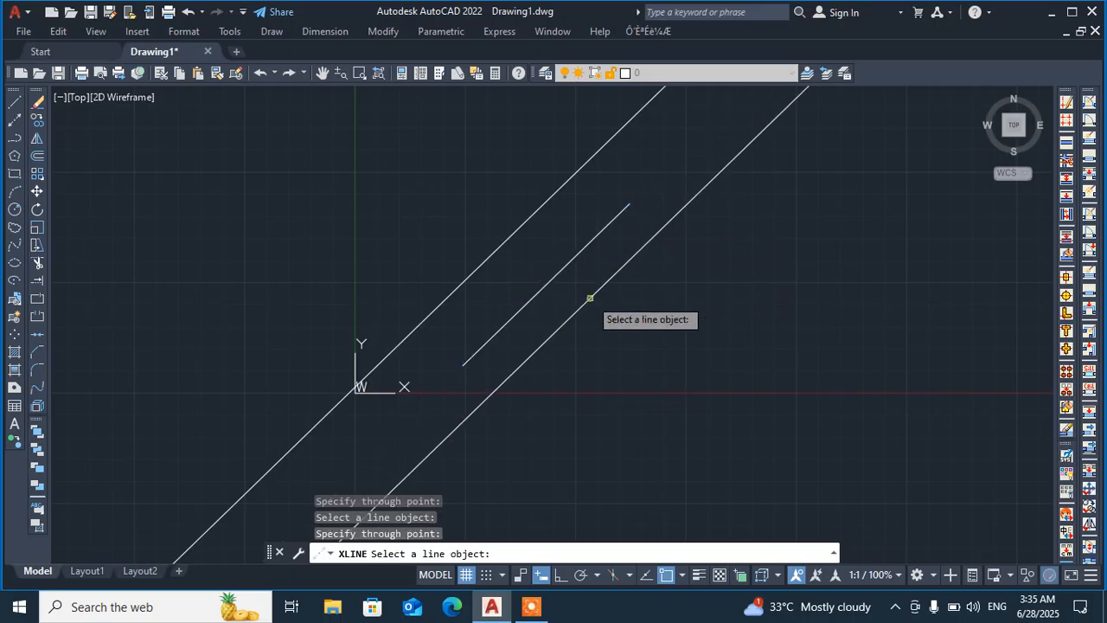
{"action": "left_click", "coordinate": [551, 277]}
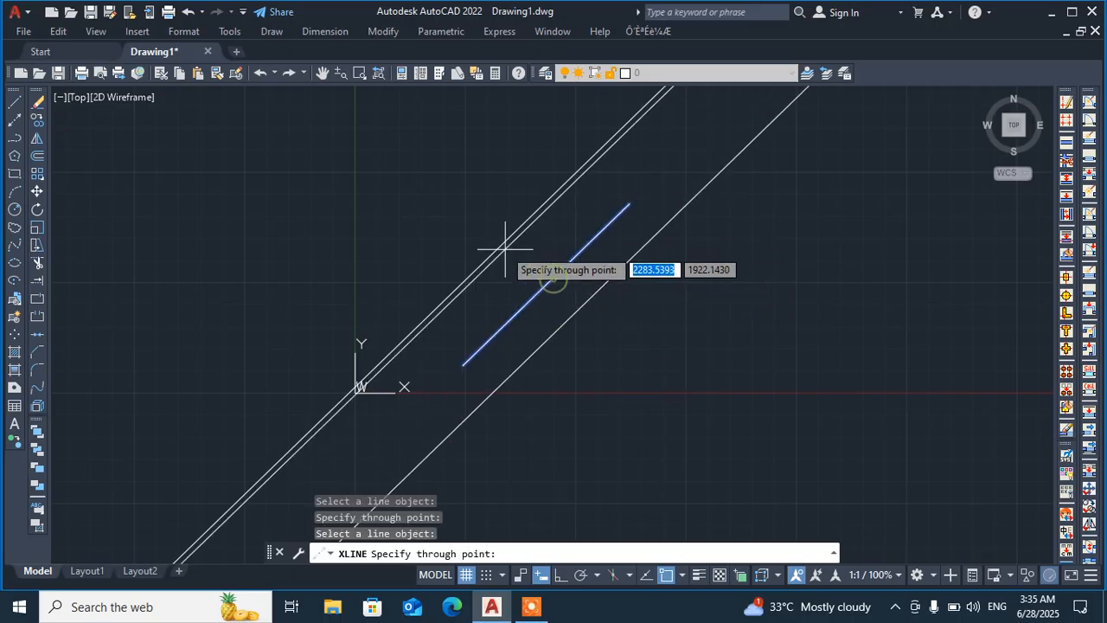
{"action": "left_click", "coordinate": [459, 213]}
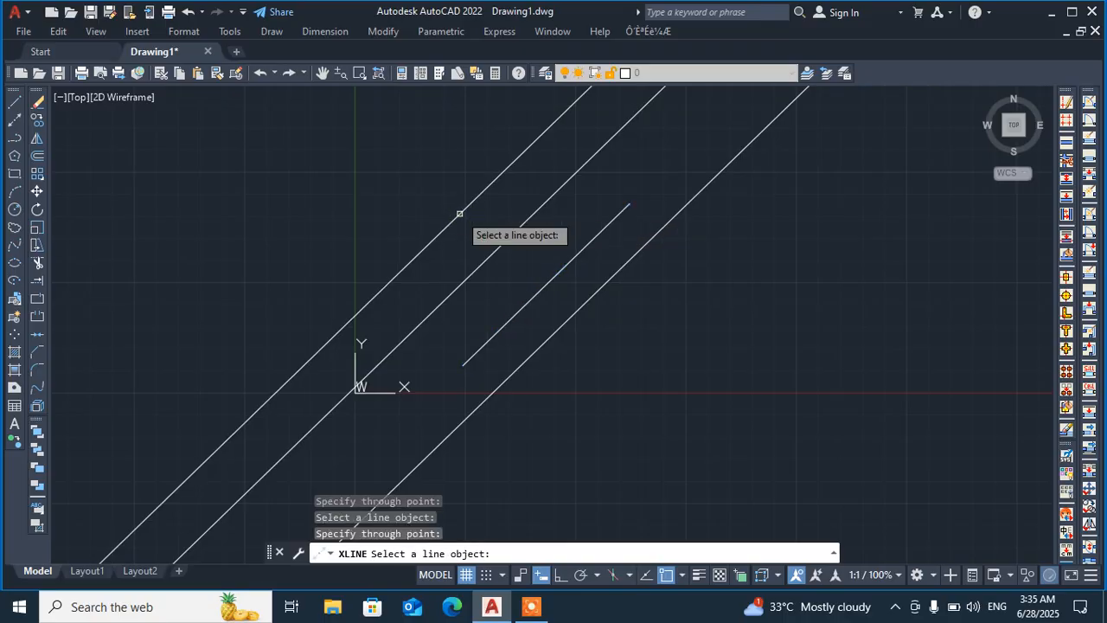
{"action": "key", "text": "Escape"}
{"action": "key", "text": "Escape"}
{"action": "key", "text": "Escape"}
{"action": "key", "text": "Escape"}
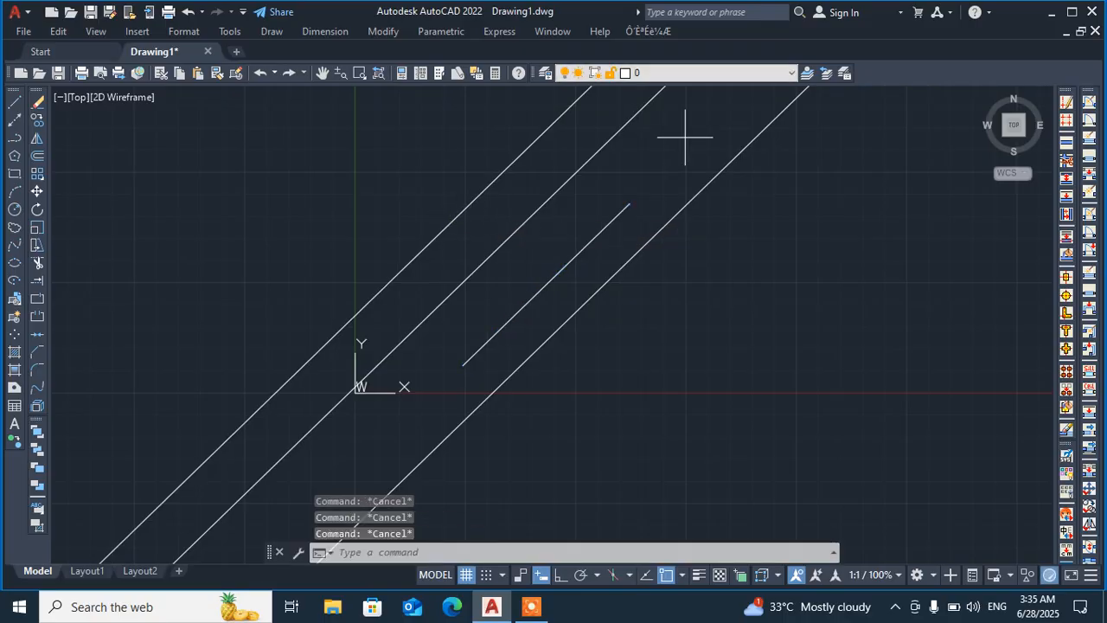
Select the diagonal line and its three parallel construction lines with a crossing selection and erase them
{"action": "left_click", "coordinate": [686, 135]}
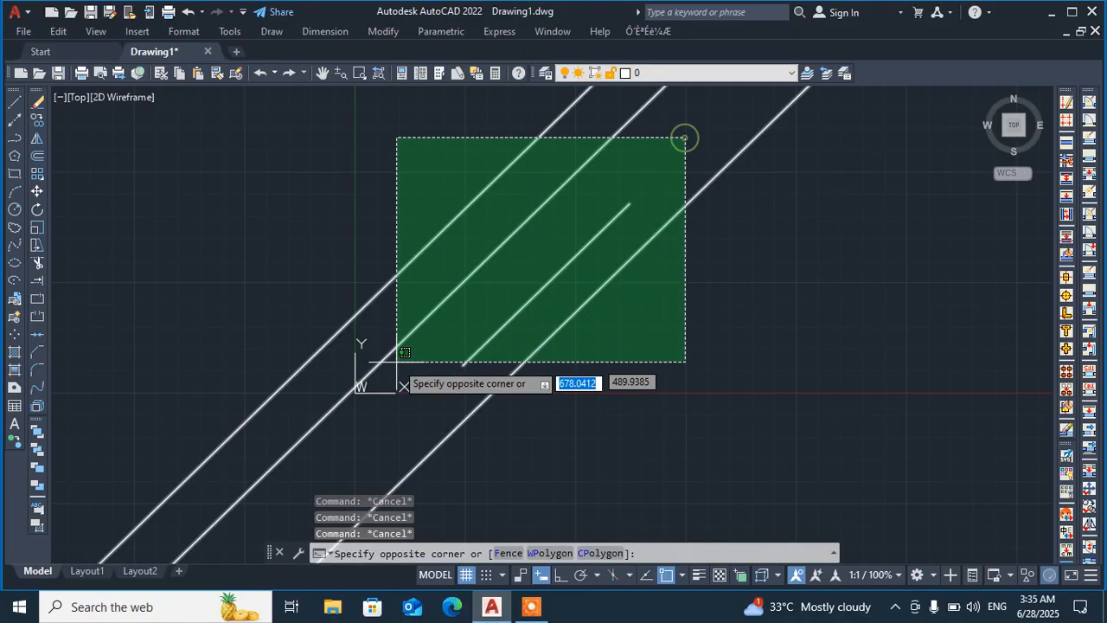
{"action": "left_click", "coordinate": [373, 384]}
{"action": "key", "text": "Delete"}
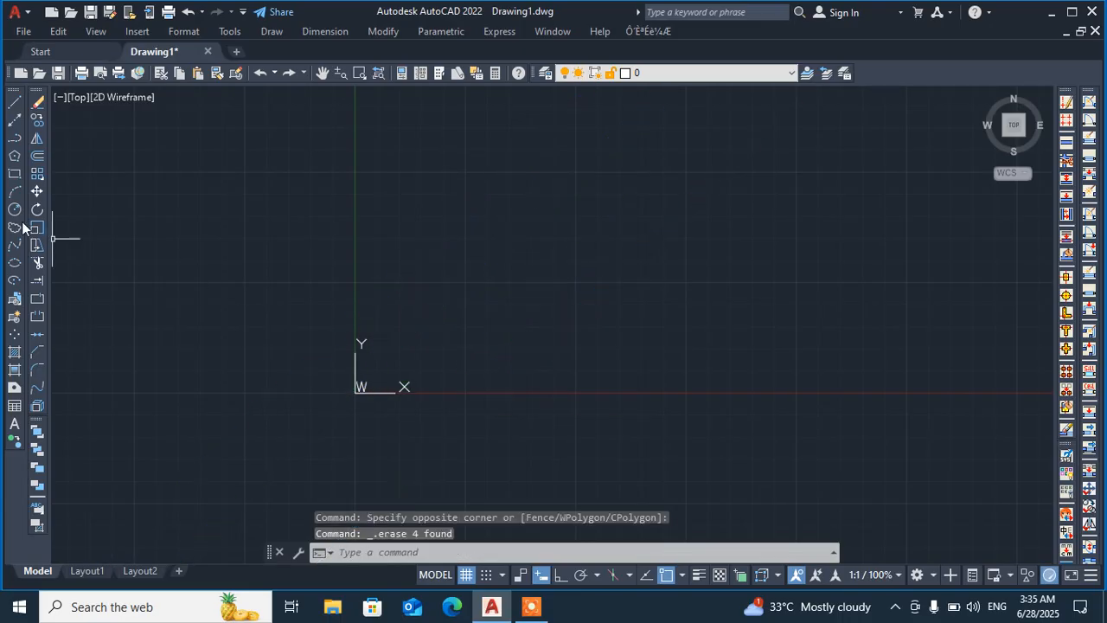
Draw a fan of bisecting construction lines through one vertex above the X axis, picking successive angle end points with XLINE's Bisect option
{"action": "left_click", "coordinate": [15, 122]}
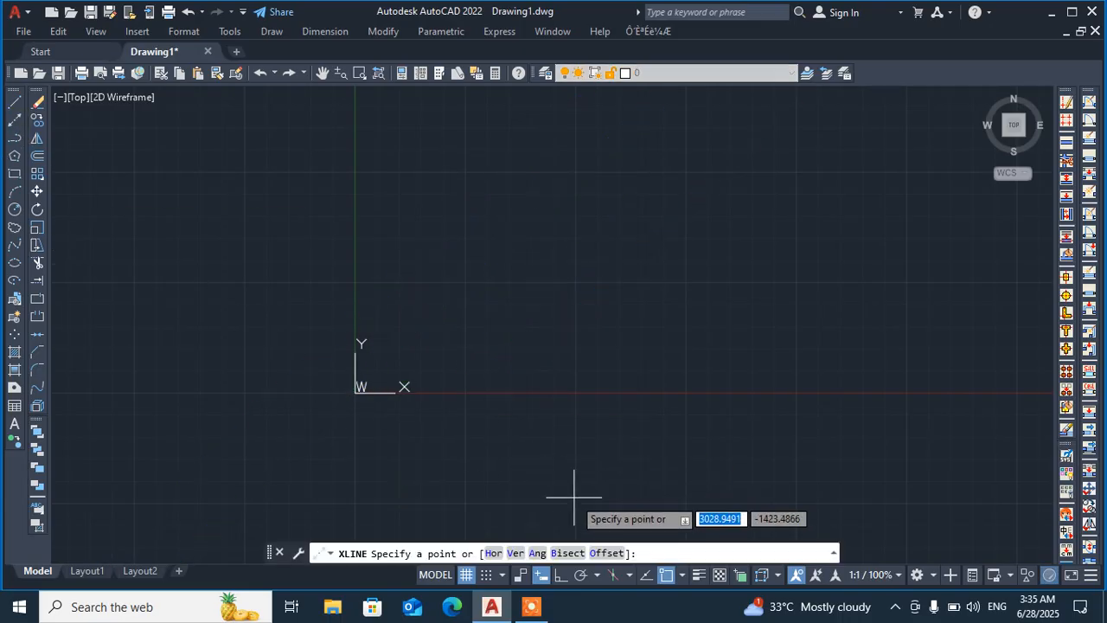
{"action": "left_click", "coordinate": [568, 553]}
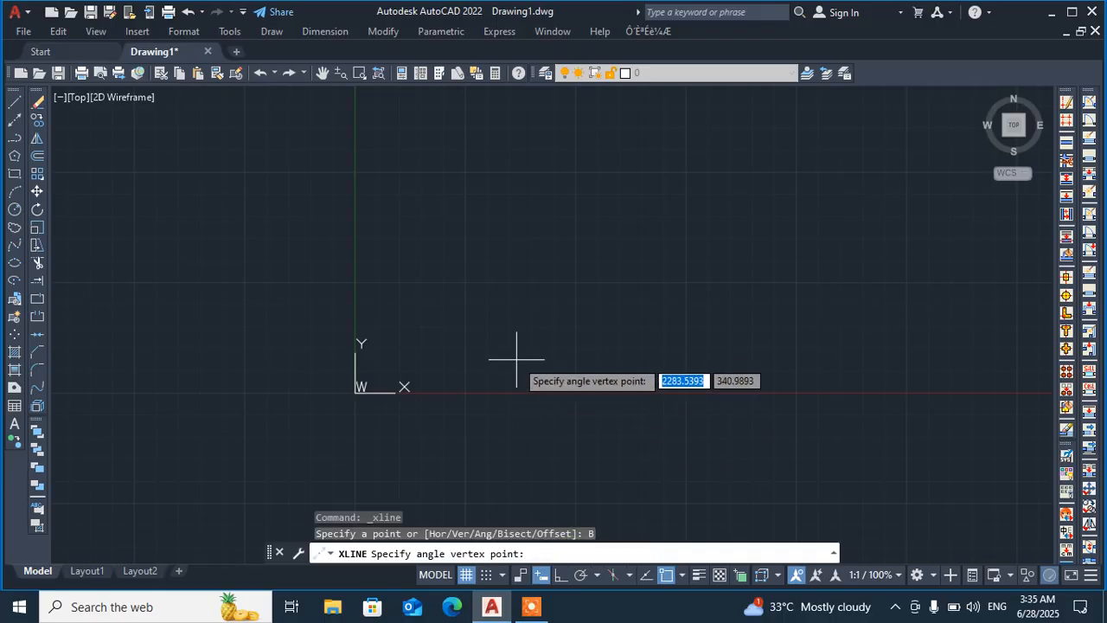
{"action": "left_click", "coordinate": [496, 265]}
{"action": "left_click", "coordinate": [584, 265]}
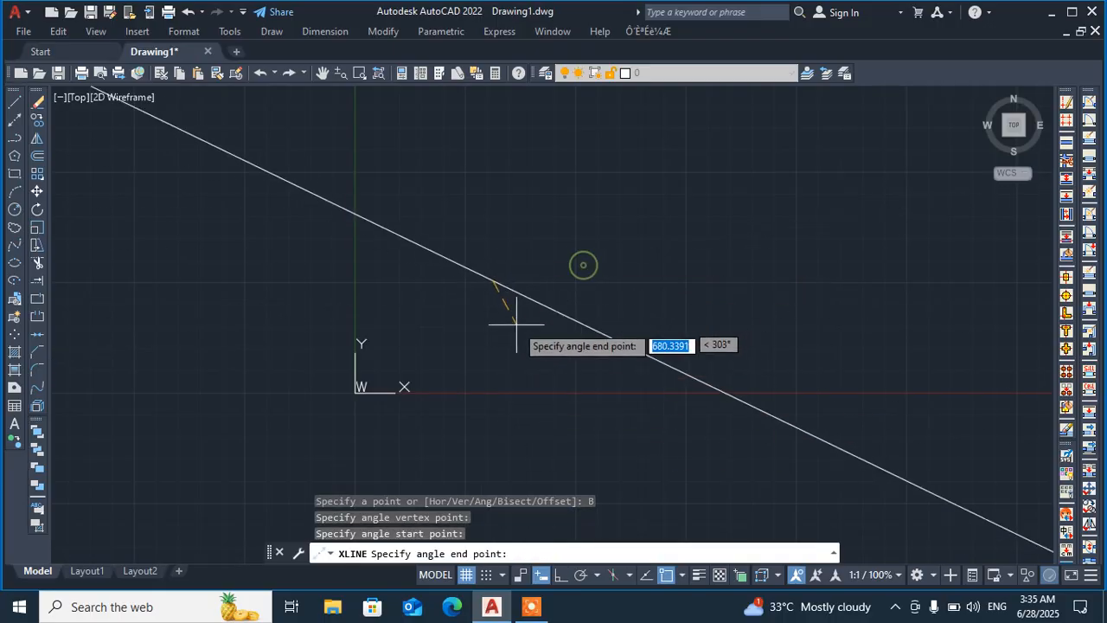
{"action": "left_click", "coordinate": [502, 337]}
{"action": "left_click", "coordinate": [600, 257]}
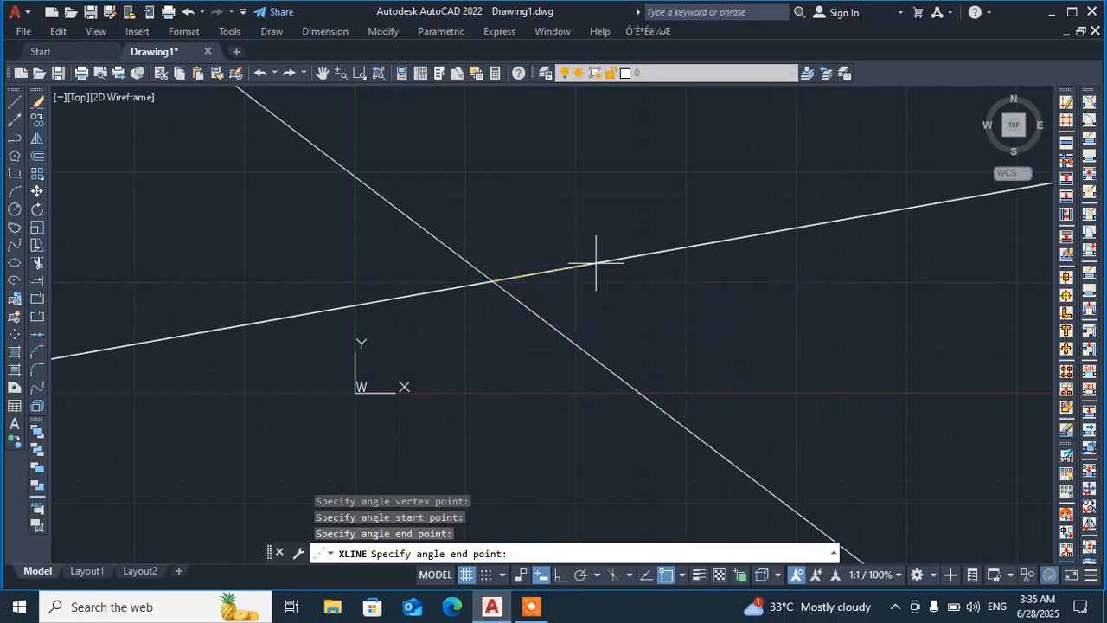
{"action": "left_click", "coordinate": [470, 217]}
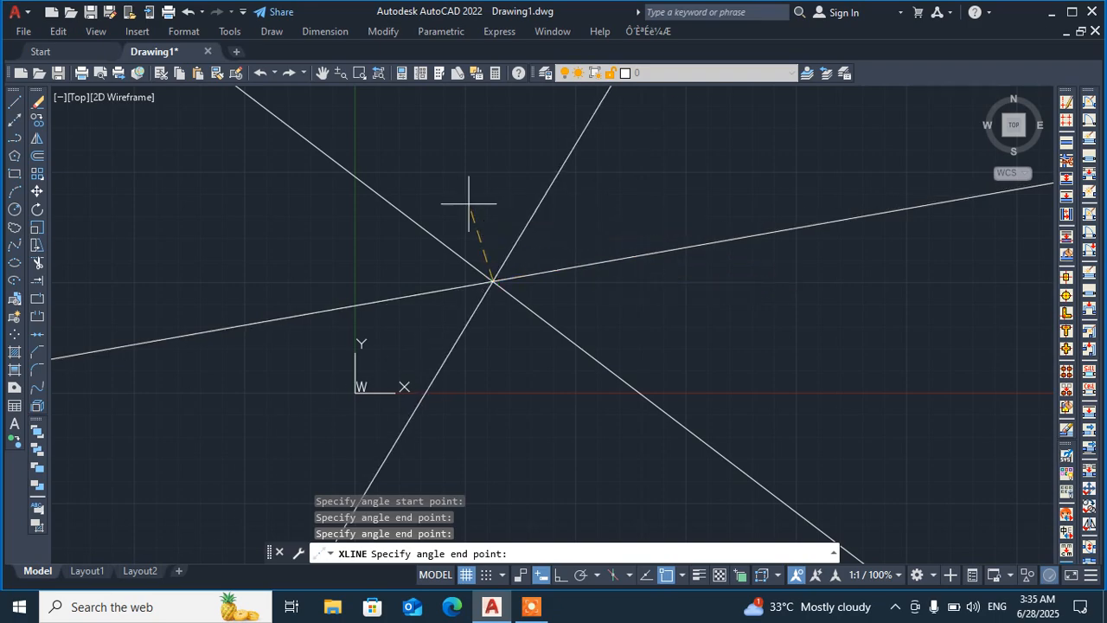
{"action": "left_click", "coordinate": [581, 192]}
{"action": "left_click", "coordinate": [545, 374]}
{"action": "left_click", "coordinate": [441, 389]}
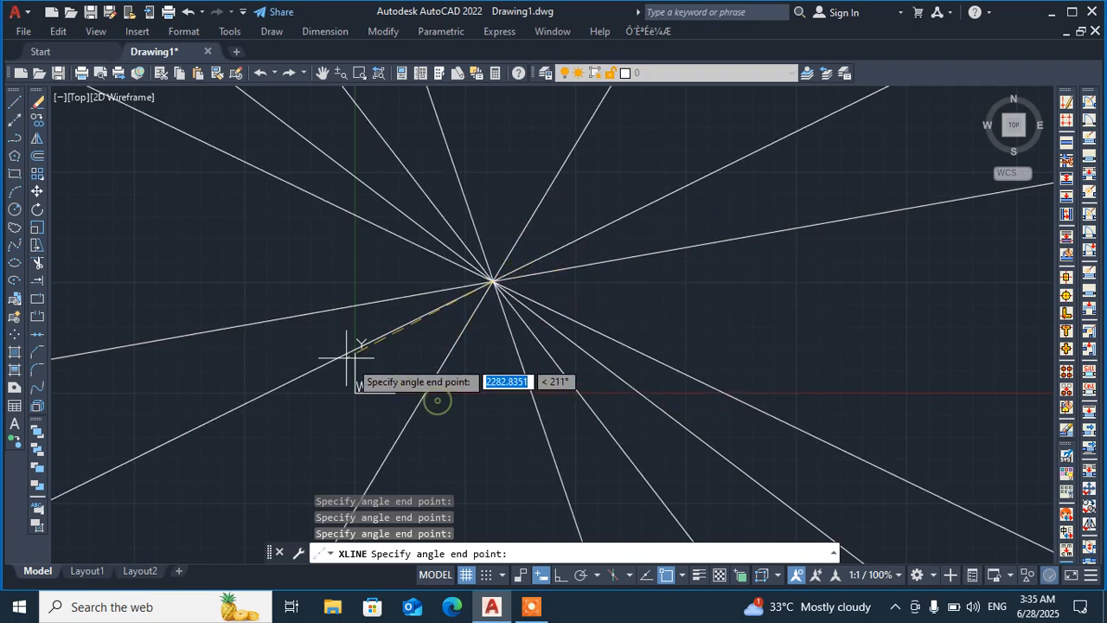
{"action": "left_click", "coordinate": [334, 346]}
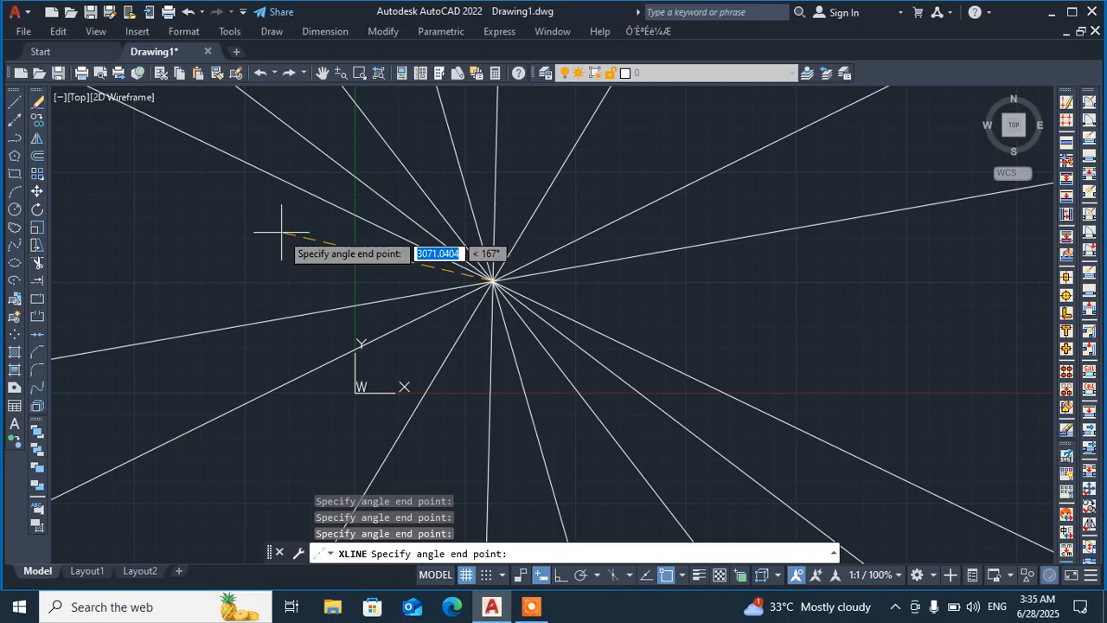
{"action": "key", "text": "Escape"}
Select all the bisecting construction lines with a crossing selection around their vertex and erase them
{"action": "left_click", "coordinate": [644, 148]}
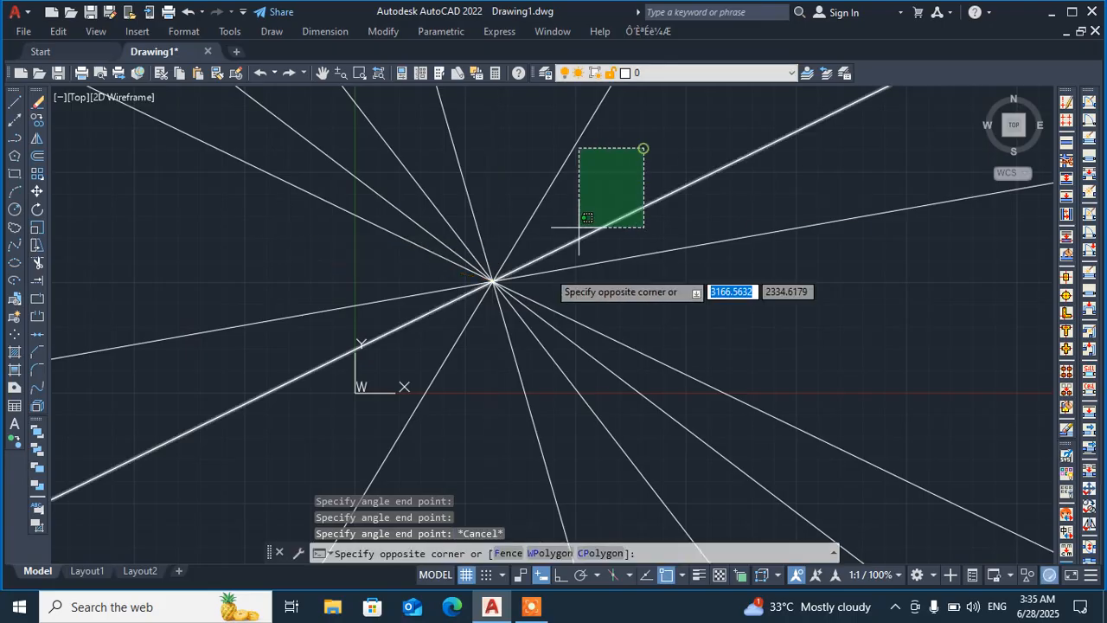
{"action": "left_click", "coordinate": [433, 402]}
{"action": "key", "text": "Delete"}
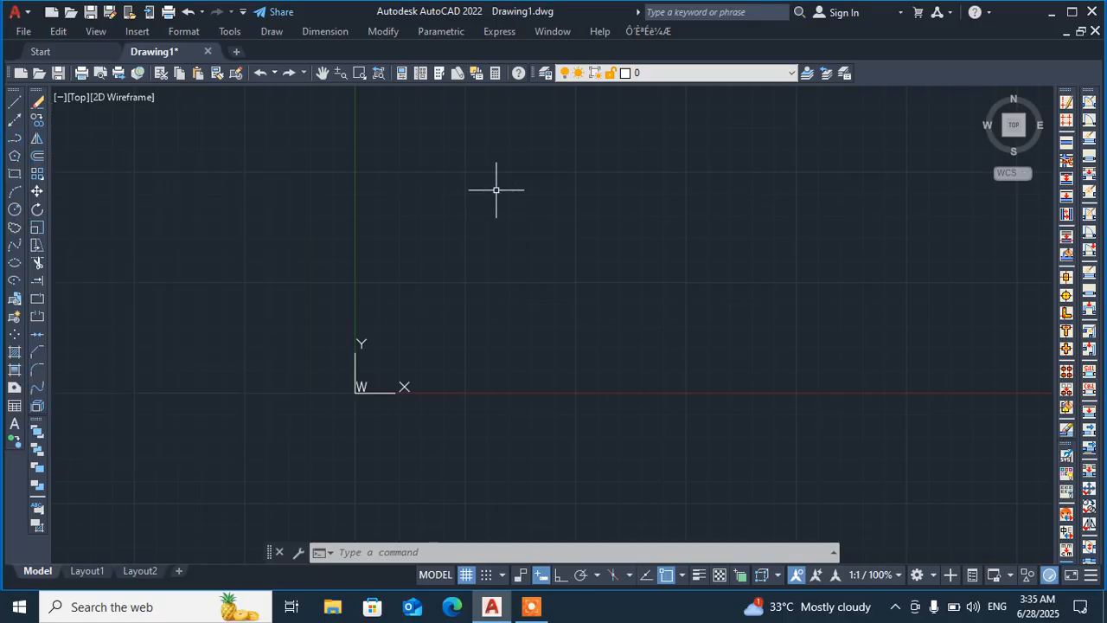
Draw an open seven-segment polyline that starts above the X axis, loops around the origin and ends below the axis
{"action": "type", "text": "p"}
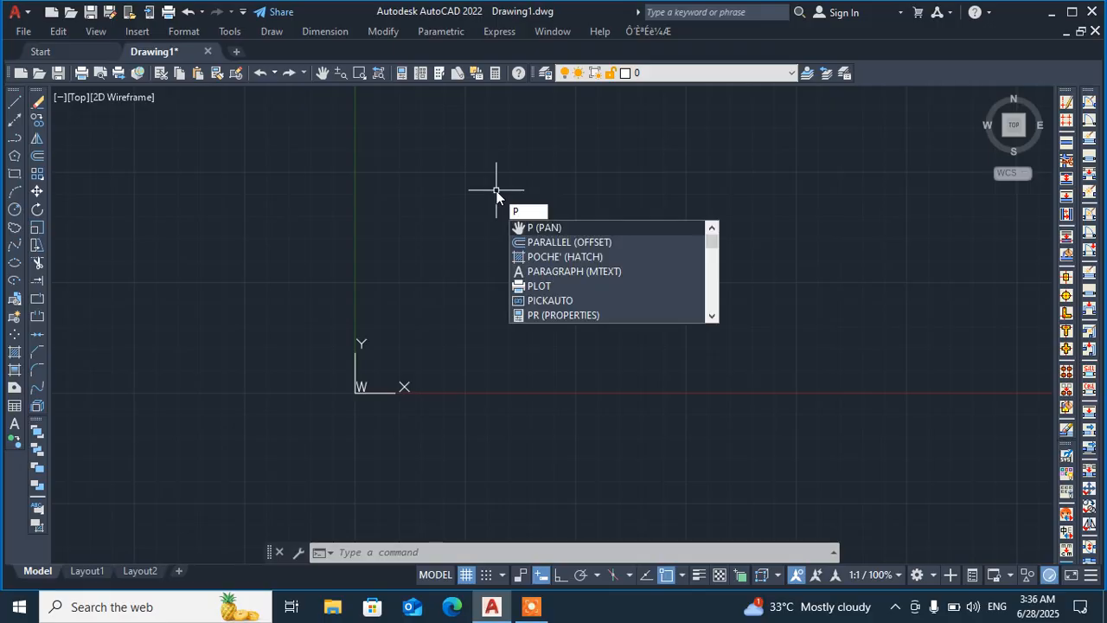
{"action": "key", "text": "Escape"}
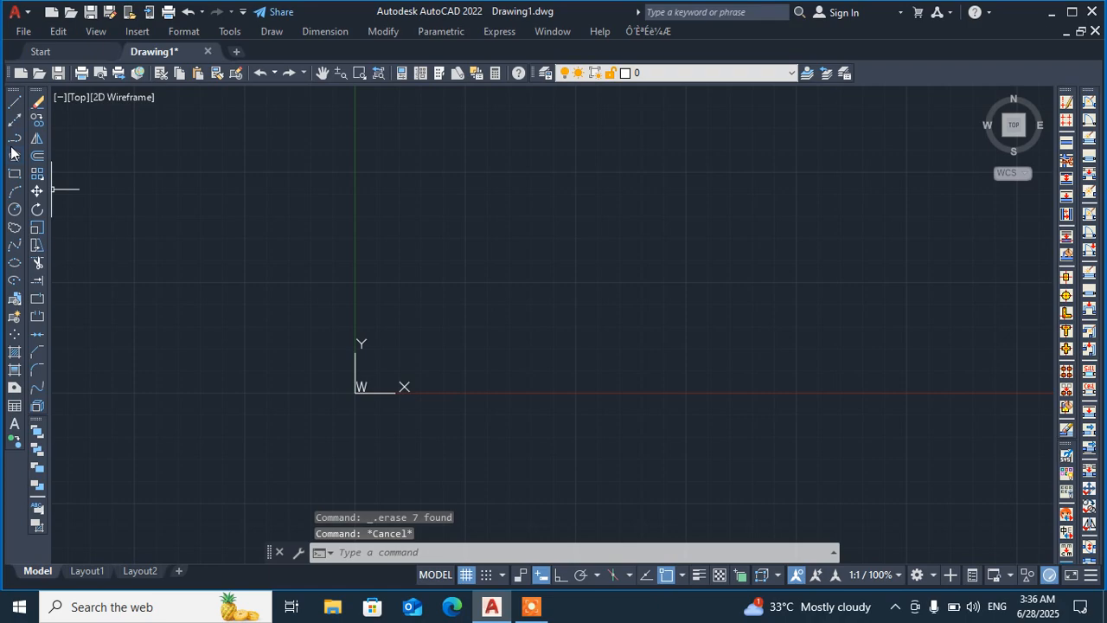
{"action": "left_click", "coordinate": [14, 138]}
{"action": "left_click", "coordinate": [371, 161]}
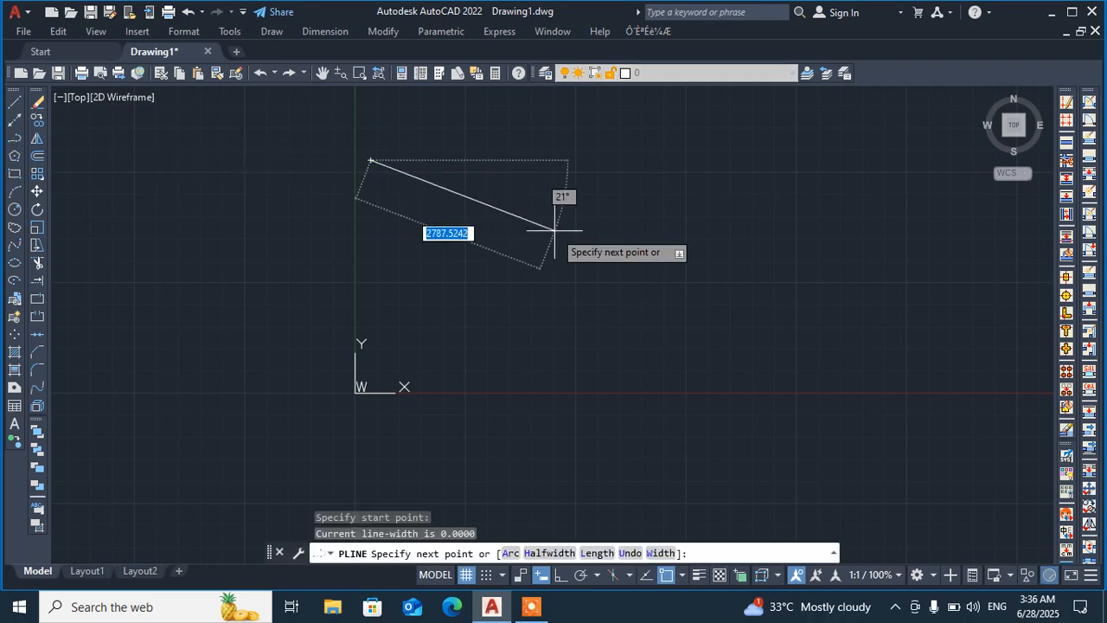
{"action": "left_click", "coordinate": [603, 157]}
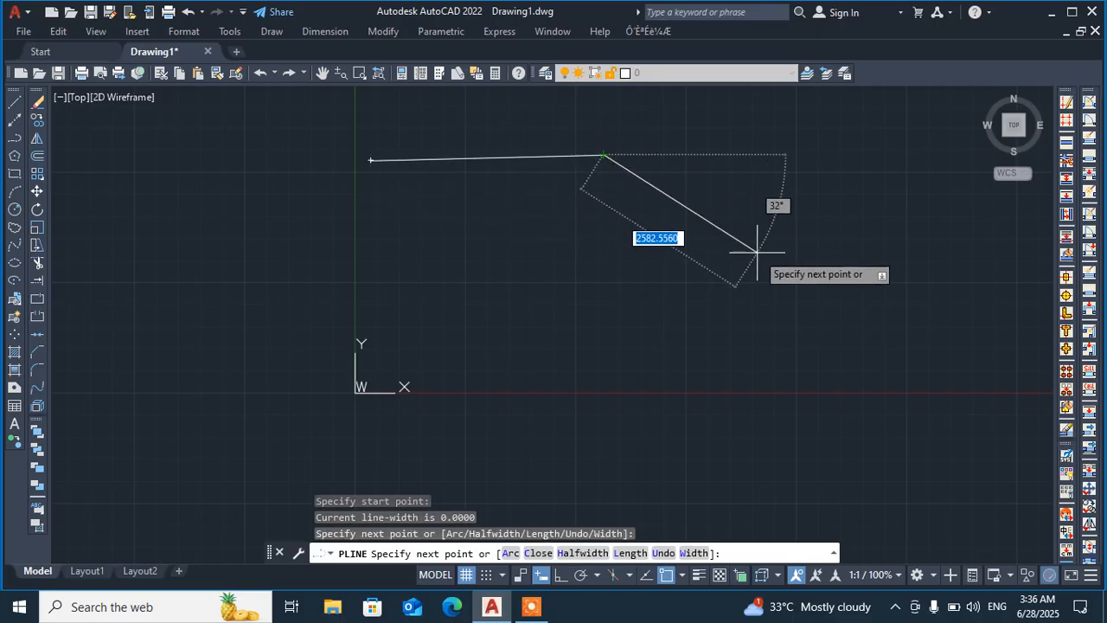
{"action": "left_click", "coordinate": [755, 252]}
{"action": "left_click", "coordinate": [644, 379]}
{"action": "left_click", "coordinate": [432, 357]}
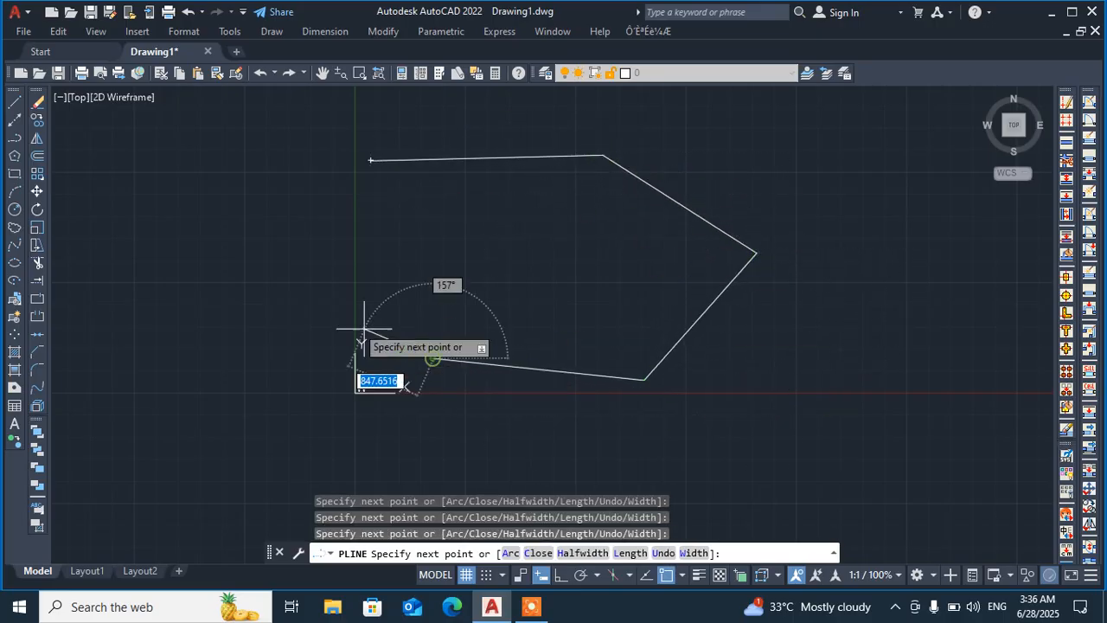
{"action": "left_click", "coordinate": [220, 263]}
{"action": "left_click", "coordinate": [196, 327]}
{"action": "left_click", "coordinate": [257, 416]}
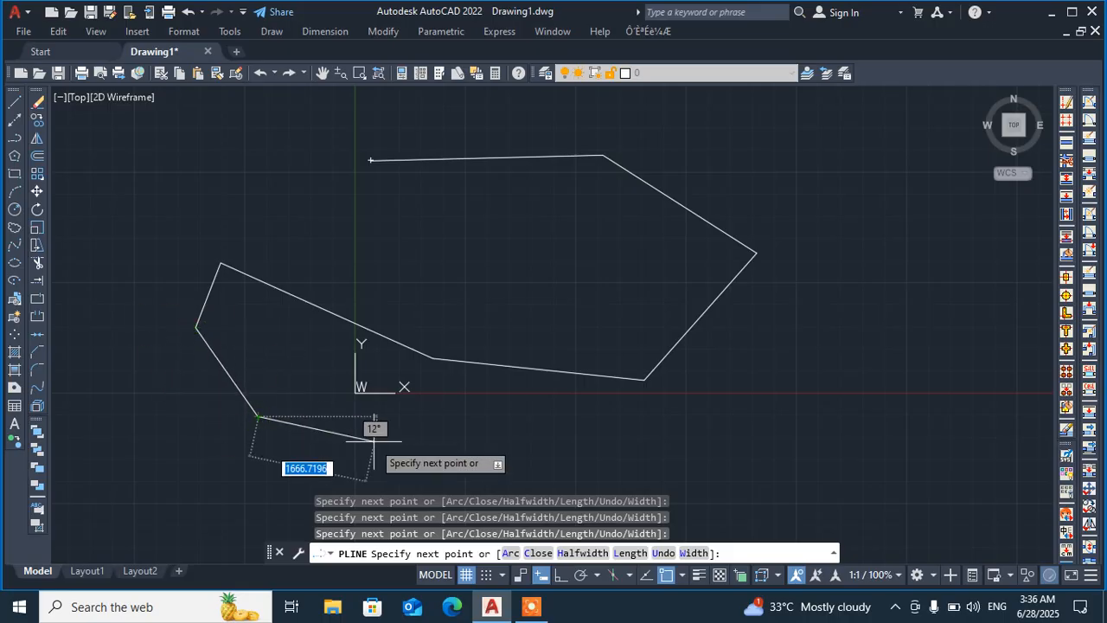
{"action": "key", "text": "Escape"}
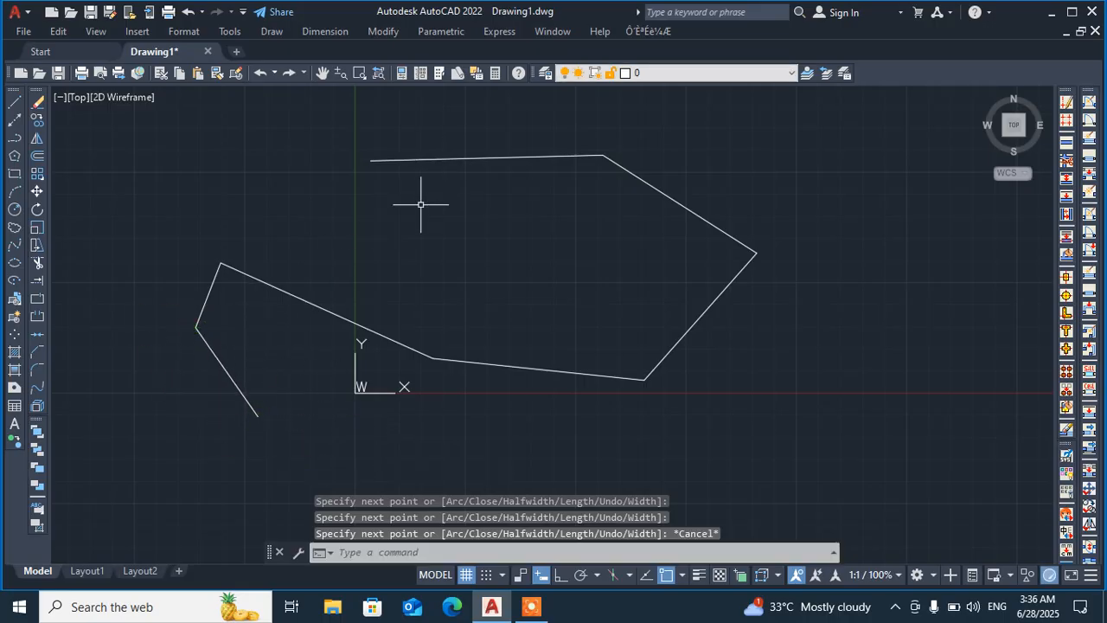
Select the polyline to examine how its segments and grips are highlighted
{"action": "left_click", "coordinate": [459, 159]}
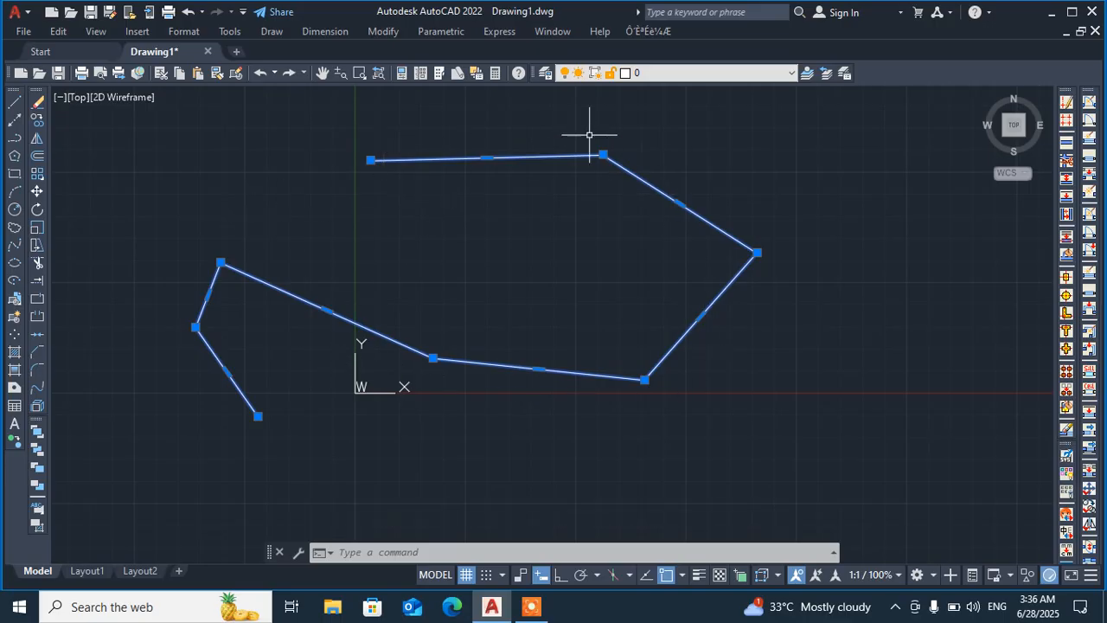
{"action": "scroll", "coordinate": [571, 141], "scroll_direction": "up", "scroll_amount": 4}
{"action": "scroll", "coordinate": [489, 166], "scroll_direction": "down", "scroll_amount": 4}
{"action": "middle_click_drag", "start_coordinate": [403, 193], "coordinate": [472, 251]}
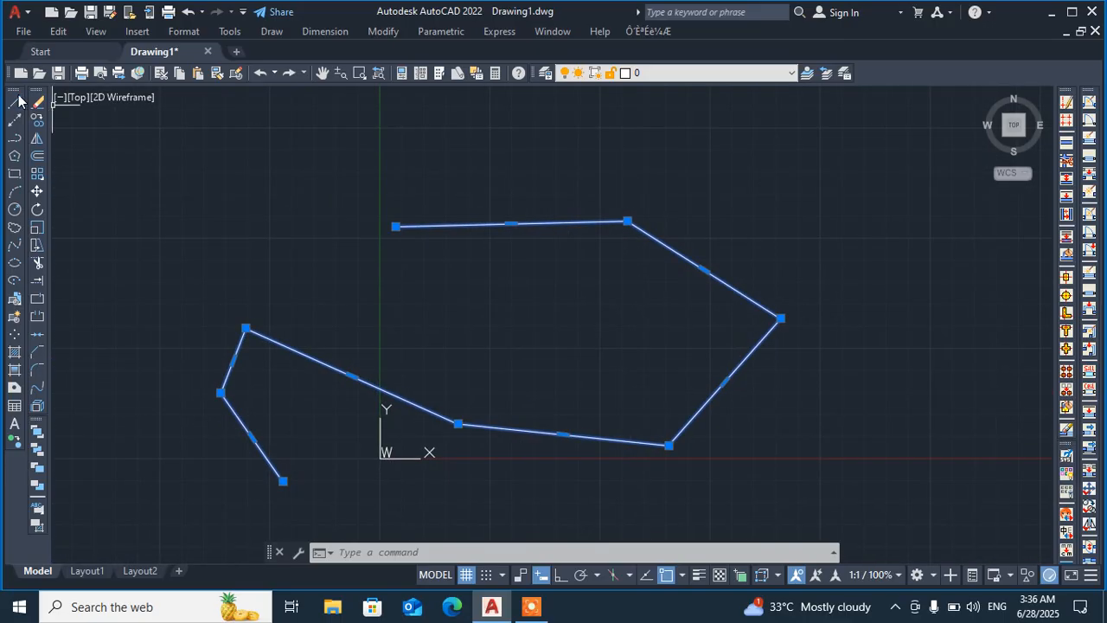
Draw a chain of four connected lines around the outside of the polyline with the Line command
{"action": "left_click", "coordinate": [15, 101]}
{"action": "left_click", "coordinate": [374, 142]}
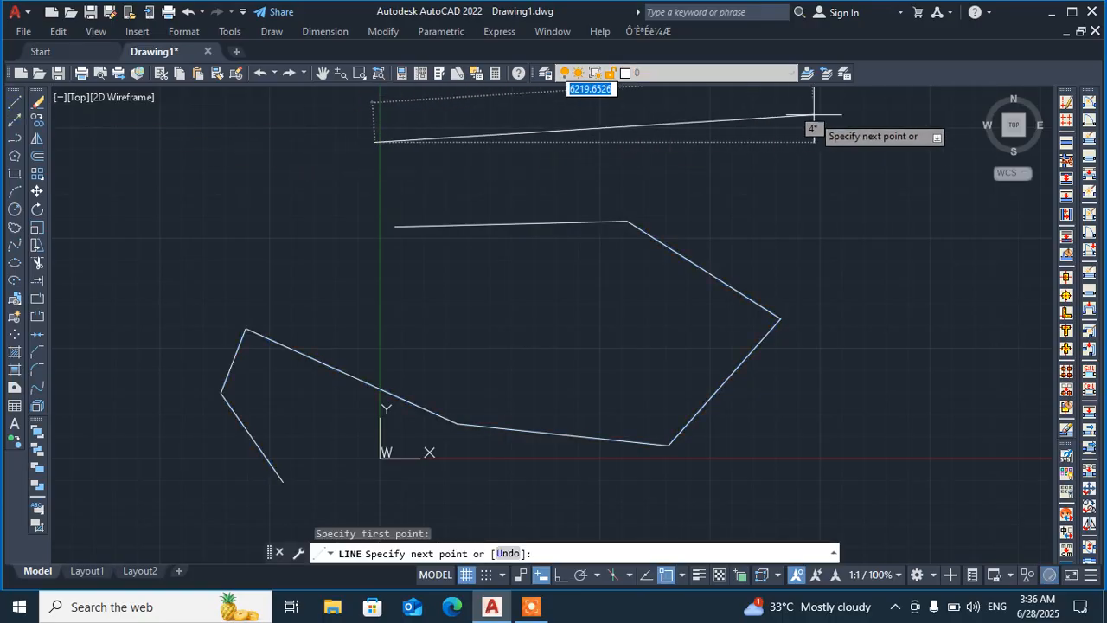
{"action": "left_click", "coordinate": [808, 145]}
{"action": "left_click", "coordinate": [886, 303]}
{"action": "middle_click_drag", "start_coordinate": [886, 303], "coordinate": [706, 167]}
{"action": "left_click", "coordinate": [705, 344]}
{"action": "left_click", "coordinate": [570, 383]}
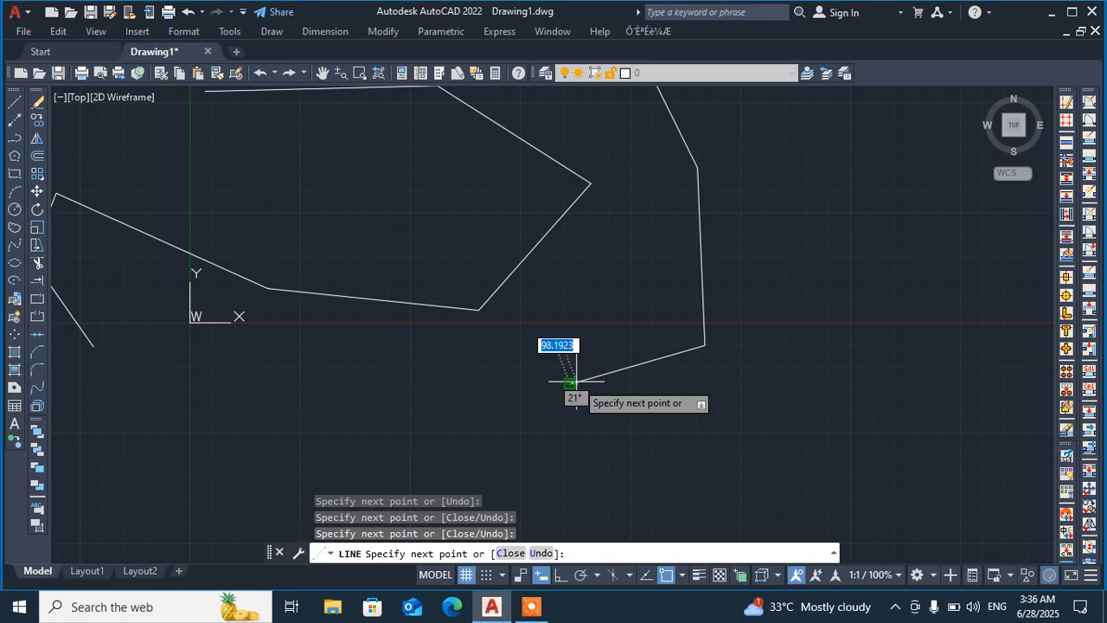
{"action": "key", "text": "Escape"}
{"action": "scroll", "coordinate": [516, 320], "scroll_direction": "down", "scroll_amount": 2}
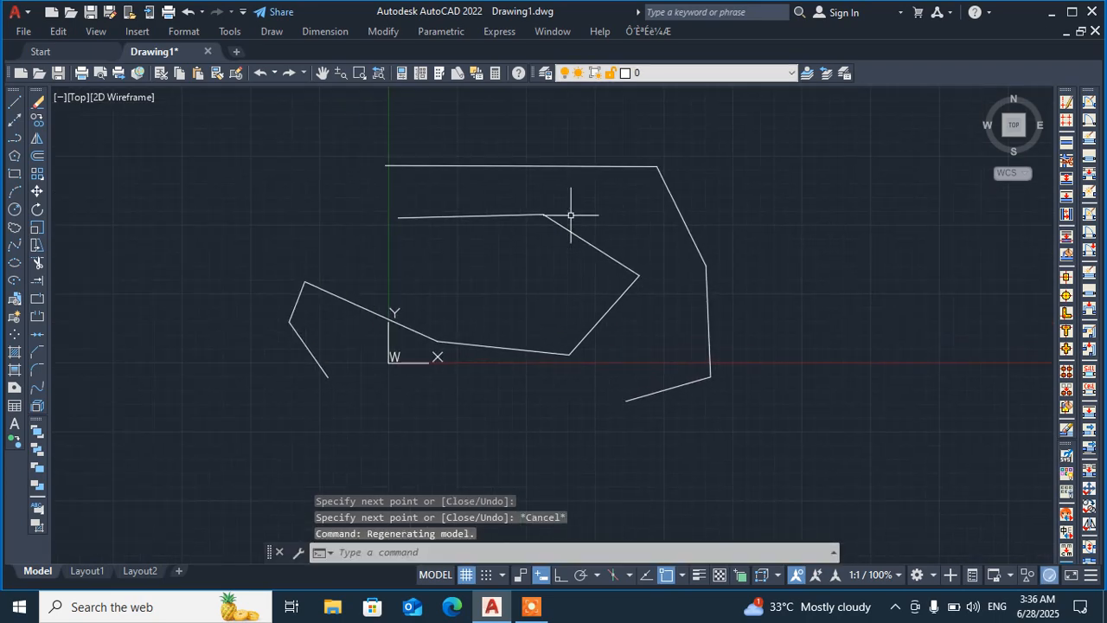
Select the upper line of the chain and the inner polyline to compare how each object is selected
{"action": "left_click", "coordinate": [563, 164]}
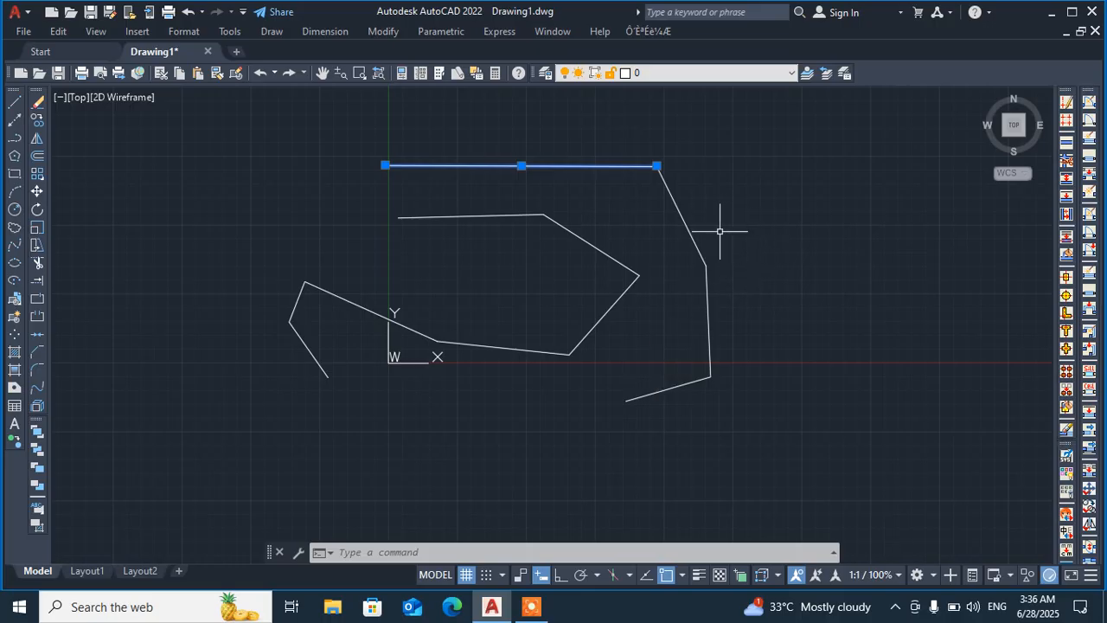
{"action": "left_click", "coordinate": [489, 218]}
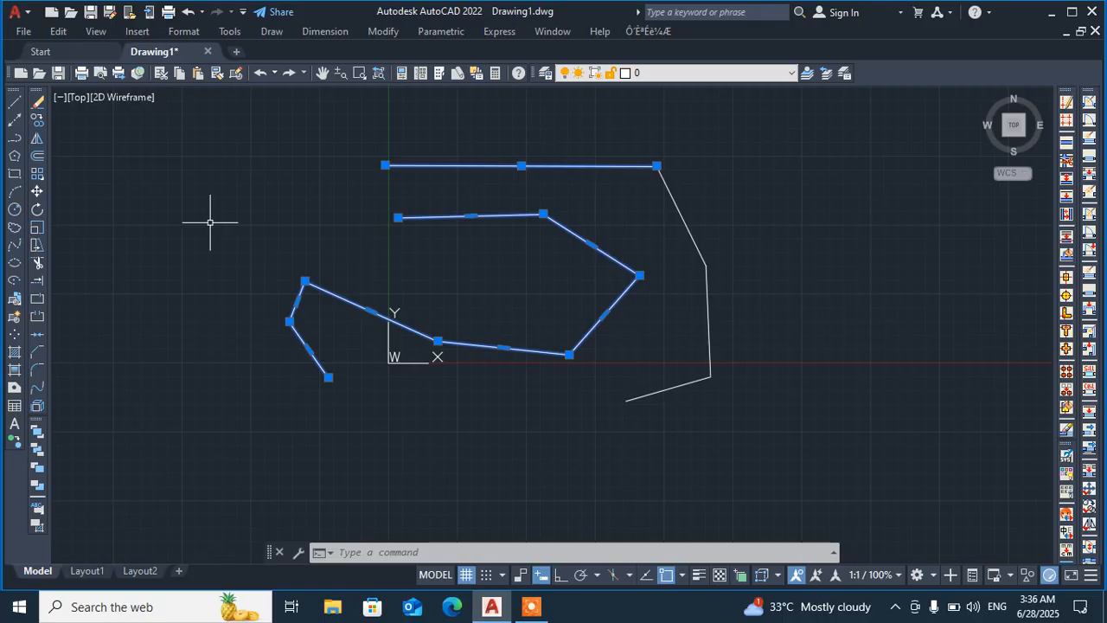
Draw an open six-segment polyline around the outside of the line chain
{"action": "left_click", "coordinate": [13, 142]}
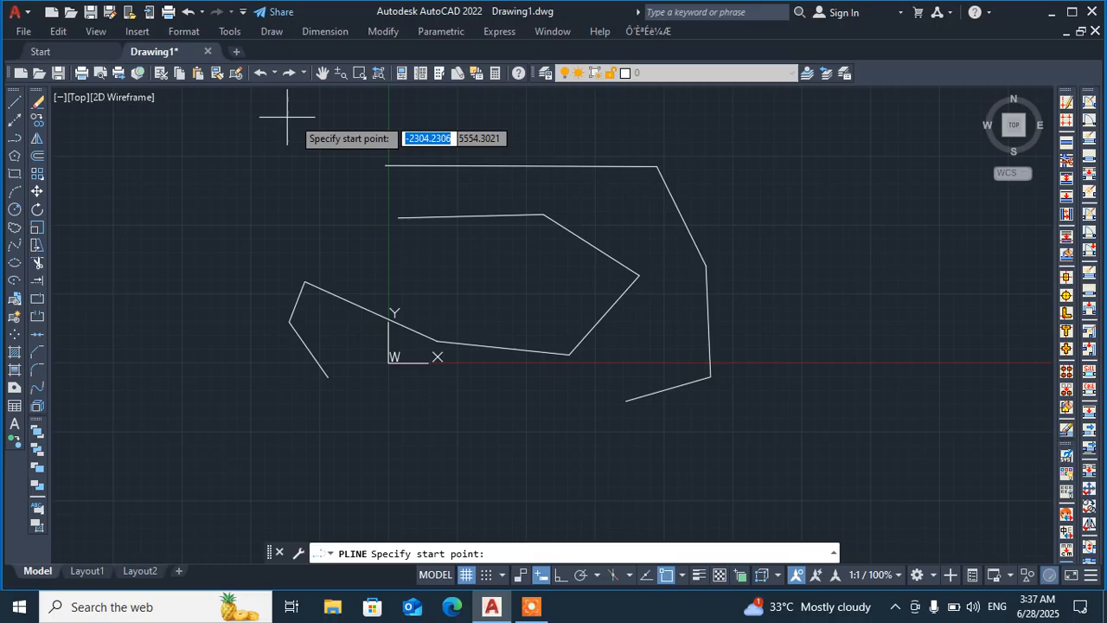
{"action": "left_click", "coordinate": [303, 124]}
{"action": "left_click", "coordinate": [550, 122]}
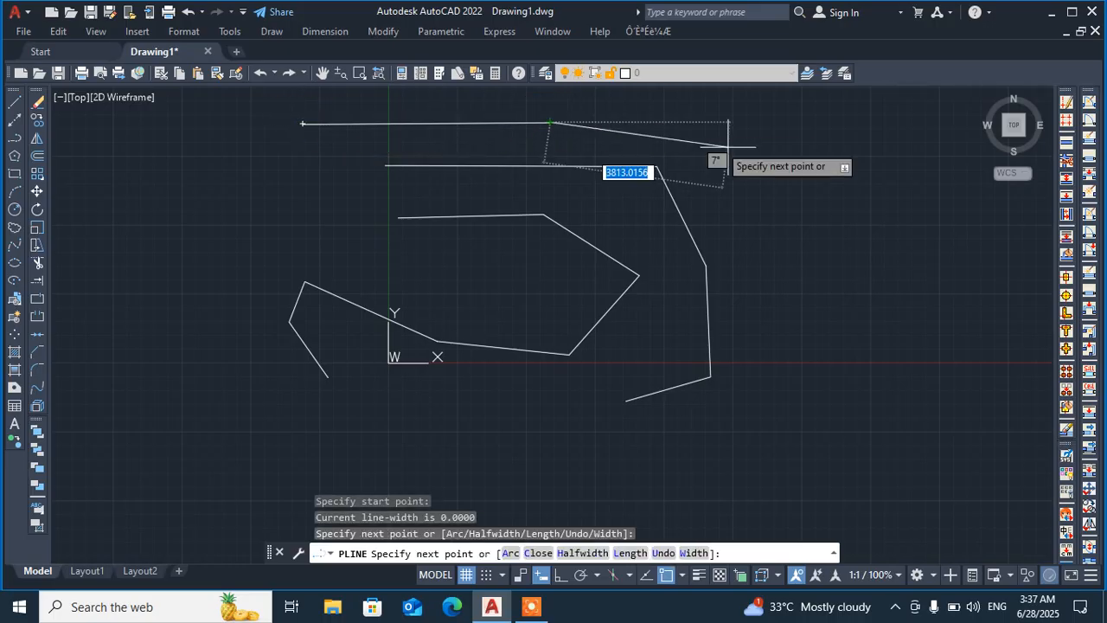
{"action": "left_click", "coordinate": [742, 160]}
{"action": "left_click", "coordinate": [807, 290]}
{"action": "left_click", "coordinate": [788, 431]}
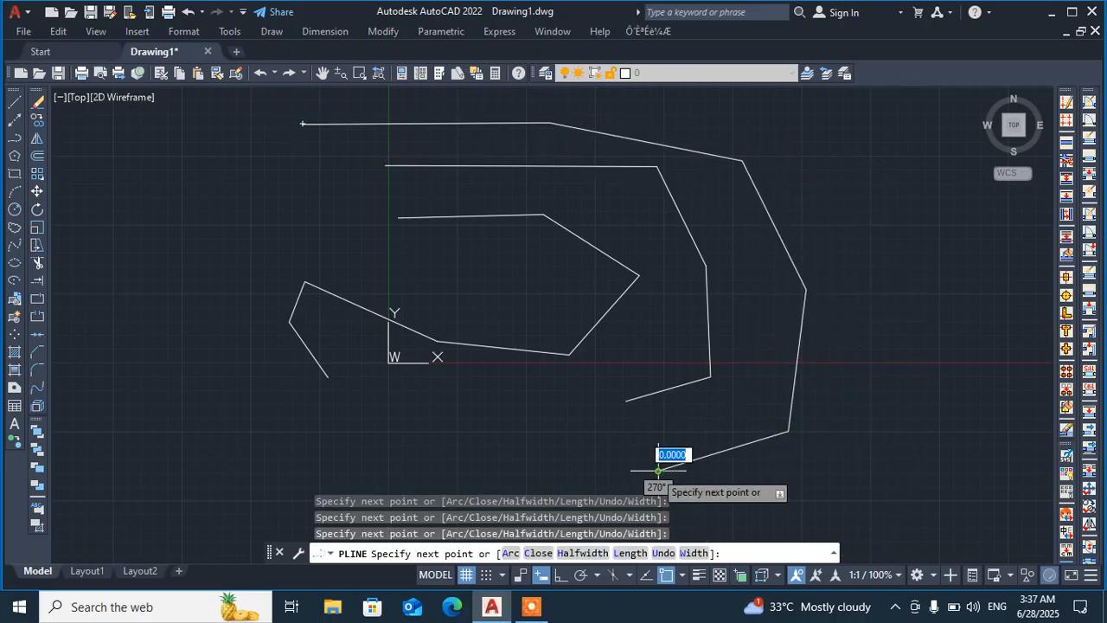
{"action": "left_click", "coordinate": [659, 472]}
{"action": "key", "text": "Escape"}
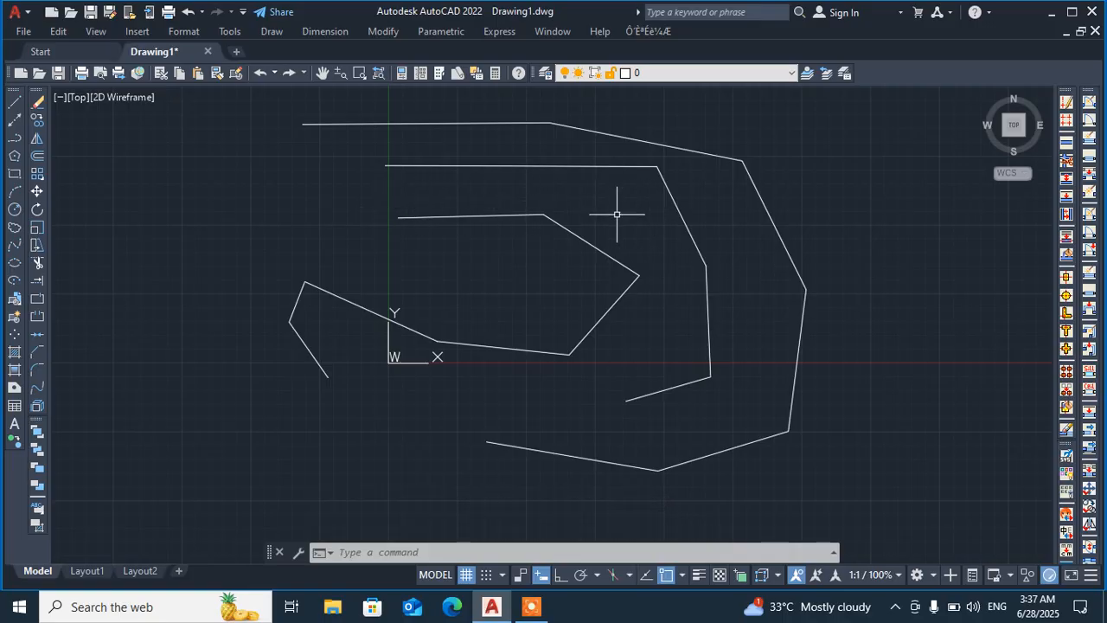
Select the inner polyline and the chain's upper line, and examine the difference between their midpoint grips up close
{"action": "left_click", "coordinate": [506, 218]}
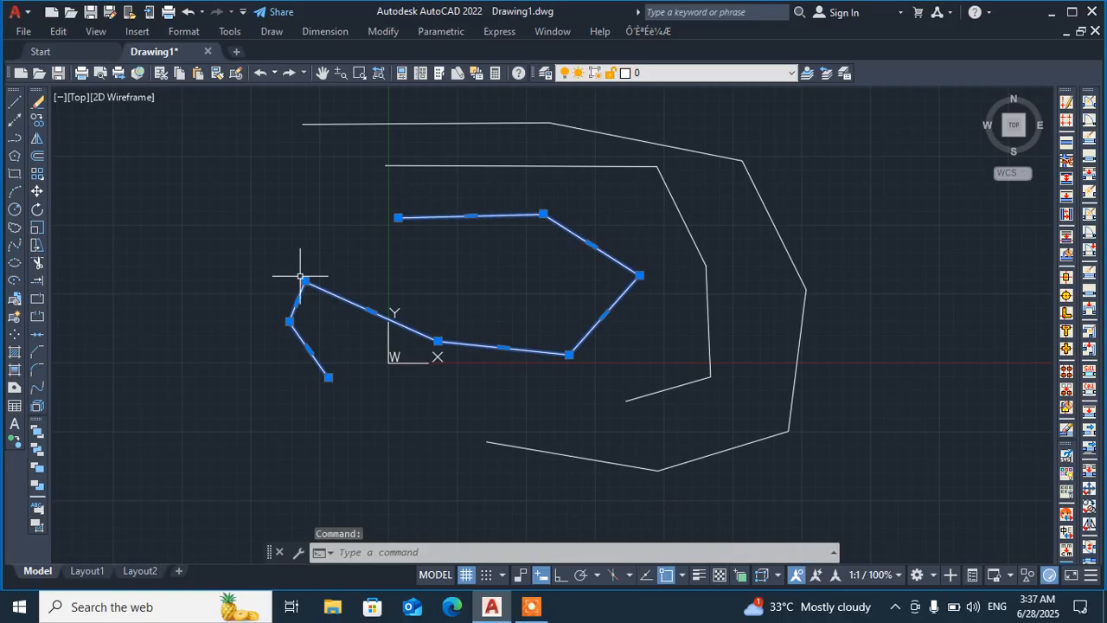
{"action": "left_click", "coordinate": [530, 164]}
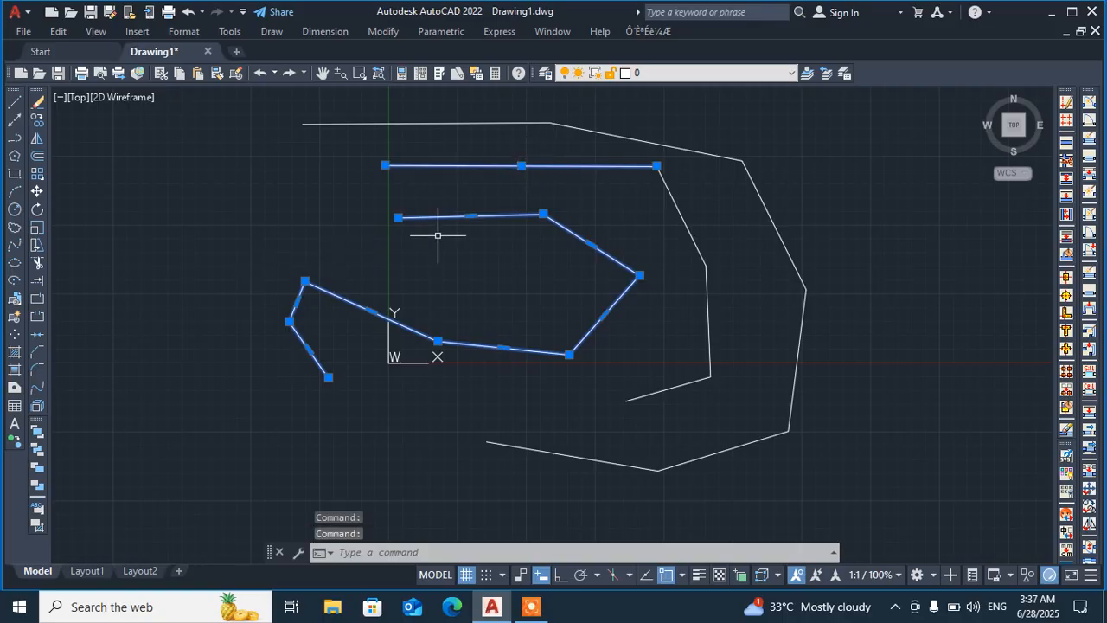
{"action": "scroll", "coordinate": [448, 231], "scroll_direction": "up", "scroll_amount": 4}
{"action": "mouse_move", "coordinate": [467, 221]}
{"action": "middle_mouse_down"}
{"action": "mouse_move", "coordinate": [413, 312]}
{"action": "mouse_move", "coordinate": [409, 360]}
{"action": "middle_mouse_up"}
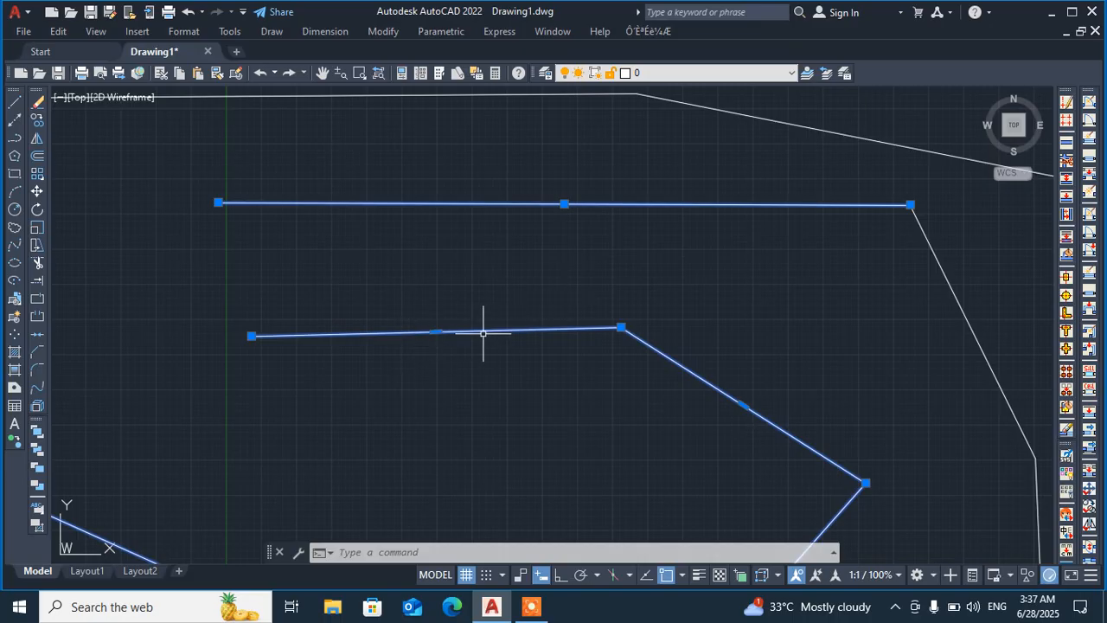
{"action": "scroll", "coordinate": [462, 332], "scroll_direction": "down", "scroll_amount": 2}
{"action": "scroll", "coordinate": [452, 355], "scroll_direction": "up", "scroll_amount": 6}
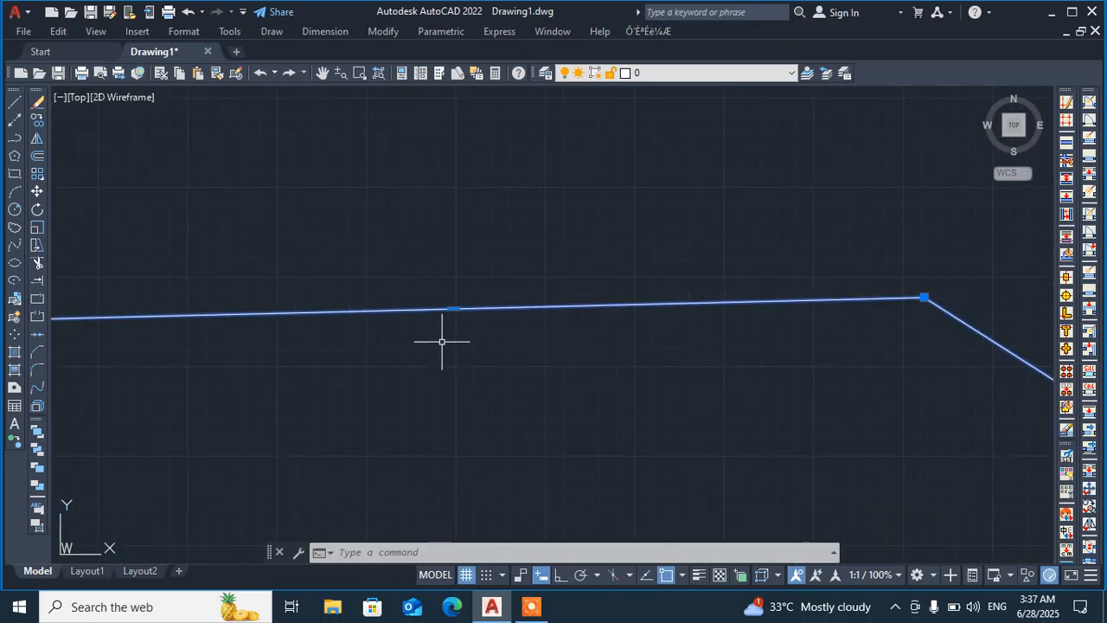
{"action": "scroll", "coordinate": [455, 321], "scroll_direction": "down", "scroll_amount": 5}
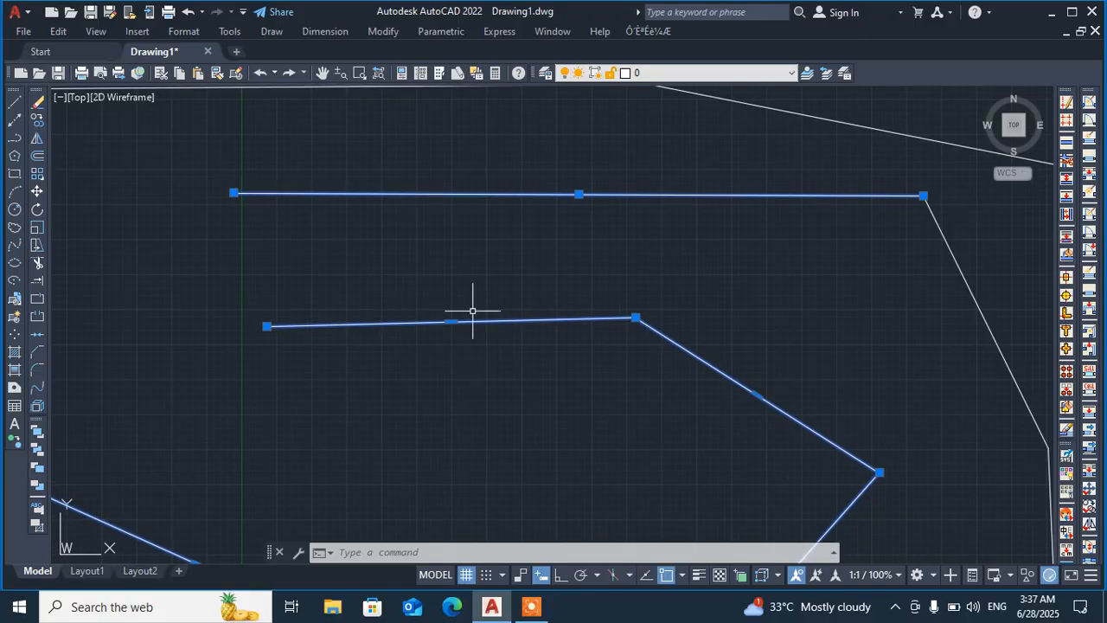
{"action": "scroll", "coordinate": [498, 320], "scroll_direction": "down", "scroll_amount": 4}
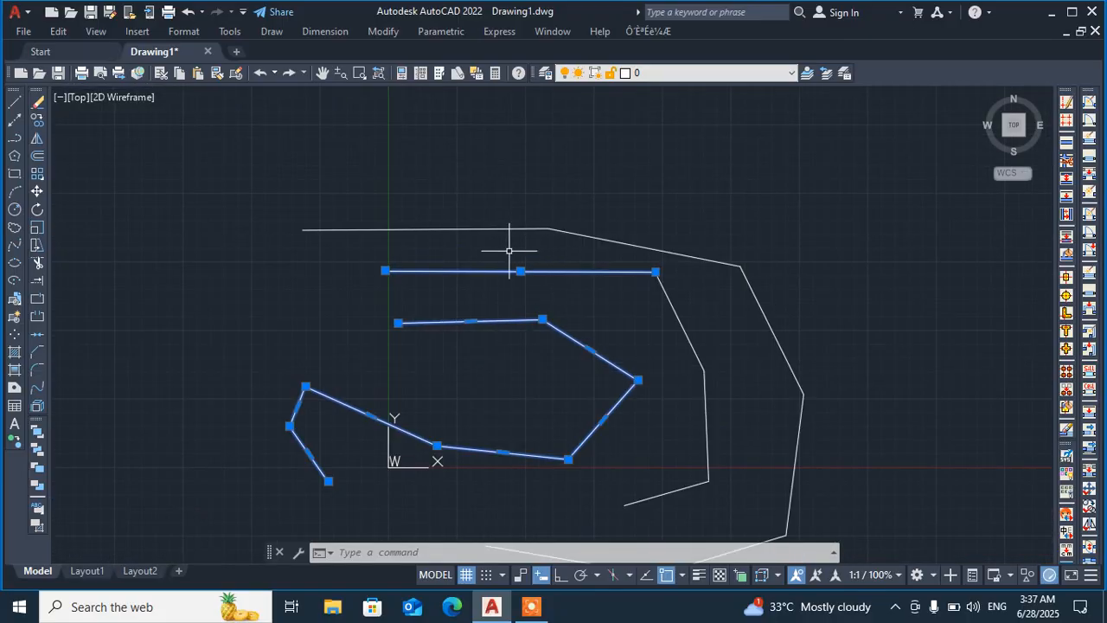
{"action": "scroll", "coordinate": [495, 260], "scroll_direction": "down", "scroll_amount": 2}
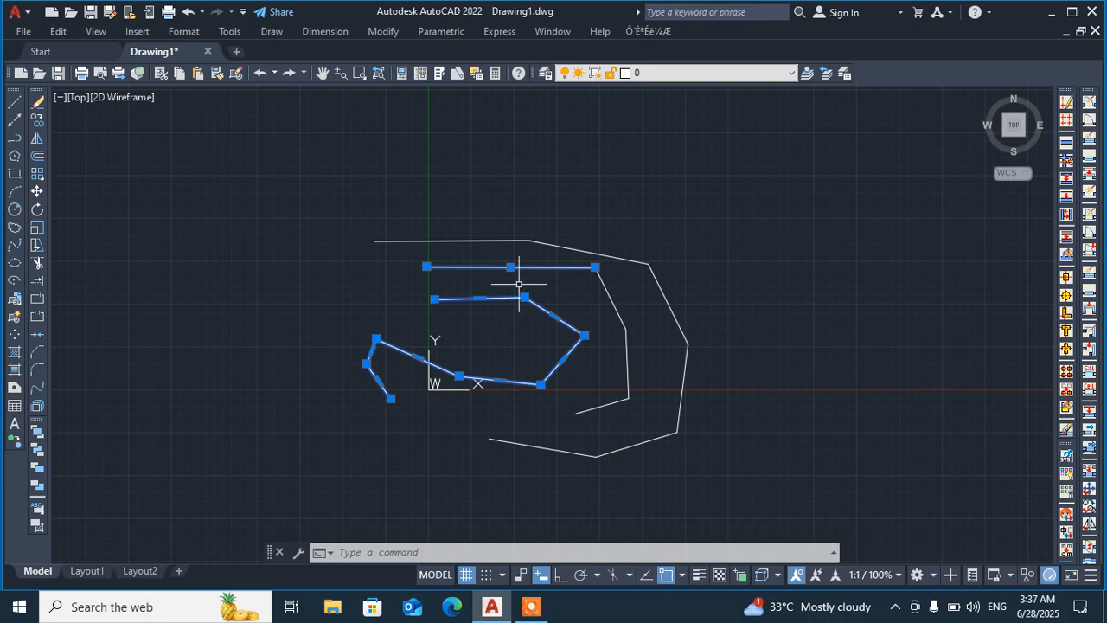
{"action": "scroll", "coordinate": [514, 262], "scroll_direction": "up", "scroll_amount": 5}
{"action": "scroll", "coordinate": [545, 288], "scroll_direction": "down", "scroll_amount": 4}
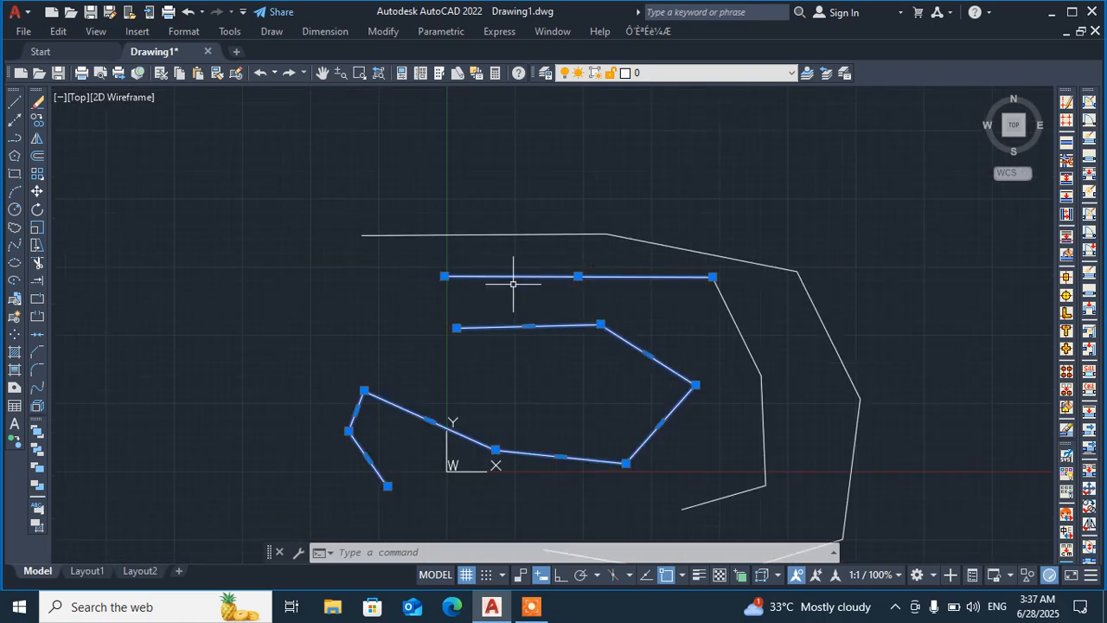
Select both polylines and the line chain with a crossing selection and erase them
{"action": "scroll", "coordinate": [615, 181], "scroll_direction": "down", "scroll_amount": 4}
{"action": "left_click", "coordinate": [736, 166]}
{"action": "left_click", "coordinate": [471, 367]}
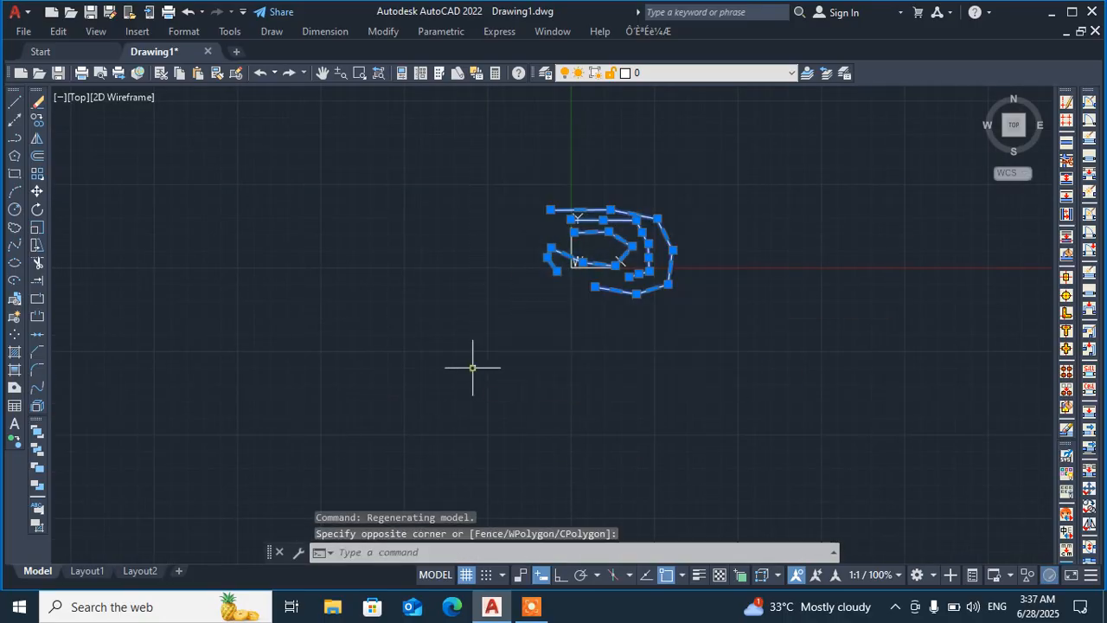
{"action": "key", "text": "Delete"}
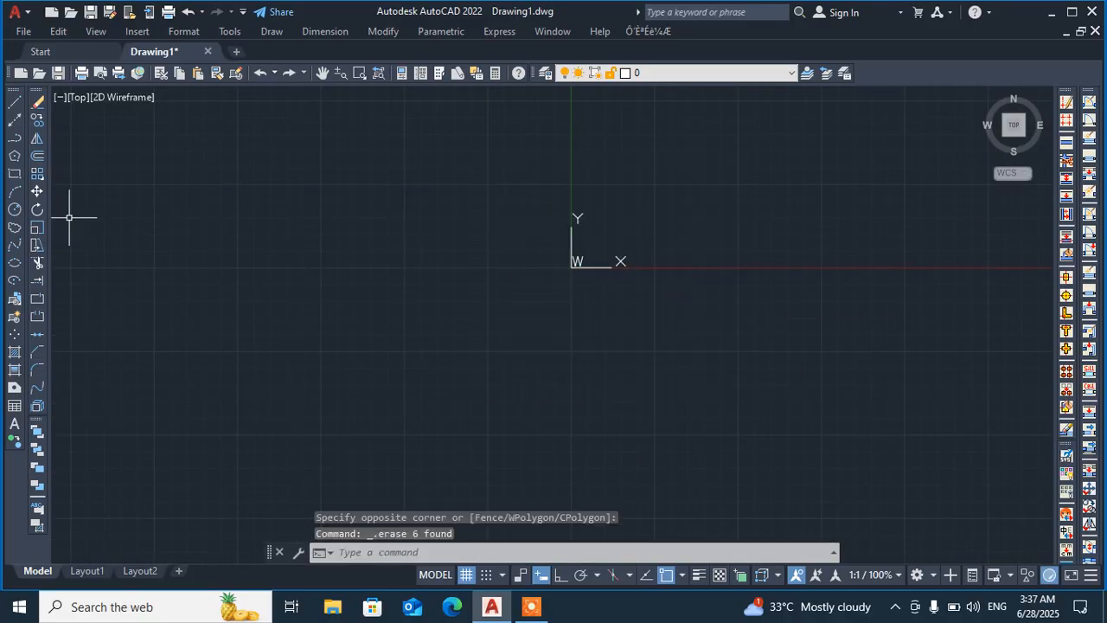
Draw a new open chain of four connected lines around the origin with the Line command
{"action": "left_click", "coordinate": [13, 106]}
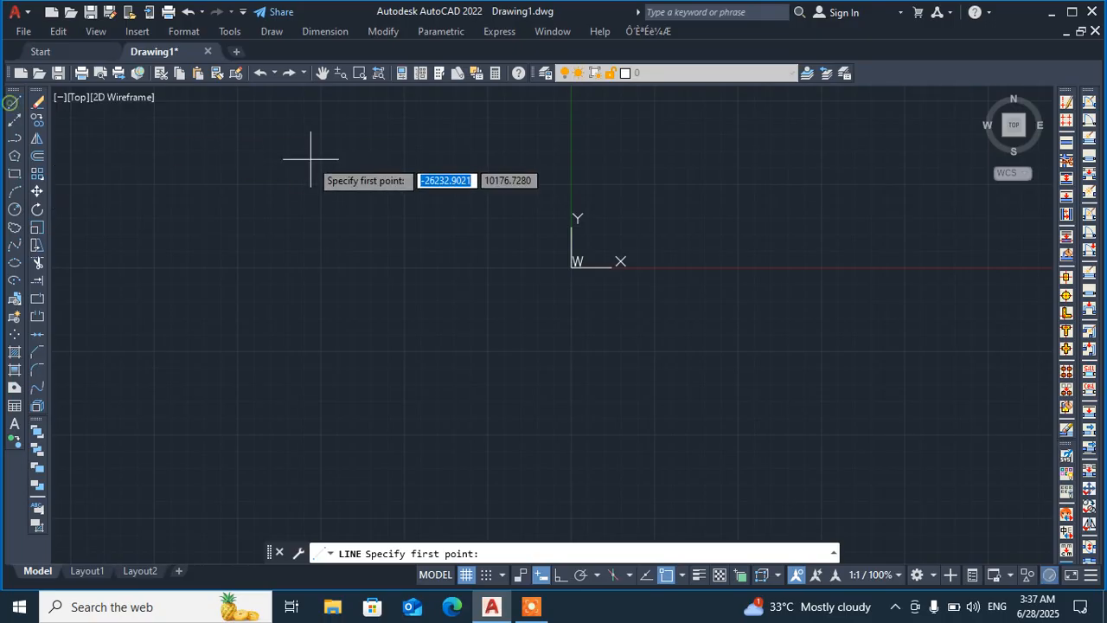
{"action": "left_click", "coordinate": [396, 158]}
{"action": "left_click", "coordinate": [649, 160]}
{"action": "left_click", "coordinate": [678, 289]}
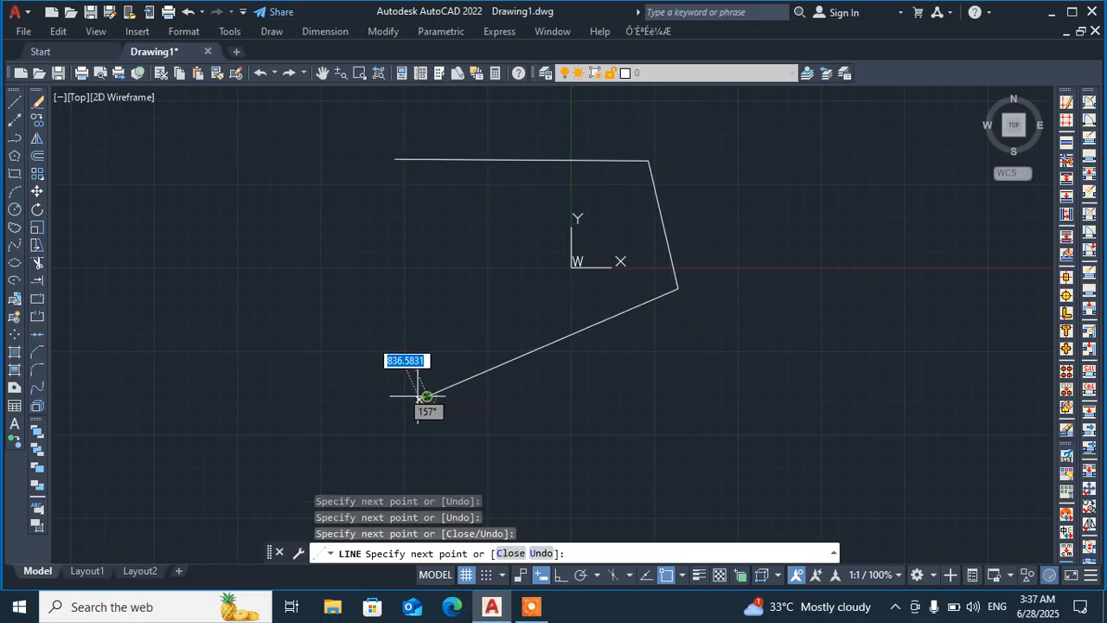
{"action": "left_click", "coordinate": [426, 395]}
{"action": "left_click", "coordinate": [273, 333]}
{"action": "key", "text": "Escape"}
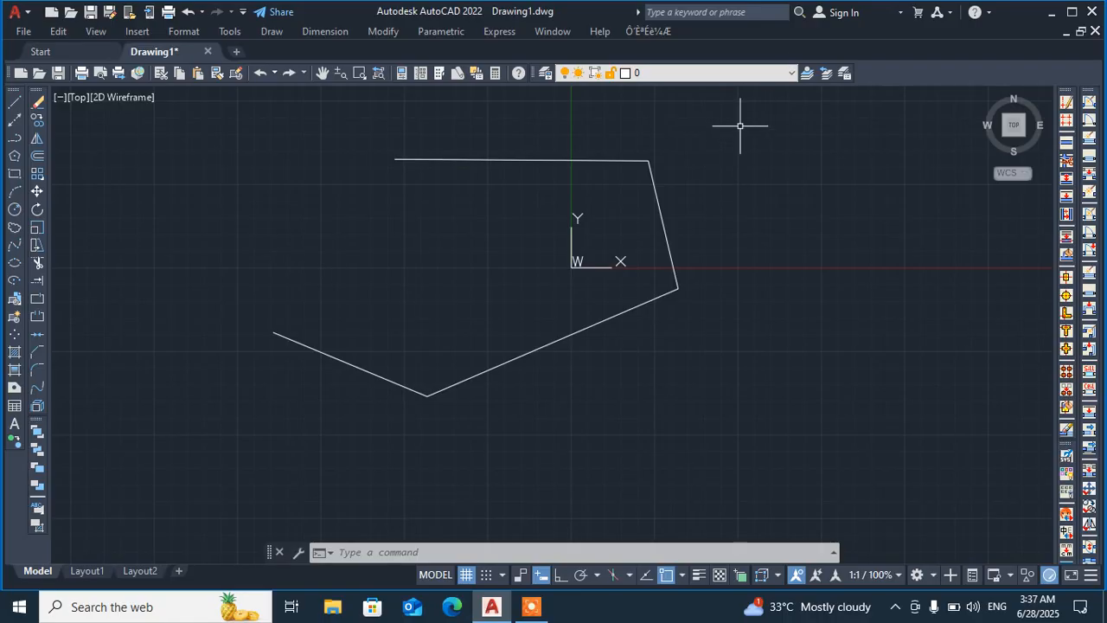
Select all four lines with a crossing selection and join them into a single polyline
{"action": "left_click", "coordinate": [818, 136]}
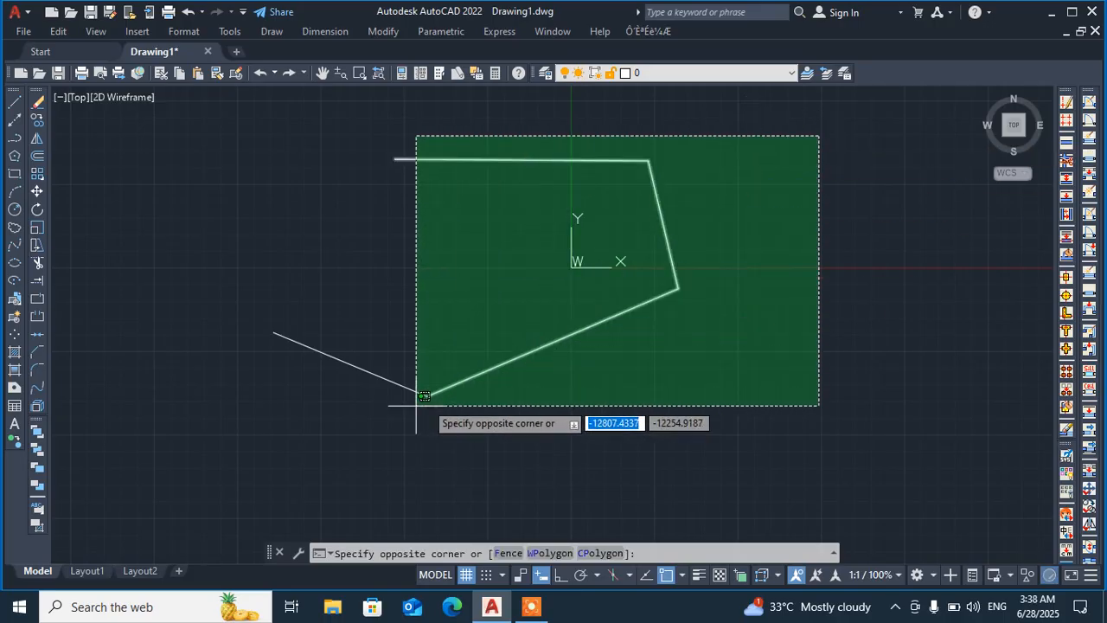
{"action": "left_click", "coordinate": [331, 433]}
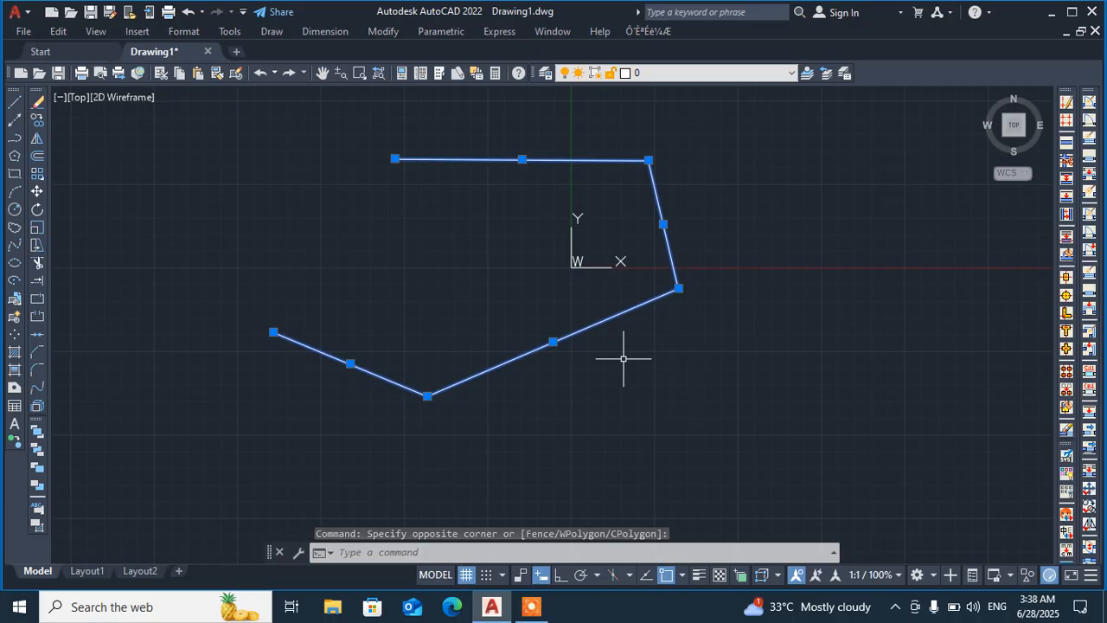
{"action": "type", "text": "J"}
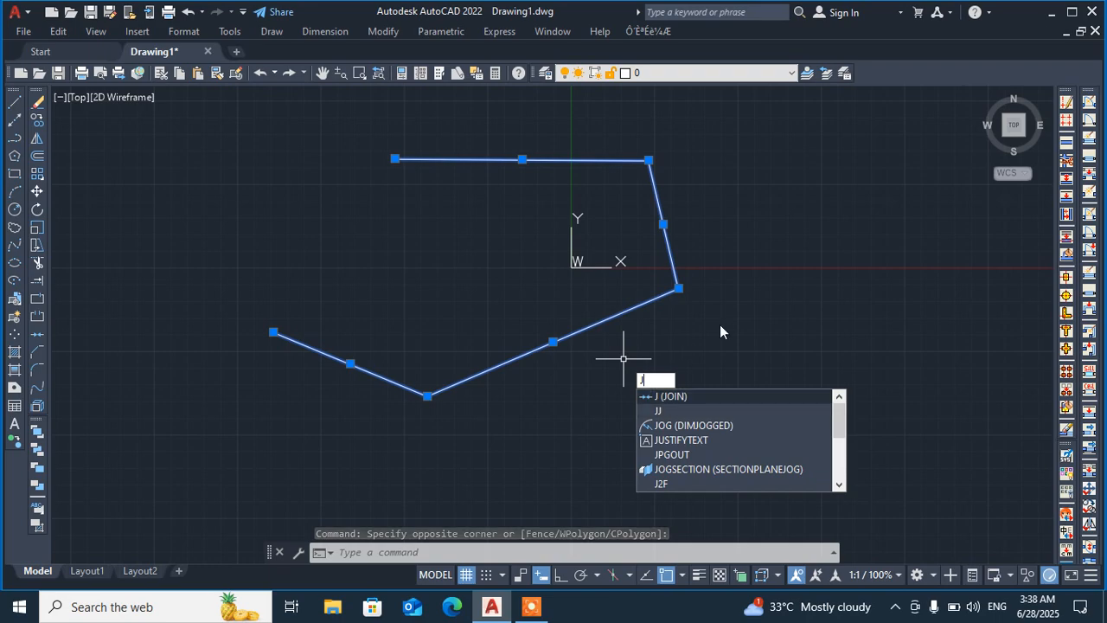
{"action": "key", "text": "Return"}
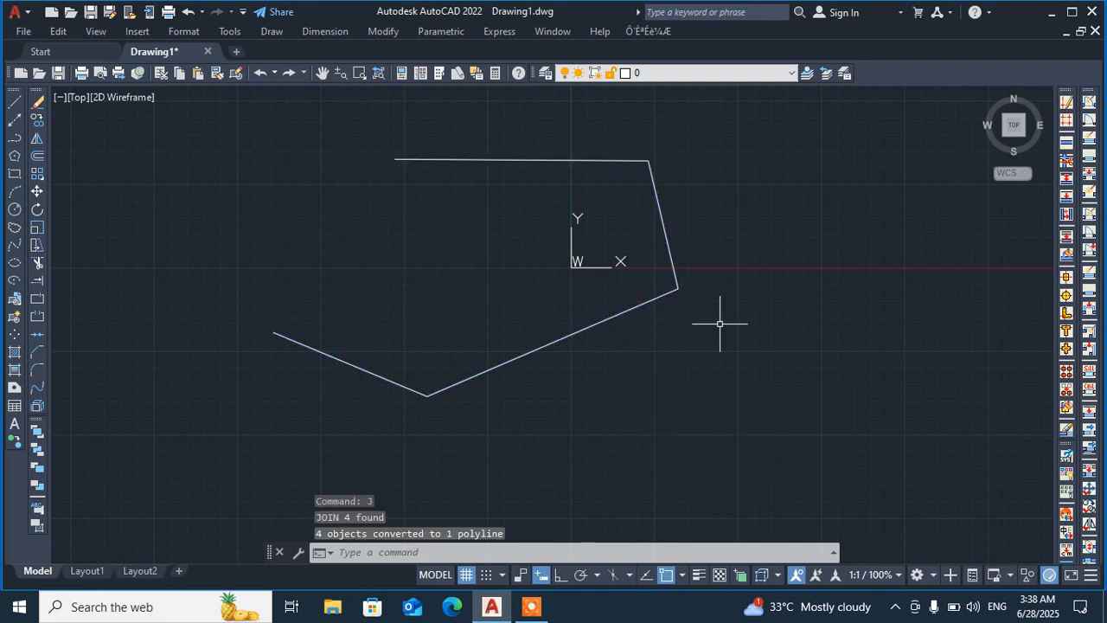
Check the joined polyline's grips, and explode it back into separate lines
{"action": "left_click", "coordinate": [664, 230]}
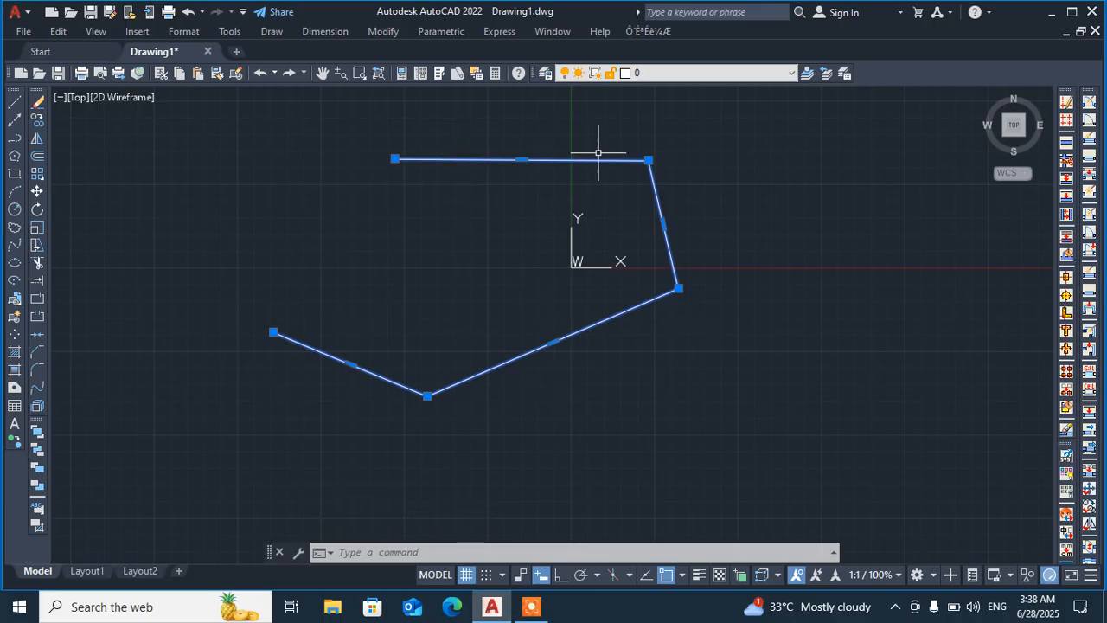
{"action": "key", "text": "Escape"}
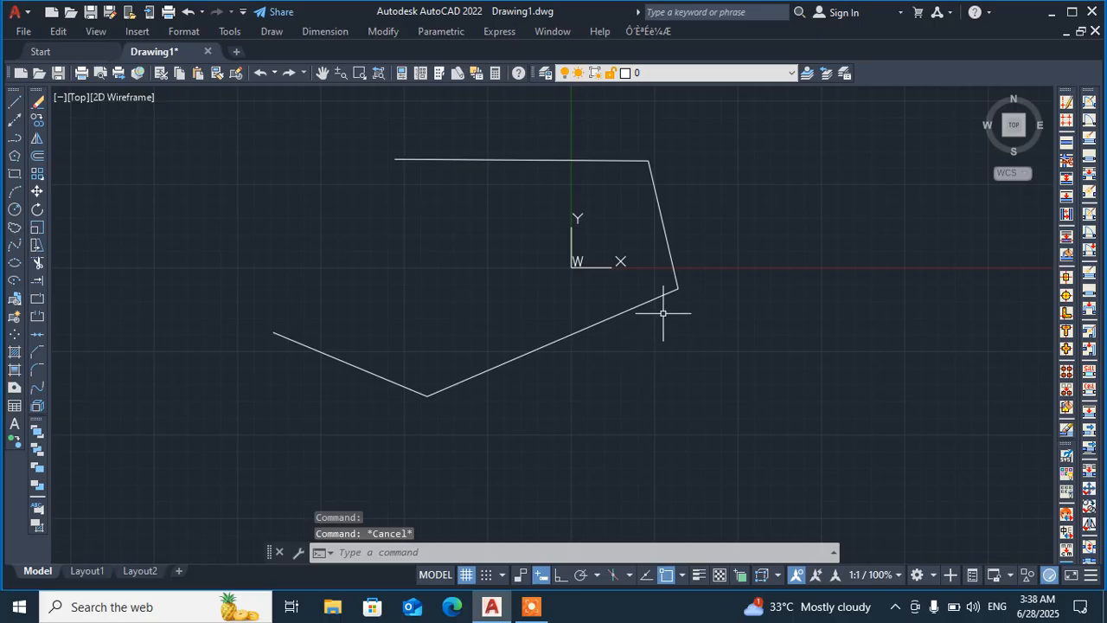
{"action": "left_click", "coordinate": [781, 143]}
{"action": "left_click", "coordinate": [415, 386]}
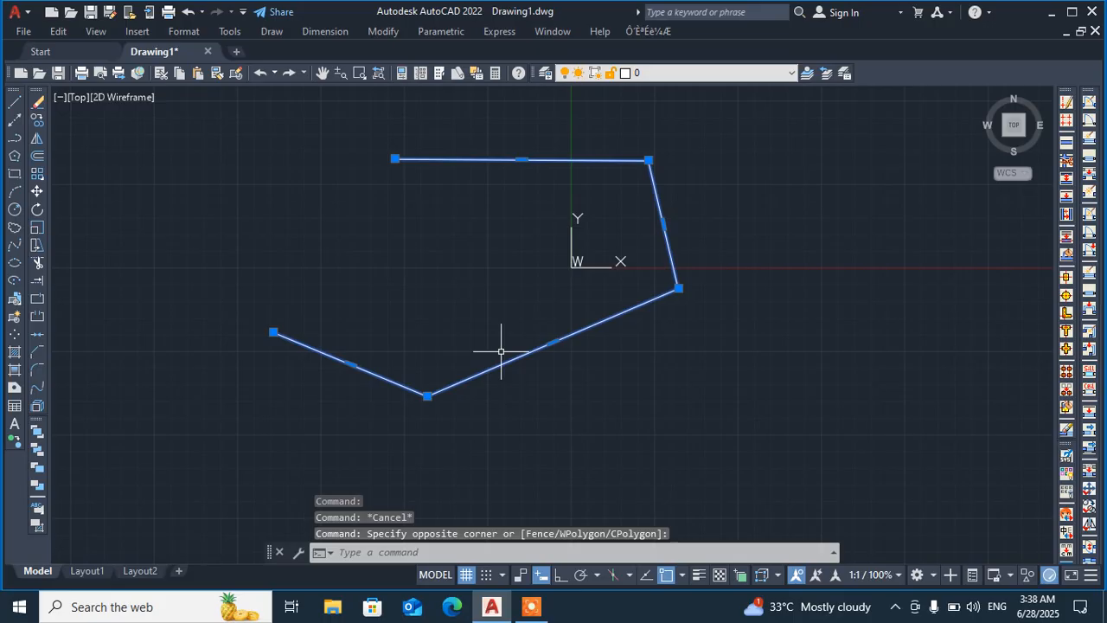
{"action": "type", "text": "X"}
{"action": "key", "text": "Return"}
Select the four separate lines with crossing selections and erase them
{"action": "left_click", "coordinate": [680, 231]}
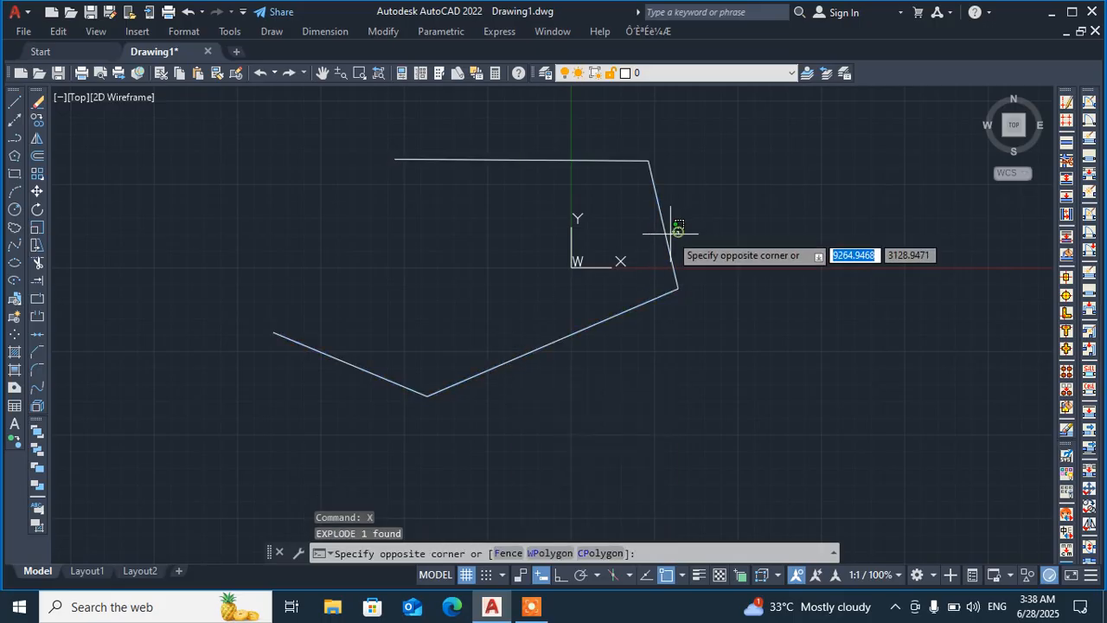
{"action": "left_click", "coordinate": [623, 269]}
{"action": "left_click", "coordinate": [567, 131]}
{"action": "left_click", "coordinate": [464, 222]}
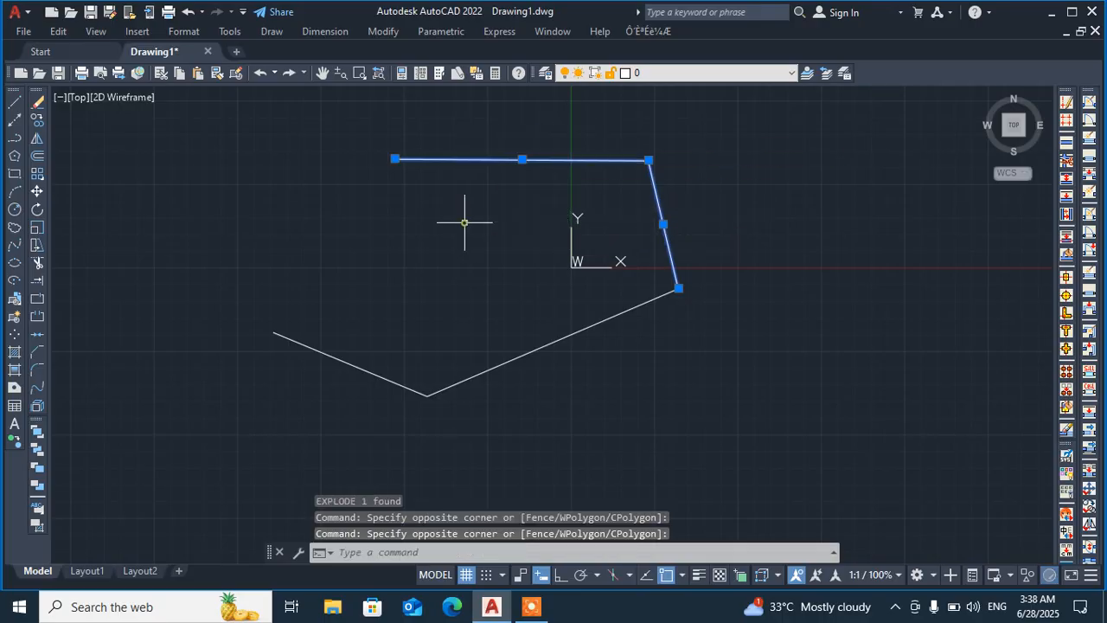
{"action": "left_click", "coordinate": [546, 324]}
{"action": "left_click", "coordinate": [403, 414]}
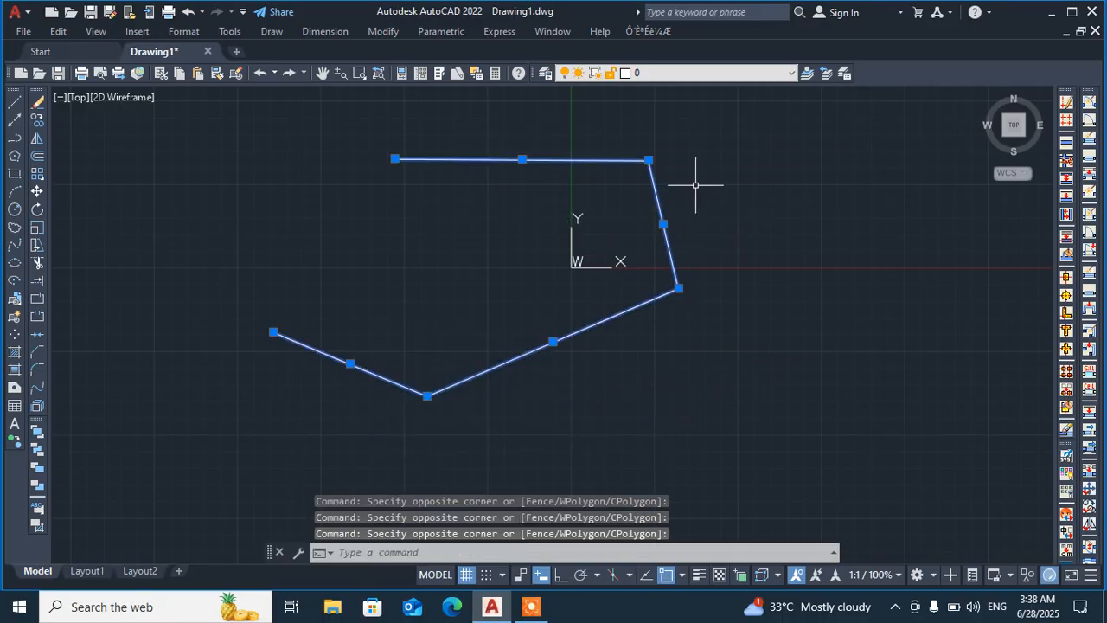
{"action": "key", "text": "Delete"}
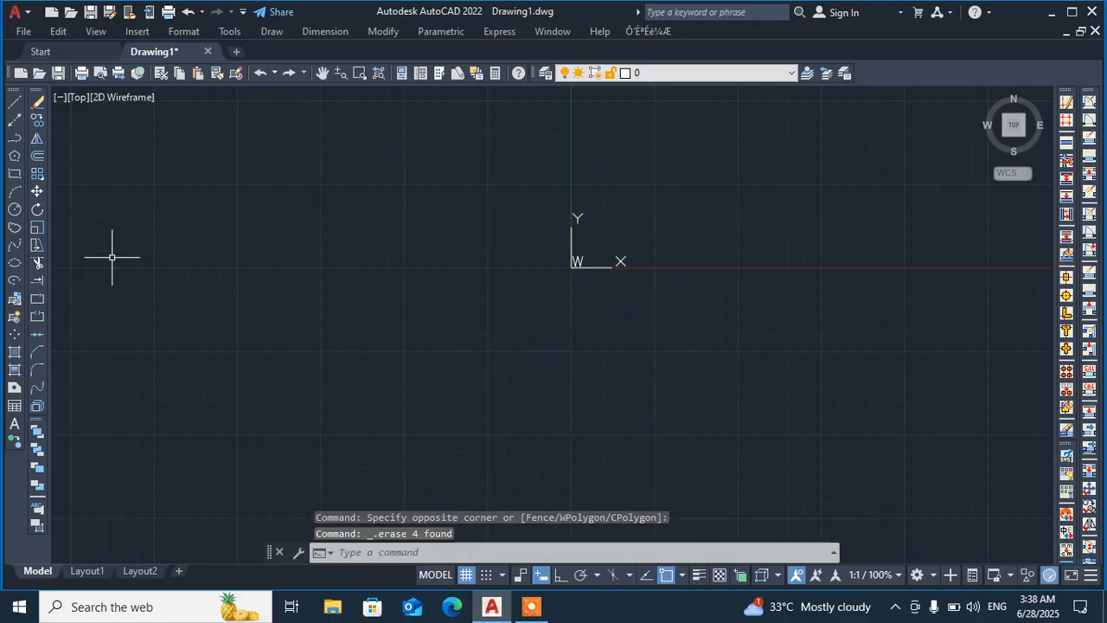
Draw an open zigzag polyline of seven straight segments around the origin with the Polyline command
{"action": "left_click", "coordinate": [14, 140]}
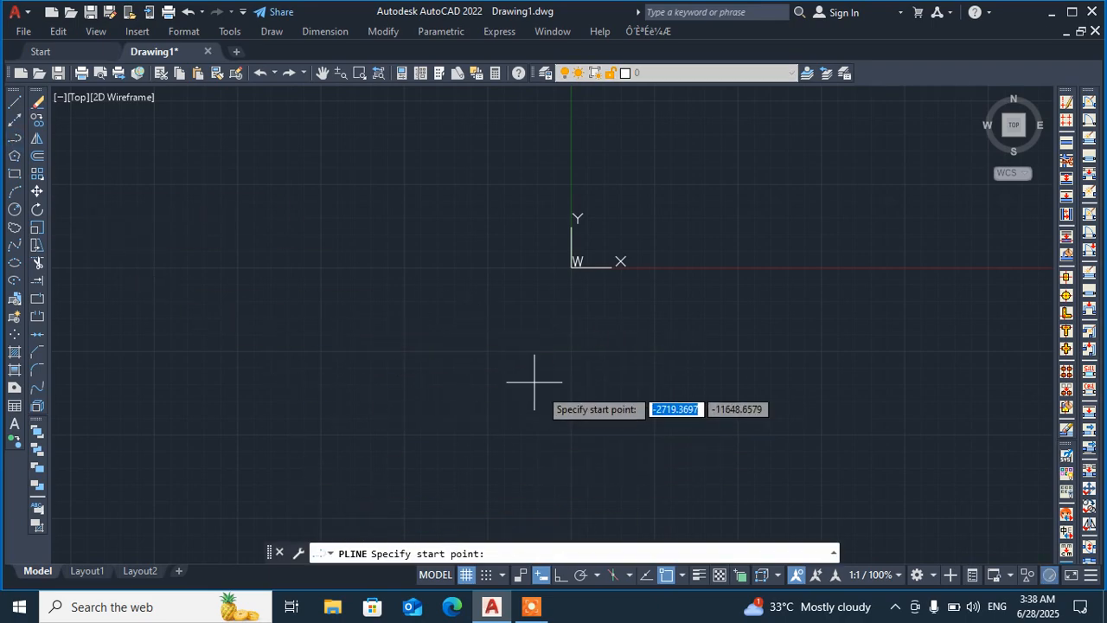
{"action": "left_click", "coordinate": [281, 256]}
{"action": "left_click", "coordinate": [537, 142]}
{"action": "left_click", "coordinate": [759, 259]}
{"action": "left_click", "coordinate": [572, 374]}
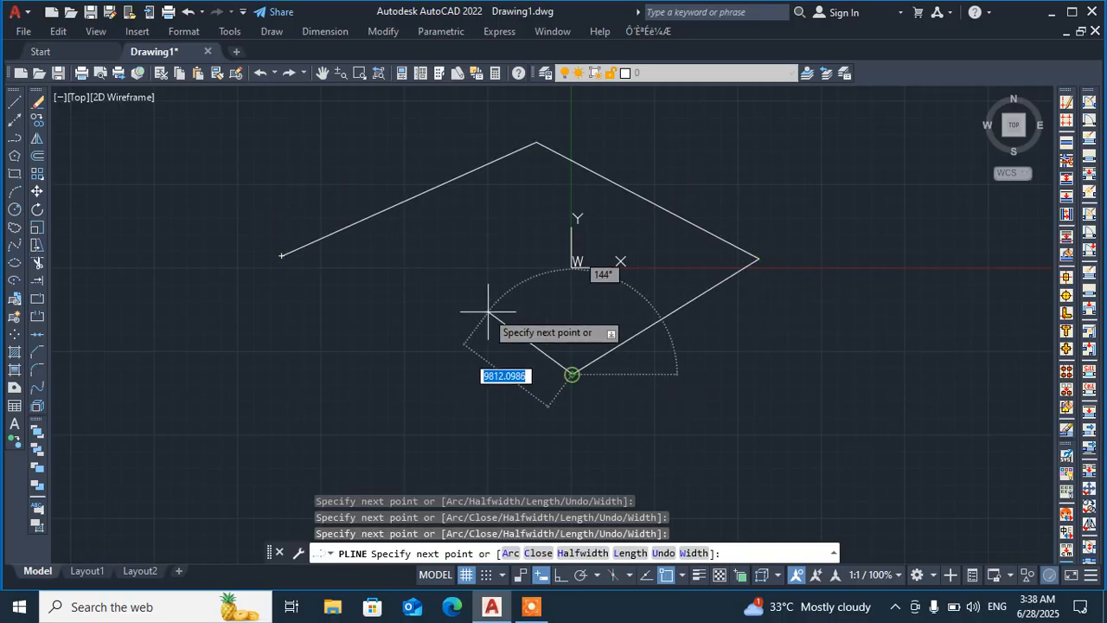
{"action": "left_click", "coordinate": [452, 287]}
{"action": "left_click", "coordinate": [266, 363]}
{"action": "left_click", "coordinate": [189, 288]}
{"action": "left_click", "coordinate": [254, 215]}
{"action": "key", "text": "Escape"}
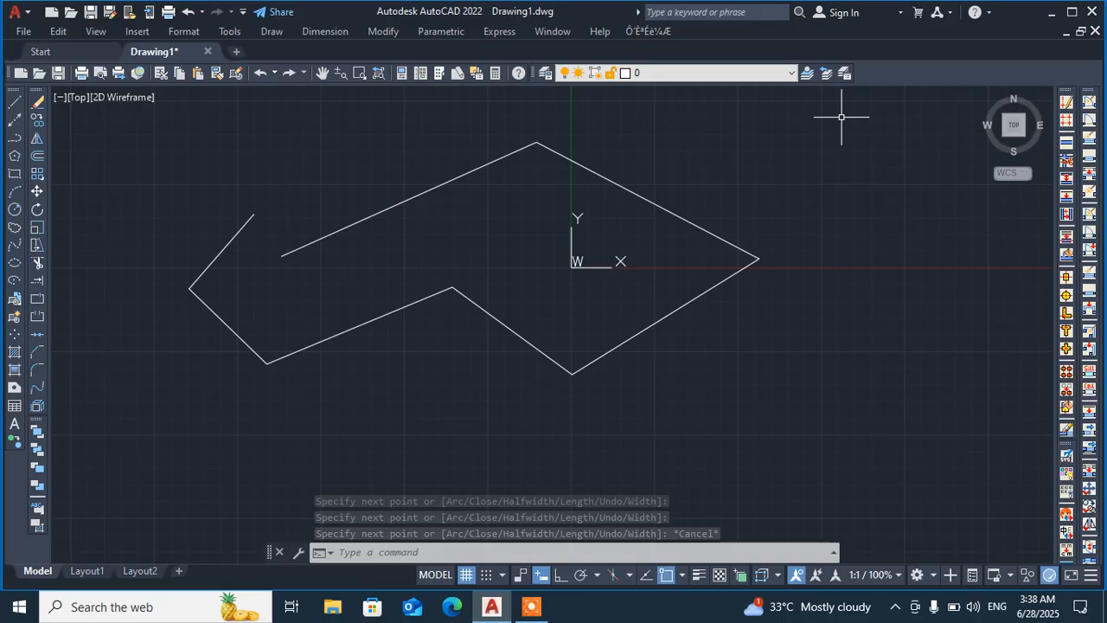
Select the whole seven-segment polyline with a crossing selection and erase it
{"action": "left_click", "coordinate": [871, 116]}
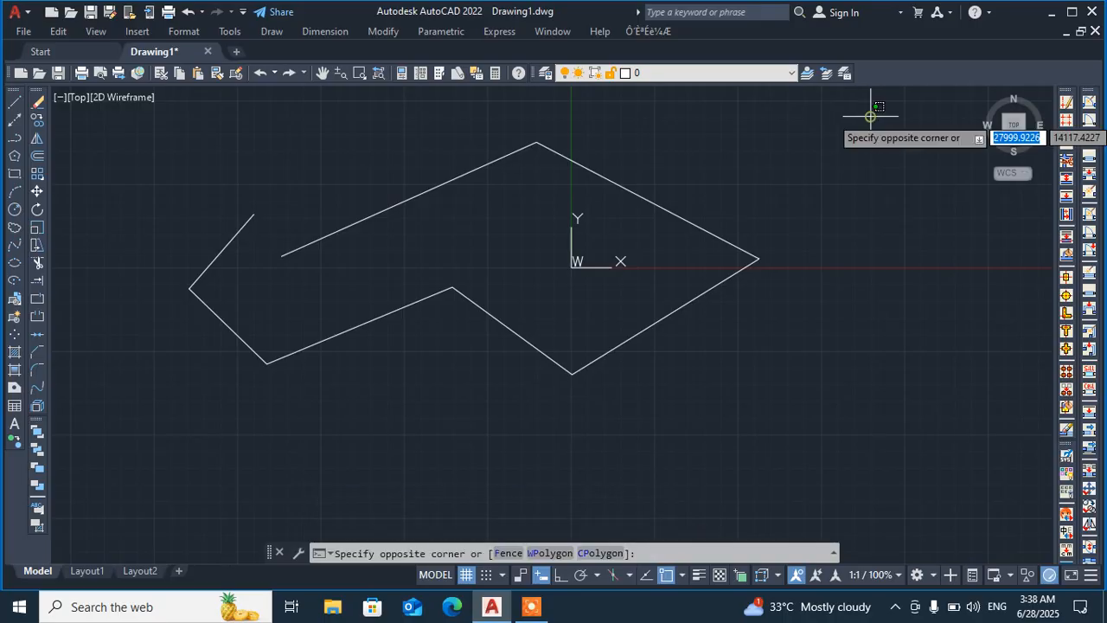
{"action": "left_click", "coordinate": [185, 397]}
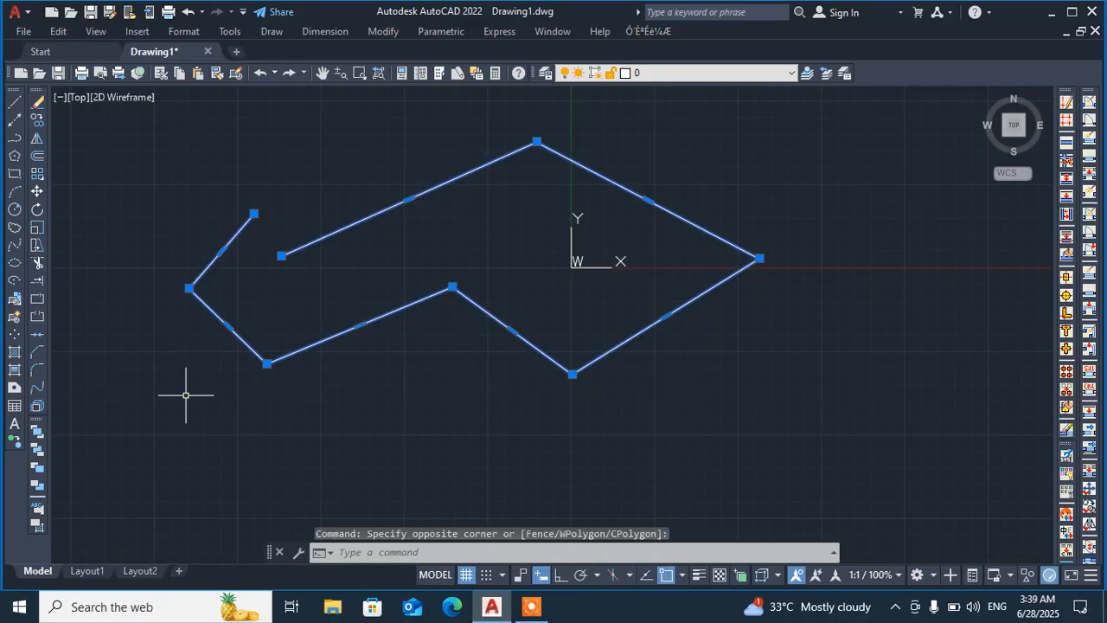
{"action": "key", "text": "Delete"}
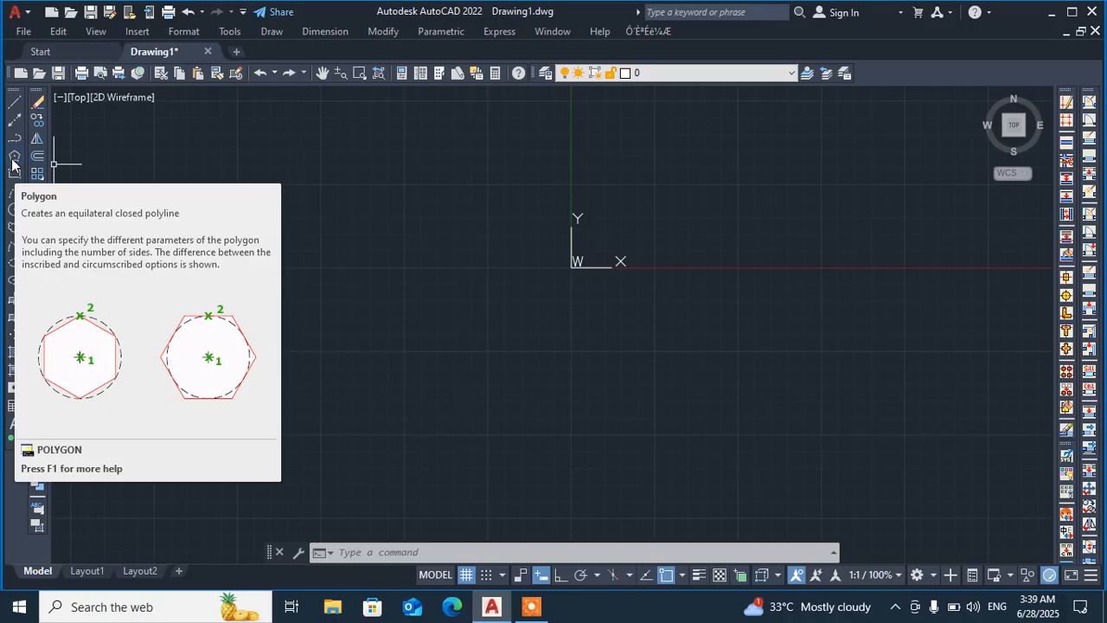
Draw an eight-sided polygon inscribed in a circle of about 11525 units radius, above and to the right of the origin
{"action": "left_click", "coordinate": [13, 161]}
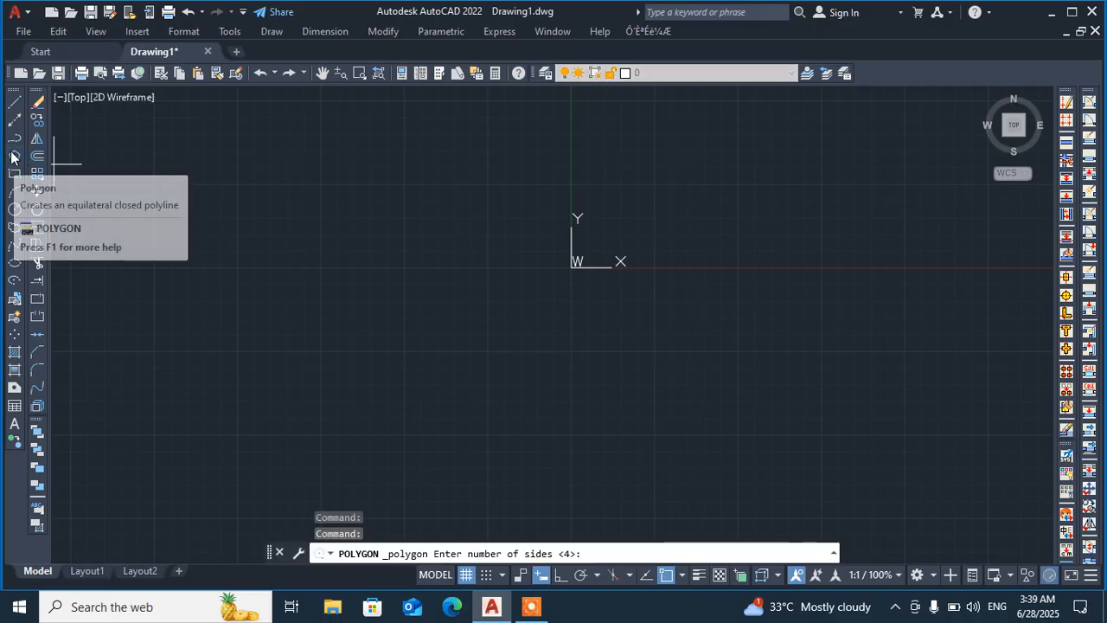
{"action": "left_click", "coordinate": [13, 156]}
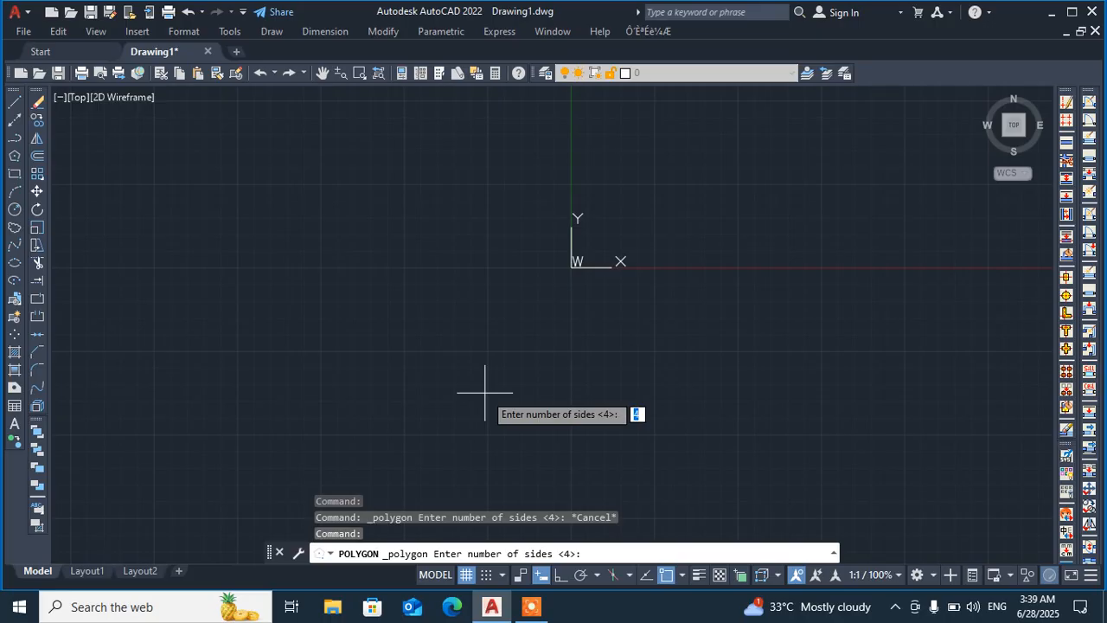
{"action": "type", "text": "8"}
{"action": "key", "text": "Return"}
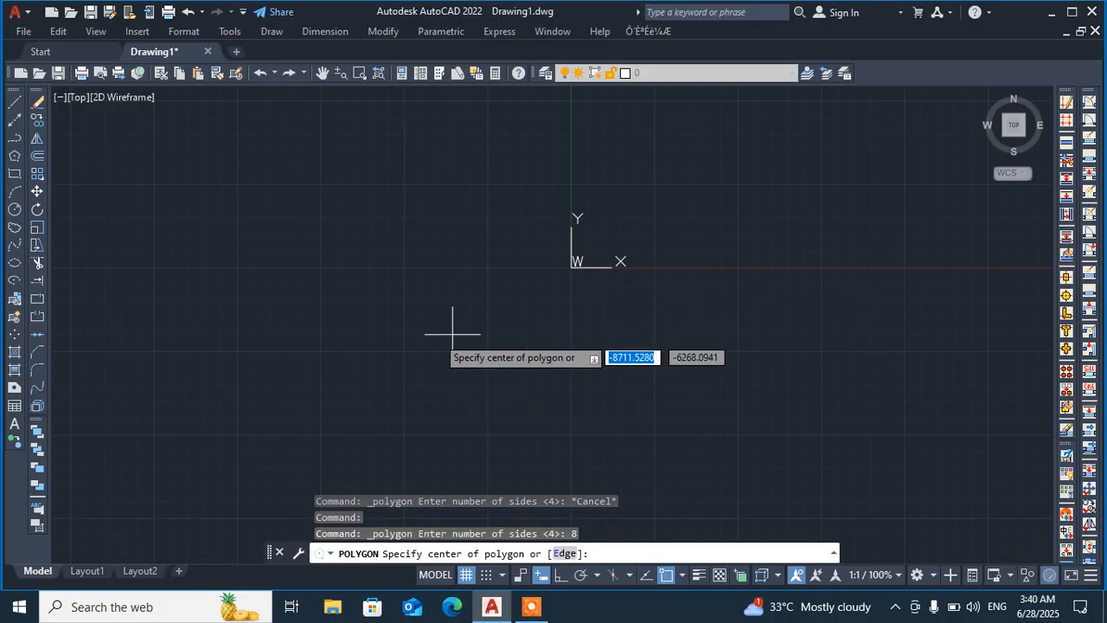
{"action": "scroll", "coordinate": [354, 346], "scroll_direction": "down", "scroll_amount": 2}
{"action": "middle_click_drag", "start_coordinate": [539, 257], "coordinate": [353, 382]}
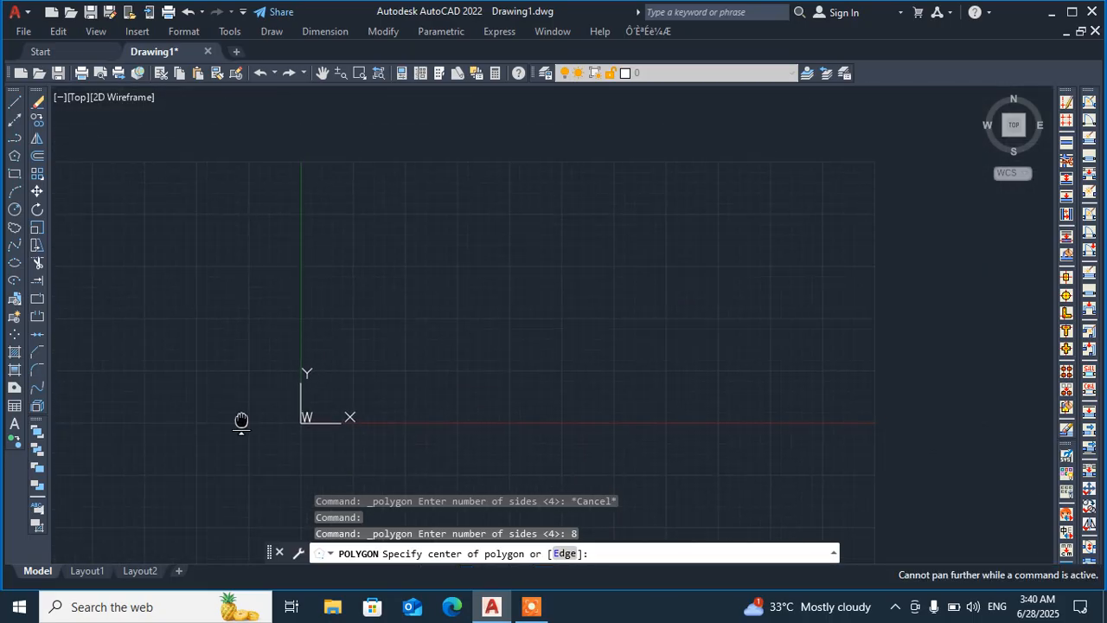
{"action": "left_click", "coordinate": [457, 306]}
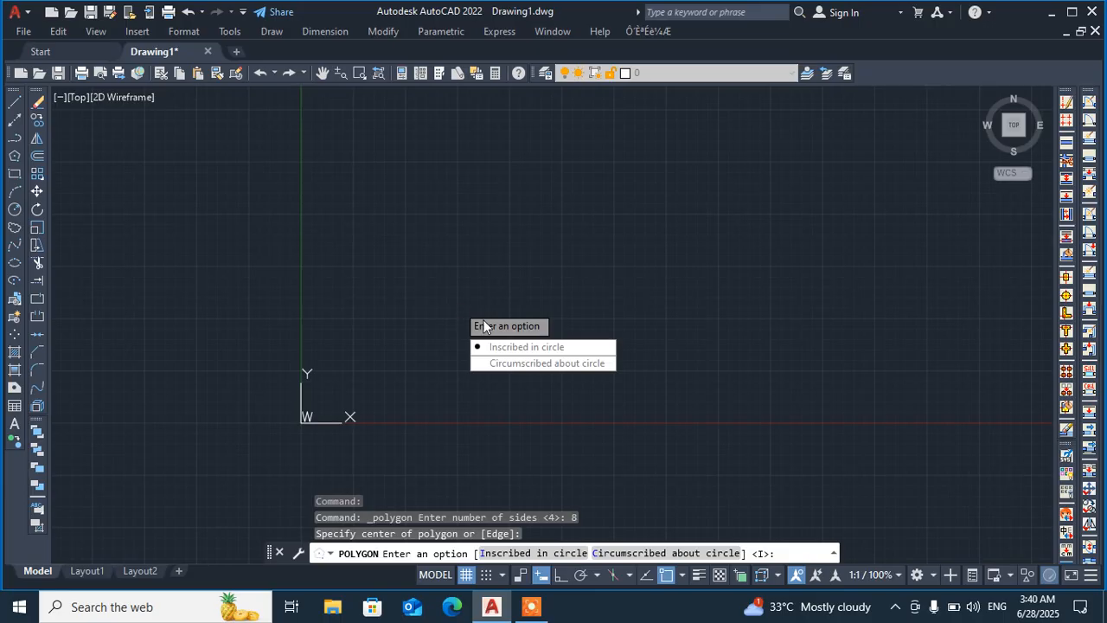
{"action": "left_click", "coordinate": [545, 348]}
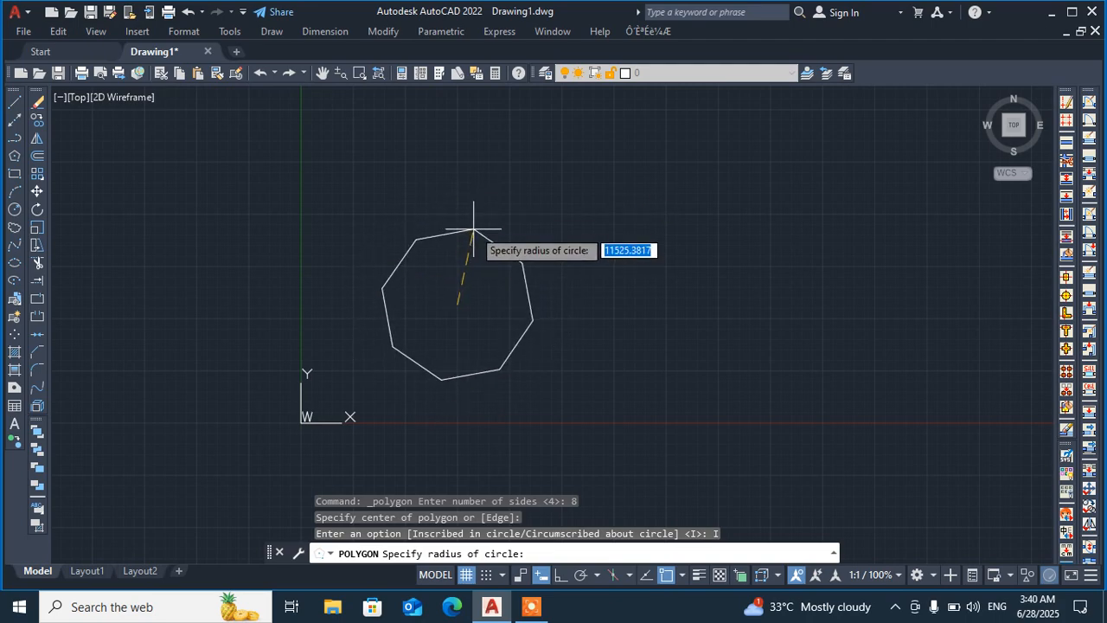
{"action": "left_click", "coordinate": [473, 232]}
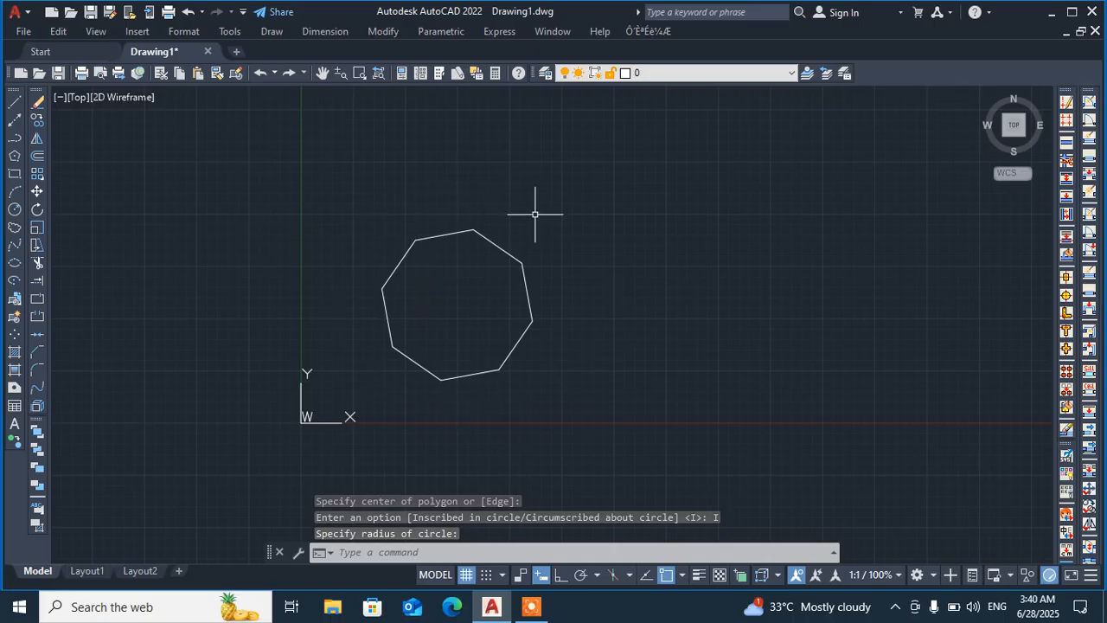
Select the freehand-sized octagon and erase it
{"action": "left_click", "coordinate": [14, 156]}
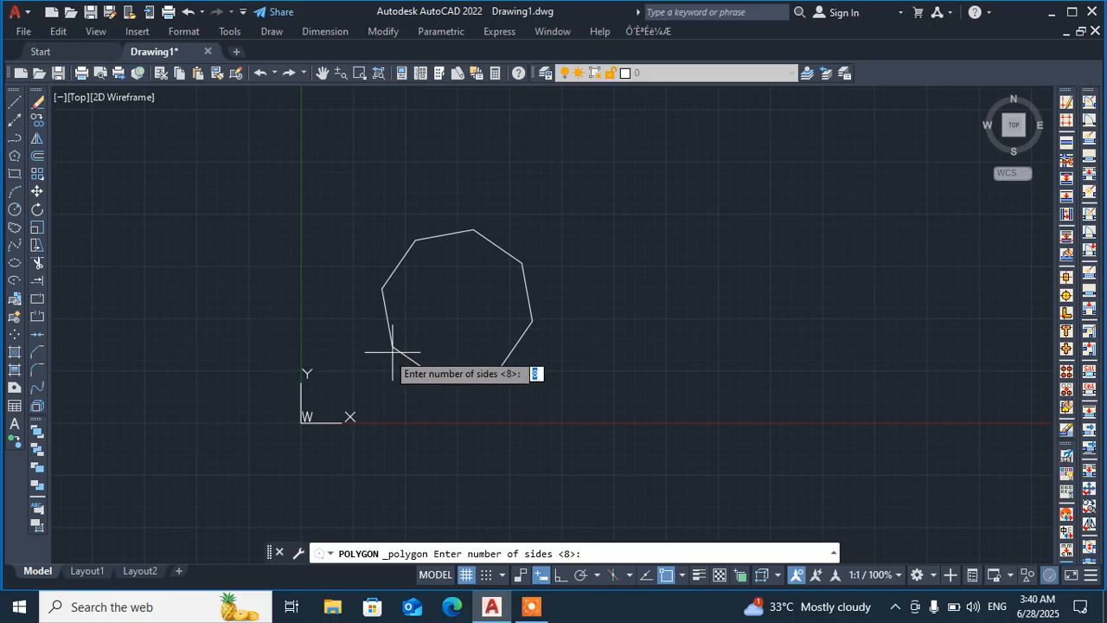
{"action": "key", "text": "Escape"}
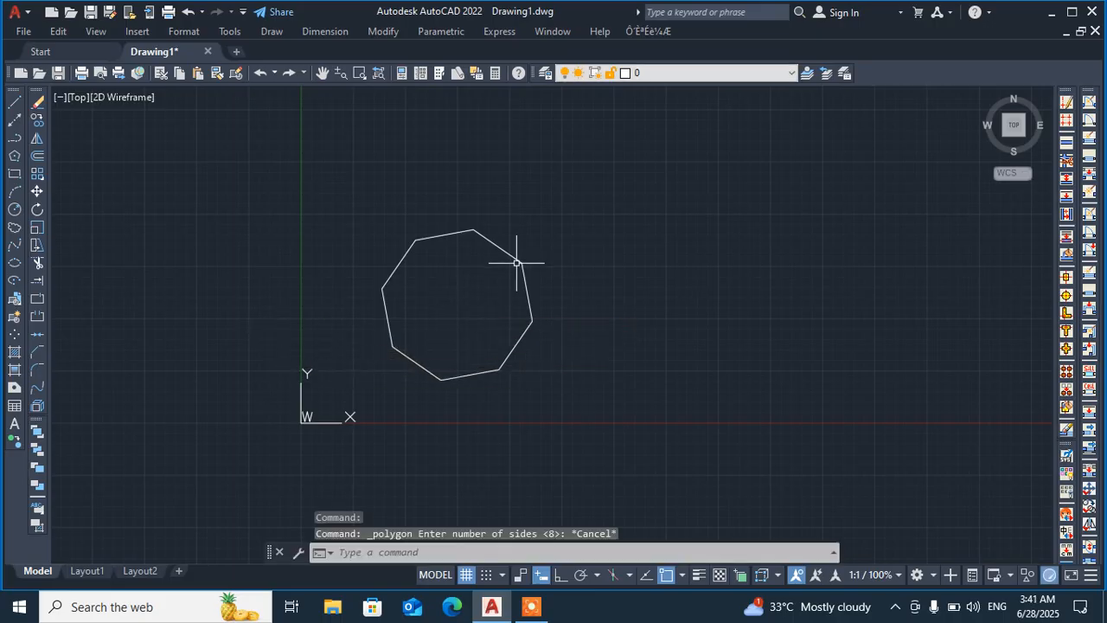
{"action": "left_click", "coordinate": [517, 257]}
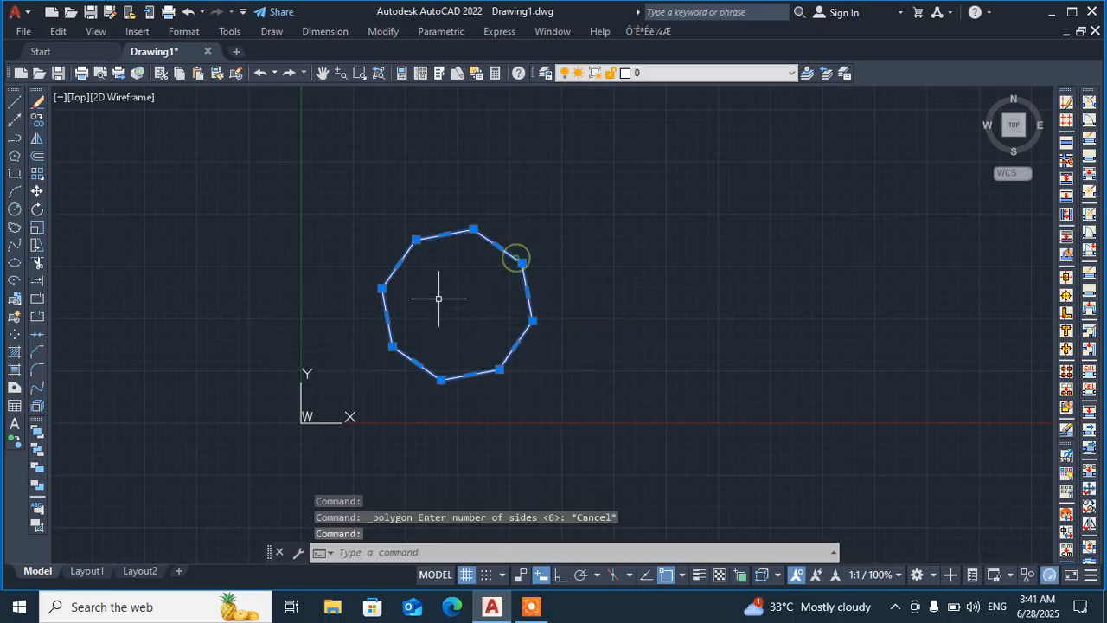
{"action": "left_click", "coordinate": [556, 207]}
{"action": "left_click", "coordinate": [366, 420]}
{"action": "key", "text": "Delete"}
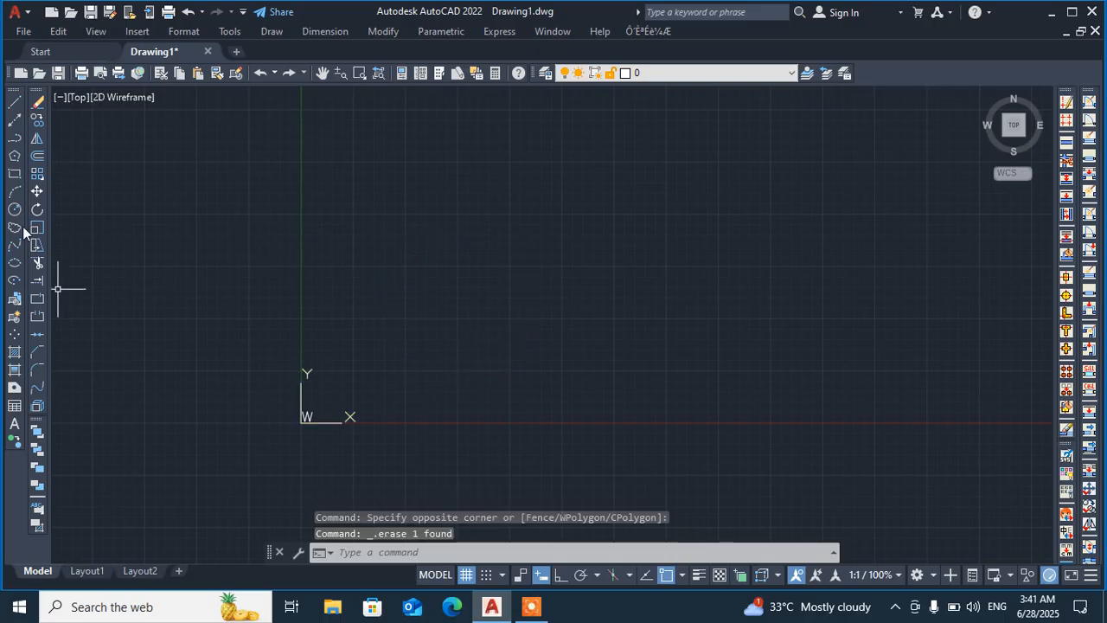
Draw an eight-sided polygon inscribed in a circle of radius 100, and bring it into close view
{"action": "left_click", "coordinate": [13, 158]}
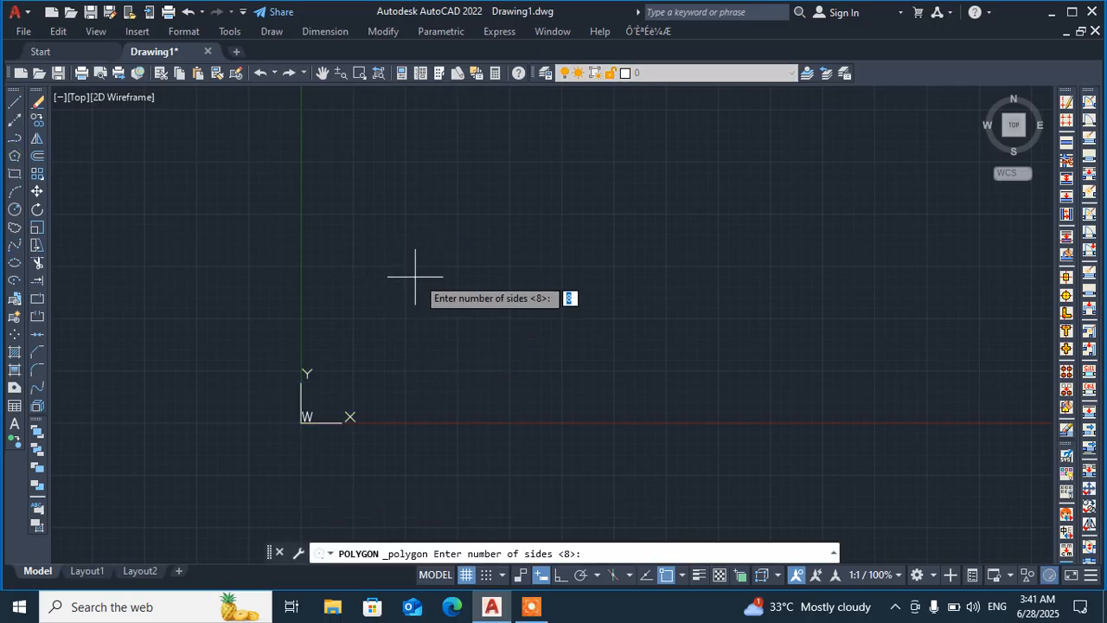
{"action": "key", "text": "Return"}
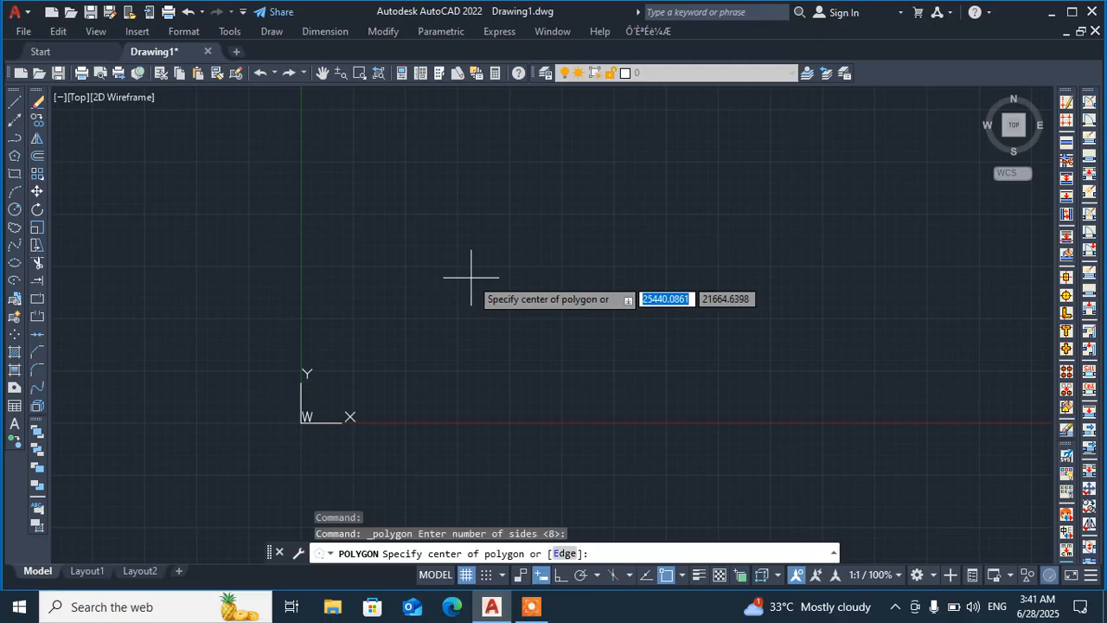
{"action": "left_click", "coordinate": [471, 278]}
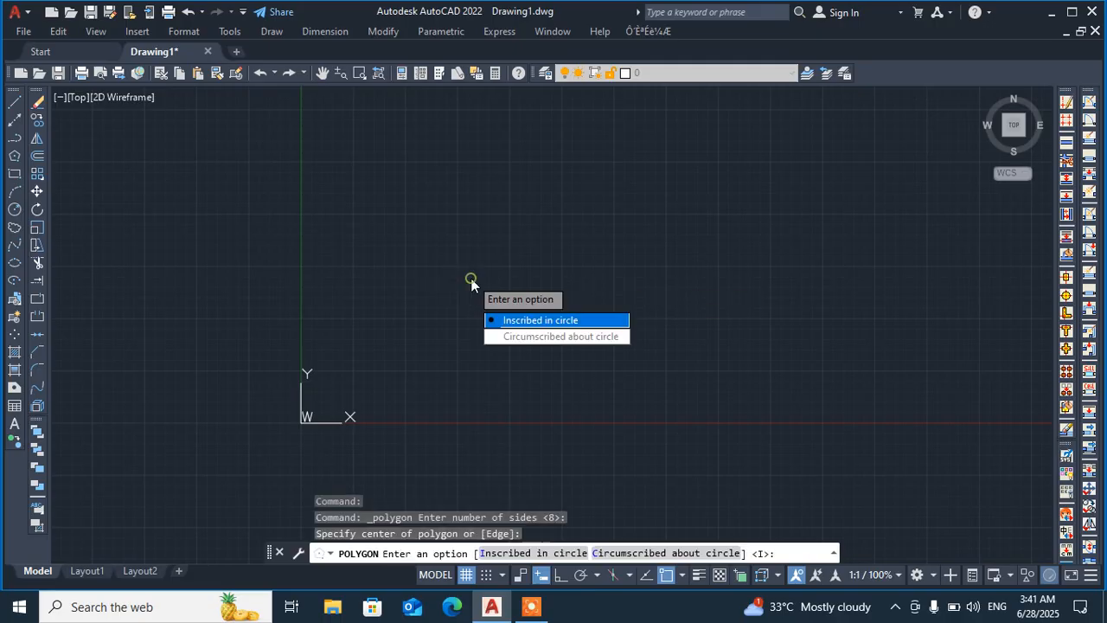
{"action": "left_click", "coordinate": [539, 319]}
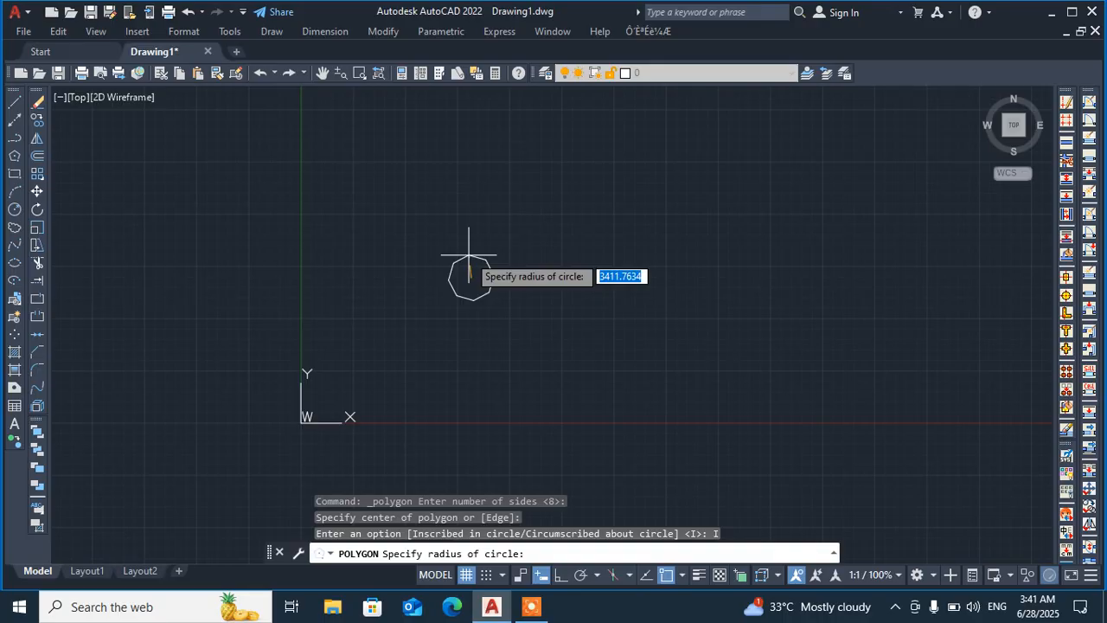
{"action": "type", "text": "100"}
{"action": "key", "text": "Return"}
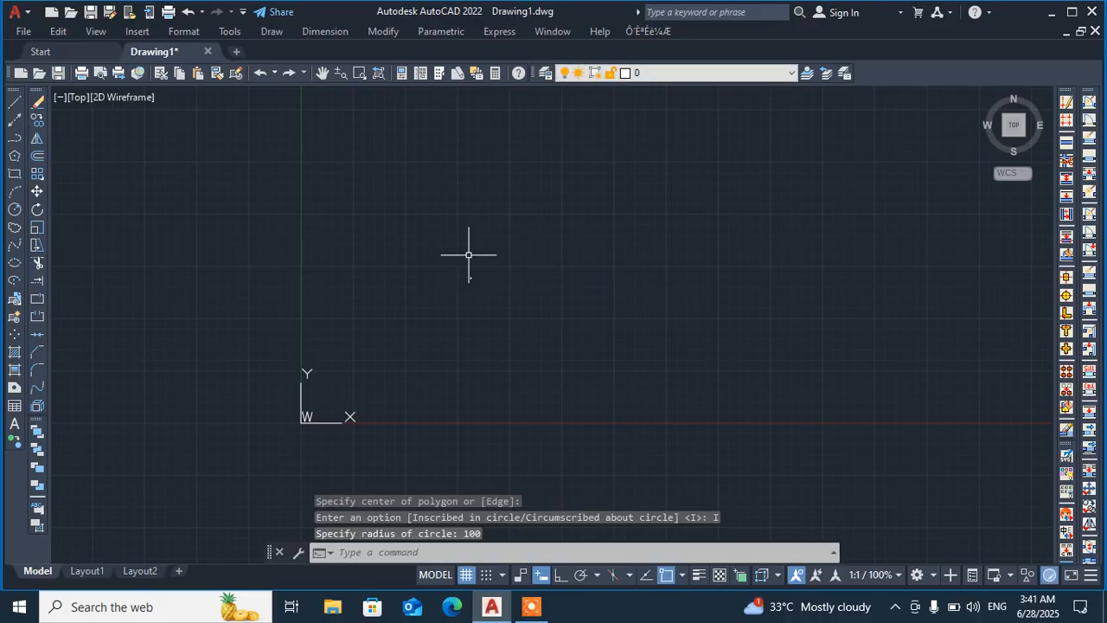
{"action": "scroll", "coordinate": [474, 289], "scroll_direction": "up", "scroll_amount": 8}
{"action": "scroll", "coordinate": [414, 129], "scroll_direction": "up", "scroll_amount": 6}
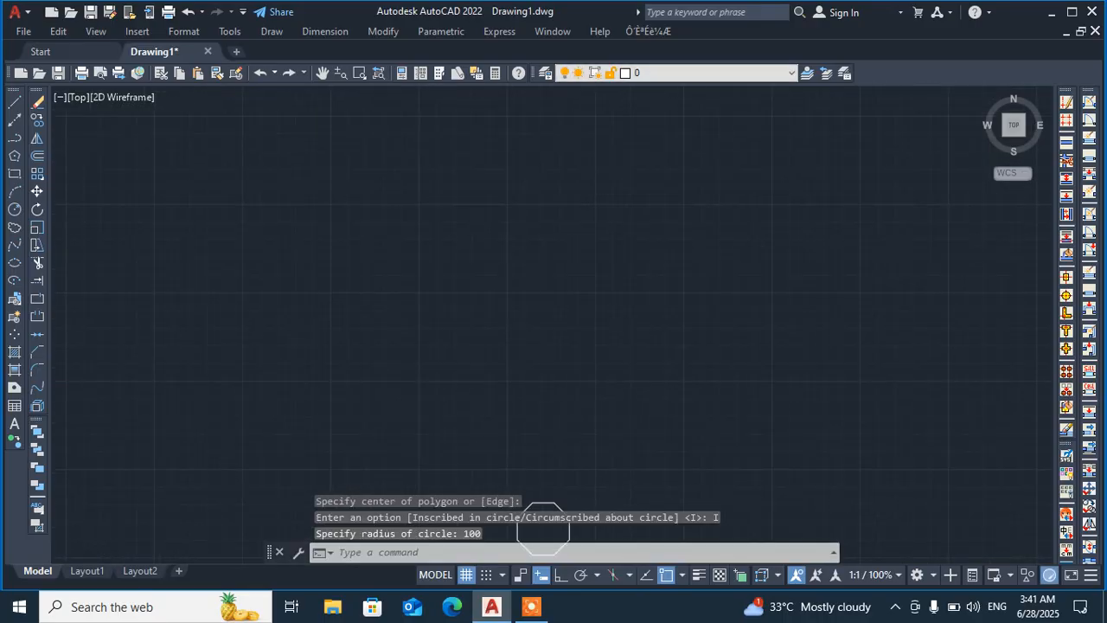
{"action": "scroll", "coordinate": [548, 432], "scroll_direction": "down", "scroll_amount": 5}
{"action": "scroll", "coordinate": [555, 467], "scroll_direction": "up", "scroll_amount": 9}
{"action": "scroll", "coordinate": [450, 295], "scroll_direction": "up", "scroll_amount": 4}
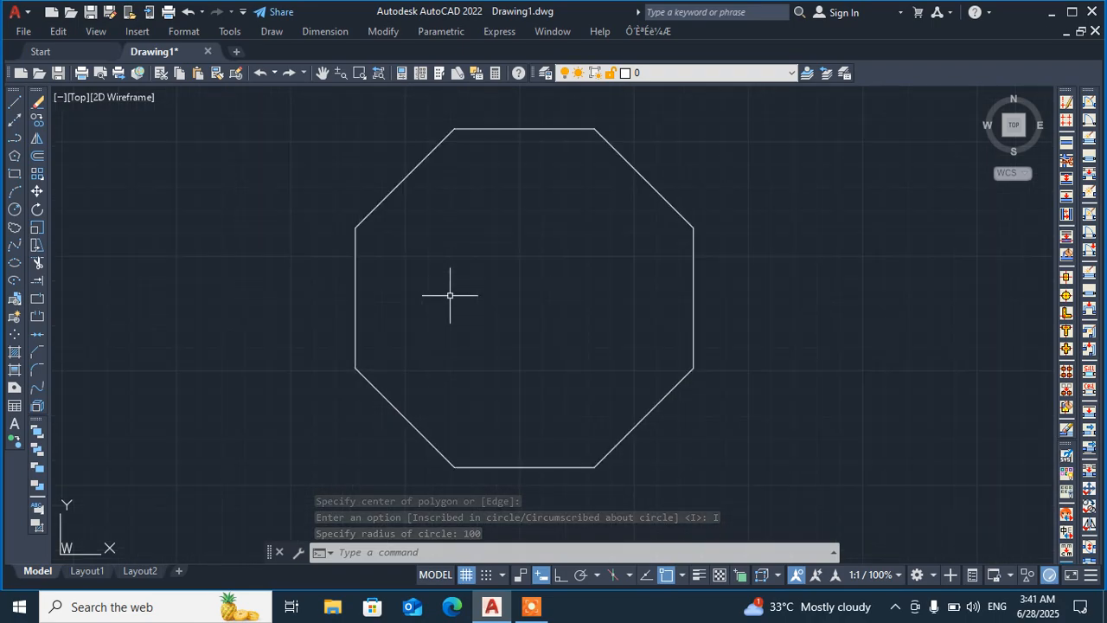
{"action": "scroll", "coordinate": [450, 295], "scroll_direction": "down", "scroll_amount": 2}
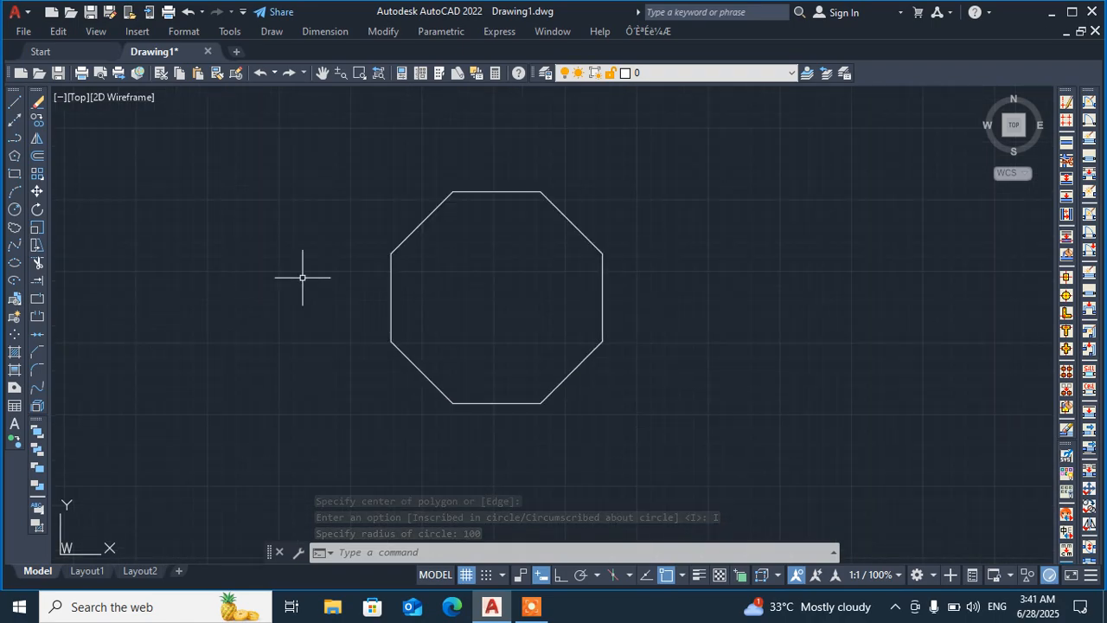
Turn on Ortho and draw an eight-sided polygon circumscribed about a circle of radius 100, centred inside the existing octagon
{"action": "left_click", "coordinate": [15, 157]}
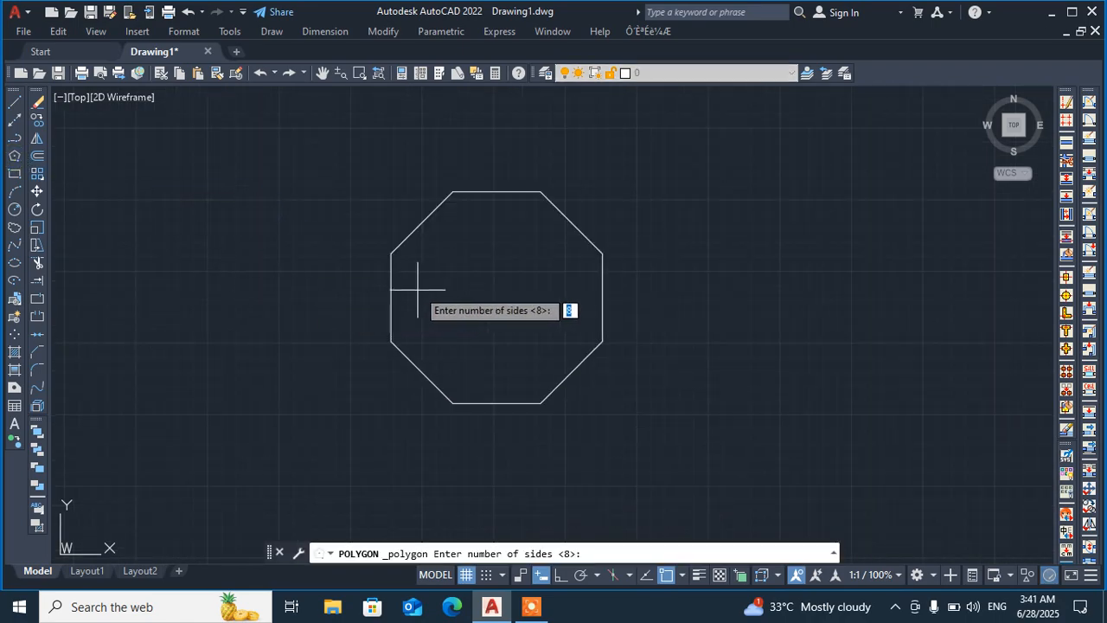
{"action": "key", "text": "Return"}
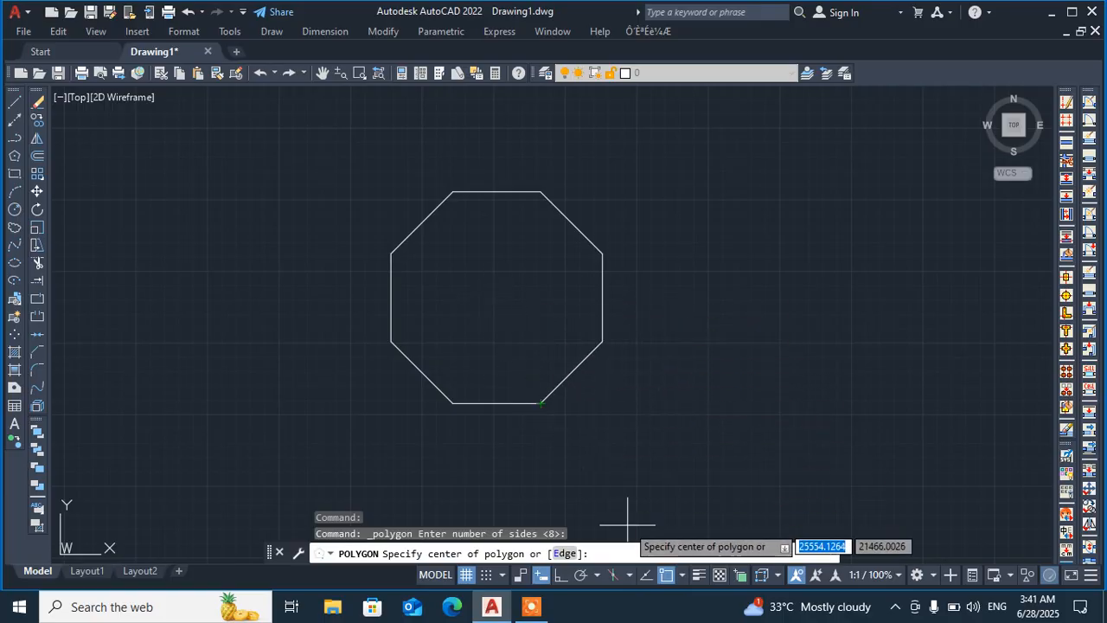
{"action": "left_click", "coordinate": [561, 575]}
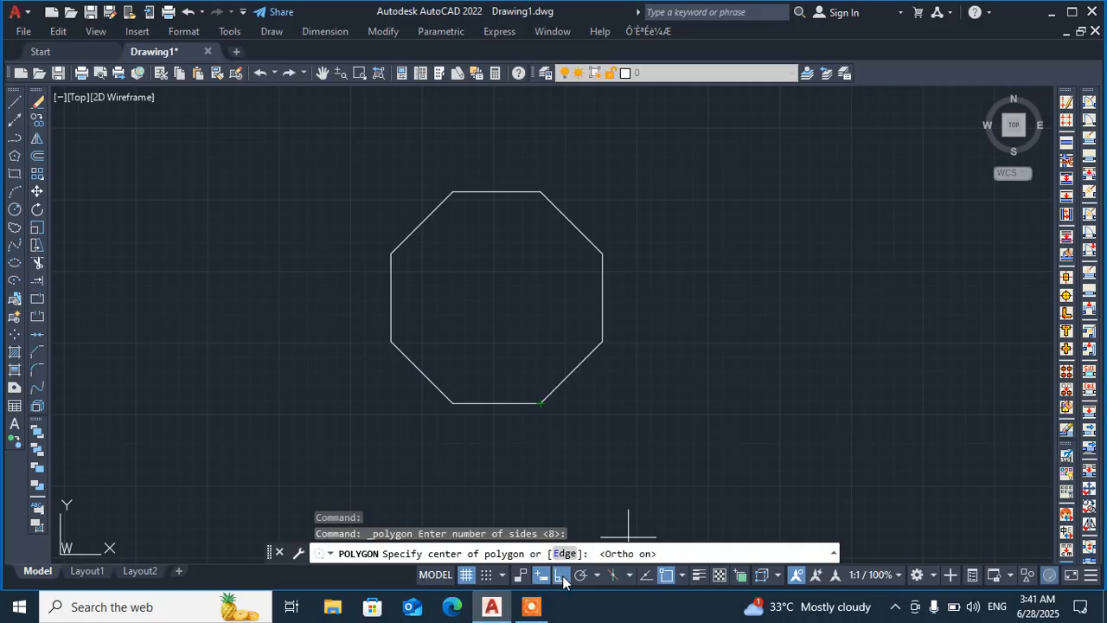
{"action": "left_click", "coordinate": [495, 298]}
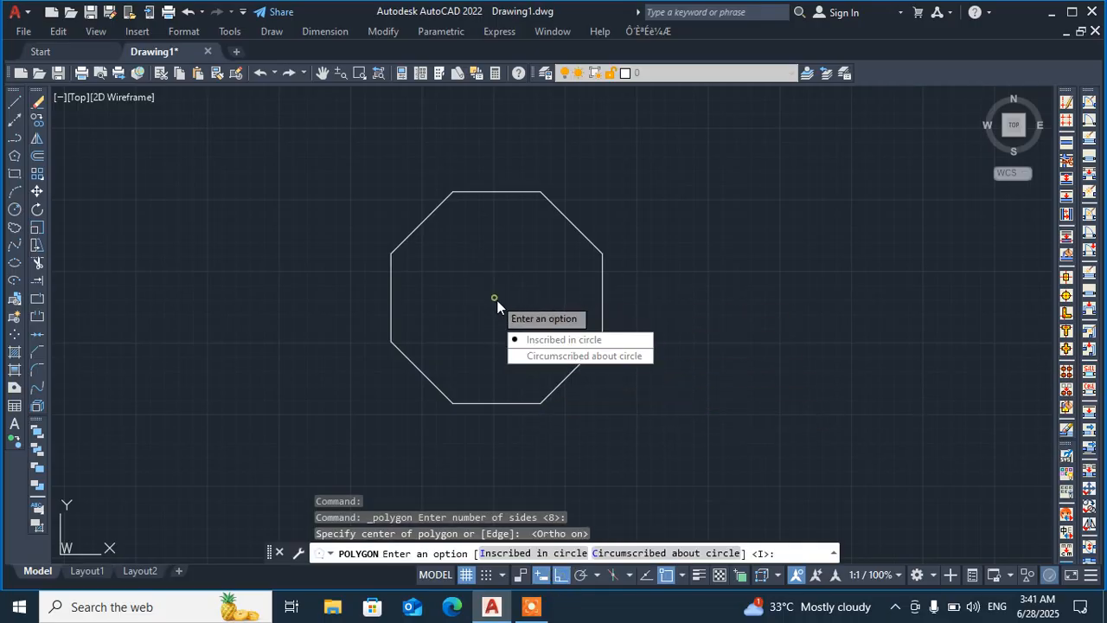
{"action": "left_click", "coordinate": [536, 358]}
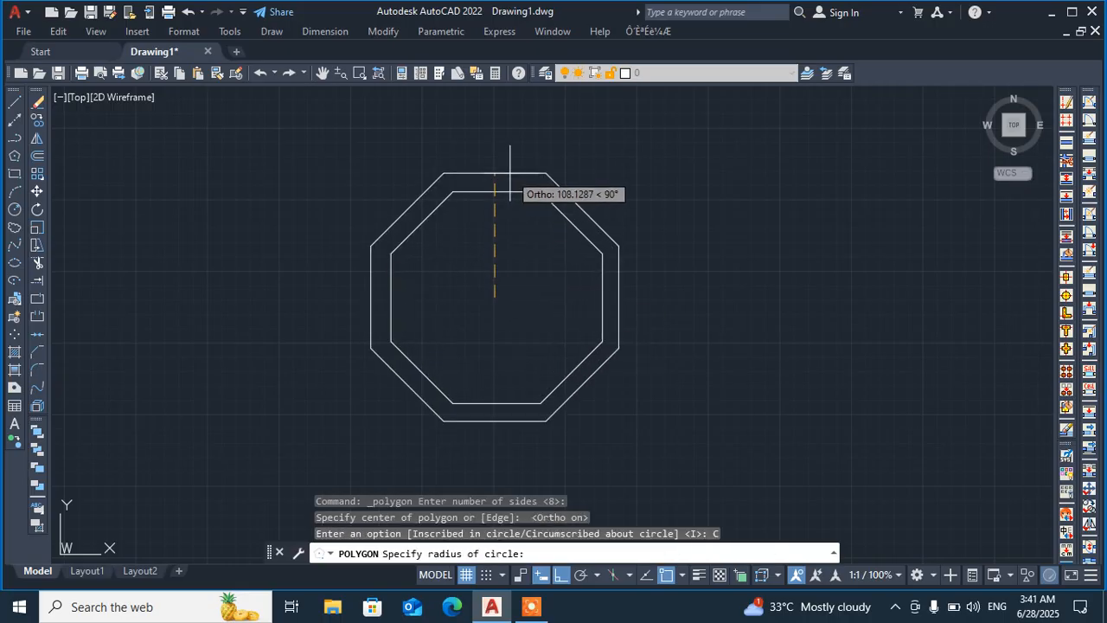
{"action": "type", "text": "100"}
{"action": "key", "text": "Return"}
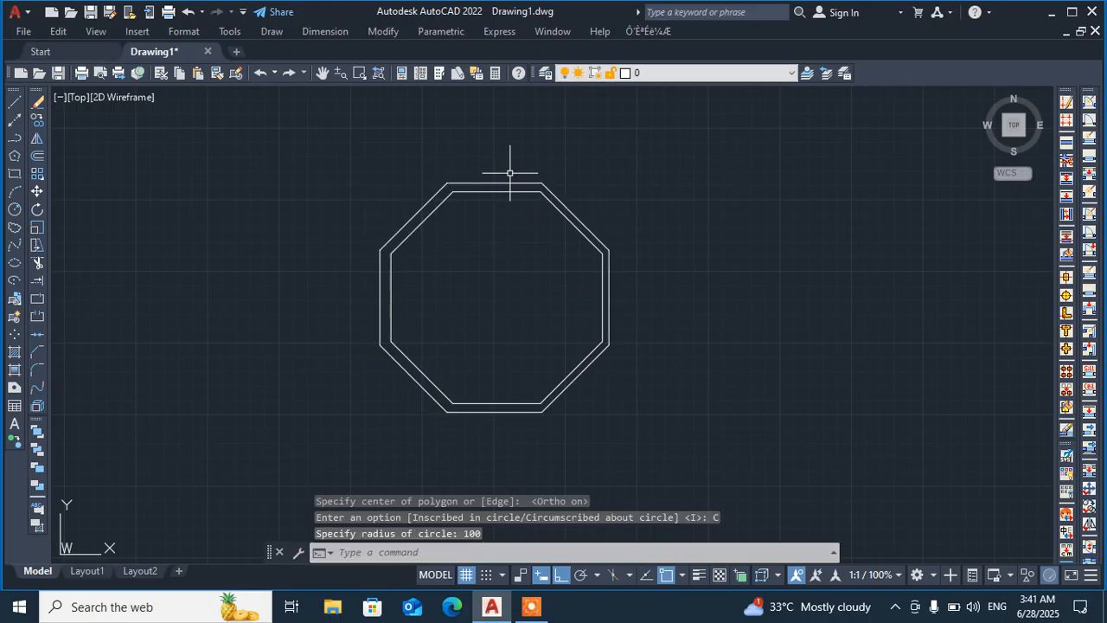
{"action": "scroll", "coordinate": [509, 317], "scroll_direction": "up", "scroll_amount": 4}
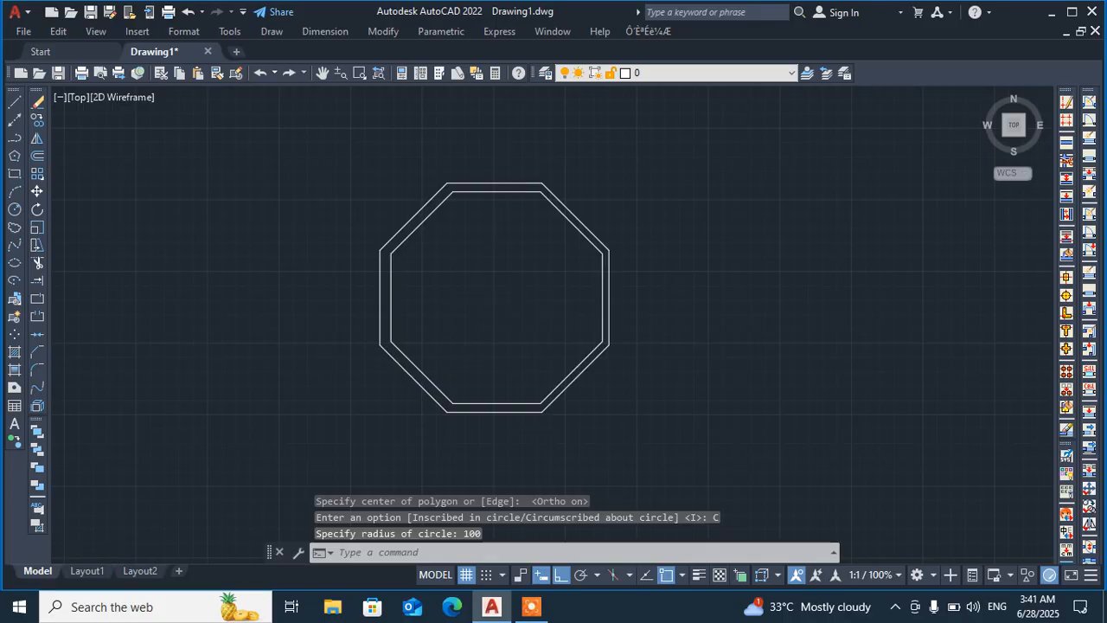
{"action": "scroll", "coordinate": [477, 217], "scroll_direction": "down", "scroll_amount": 4}
{"action": "scroll", "coordinate": [470, 186], "scroll_direction": "up", "scroll_amount": 6}
{"action": "scroll", "coordinate": [415, 173], "scroll_direction": "down", "scroll_amount": 6}
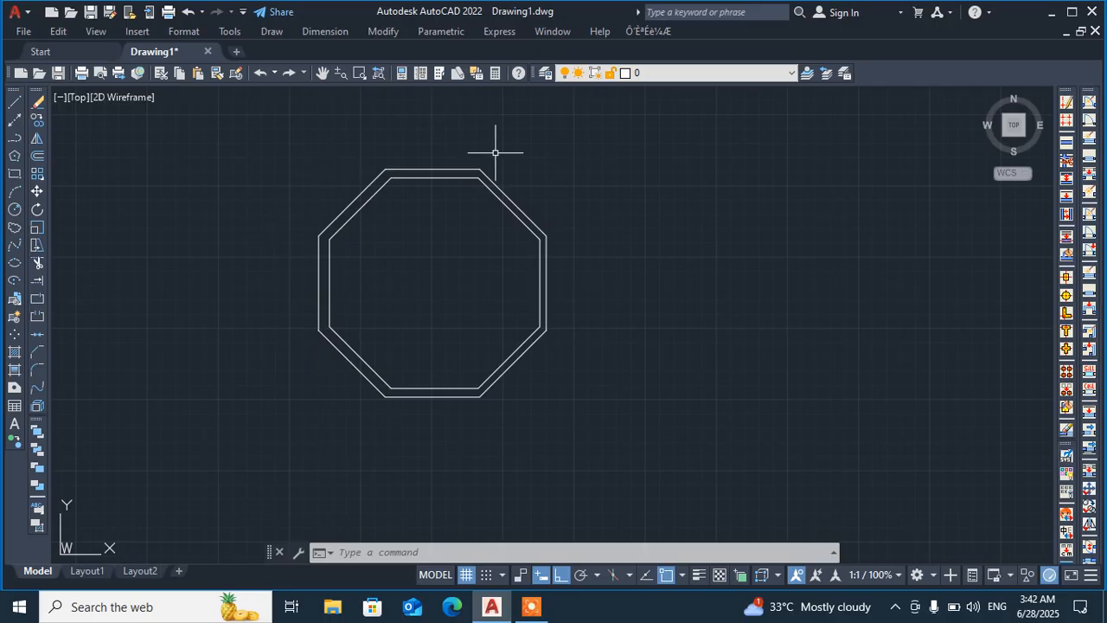
Select both nested octagons with a crossing selection and erase them
{"action": "left_click", "coordinate": [596, 145]}
{"action": "left_click", "coordinate": [269, 410]}
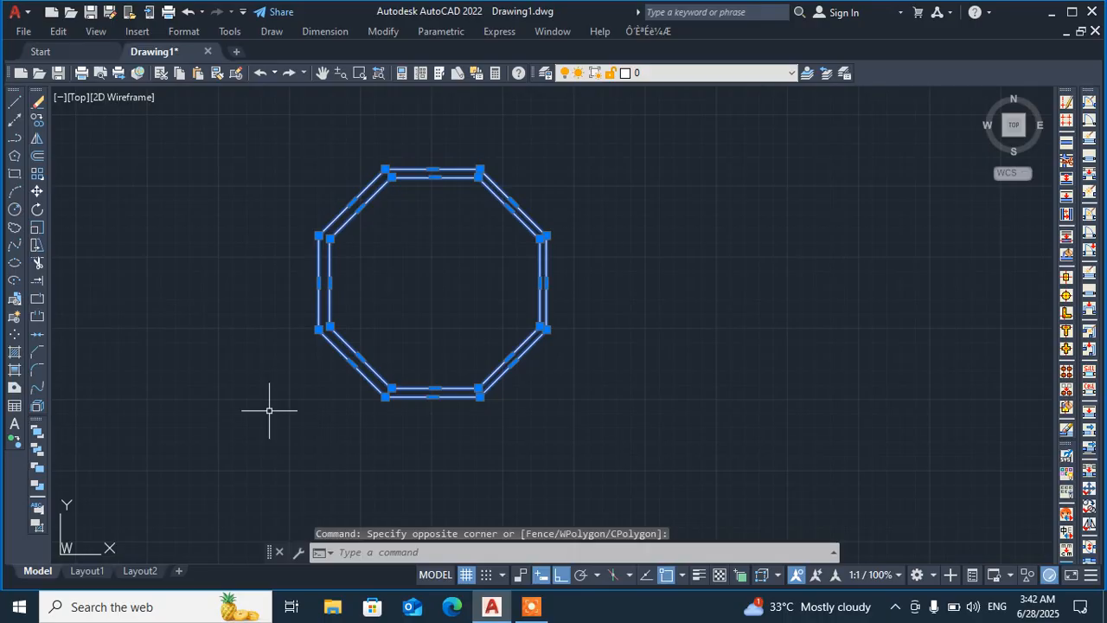
{"action": "key", "text": "Delete"}
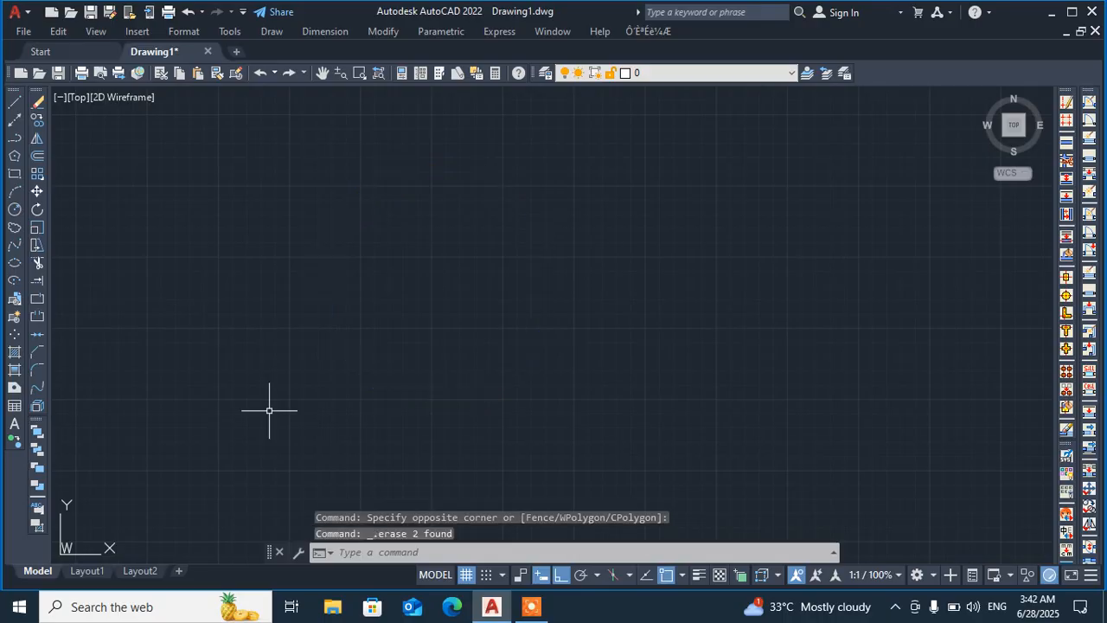
Draw a smaller eight-sided polygon inscribed in a circle, picking its centre and radius freehand in the empty drawing area
{"action": "left_click", "coordinate": [14, 156]}
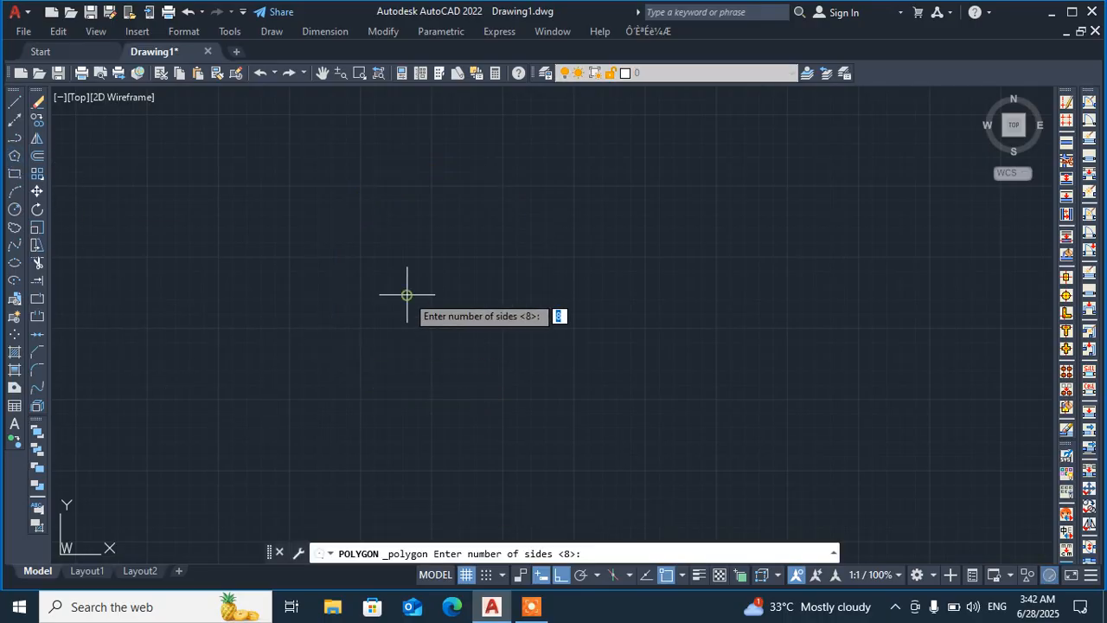
{"action": "key", "text": "Return"}
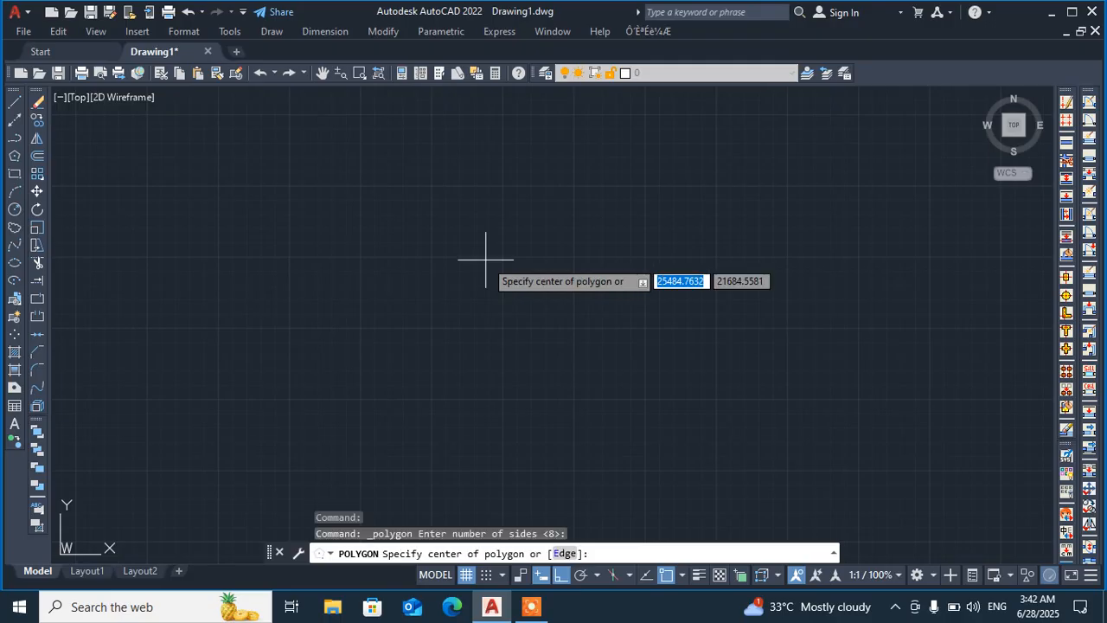
{"action": "left_click", "coordinate": [375, 278]}
{"action": "left_click", "coordinate": [468, 319]}
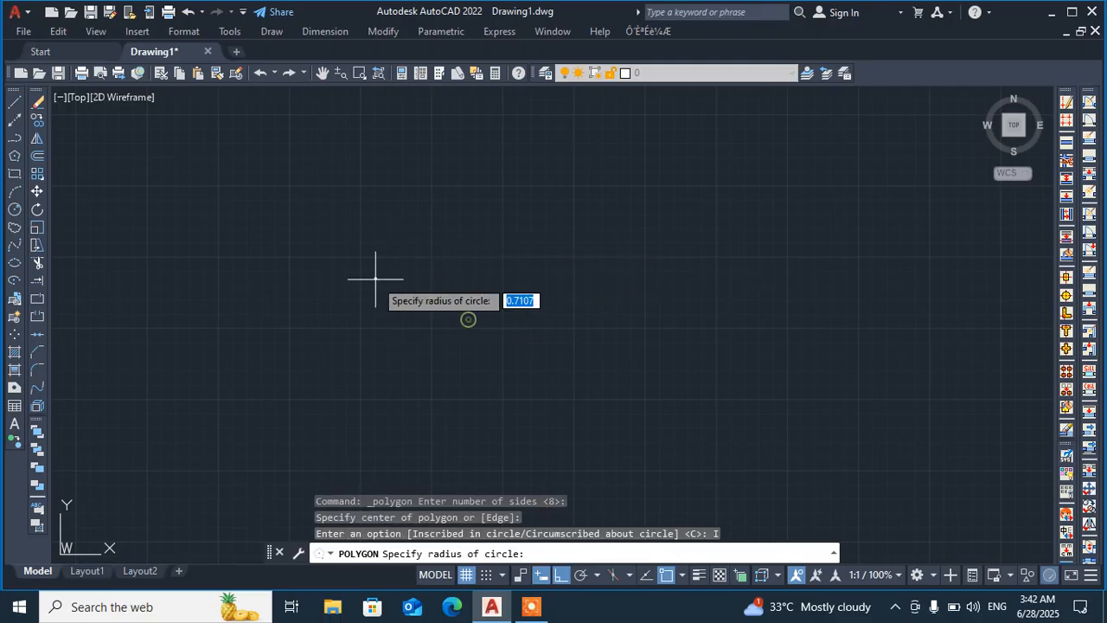
{"action": "left_click", "coordinate": [419, 218]}
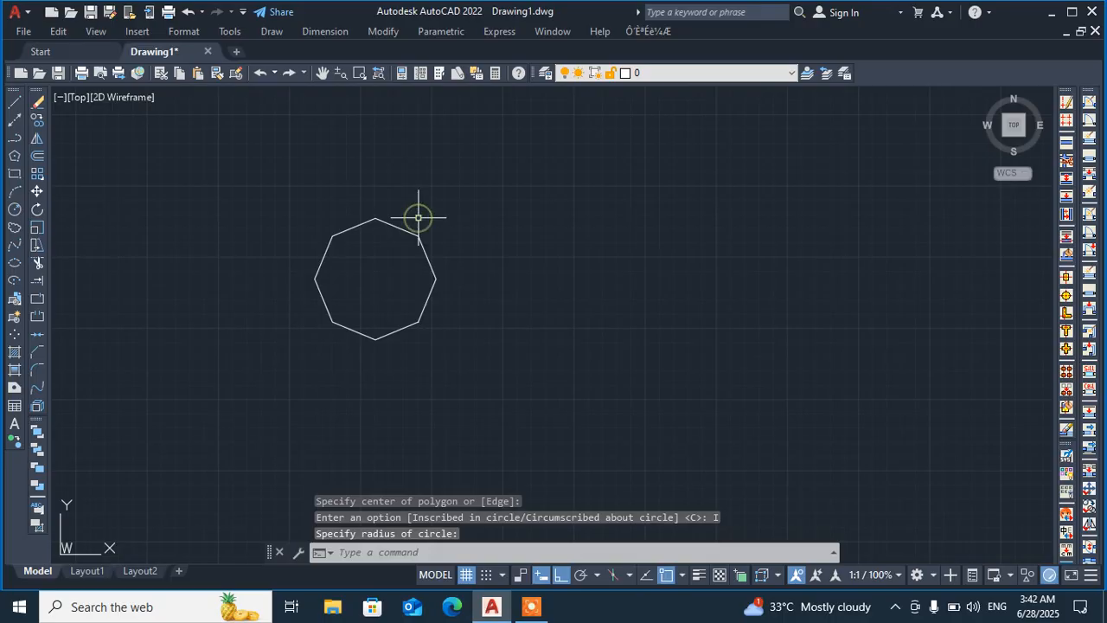
Select the small inscribed octagon with a crossing selection and erase it
{"action": "left_click", "coordinate": [507, 178]}
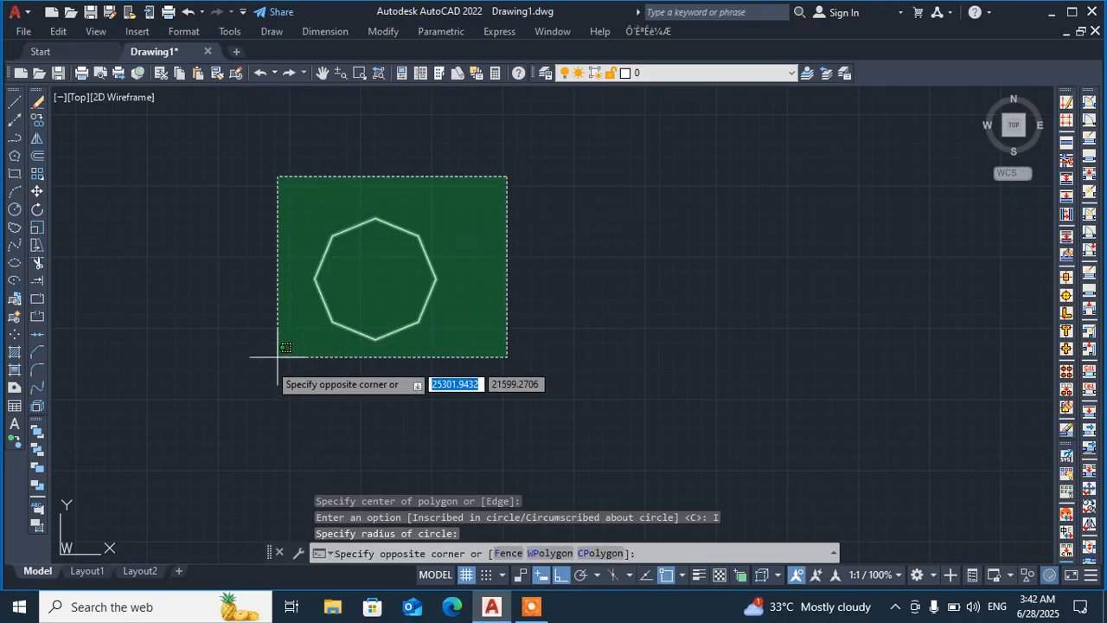
{"action": "left_click", "coordinate": [227, 378]}
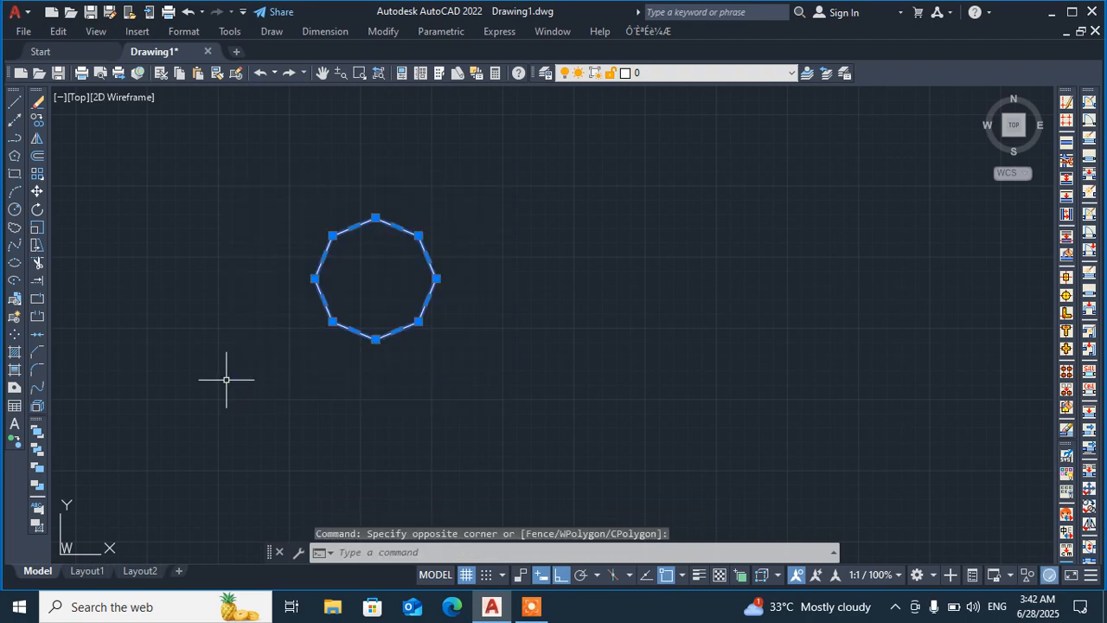
{"action": "key", "text": "Delete"}
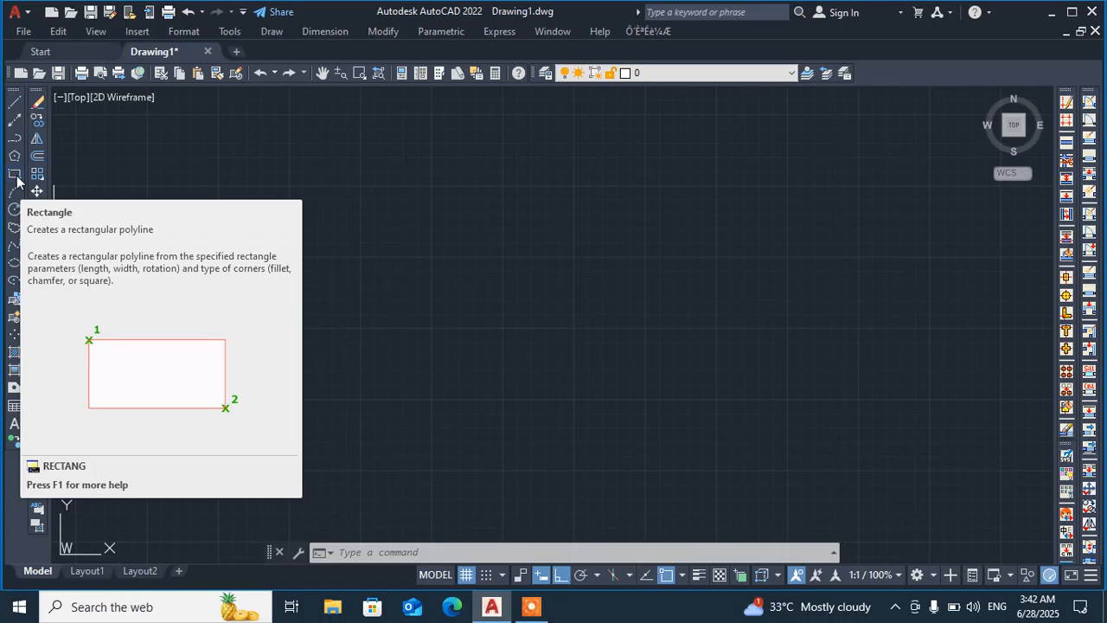
Draw a rectangle 100 units long and 50 units high from a freely picked upper-left corner
{"action": "left_click", "coordinate": [15, 175]}
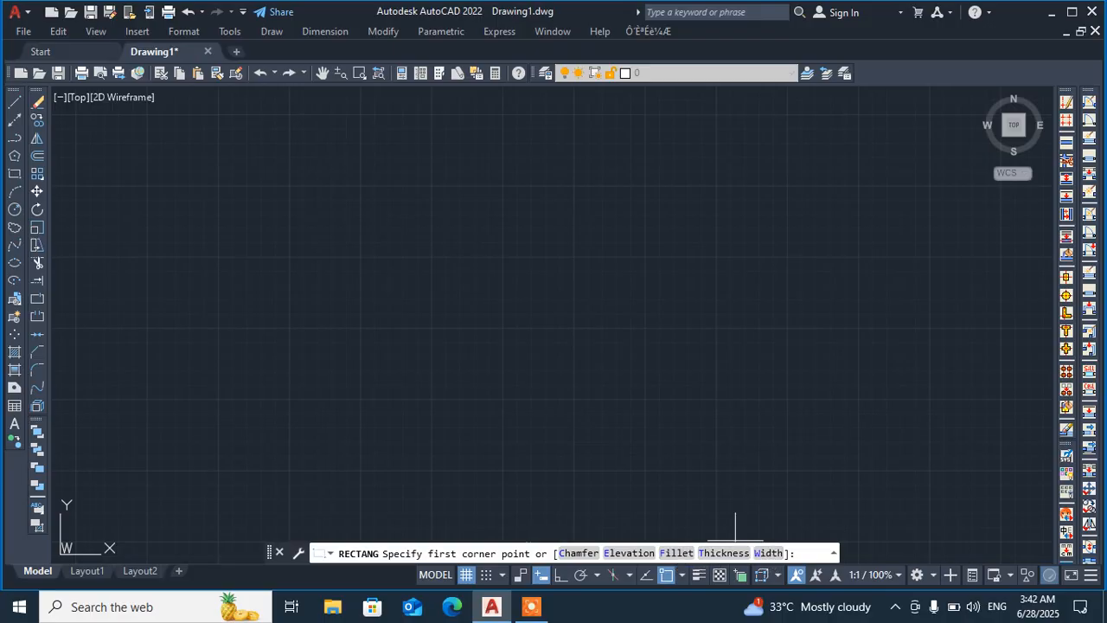
{"action": "left_click", "coordinate": [291, 246]}
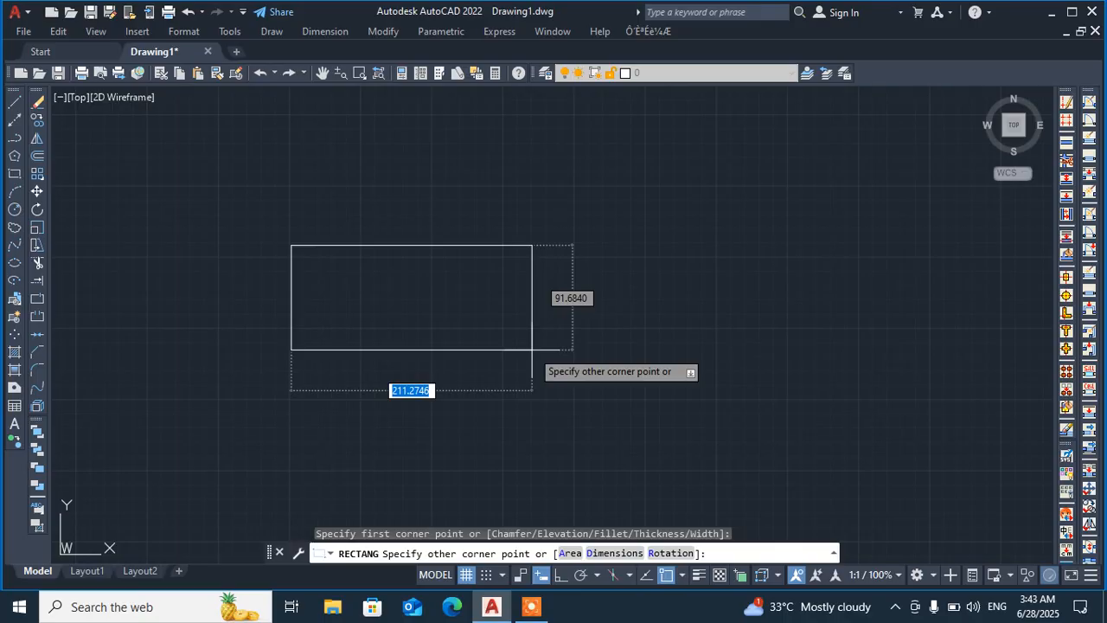
{"action": "type", "text": "100"}
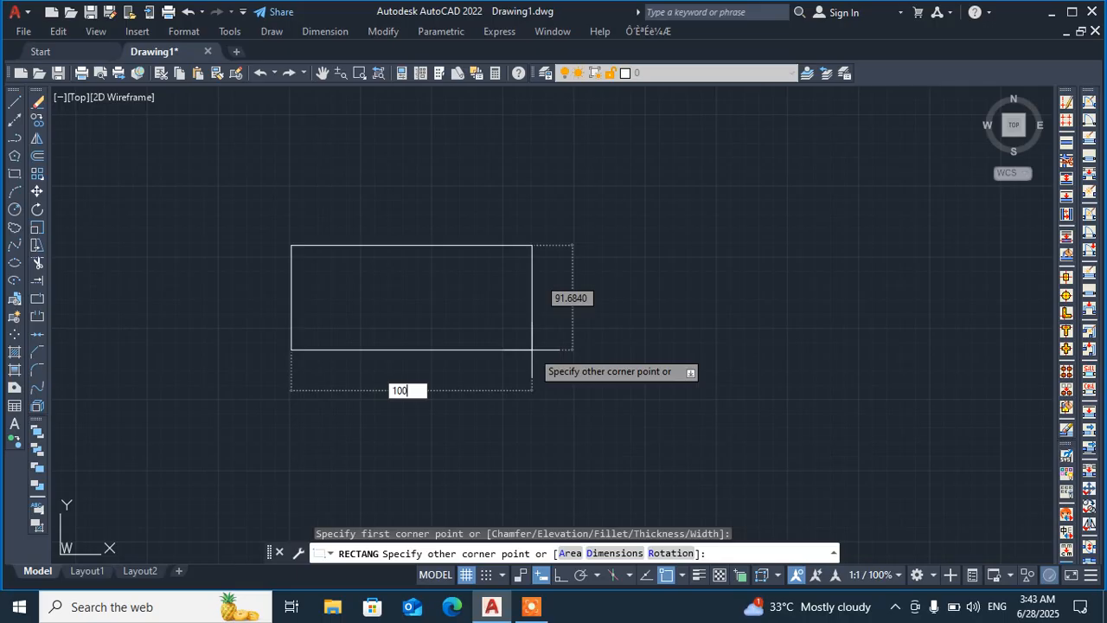
{"action": "key", "text": "Tab"}
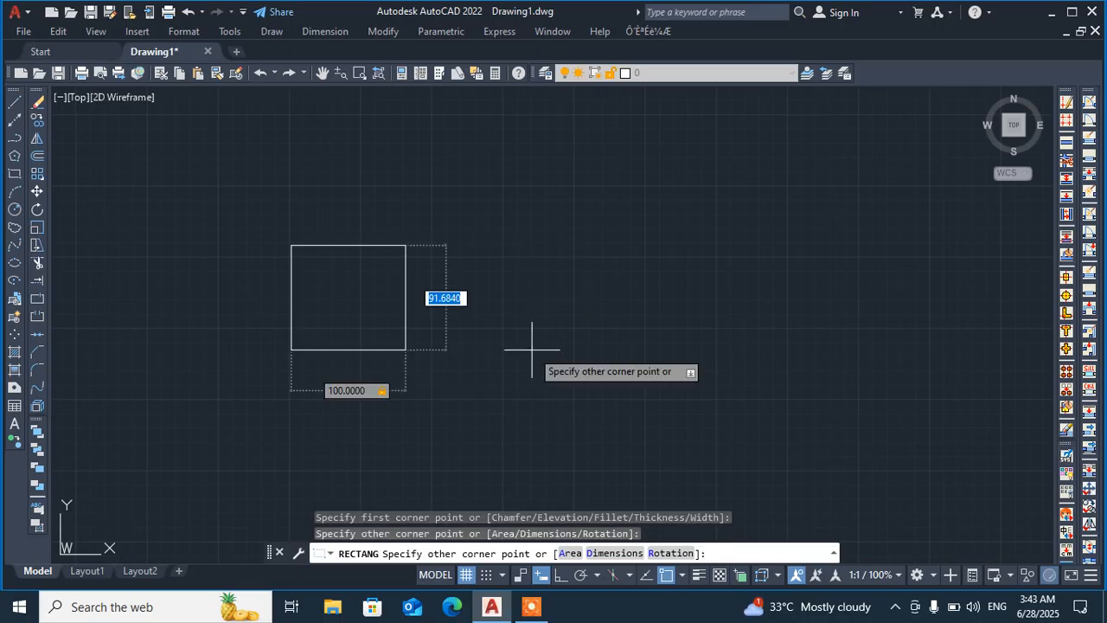
{"action": "type", "text": "50"}
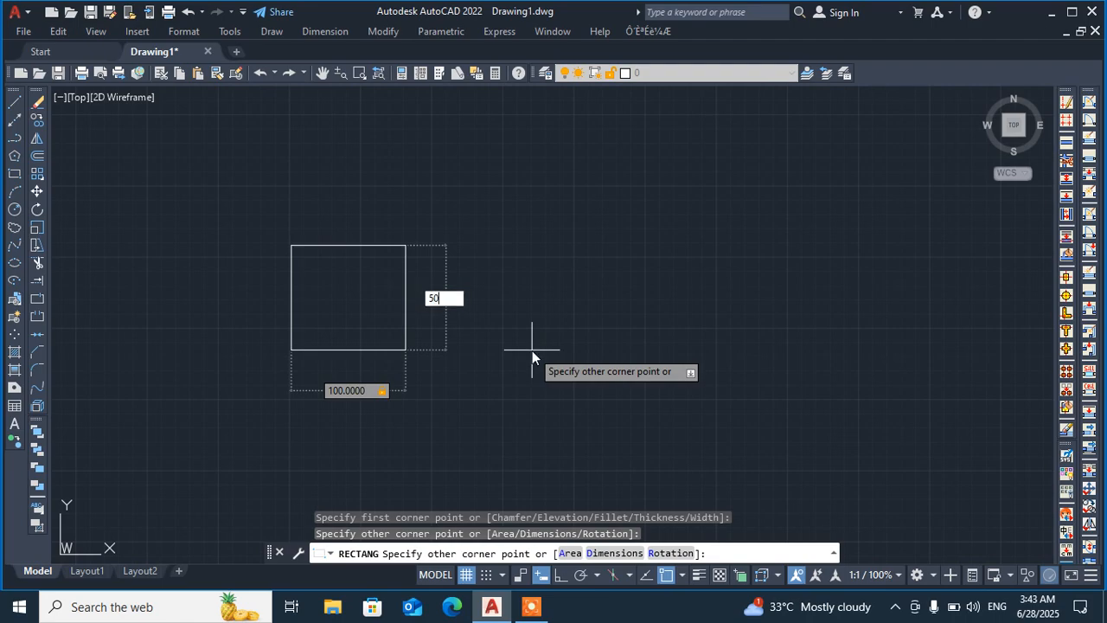
{"action": "key", "text": "Return"}
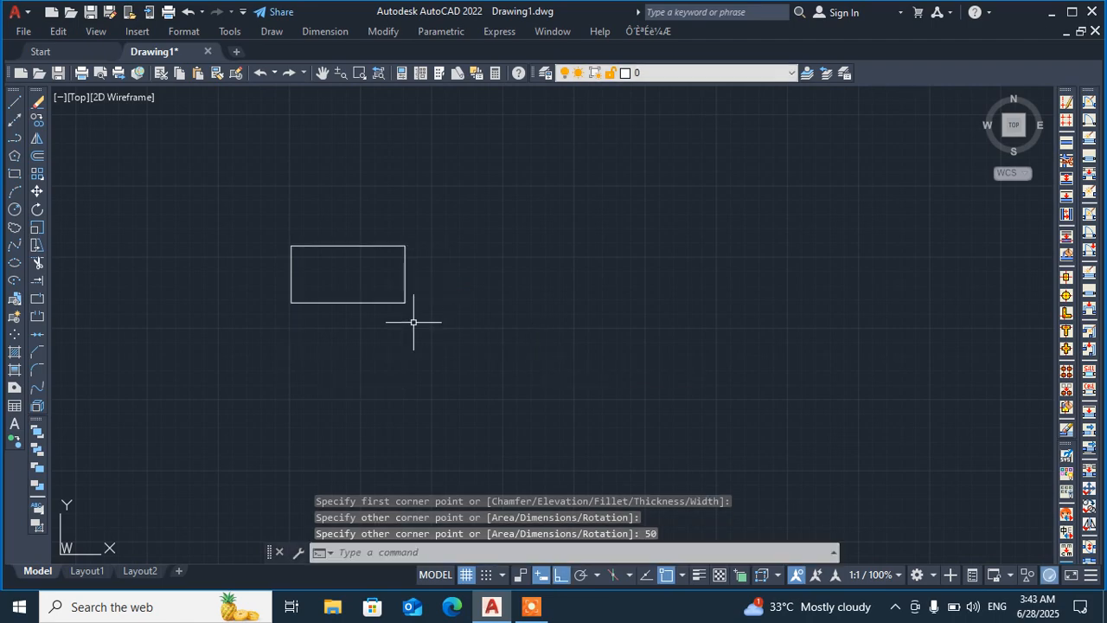
Examine the new rectangle's edges and corners up close, keeping it in view with free space beside it
{"action": "scroll", "coordinate": [263, 268], "scroll_direction": "up", "scroll_amount": 2}
{"action": "scroll", "coordinate": [435, 257], "scroll_direction": "up", "scroll_amount": 2}
{"action": "scroll", "coordinate": [431, 260], "scroll_direction": "down", "scroll_amount": 2}
{"action": "middle_click_drag", "start_coordinate": [428, 259], "coordinate": [361, 239]}
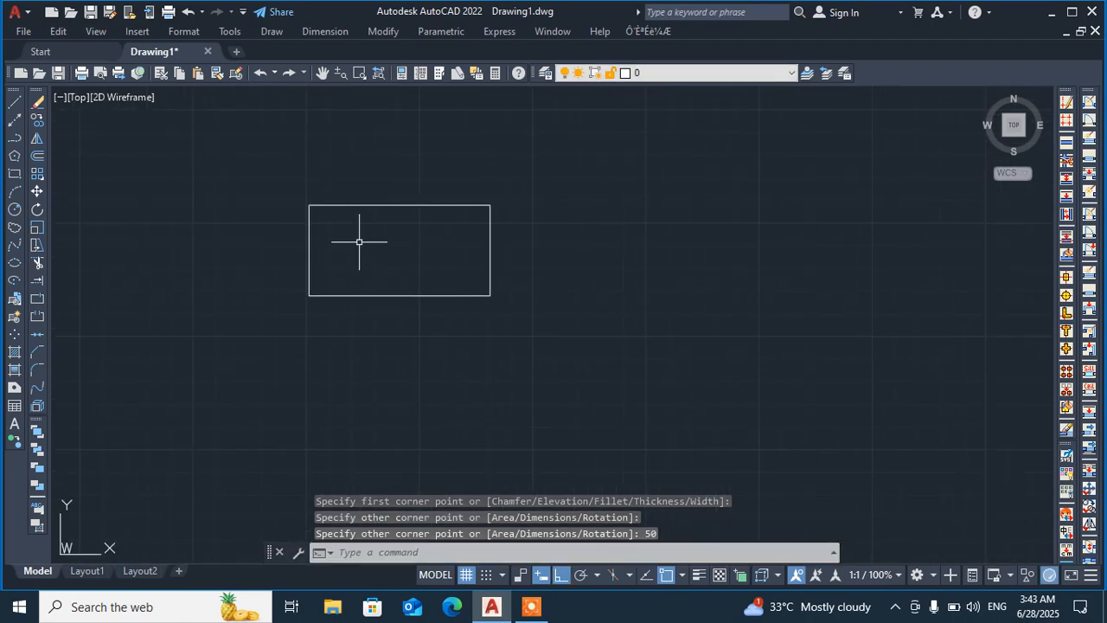
{"action": "scroll", "coordinate": [358, 216], "scroll_direction": "up", "scroll_amount": 2}
{"action": "scroll", "coordinate": [357, 216], "scroll_direction": "down", "scroll_amount": 2}
{"action": "scroll", "coordinate": [357, 218], "scroll_direction": "up", "scroll_amount": 4}
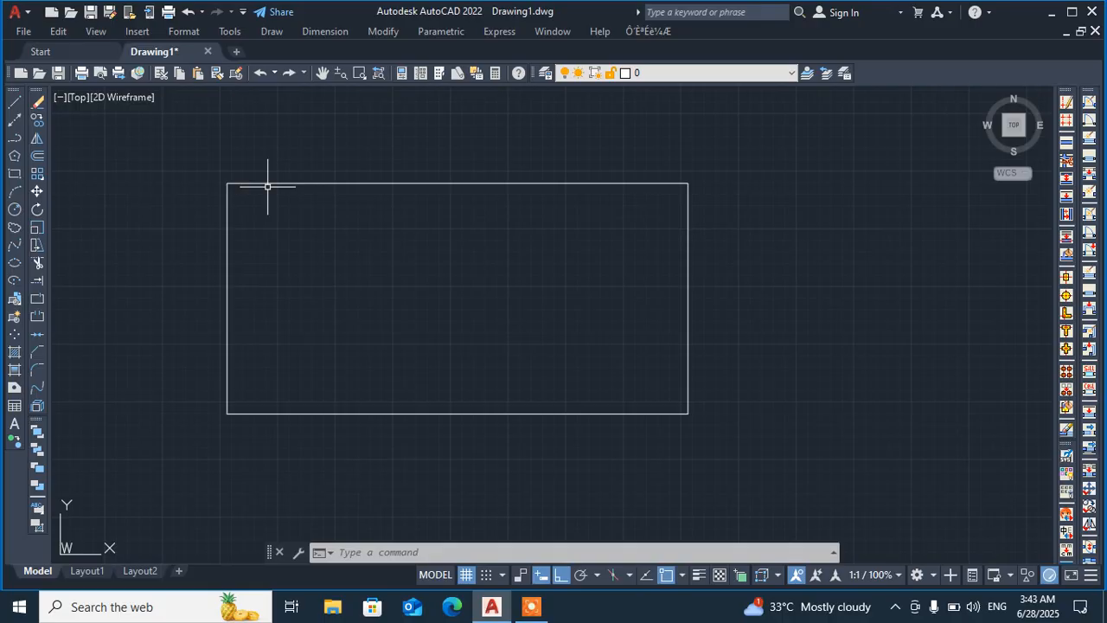
{"action": "scroll", "coordinate": [208, 186], "scroll_direction": "down", "scroll_amount": 4}
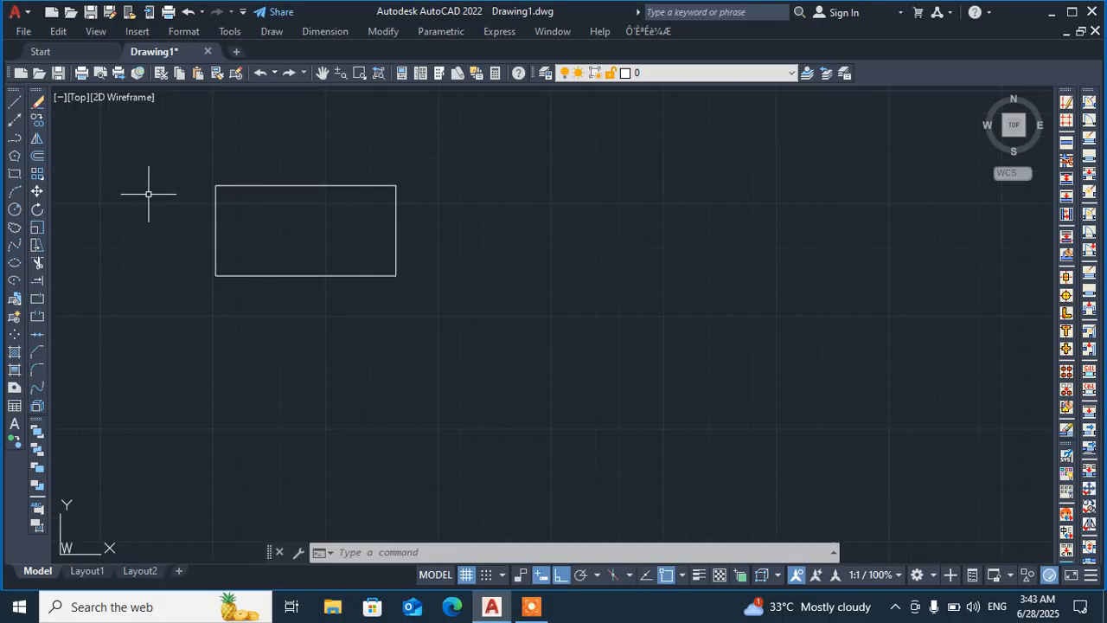
Start a second rectangle with the Chamfer option, setting both the first and second chamfer distances to 10
{"action": "left_click", "coordinate": [14, 173]}
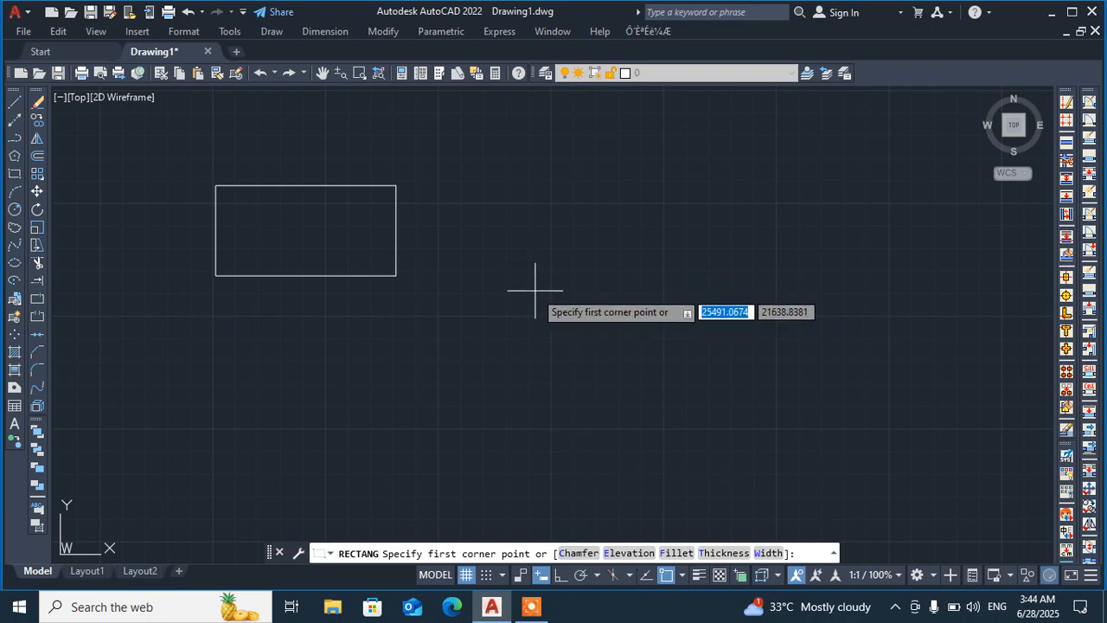
{"action": "type", "text": "c"}
{"action": "key", "text": "Return"}
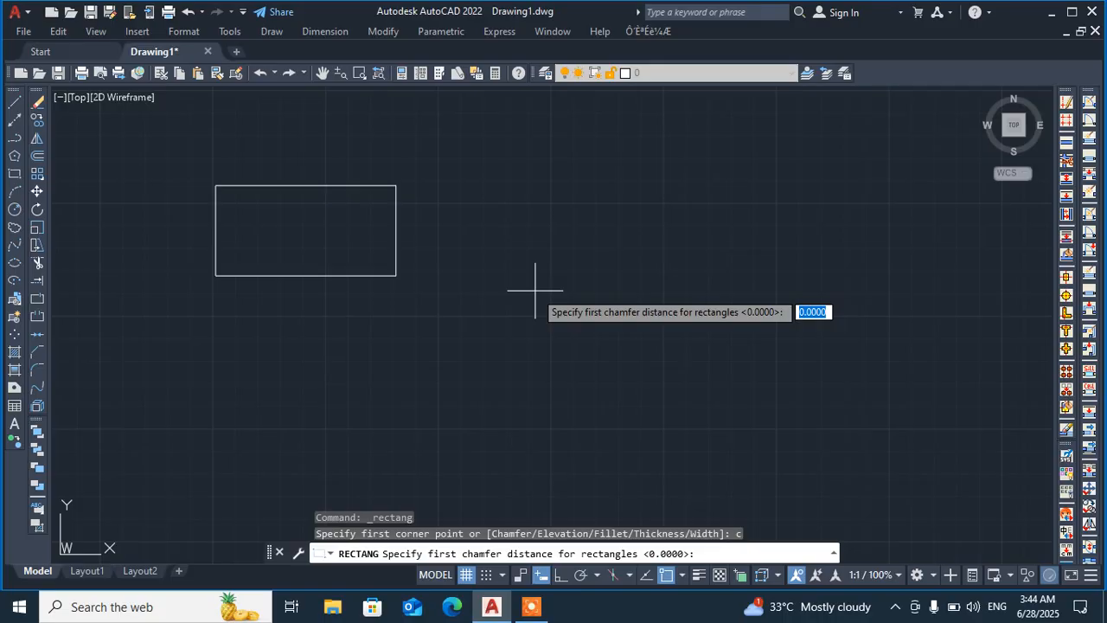
{"action": "type", "text": "10"}
{"action": "key", "text": "Return"}
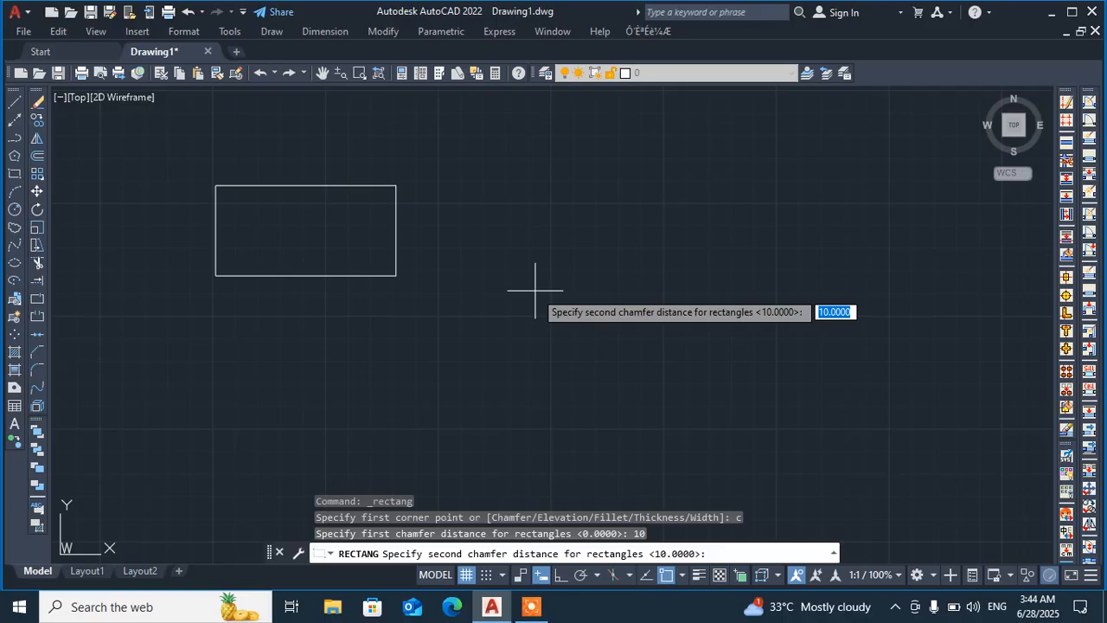
{"action": "type", "text": "10"}
{"action": "key", "text": "Return"}
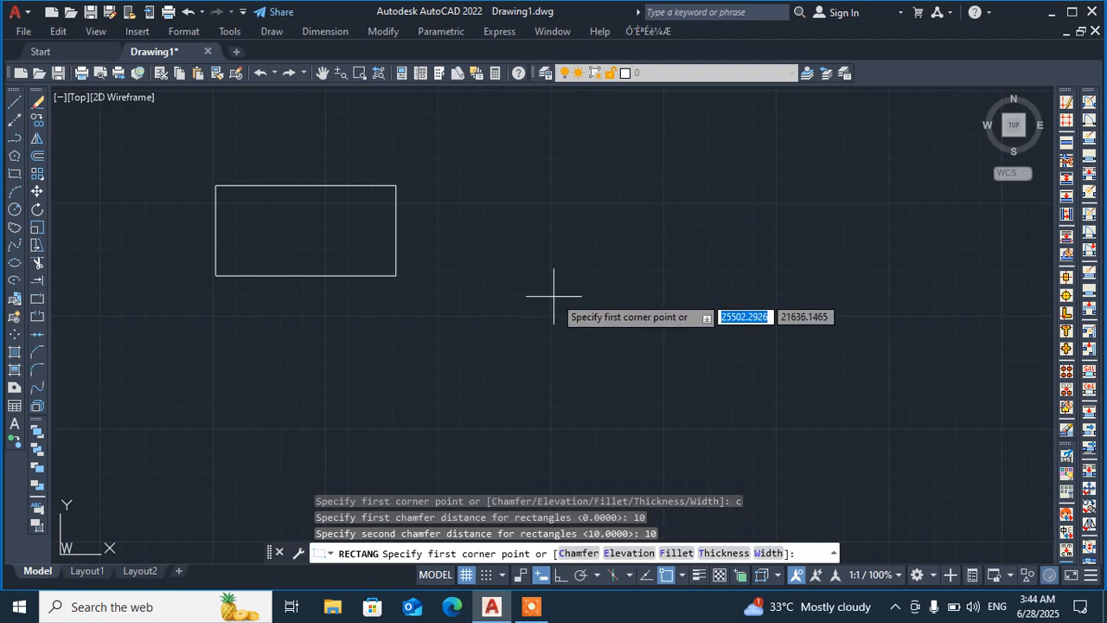
Place the chamfered rectangle to the right of the plain one, 100 units long and 50 units high
{"action": "left_click", "coordinate": [532, 303]}
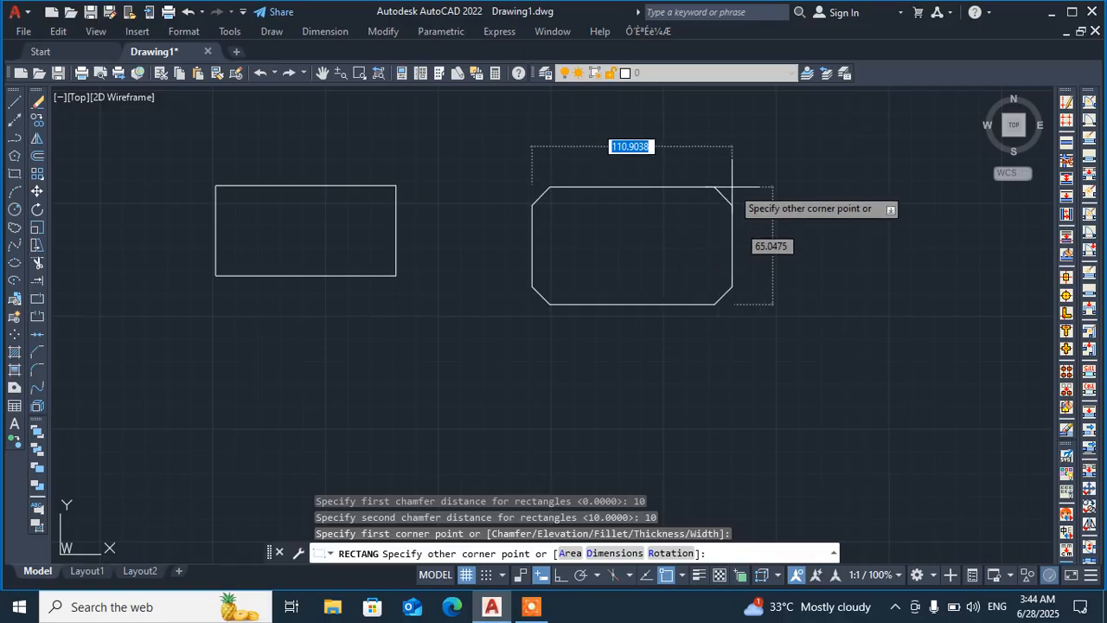
{"action": "type", "text": "100"}
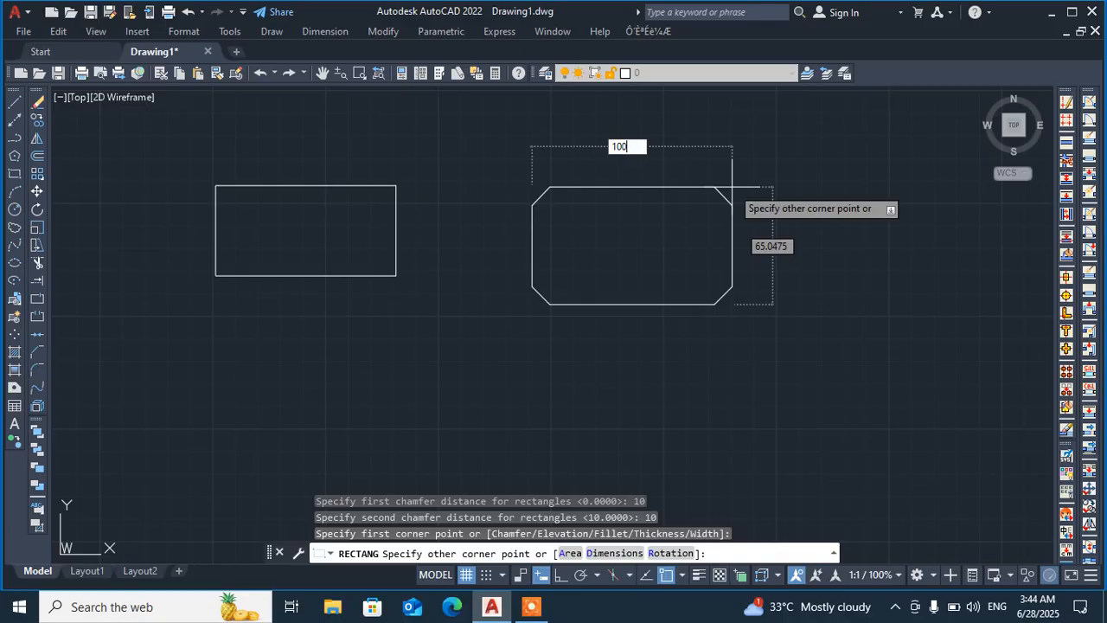
{"action": "key", "text": "Tab"}
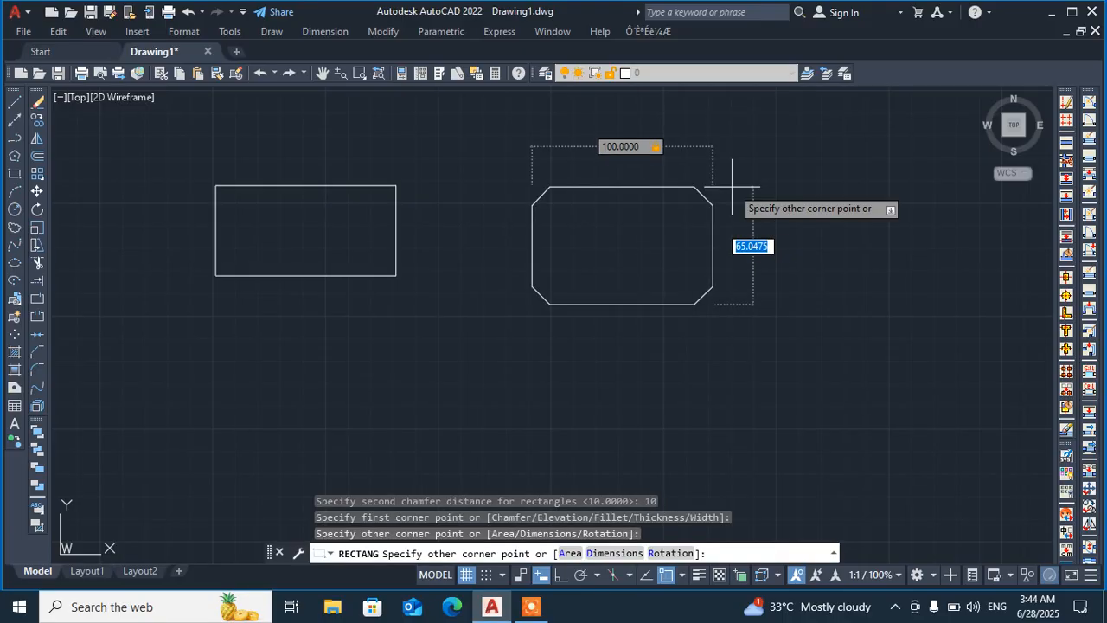
{"action": "type", "text": "50"}
{"action": "key", "text": "Return"}
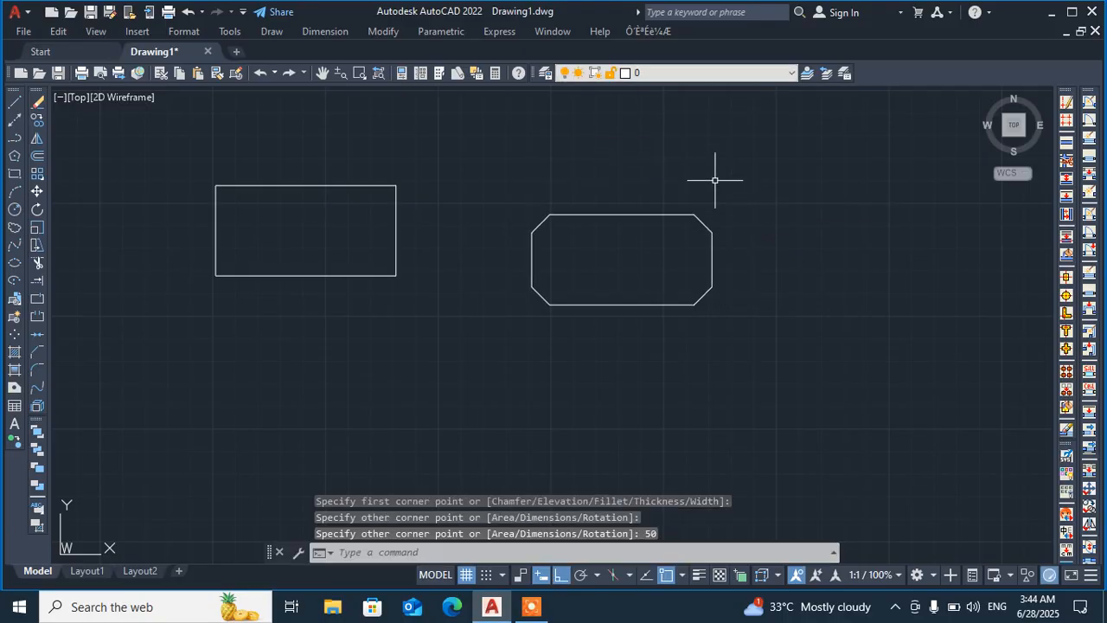
{"action": "scroll", "coordinate": [542, 225], "scroll_direction": "up", "scroll_amount": 2}
{"action": "scroll", "coordinate": [544, 228], "scroll_direction": "down", "scroll_amount": 2}
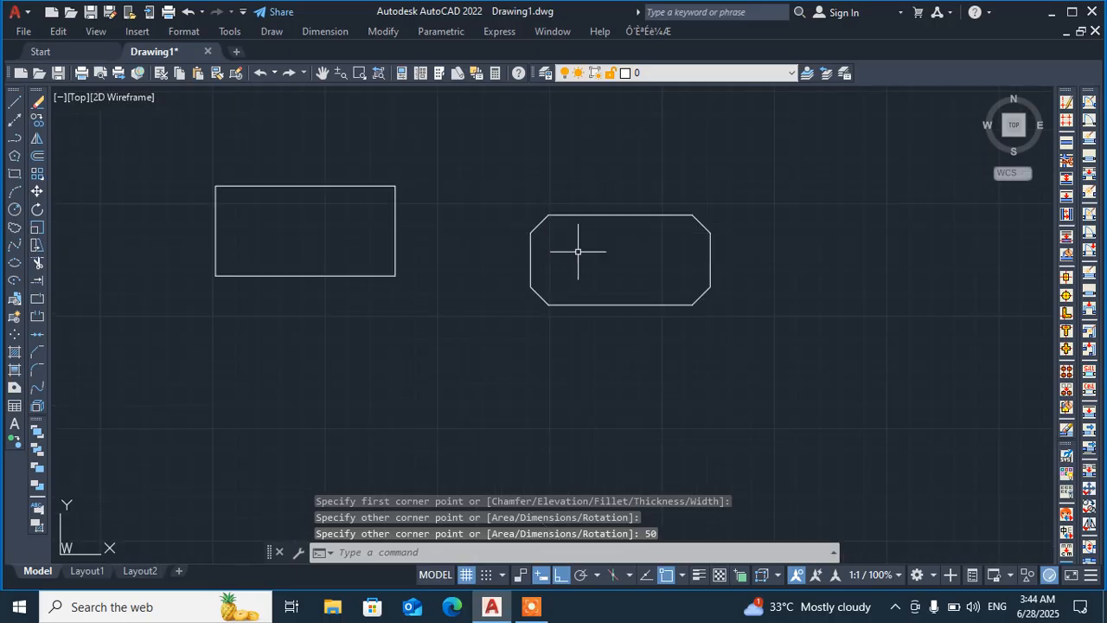
Examine the chamfered rectangle and its cut lower-left corner up close
{"action": "scroll", "coordinate": [578, 252], "scroll_direction": "up", "scroll_amount": 3}
{"action": "scroll", "coordinate": [613, 269], "scroll_direction": "down", "scroll_amount": 3}
{"action": "middle_click_drag", "start_coordinate": [614, 269], "coordinate": [511, 267]}
{"action": "scroll", "coordinate": [511, 267], "scroll_direction": "up", "scroll_amount": 2}
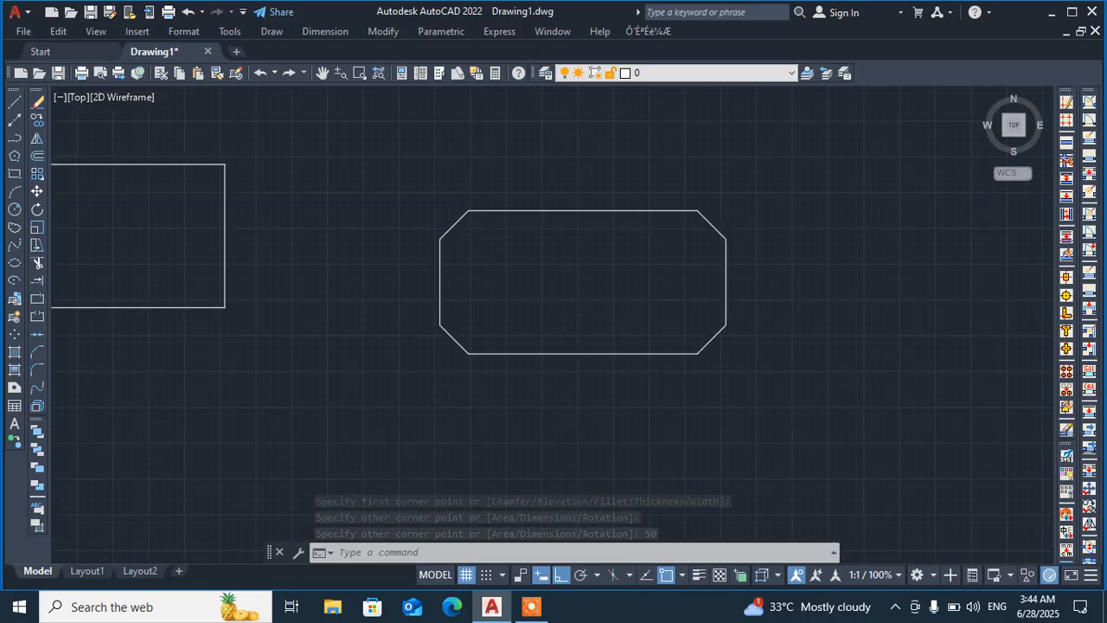
{"action": "scroll", "coordinate": [459, 228], "scroll_direction": "up", "scroll_amount": 3}
{"action": "scroll", "coordinate": [438, 222], "scroll_direction": "down", "scroll_amount": 3}
{"action": "scroll", "coordinate": [432, 328], "scroll_direction": "up", "scroll_amount": 2}
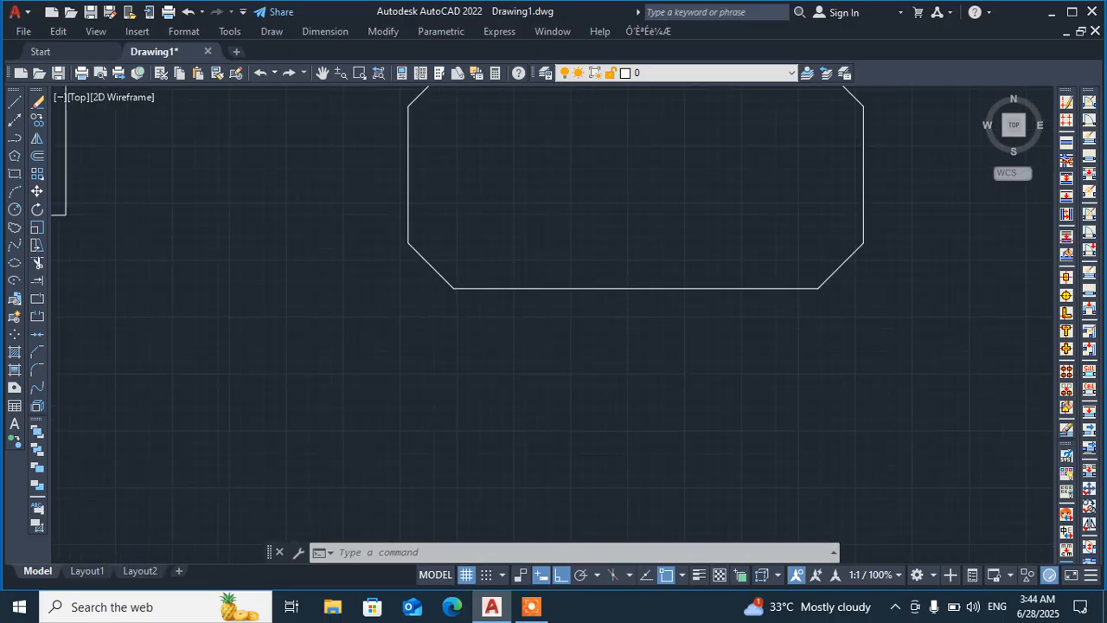
{"action": "scroll", "coordinate": [421, 314], "scroll_direction": "up", "scroll_amount": 2}
{"action": "scroll", "coordinate": [391, 212], "scroll_direction": "down", "scroll_amount": 3}
{"action": "scroll", "coordinate": [386, 194], "scroll_direction": "up", "scroll_amount": 3}
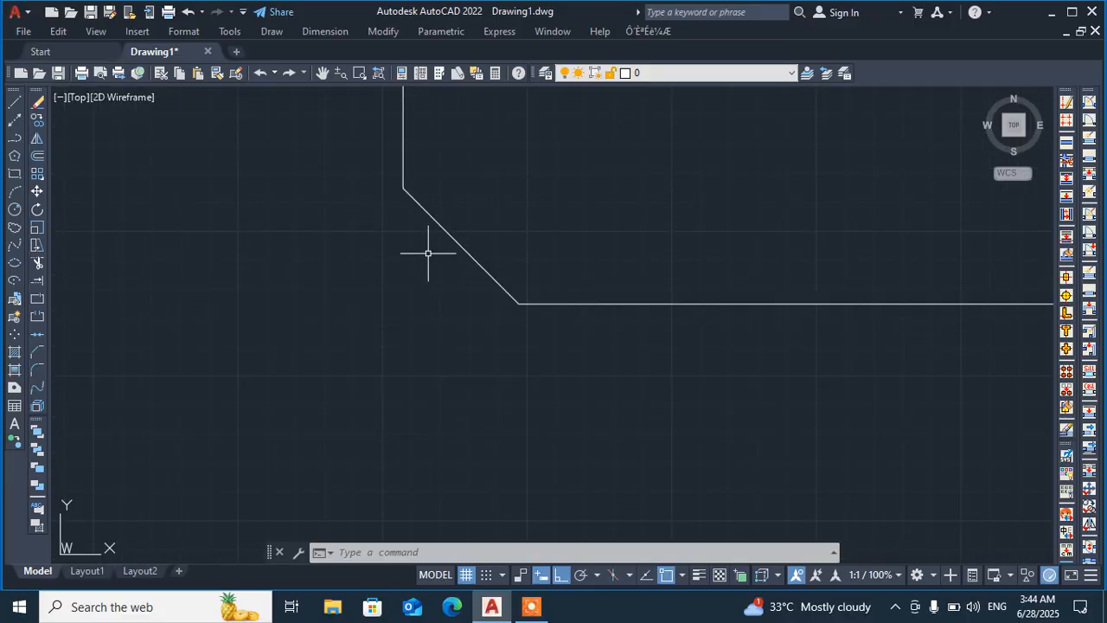
{"action": "scroll", "coordinate": [494, 292], "scroll_direction": "up", "scroll_amount": 4}
{"action": "scroll", "coordinate": [516, 311], "scroll_direction": "down", "scroll_amount": 2}
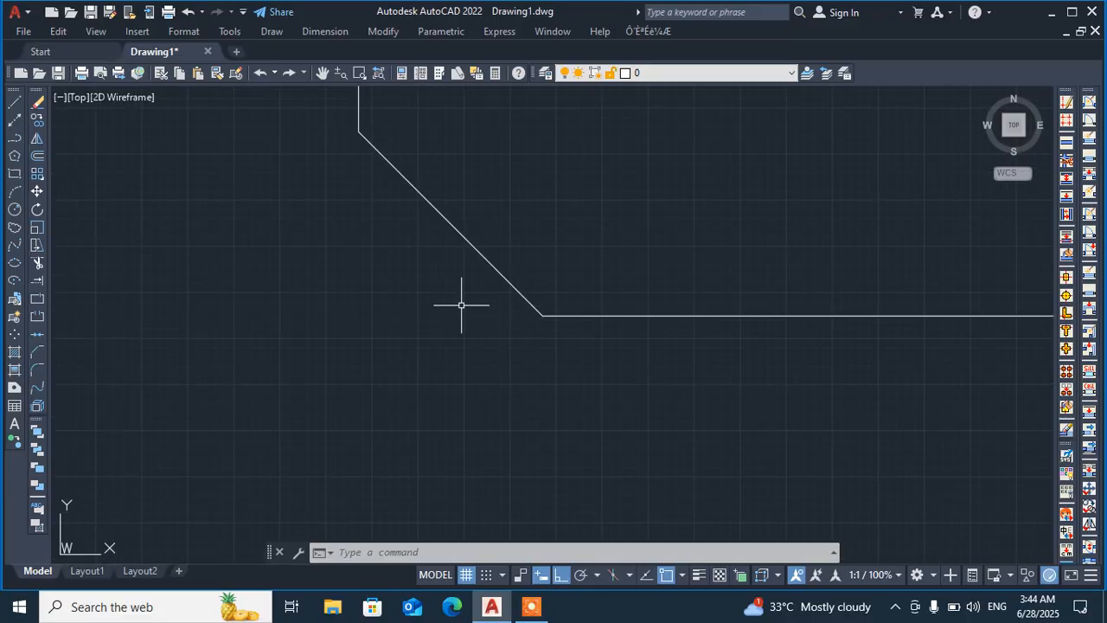
Draw a horizontal and a vertical helper line from the two ends of the lower-left chamfer, crossing where the square corner would be
{"action": "left_click", "coordinate": [21, 102]}
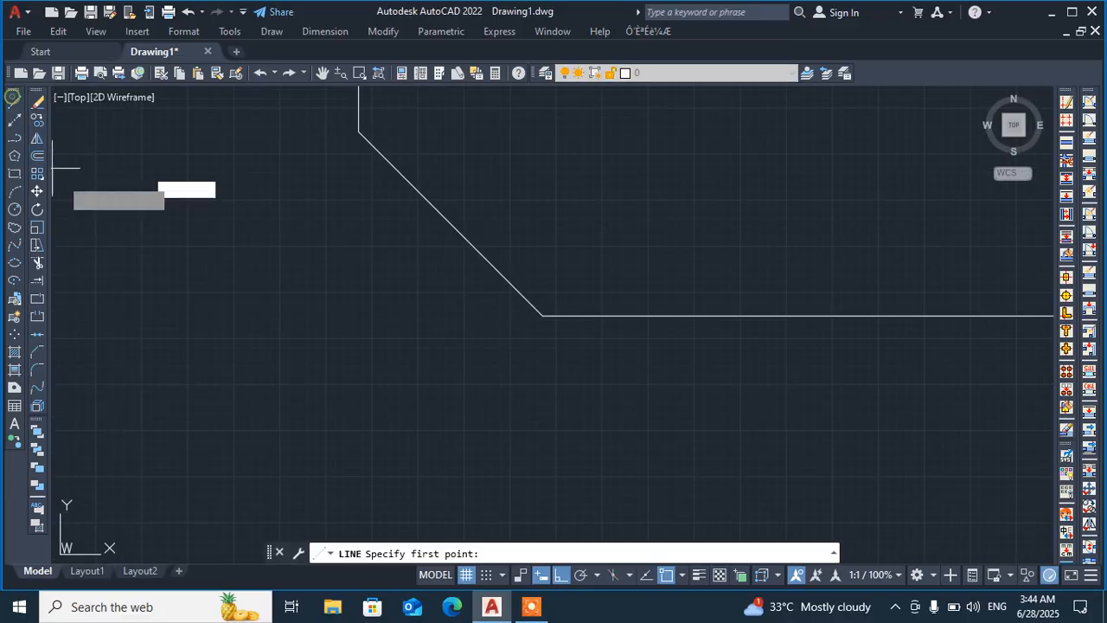
{"action": "left_click", "coordinate": [543, 315]}
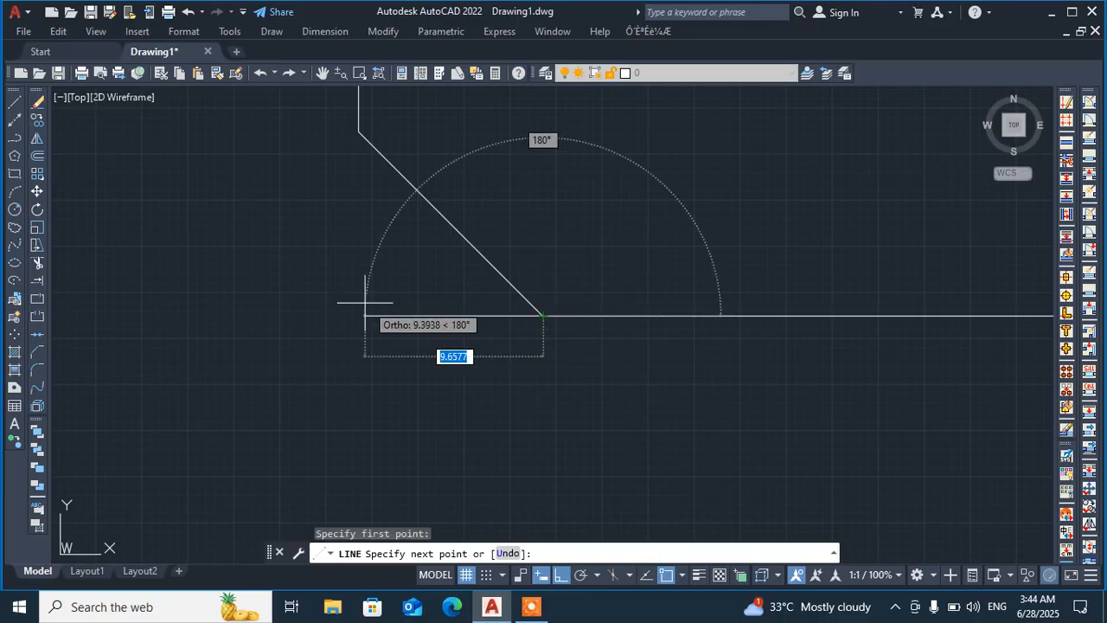
{"action": "left_click", "coordinate": [249, 315]}
{"action": "key", "text": "Escape"}
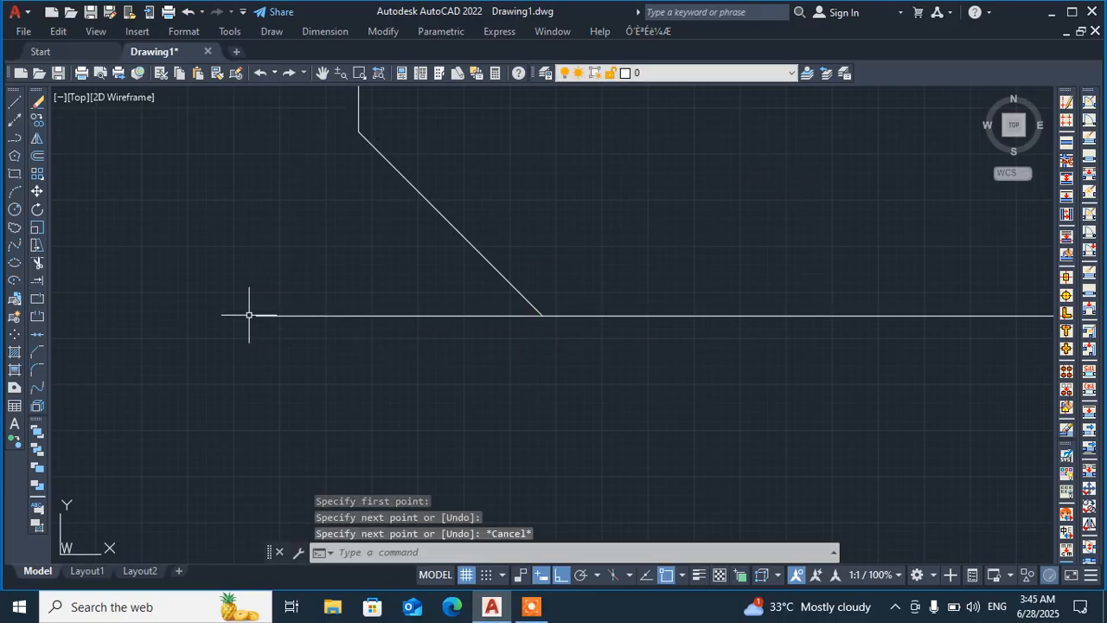
{"action": "left_click", "coordinate": [14, 102]}
{"action": "left_click", "coordinate": [359, 131]}
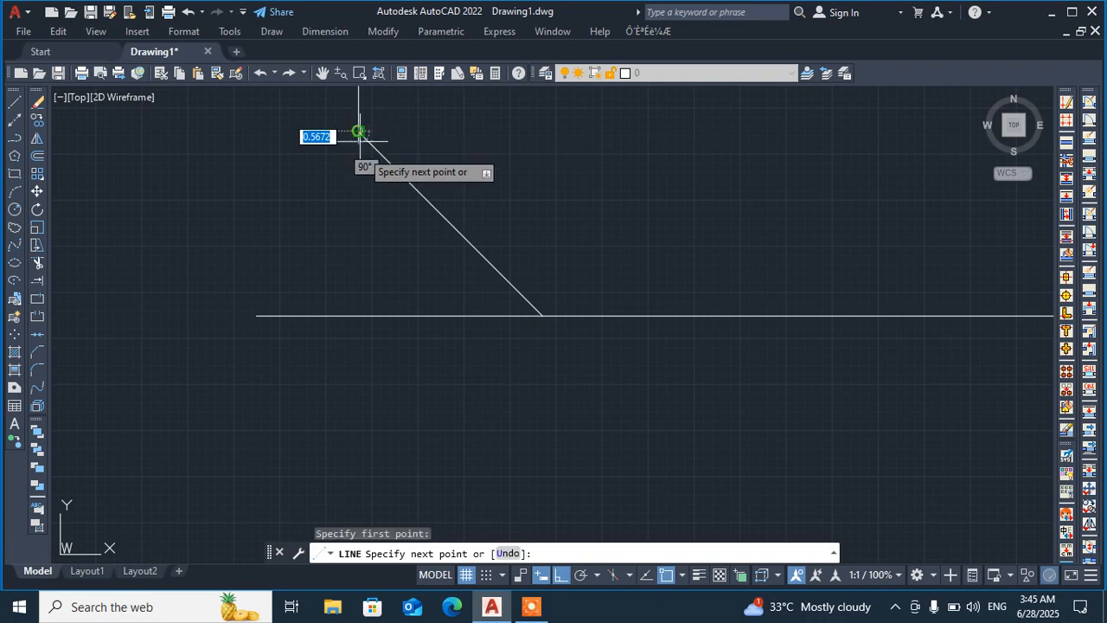
{"action": "key", "text": "Escape"}
Trim the overhanging ends of both helper lines beyond their intersection at the lower-left corner
{"action": "type", "text": "tr"}
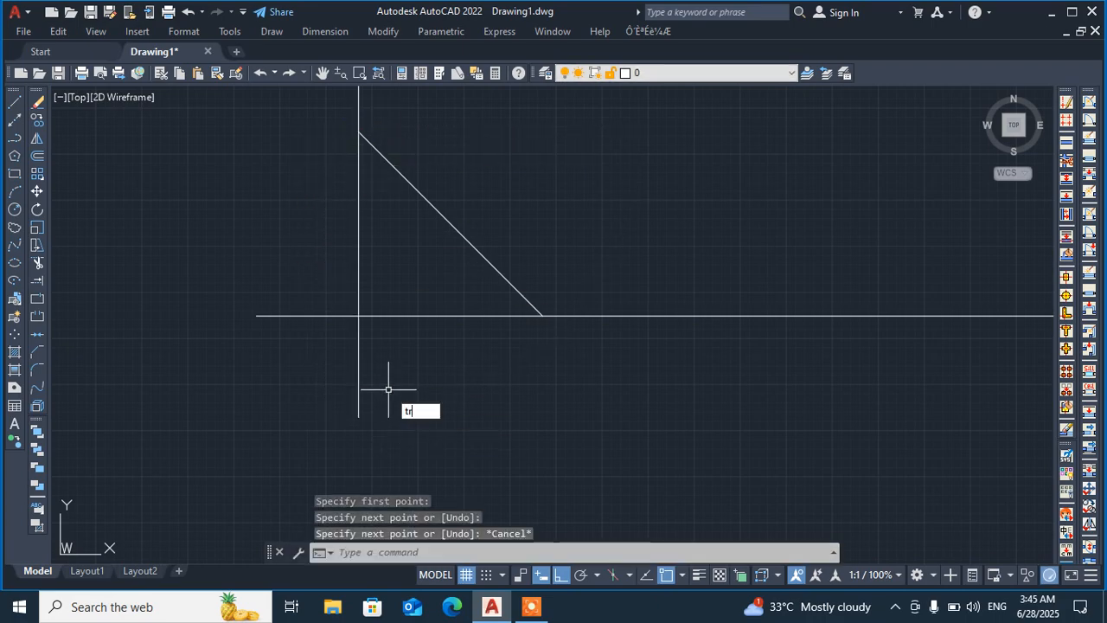
{"action": "key", "text": "Return"}
{"action": "mouse_move", "coordinate": [388, 390]}
{"action": "left_mouse_down"}
{"action": "mouse_move", "coordinate": [346, 371]}
{"action": "mouse_move", "coordinate": [310, 291]}
{"action": "left_mouse_up"}
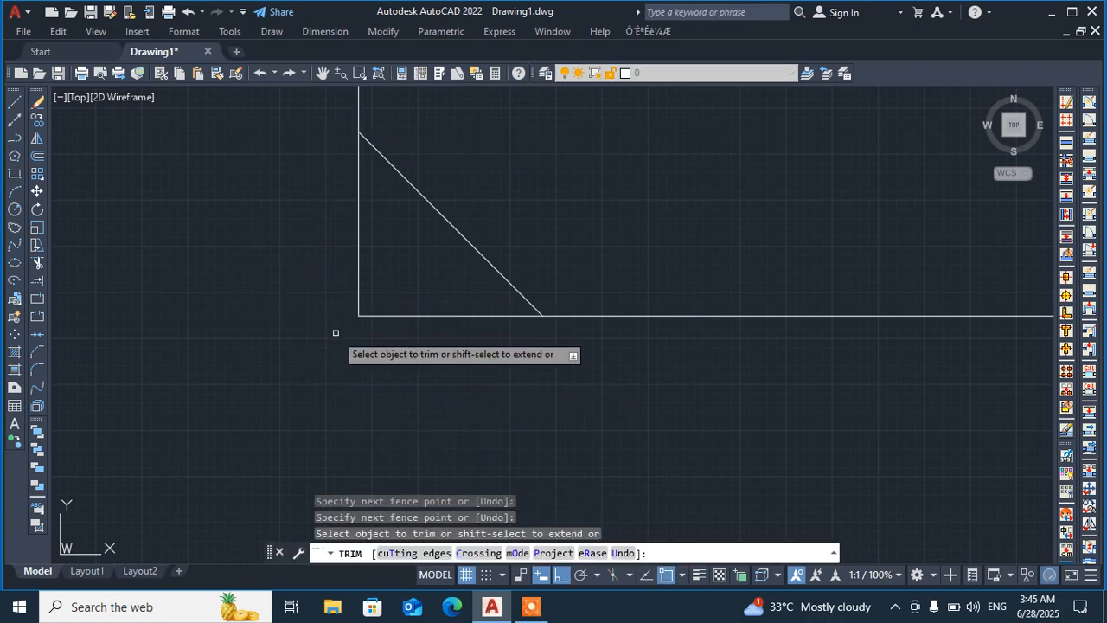
{"action": "key", "text": "Escape"}
{"action": "key", "text": "Escape"}
{"action": "key", "text": "Escape"}
{"action": "key", "text": "Escape"}
Measure the horizontal chamfer distance with a linear dimension from the chamfer's lower end to the helper corner, without placing the dimension
{"action": "left_click", "coordinate": [325, 31]}
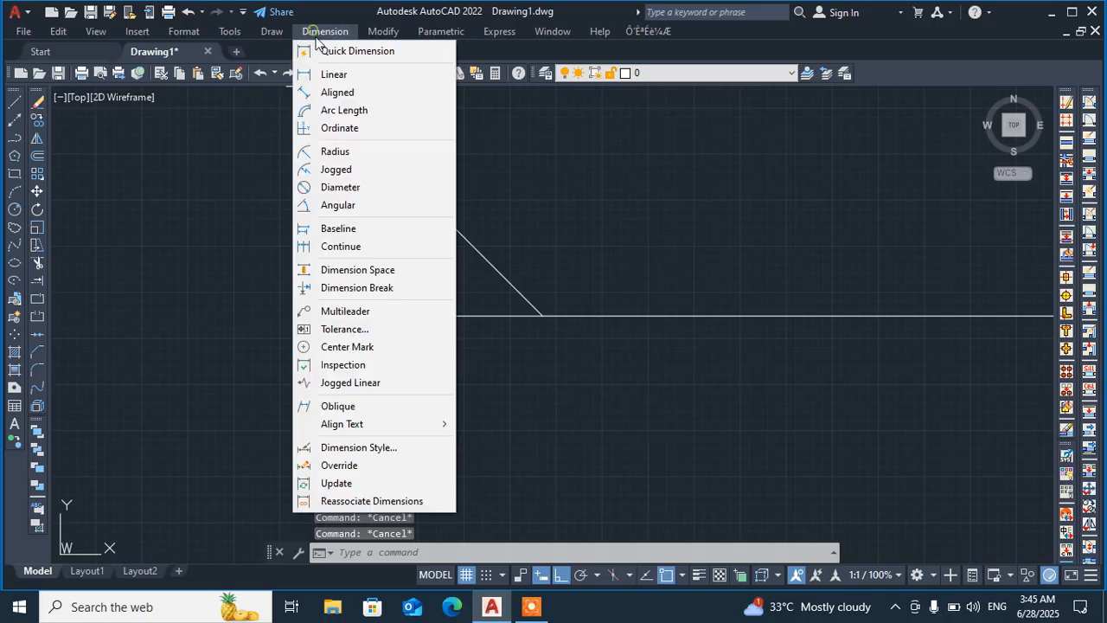
{"action": "left_click", "coordinate": [336, 74]}
{"action": "left_click", "coordinate": [543, 315]}
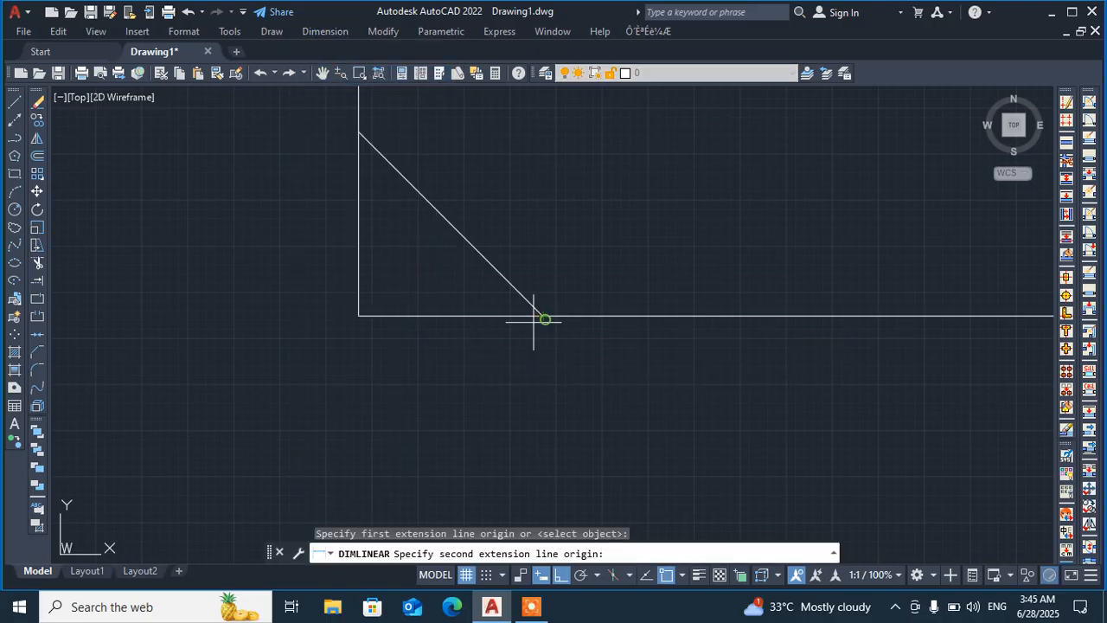
{"action": "left_click", "coordinate": [359, 316]}
{"action": "scroll", "coordinate": [389, 372], "scroll_direction": "up", "scroll_amount": 10}
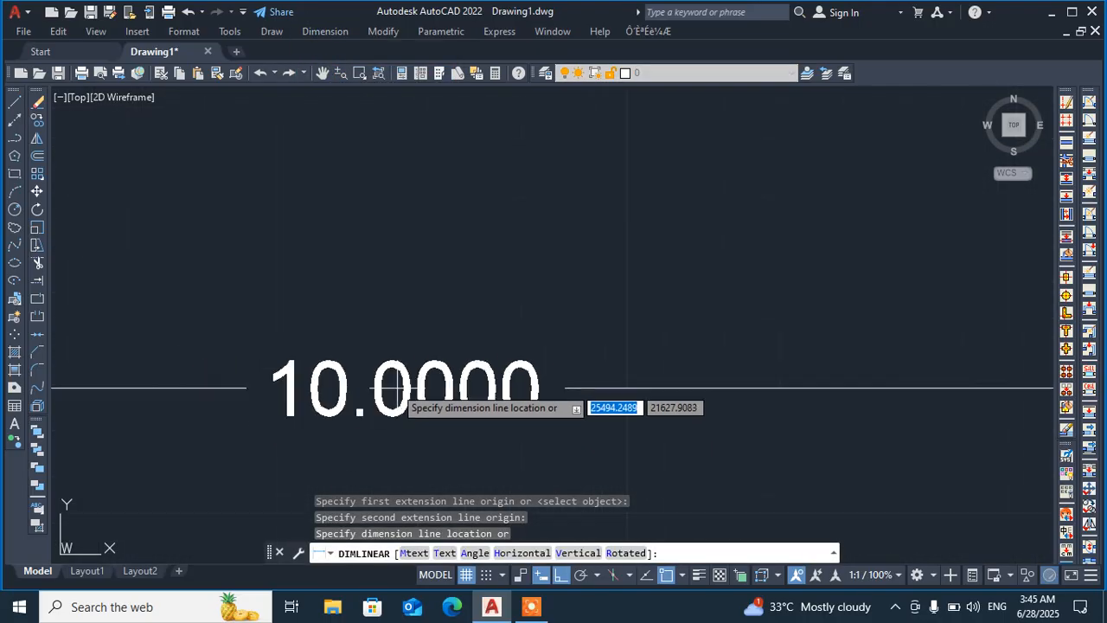
{"action": "scroll", "coordinate": [374, 384], "scroll_direction": "down", "scroll_amount": 10}
{"action": "key", "text": "Escape"}
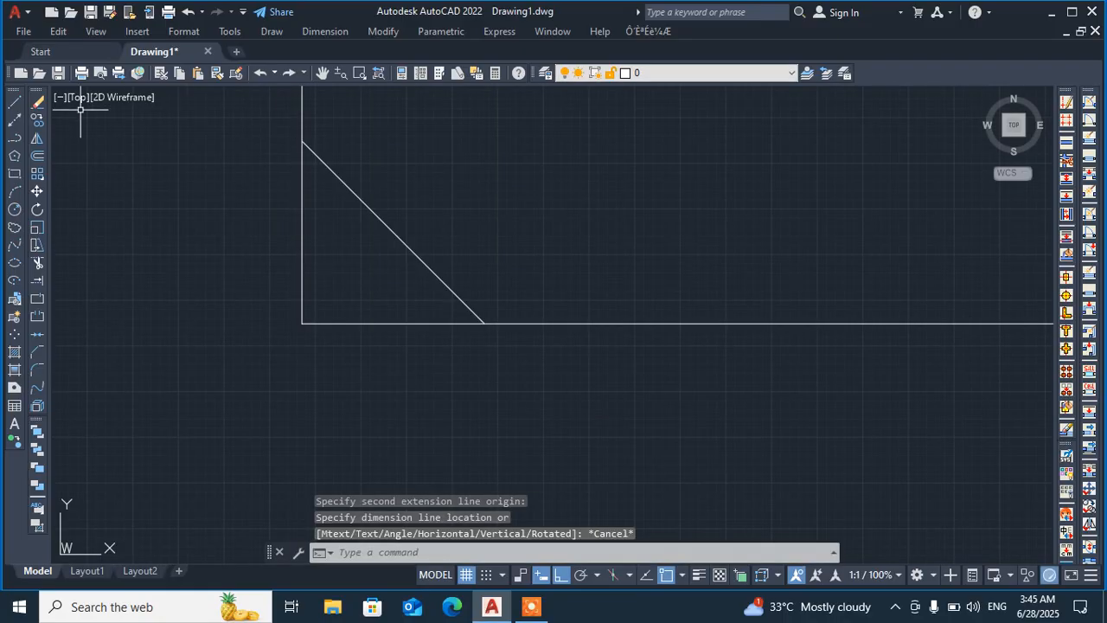
Trace the vertical chamfer distance with line segments between the chamfer's upper end and the helper corner
{"action": "left_click", "coordinate": [15, 103]}
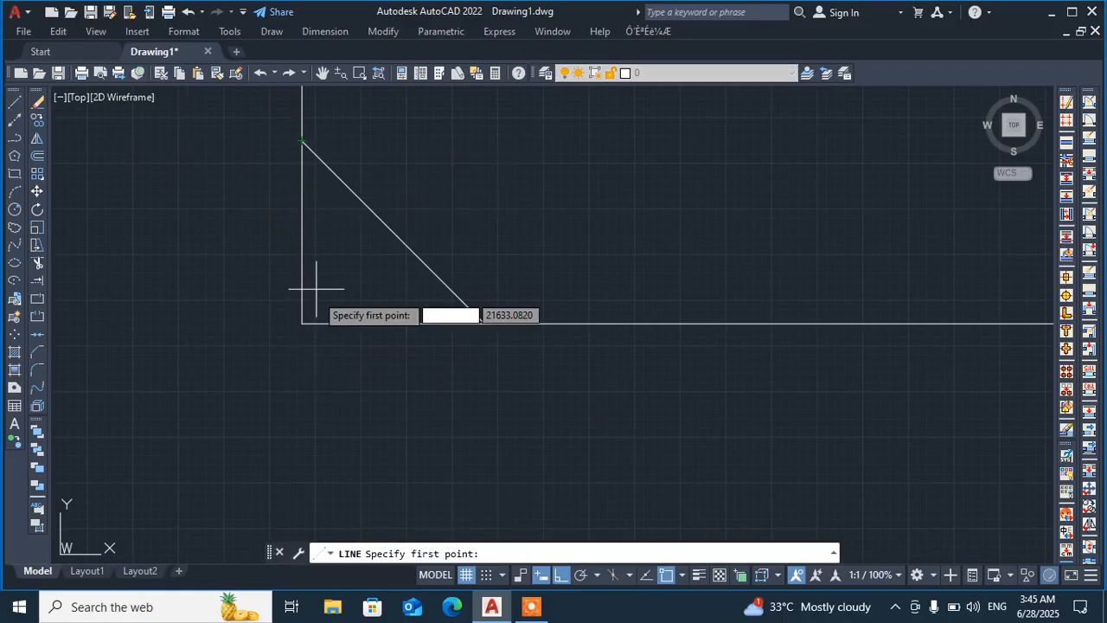
{"action": "left_click", "coordinate": [301, 140]}
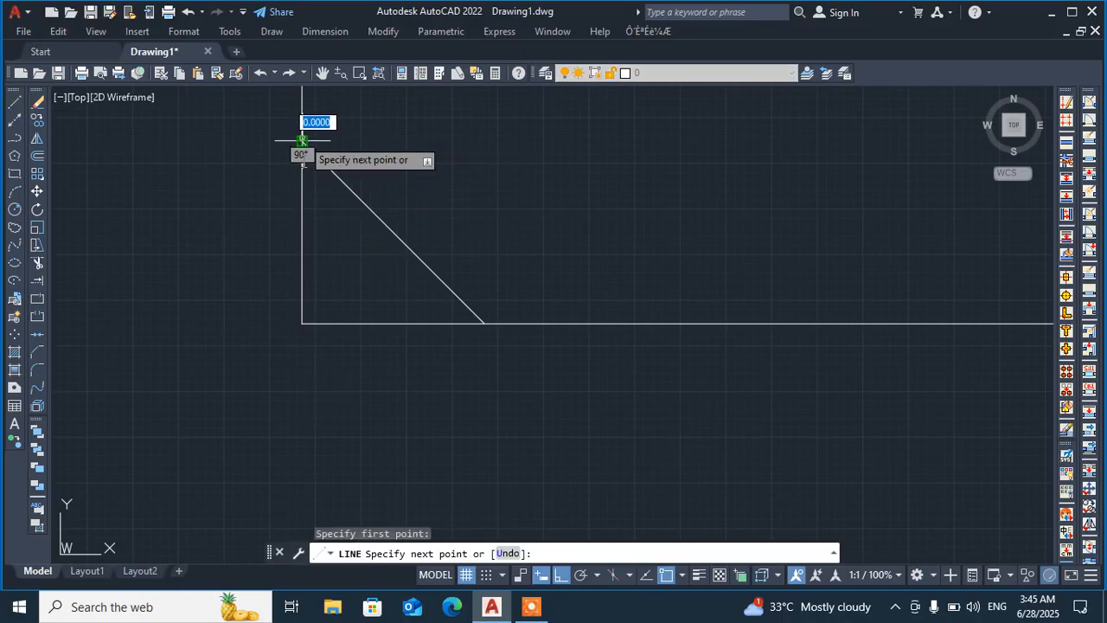
{"action": "left_click", "coordinate": [302, 323]}
{"action": "left_click", "coordinate": [302, 140]}
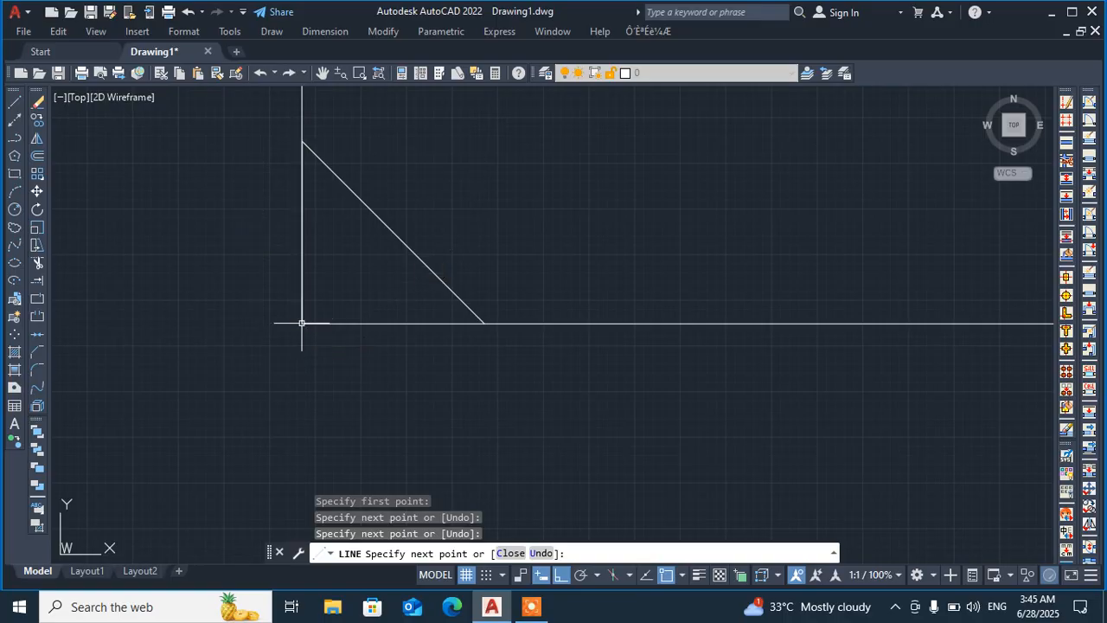
{"action": "key", "text": "Escape"}
Erase all the helper lines at the chamfered rectangle's lower-left corner
{"action": "left_click", "coordinate": [347, 269]}
{"action": "left_click", "coordinate": [254, 354]}
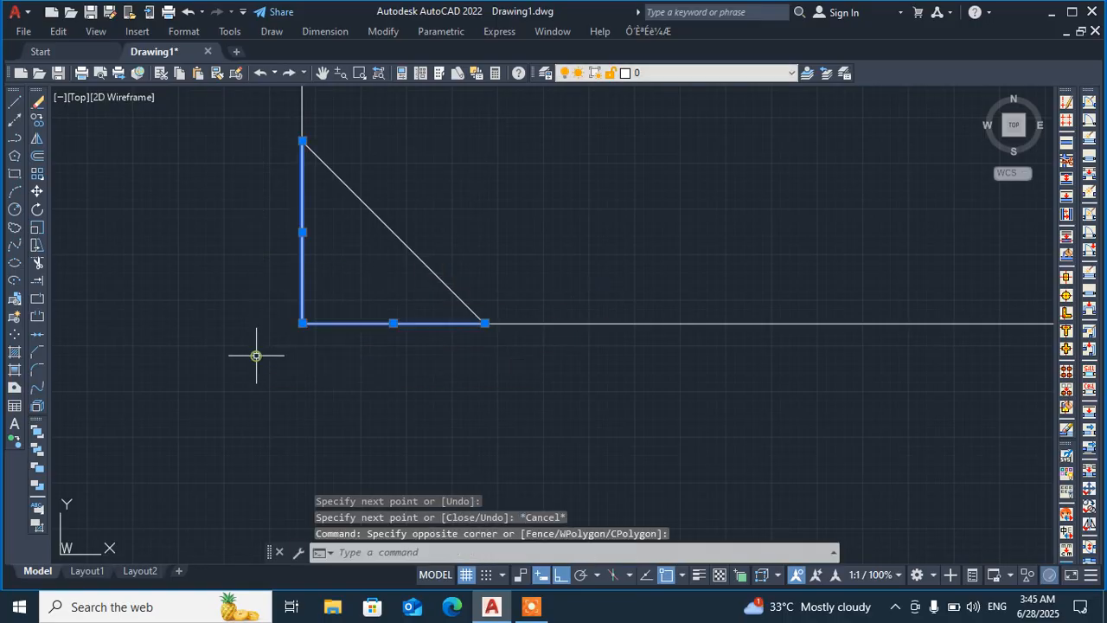
{"action": "key", "text": "Delete"}
{"action": "scroll", "coordinate": [268, 315], "scroll_direction": "down", "scroll_amount": 8}
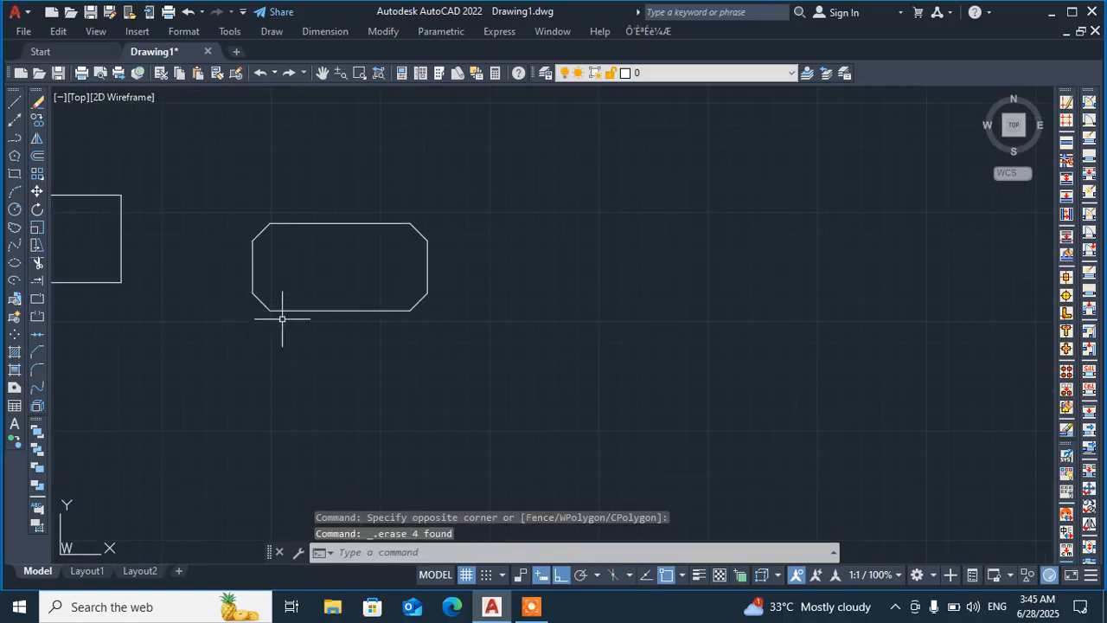
Start a third rectangle with the Fillet option, setting the fillet radius to 20
{"action": "scroll", "coordinate": [217, 240], "scroll_direction": "down", "scroll_amount": 6}
{"action": "left_click", "coordinate": [14, 176]}
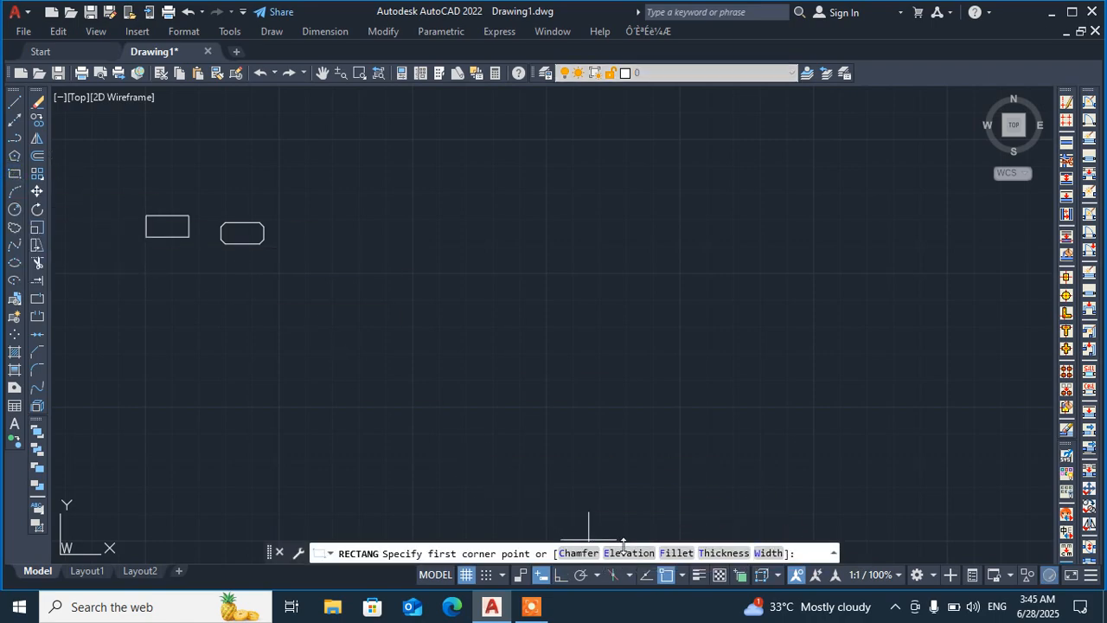
{"action": "left_click", "coordinate": [680, 555]}
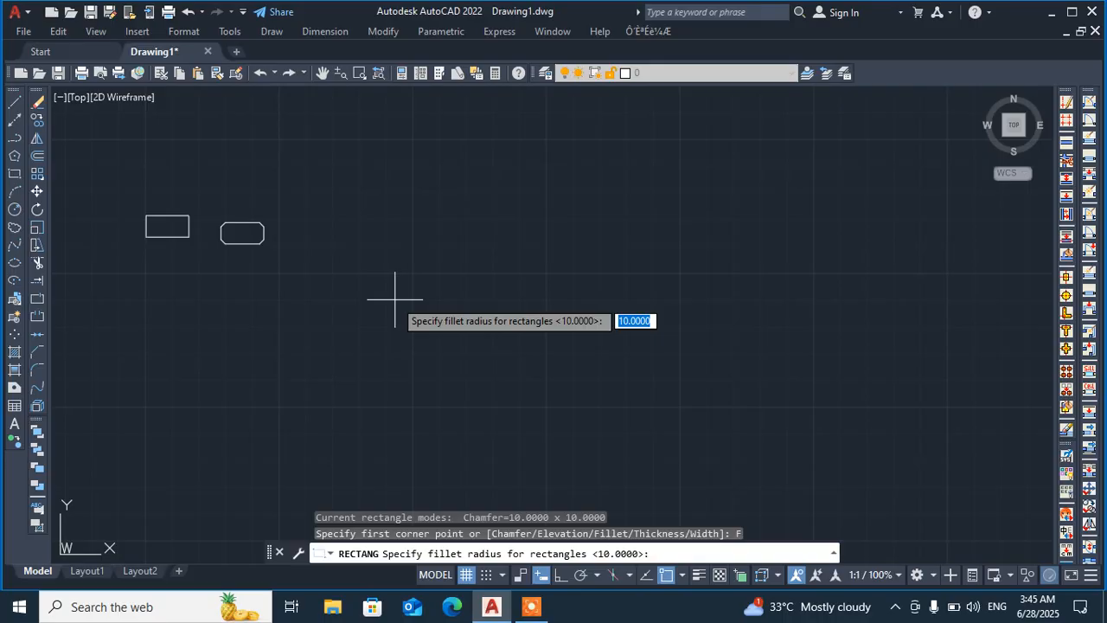
{"action": "type", "text": "20"}
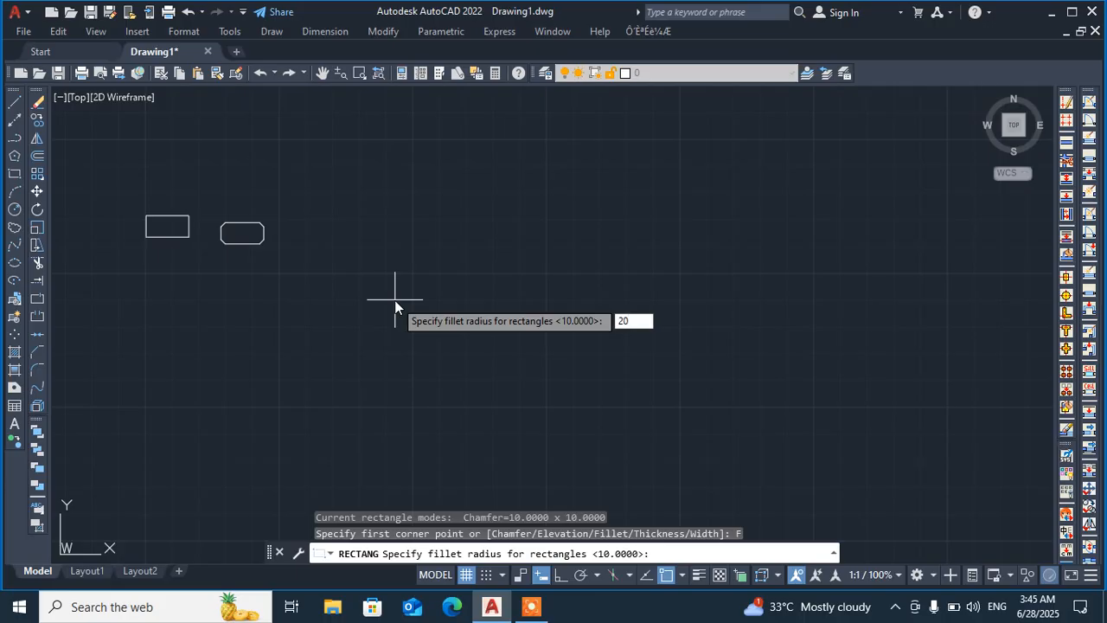
{"action": "key", "text": "Return"}
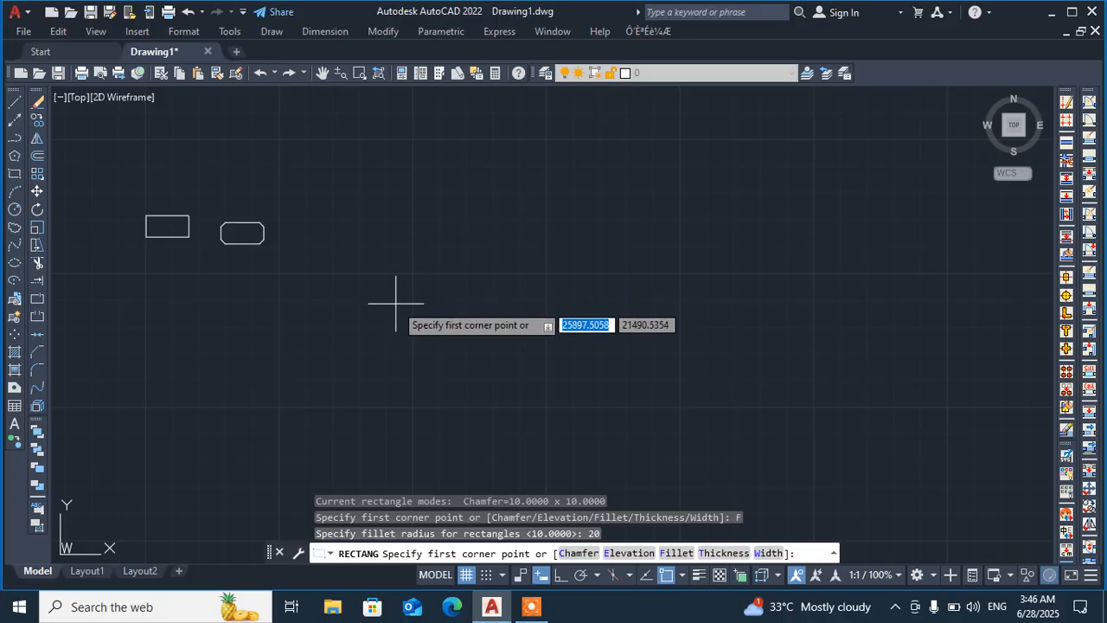
Place the filleted rectangle to the right of and below the chamfered one, 100 units long and 50 units high
{"action": "left_click", "coordinate": [396, 304]}
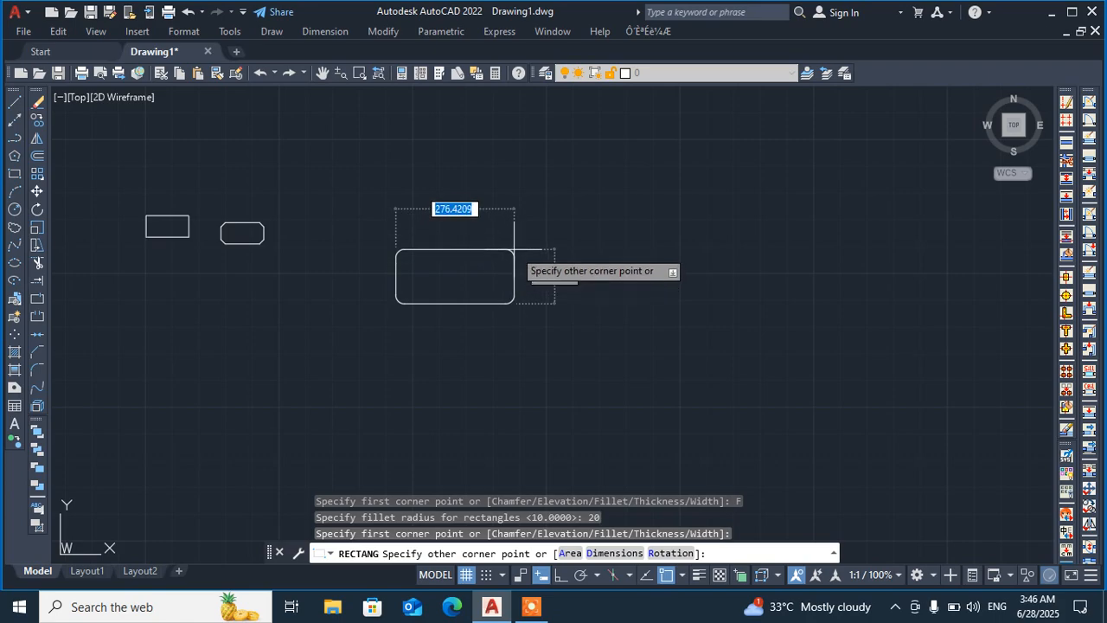
{"action": "type", "text": "100"}
{"action": "key", "text": "Tab"}
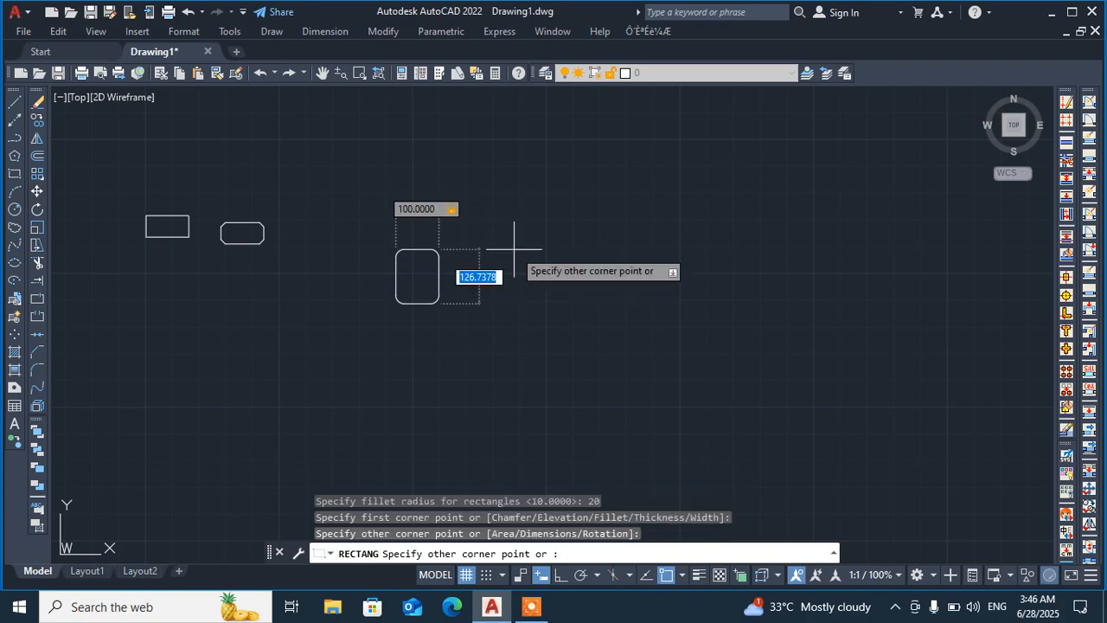
{"action": "type", "text": "5"}
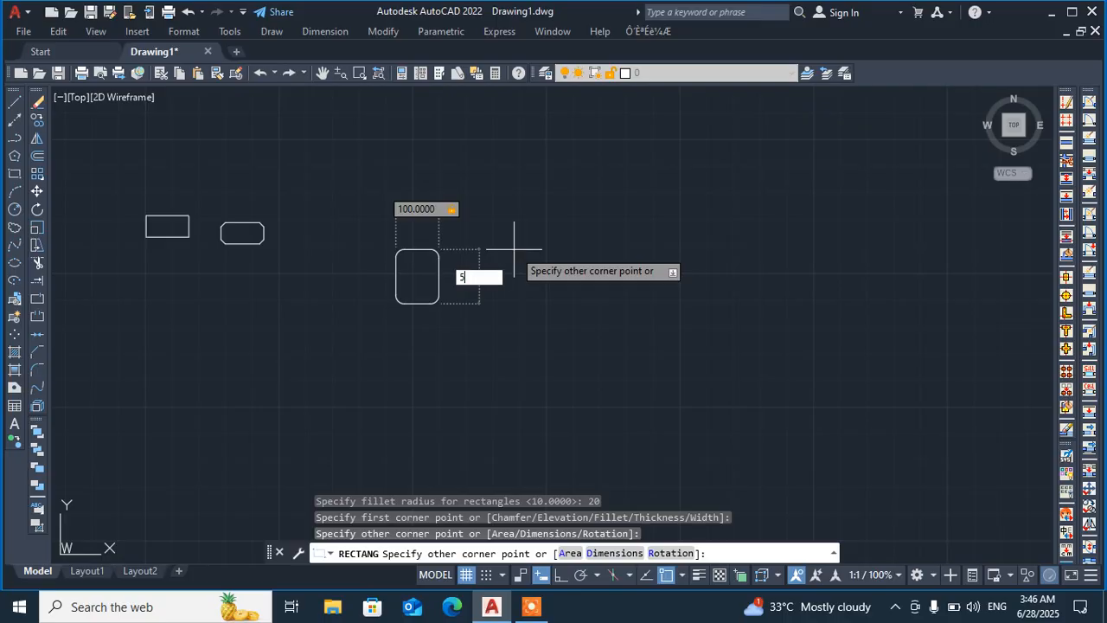
{"action": "type", "text": "0"}
{"action": "key", "text": "Return"}
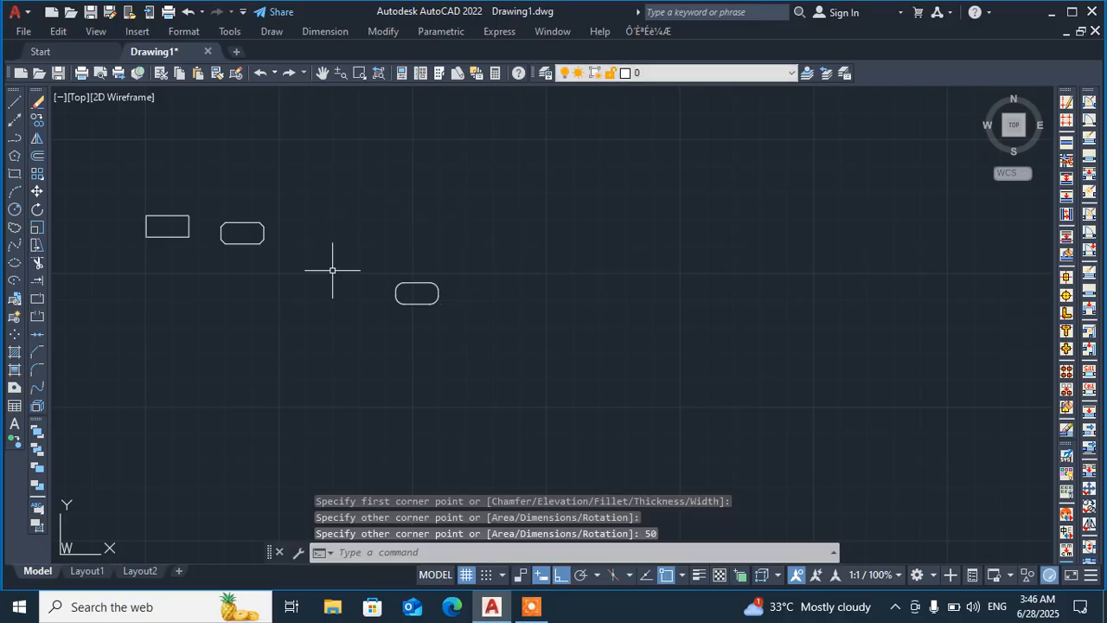
Examine the rounded corners of the filleted rectangle up close and compare them with the chamfered rectangle's corners
{"action": "scroll", "coordinate": [398, 298], "scroll_direction": "up", "scroll_amount": 8}
{"action": "scroll", "coordinate": [386, 256], "scroll_direction": "down", "scroll_amount": 10}
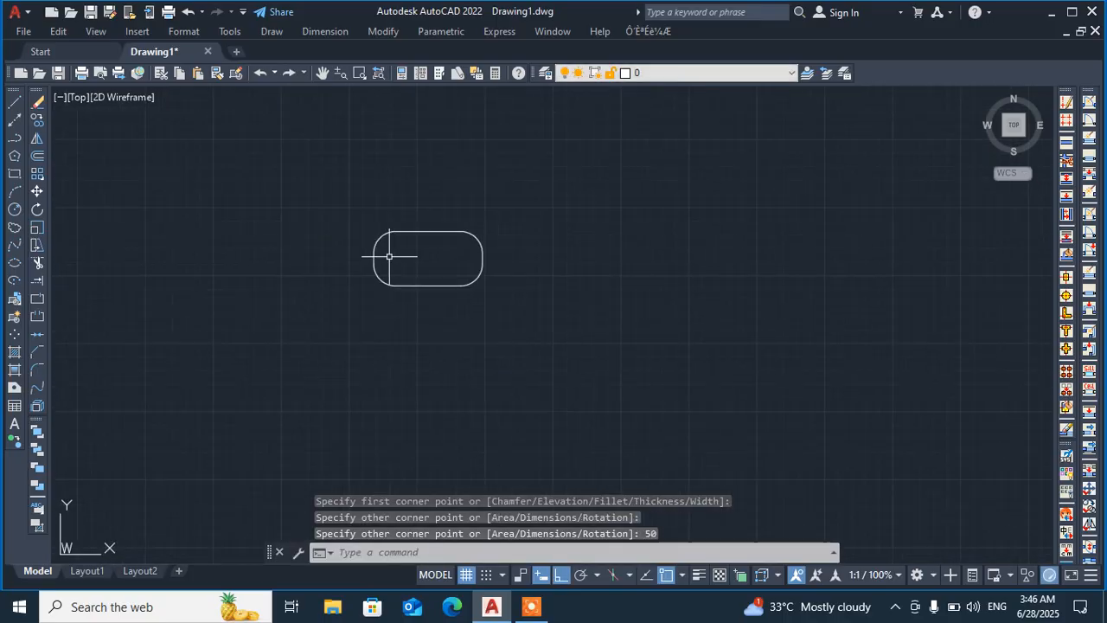
{"action": "scroll", "coordinate": [378, 246], "scroll_direction": "up", "scroll_amount": 8}
{"action": "scroll", "coordinate": [379, 245], "scroll_direction": "up", "scroll_amount": 5}
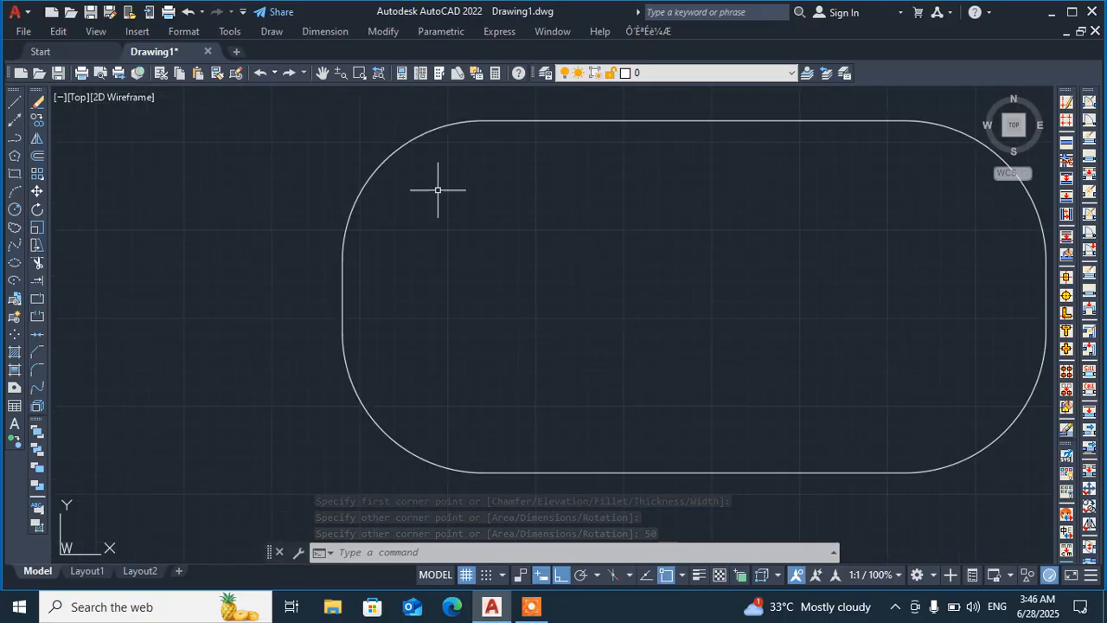
{"action": "scroll", "coordinate": [358, 250], "scroll_direction": "down", "scroll_amount": 2}
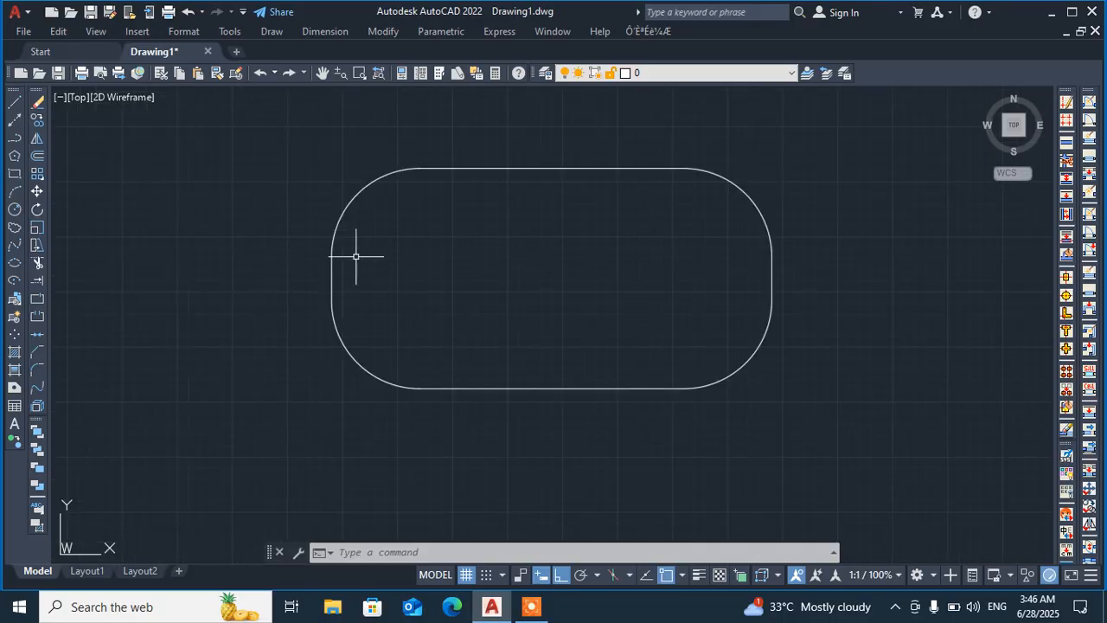
{"action": "scroll", "coordinate": [511, 202], "scroll_direction": "down", "scroll_amount": 8}
{"action": "scroll", "coordinate": [337, 141], "scroll_direction": "up", "scroll_amount": 9}
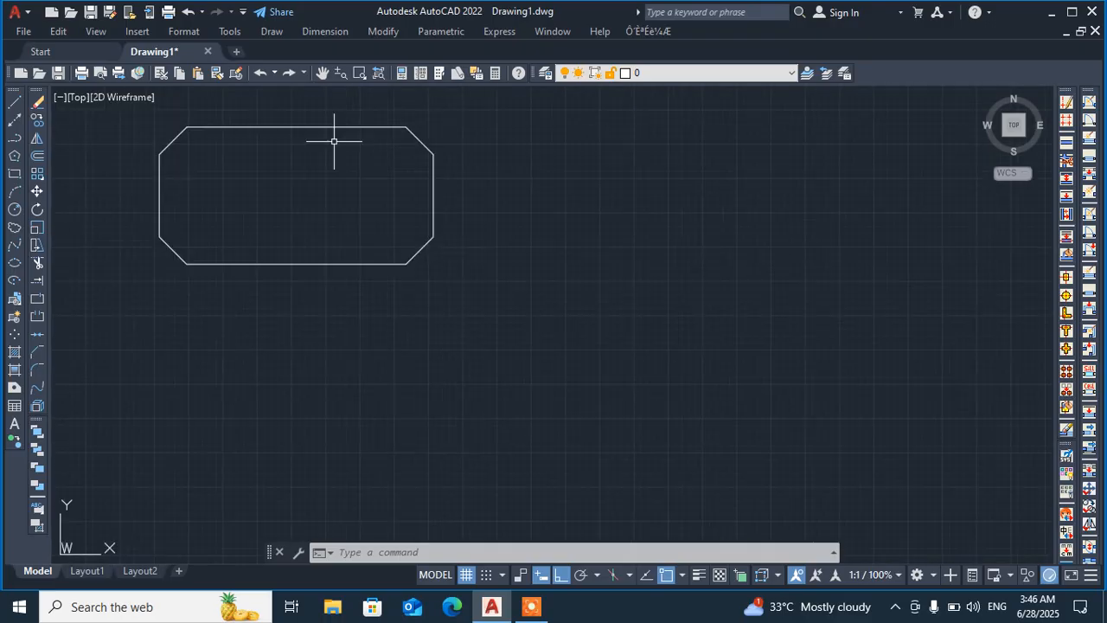
{"action": "scroll", "coordinate": [242, 285], "scroll_direction": "down", "scroll_amount": 7}
{"action": "scroll", "coordinate": [475, 378], "scroll_direction": "up", "scroll_amount": 7}
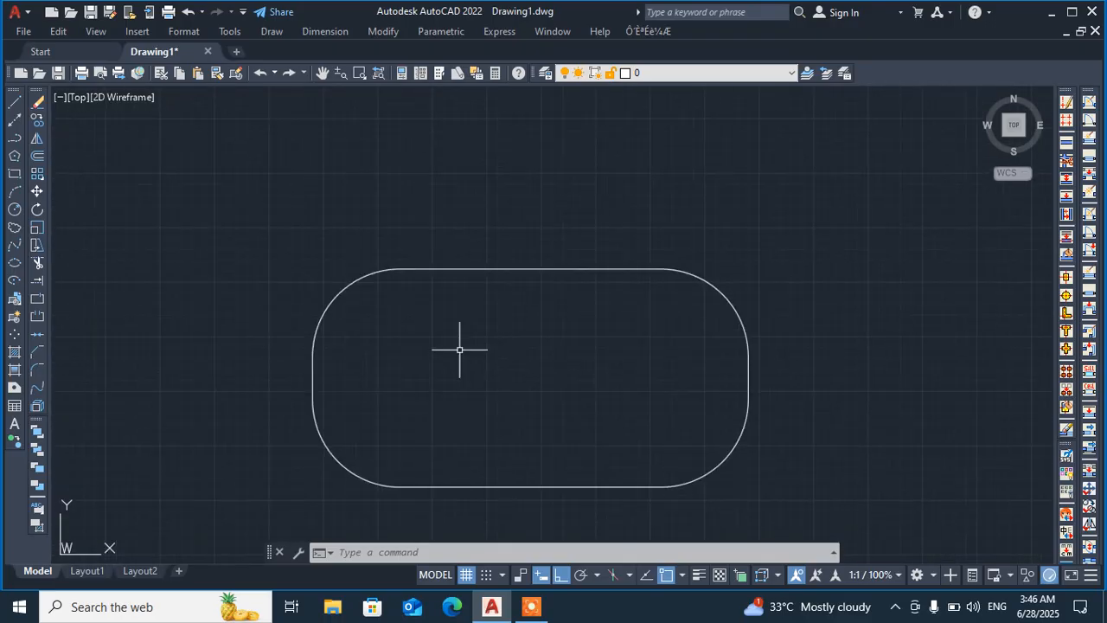
{"action": "left_click", "coordinate": [333, 291]}
{"action": "left_click", "coordinate": [350, 298]}
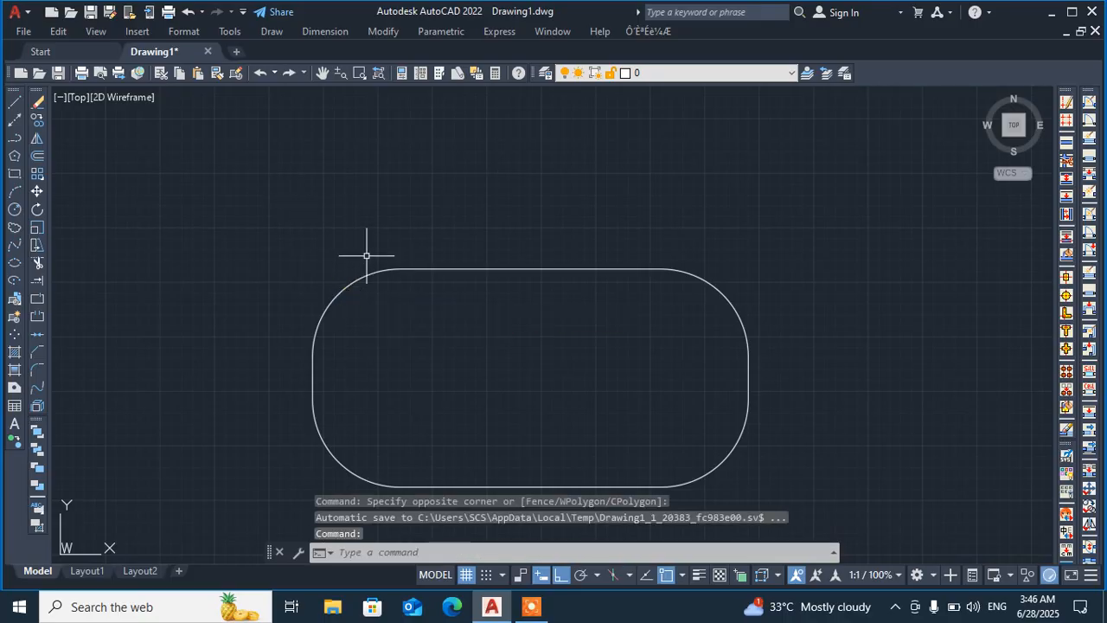
{"action": "scroll", "coordinate": [364, 302], "scroll_direction": "up", "scroll_amount": 8}
{"action": "scroll", "coordinate": [311, 247], "scroll_direction": "down", "scroll_amount": 8}
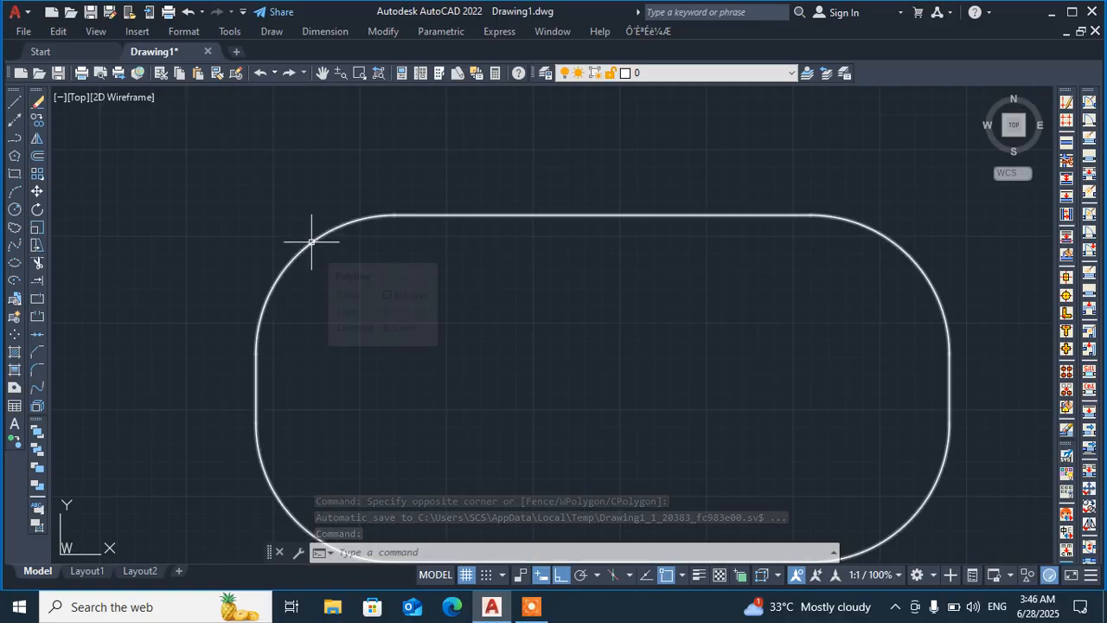
{"action": "scroll", "coordinate": [312, 241], "scroll_direction": "down", "scroll_amount": 6}
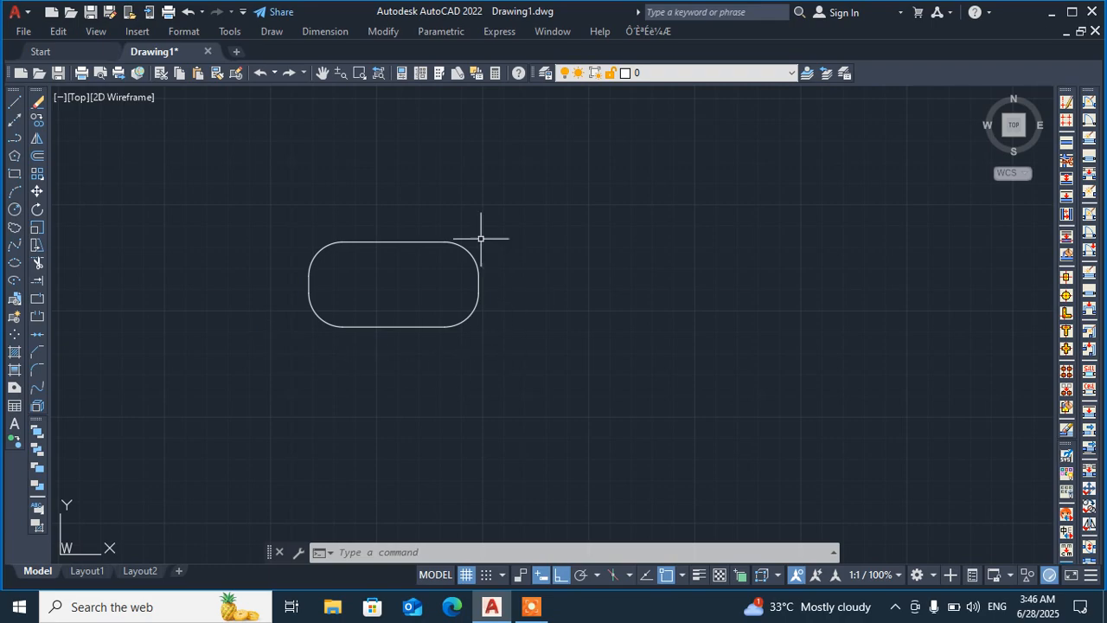
Draw a filleted rectangle with thickness 15, about 172 by 104 units, below and to the right of the existing filleted one
{"action": "scroll", "coordinate": [428, 239], "scroll_direction": "down", "scroll_amount": 4}
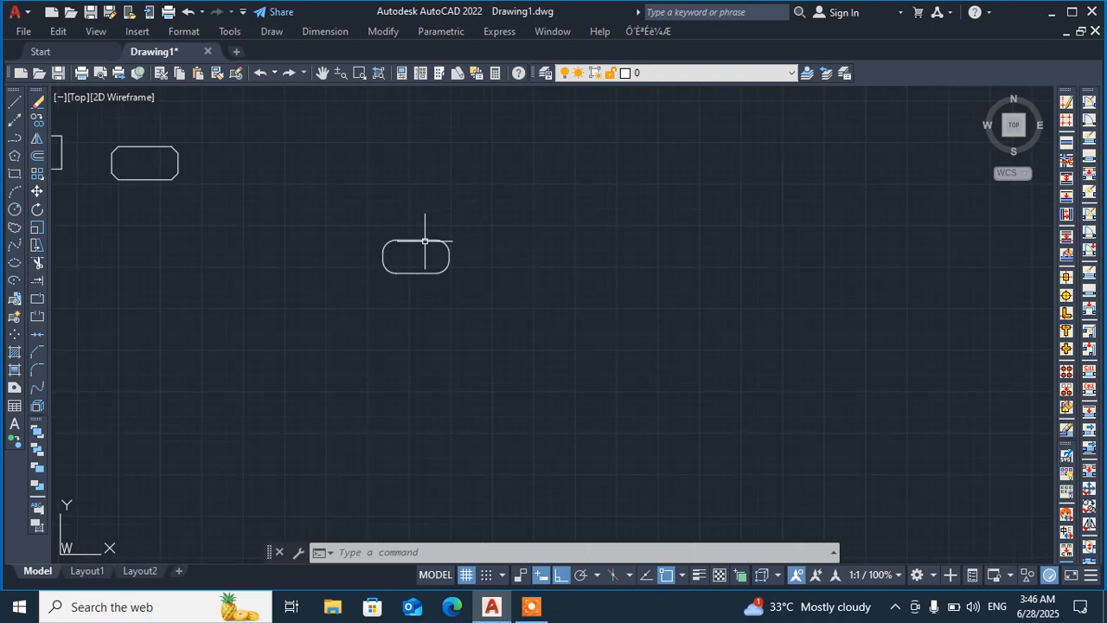
{"action": "left_click", "coordinate": [15, 174]}
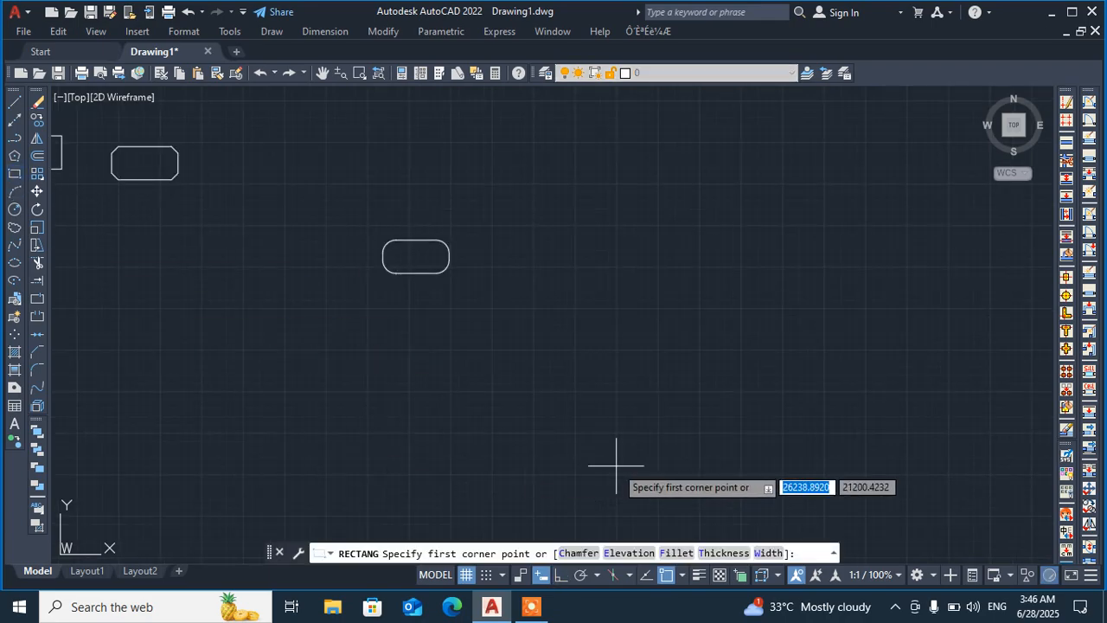
{"action": "left_click", "coordinate": [724, 554]}
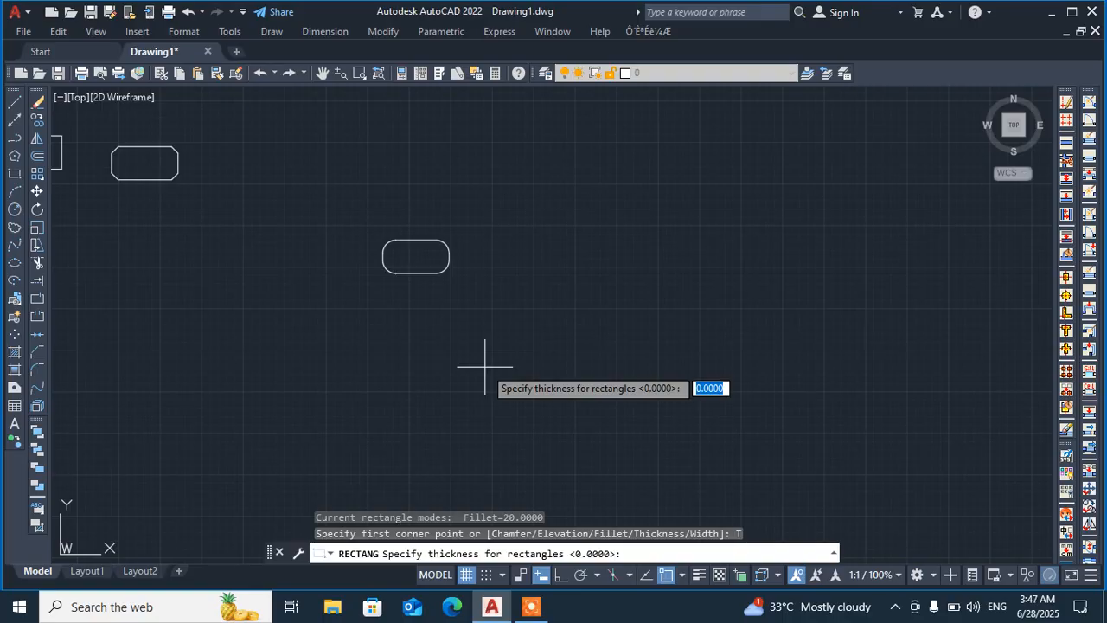
{"action": "type", "text": "15"}
{"action": "key", "text": "Return"}
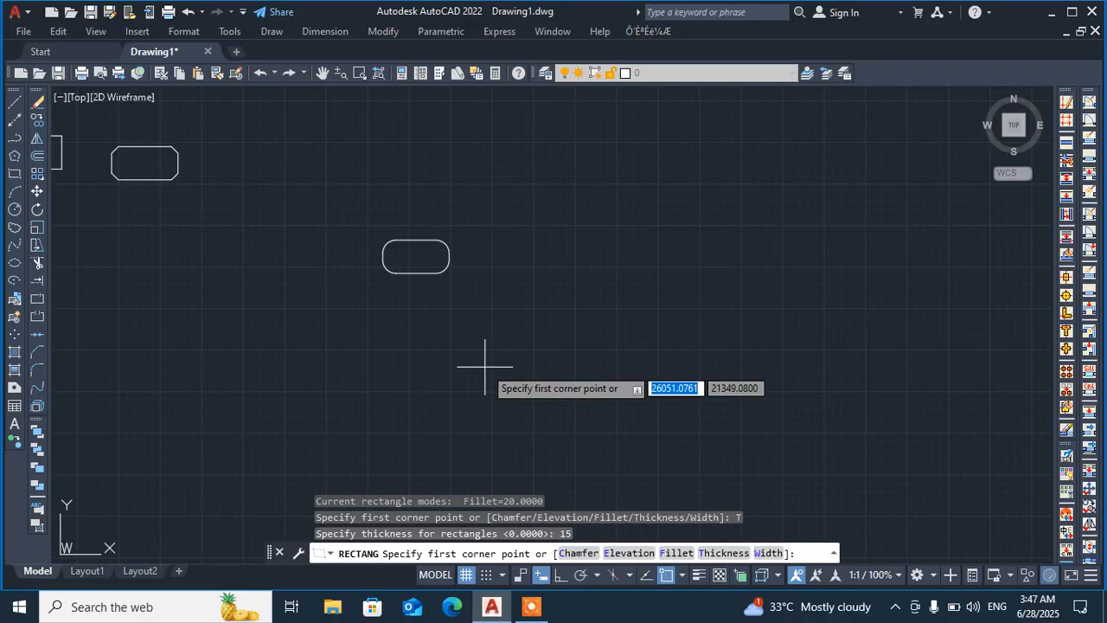
{"action": "left_click", "coordinate": [484, 366]}
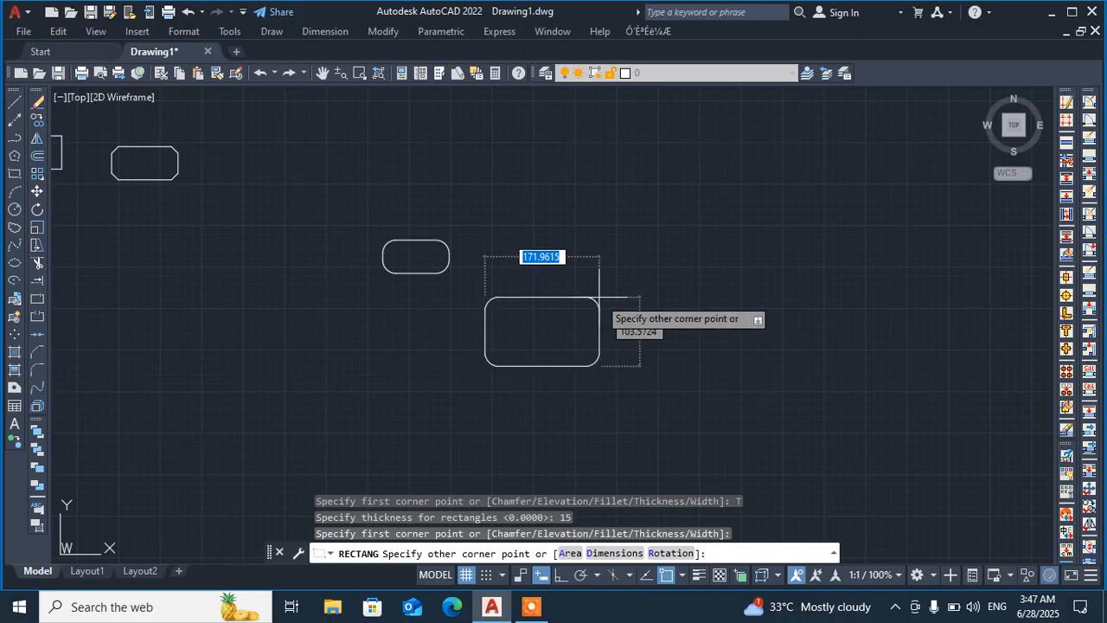
{"action": "left_click", "coordinate": [600, 297]}
Examine the corners and edges of the rectangle drawn with thickness and compare it with the smaller filleted rectangle
{"action": "scroll", "coordinate": [573, 299], "scroll_direction": "up", "scroll_amount": 6}
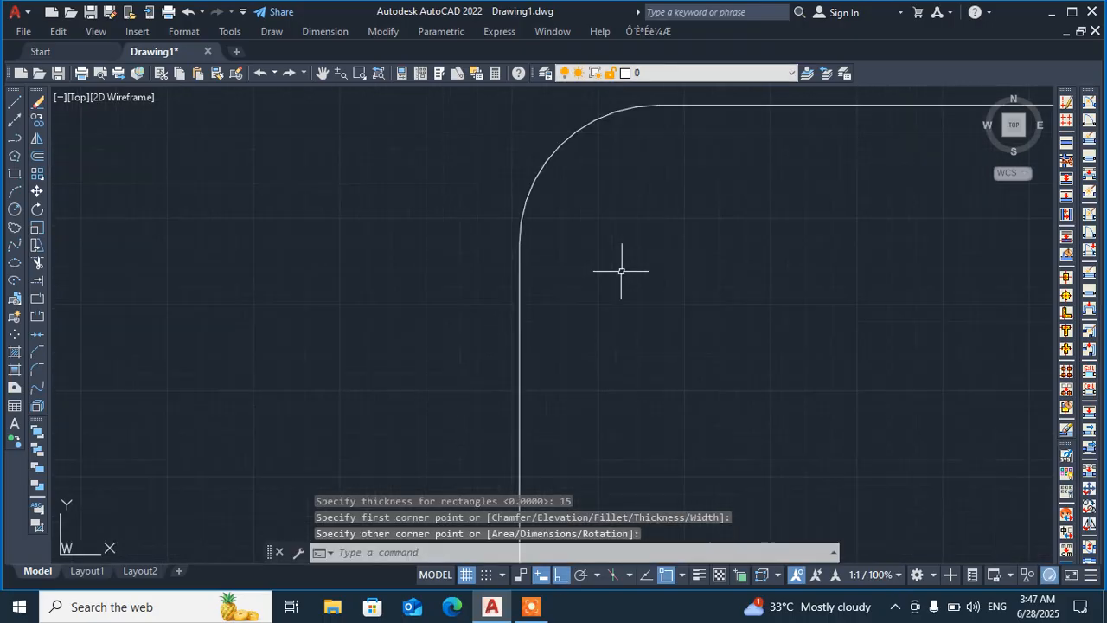
{"action": "scroll", "coordinate": [444, 326], "scroll_direction": "down", "scroll_amount": 5}
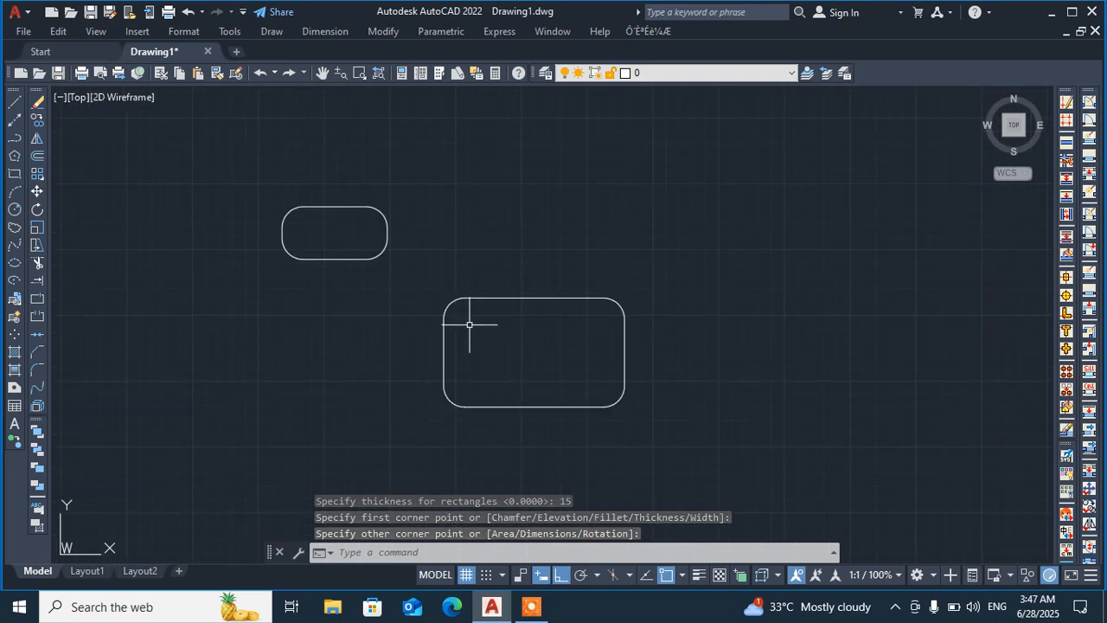
{"action": "scroll", "coordinate": [469, 320], "scroll_direction": "up", "scroll_amount": 5}
{"action": "scroll", "coordinate": [469, 325], "scroll_direction": "down", "scroll_amount": 4}
{"action": "scroll", "coordinate": [424, 349], "scroll_direction": "up", "scroll_amount": 8}
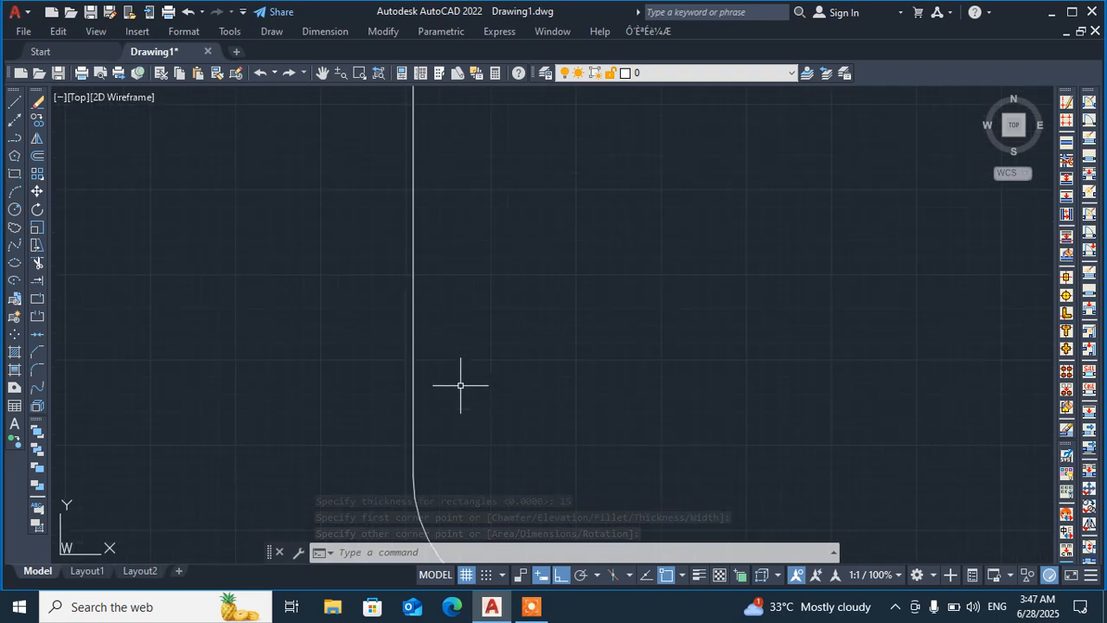
{"action": "scroll", "coordinate": [430, 386], "scroll_direction": "down", "scroll_amount": 5}
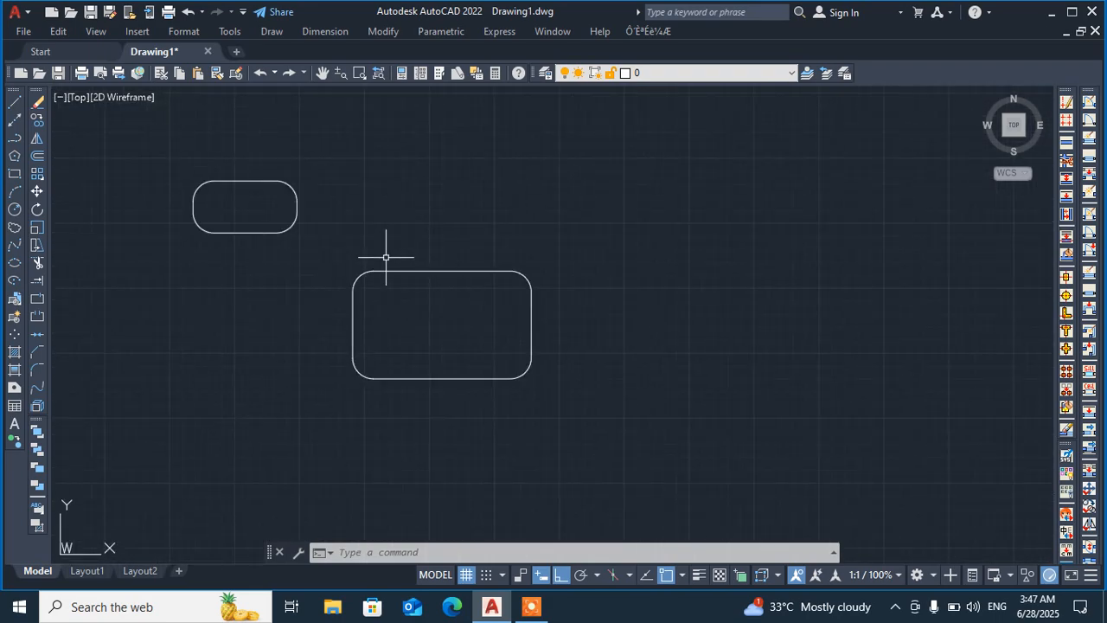
{"action": "scroll", "coordinate": [386, 257], "scroll_direction": "down", "scroll_amount": 4}
{"action": "scroll", "coordinate": [390, 271], "scroll_direction": "up", "scroll_amount": 10}
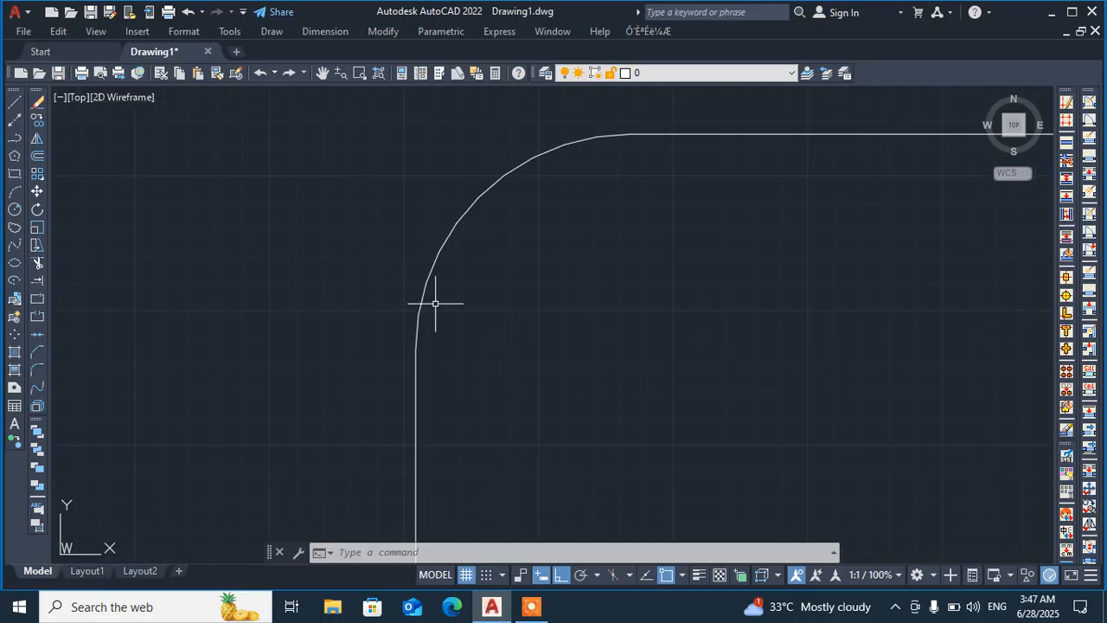
{"action": "scroll", "coordinate": [435, 303], "scroll_direction": "up", "scroll_amount": 5}
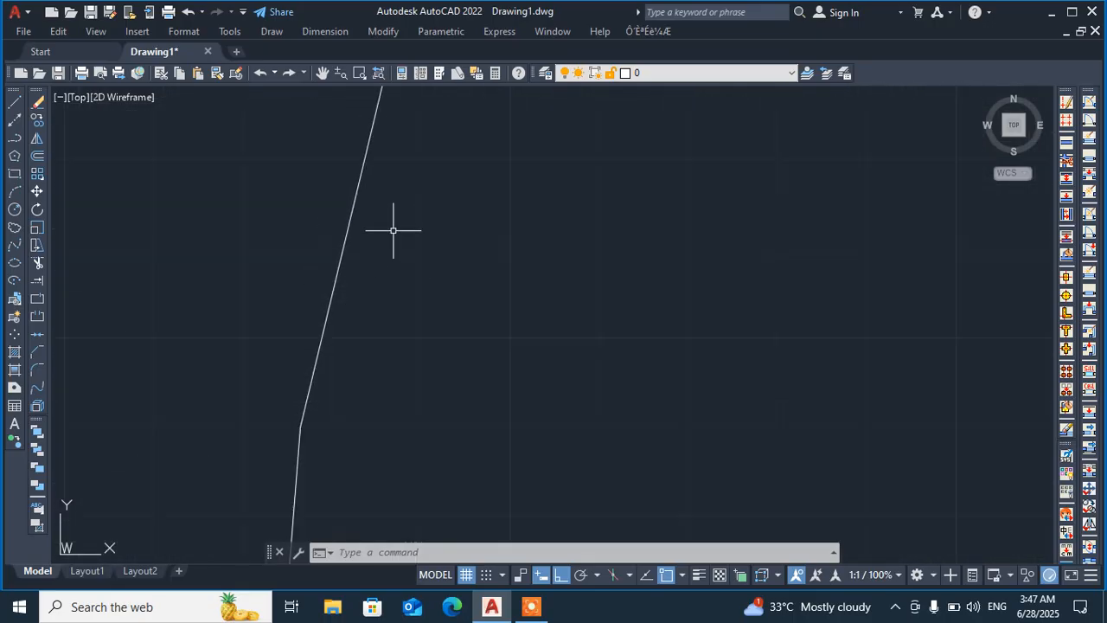
{"action": "scroll", "coordinate": [477, 234], "scroll_direction": "down", "scroll_amount": 10}
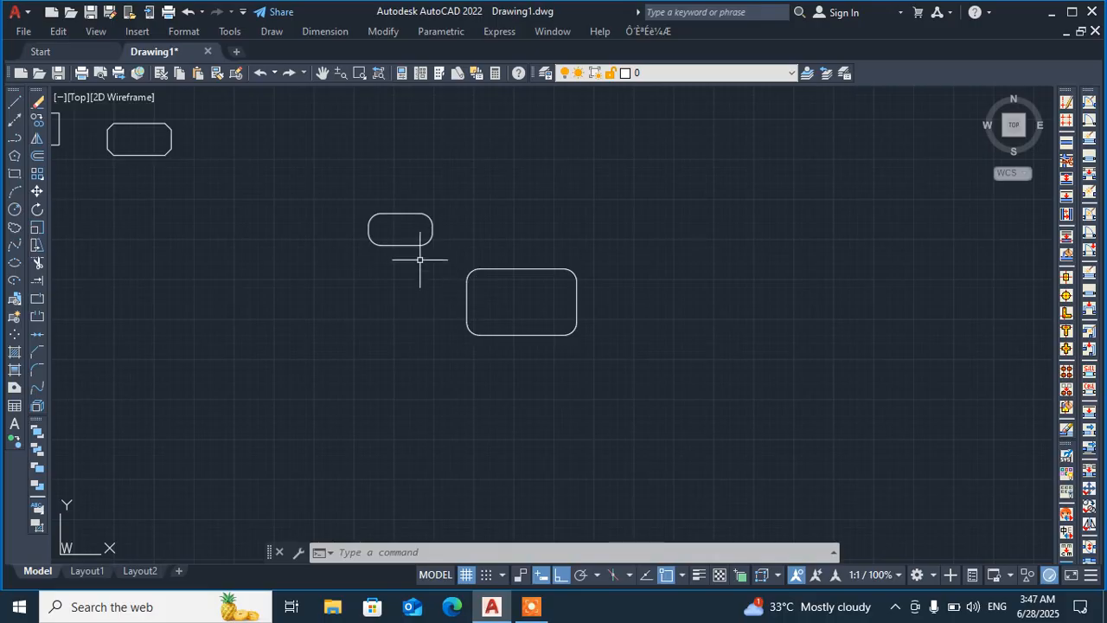
{"action": "scroll", "coordinate": [419, 259], "scroll_direction": "up", "scroll_amount": 6}
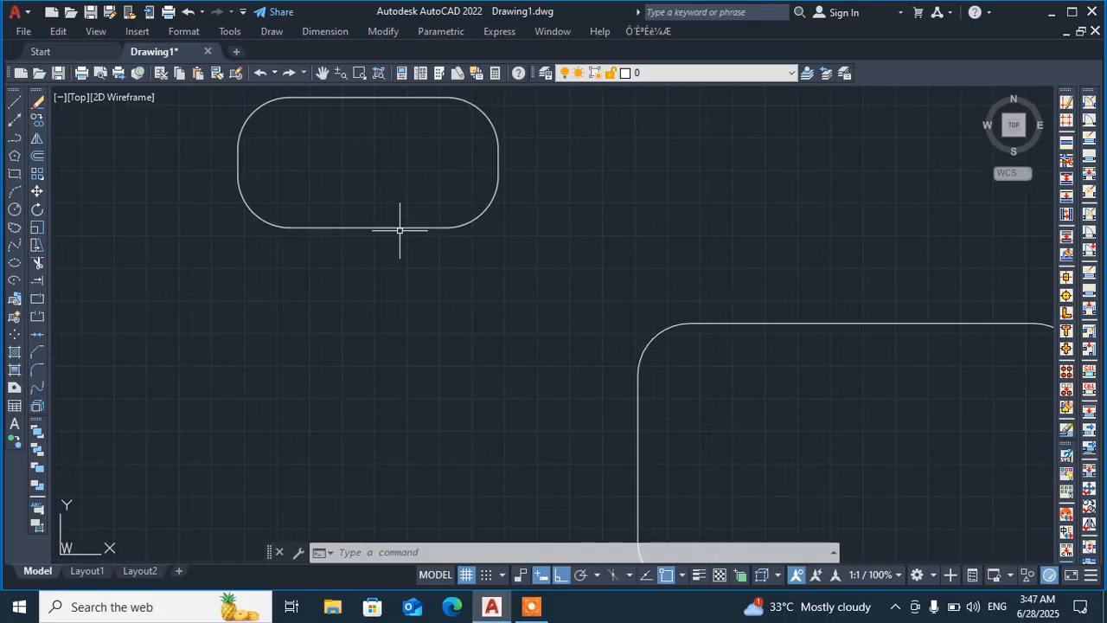
{"action": "scroll", "coordinate": [690, 385], "scroll_direction": "down", "scroll_amount": 6}
{"action": "middle_click_drag", "start_coordinate": [680, 376], "coordinate": [504, 344]}
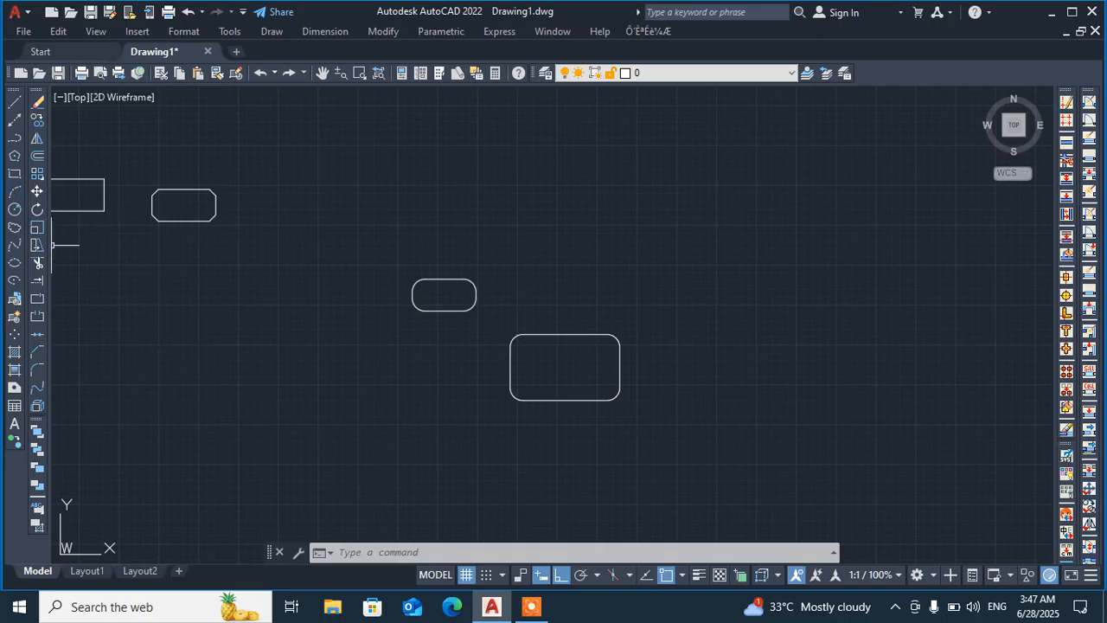
{"action": "left_click", "coordinate": [14, 175]}
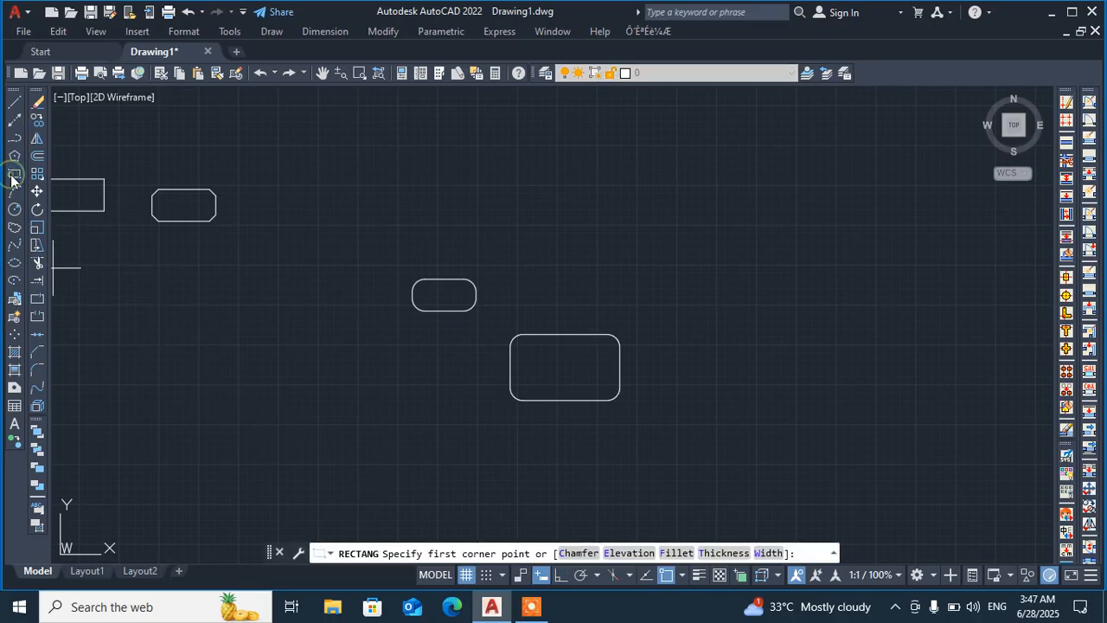
{"action": "left_click", "coordinate": [768, 553]}
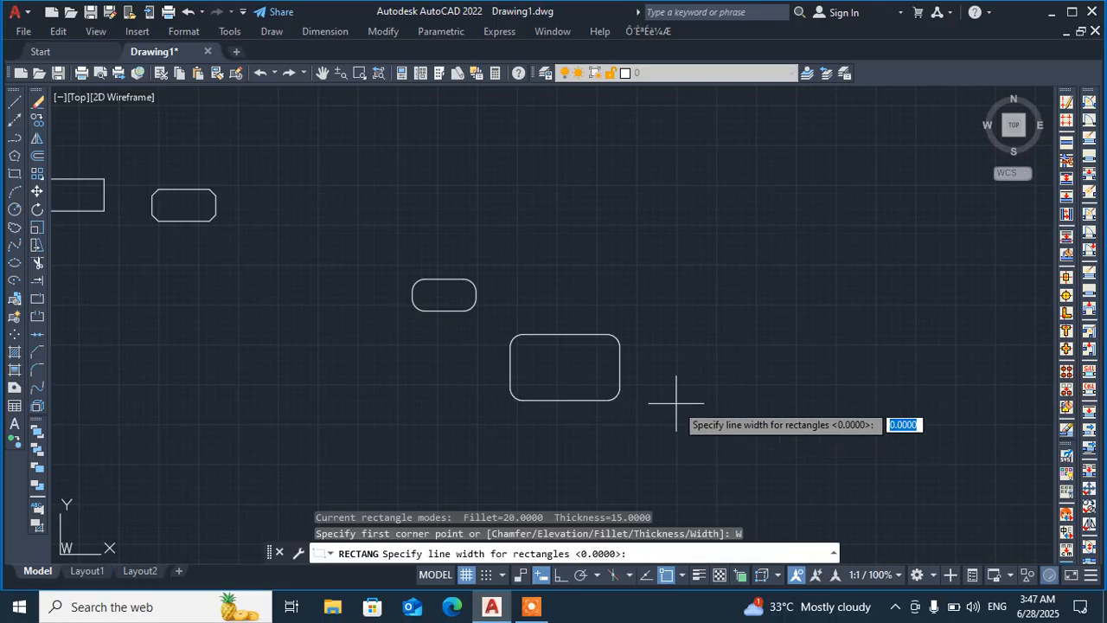
{"action": "left_click", "coordinate": [677, 403]}
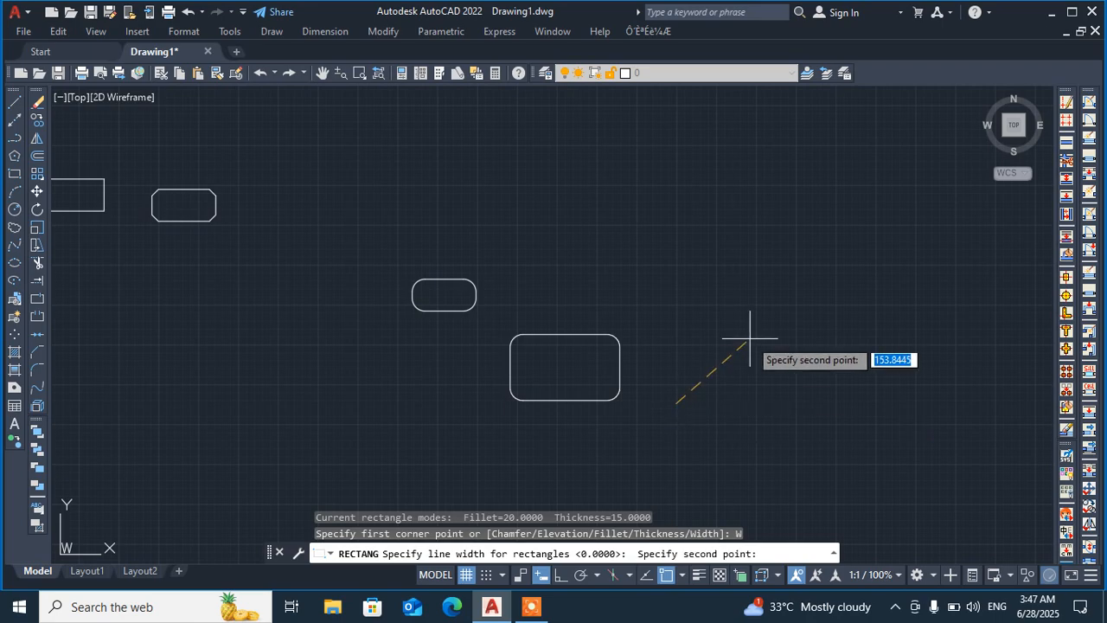
{"action": "key", "text": "Escape"}
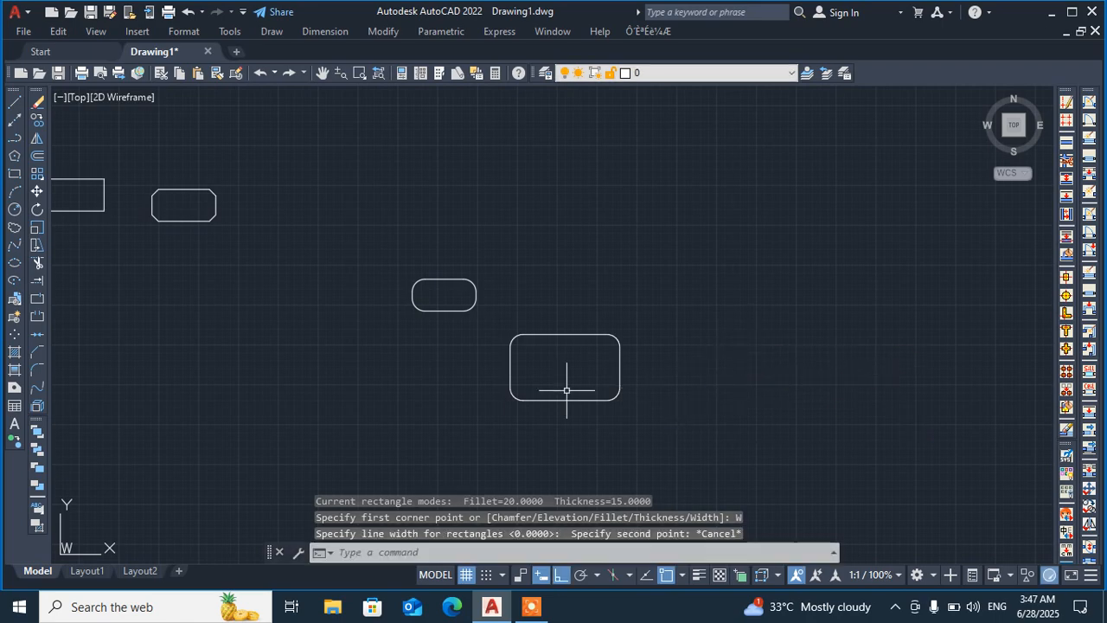
Draw a rectangle with line width 50, about 580 by 200 units, above and to the right of the filleted rectangles
{"action": "left_click", "coordinate": [14, 174]}
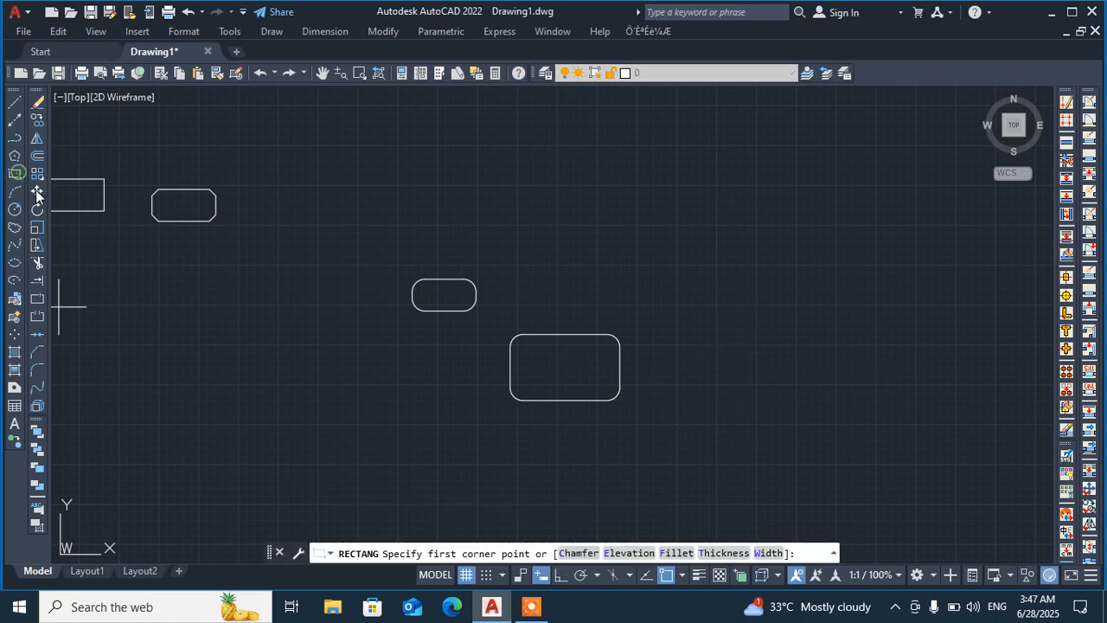
{"action": "left_click", "coordinate": [767, 553]}
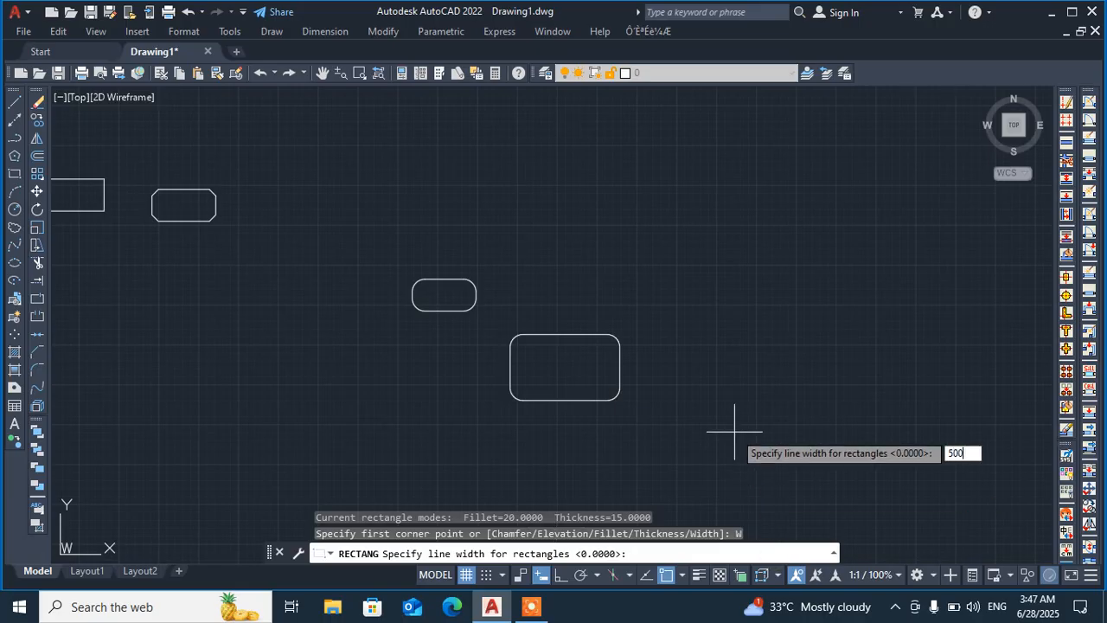
{"action": "key", "text": "Return"}
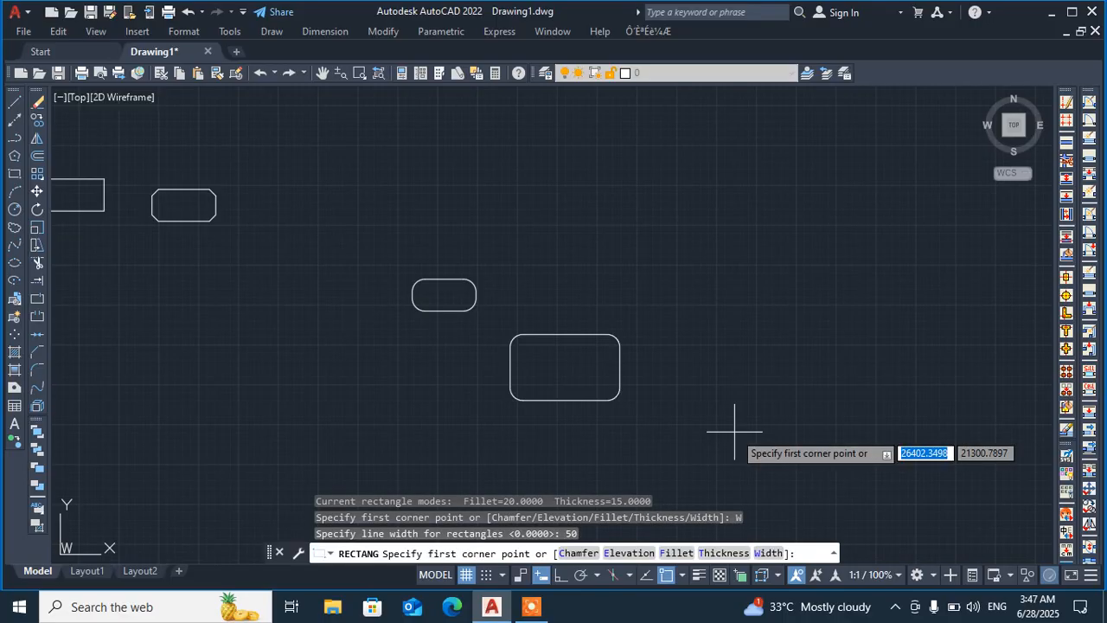
{"action": "left_click", "coordinate": [498, 159]}
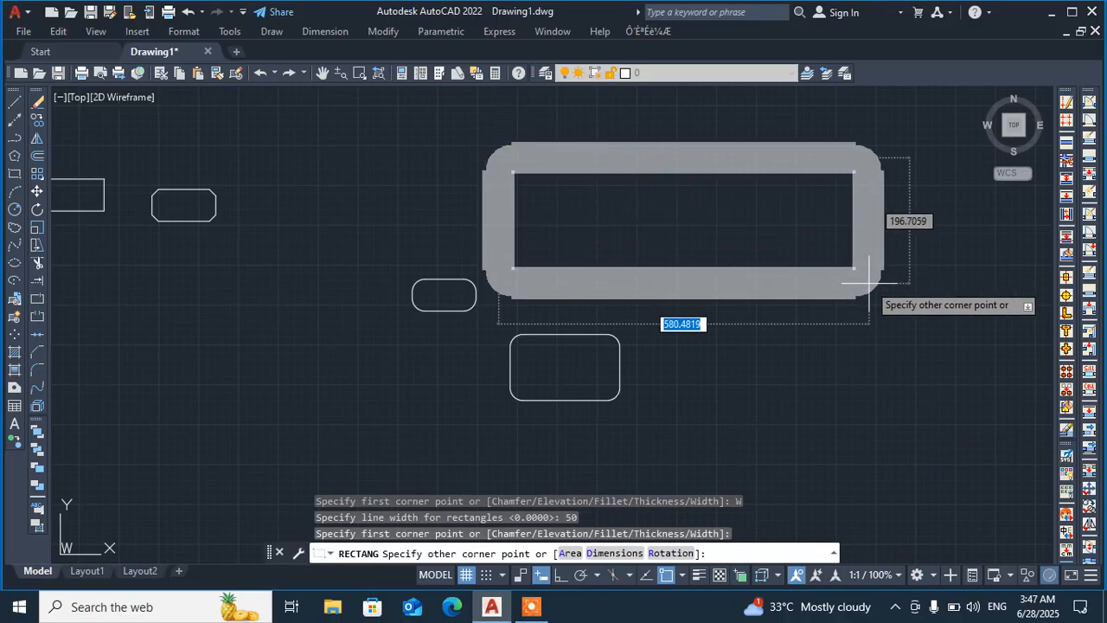
{"action": "left_click", "coordinate": [876, 288]}
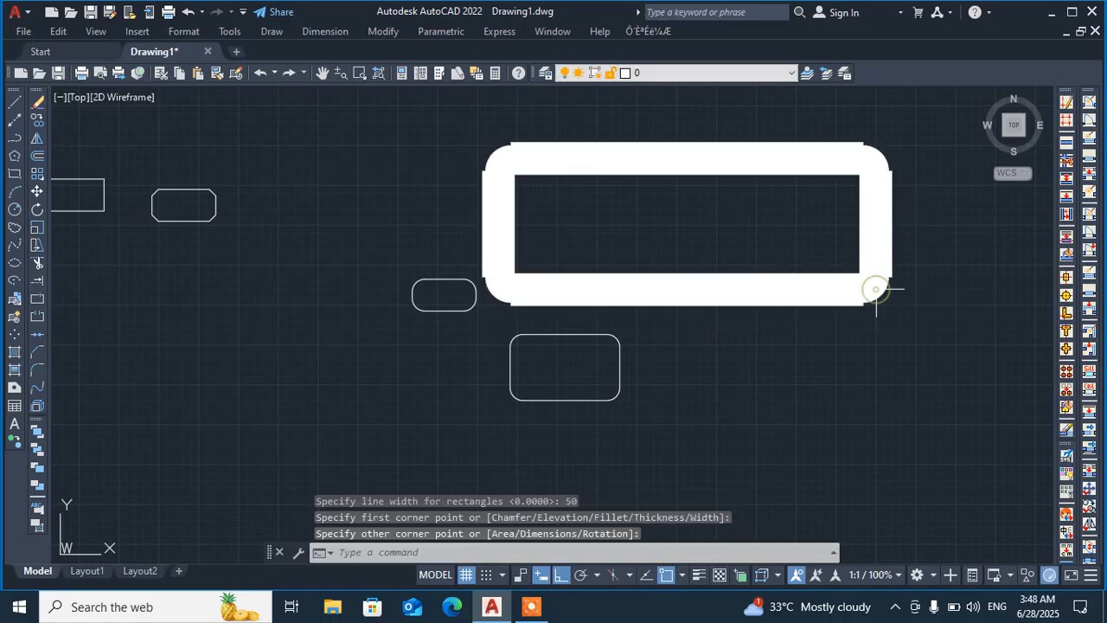
Examine the thick outline and rounded corners of the wide-line rectangle up close and against the other rectangles
{"action": "scroll", "coordinate": [537, 284], "scroll_direction": "up", "scroll_amount": 3}
{"action": "scroll", "coordinate": [573, 277], "scroll_direction": "down", "scroll_amount": 3}
{"action": "scroll", "coordinate": [597, 247], "scroll_direction": "up", "scroll_amount": 5}
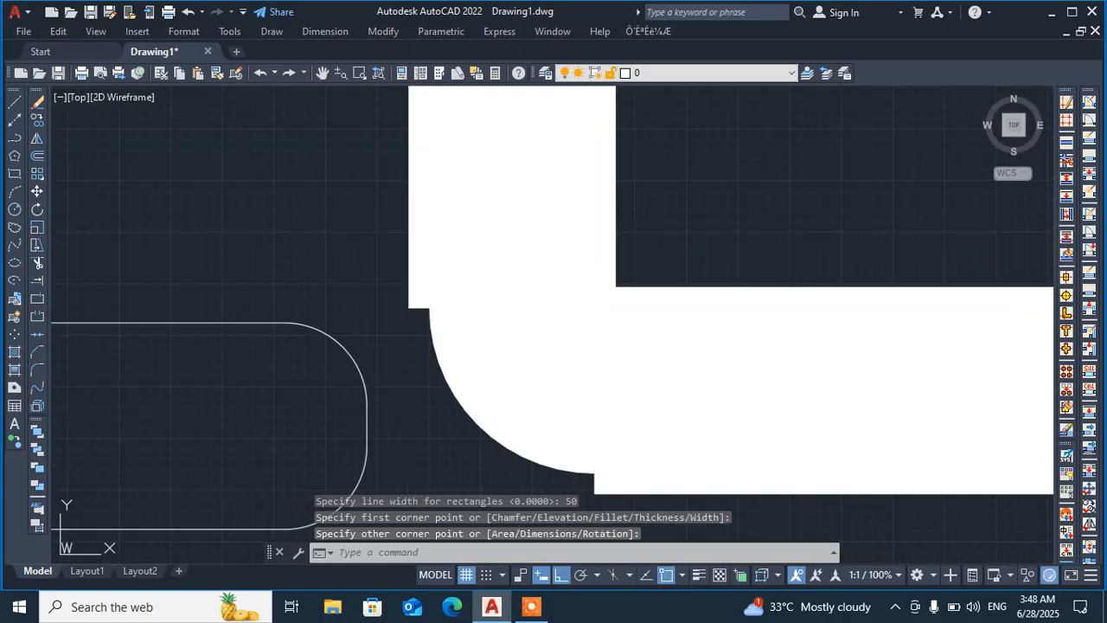
{"action": "scroll", "coordinate": [421, 340], "scroll_direction": "down", "scroll_amount": 4}
{"action": "scroll", "coordinate": [433, 185], "scroll_direction": "up", "scroll_amount": 3}
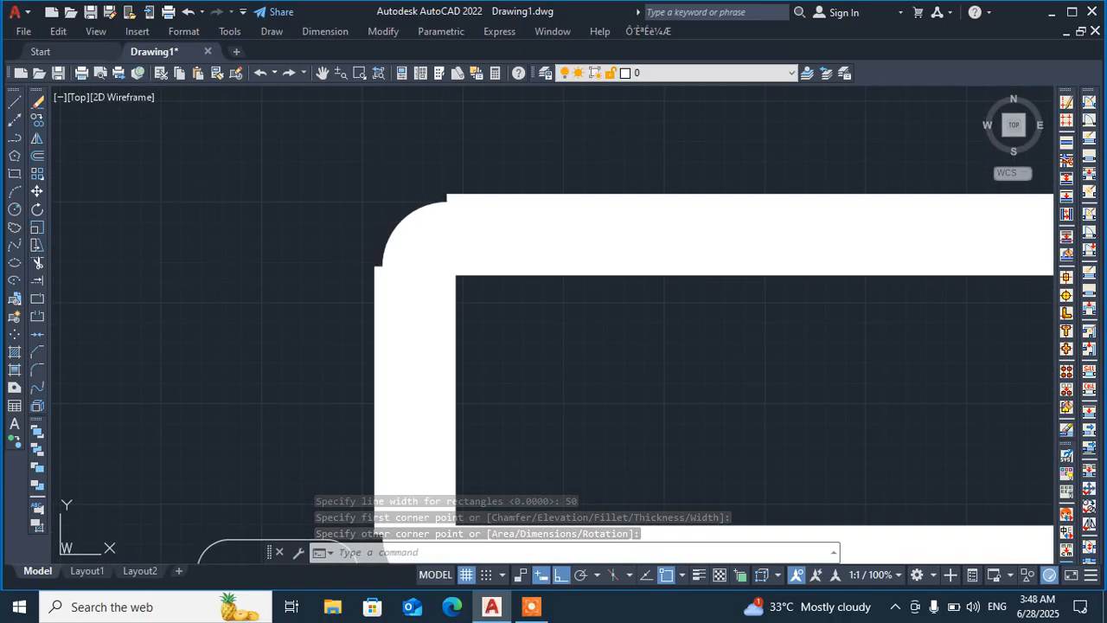
{"action": "scroll", "coordinate": [470, 249], "scroll_direction": "down", "scroll_amount": 6}
{"action": "scroll", "coordinate": [455, 250], "scroll_direction": "up", "scroll_amount": 5}
{"action": "scroll", "coordinate": [492, 158], "scroll_direction": "down", "scroll_amount": 8}
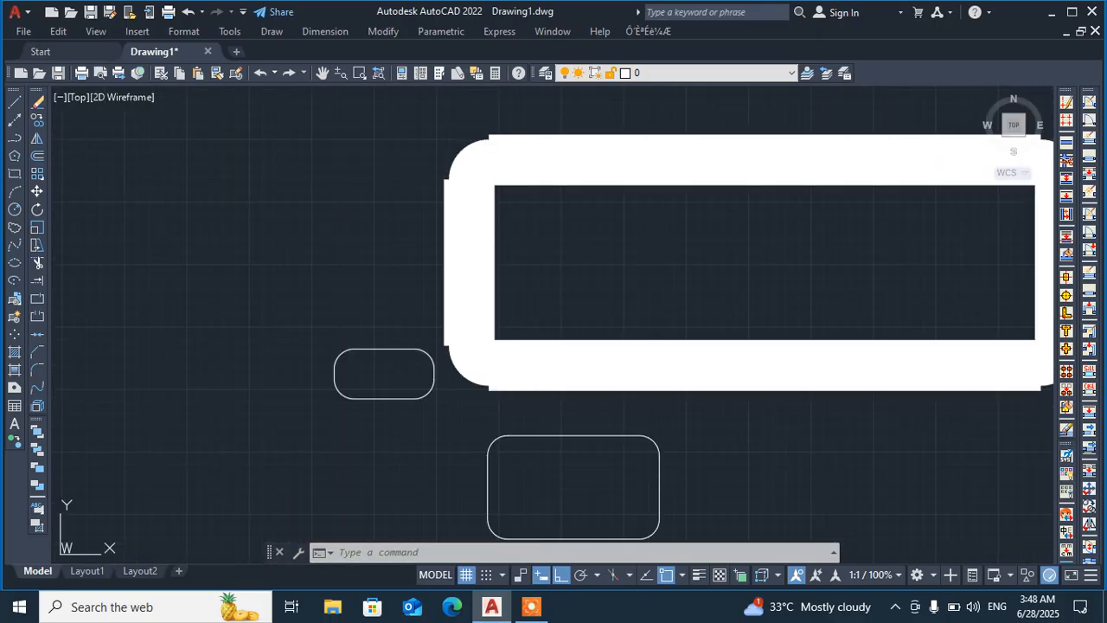
{"action": "scroll", "coordinate": [495, 302], "scroll_direction": "down", "scroll_amount": 6}
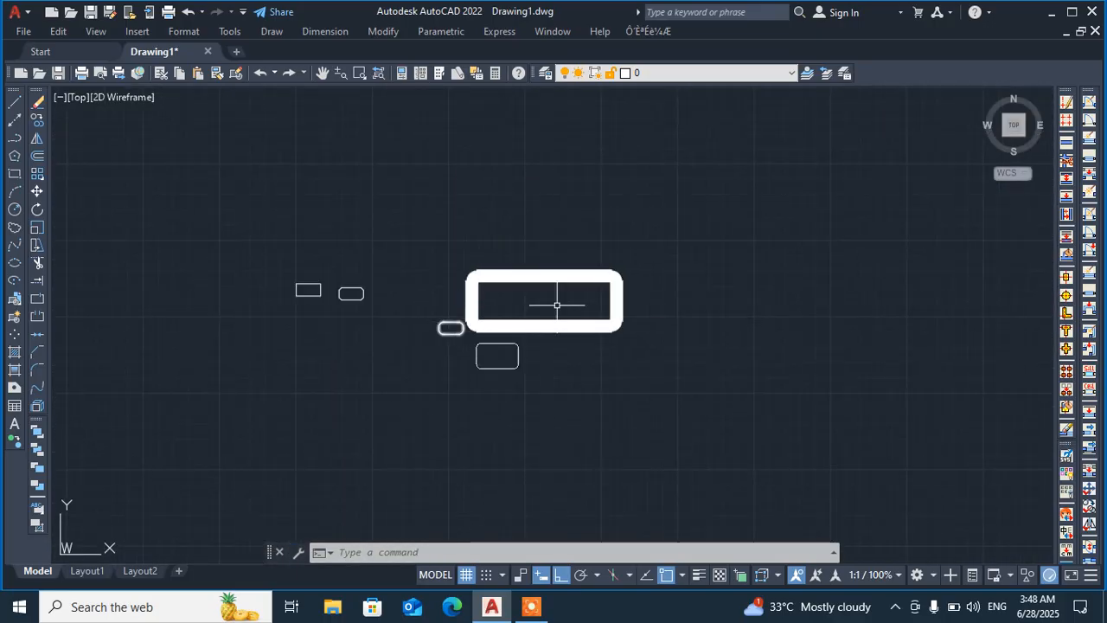
Draw another wide-line rectangle with elevation 40, below and to the right of the first wide-line one
{"action": "left_click", "coordinate": [16, 175]}
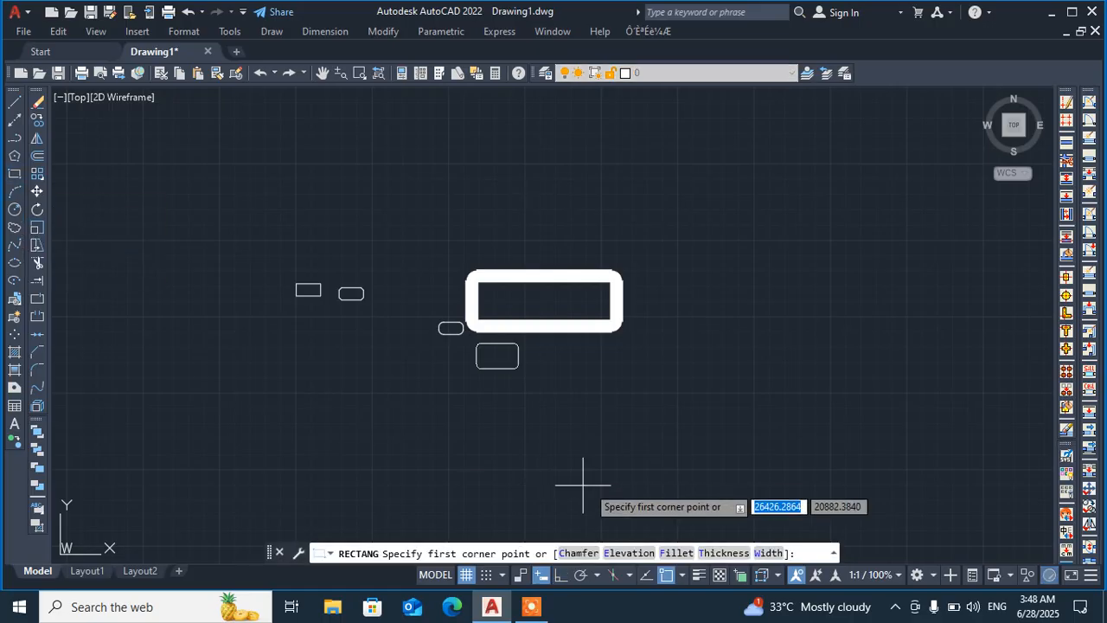
{"action": "left_click", "coordinate": [621, 561]}
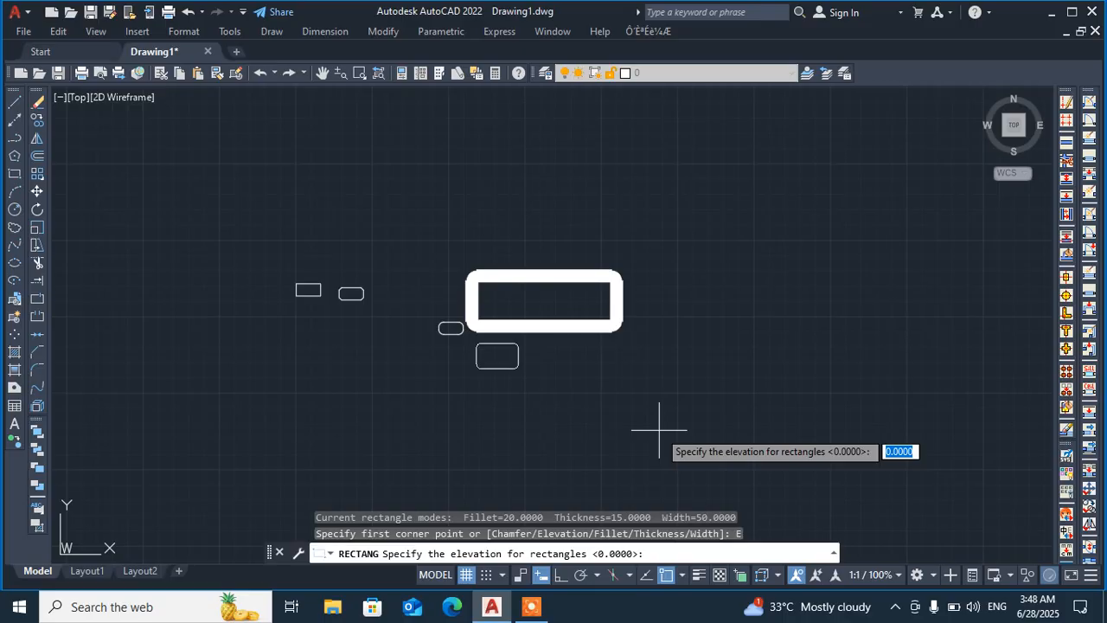
{"action": "type", "text": "40"}
{"action": "key", "text": "Return"}
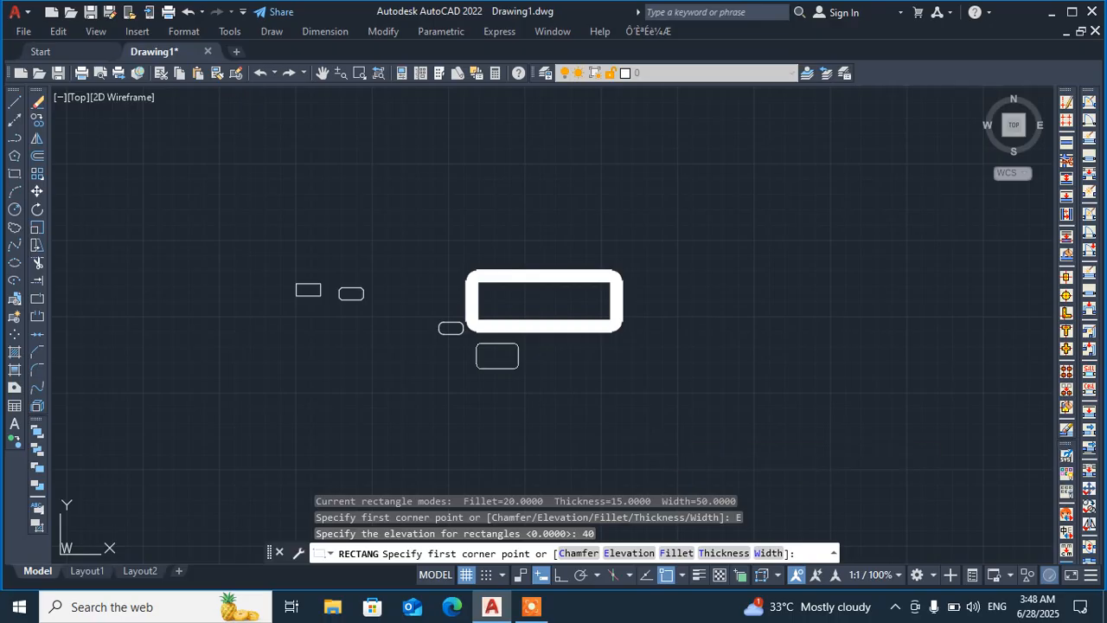
{"action": "left_click", "coordinate": [659, 429]}
{"action": "left_click", "coordinate": [850, 347]}
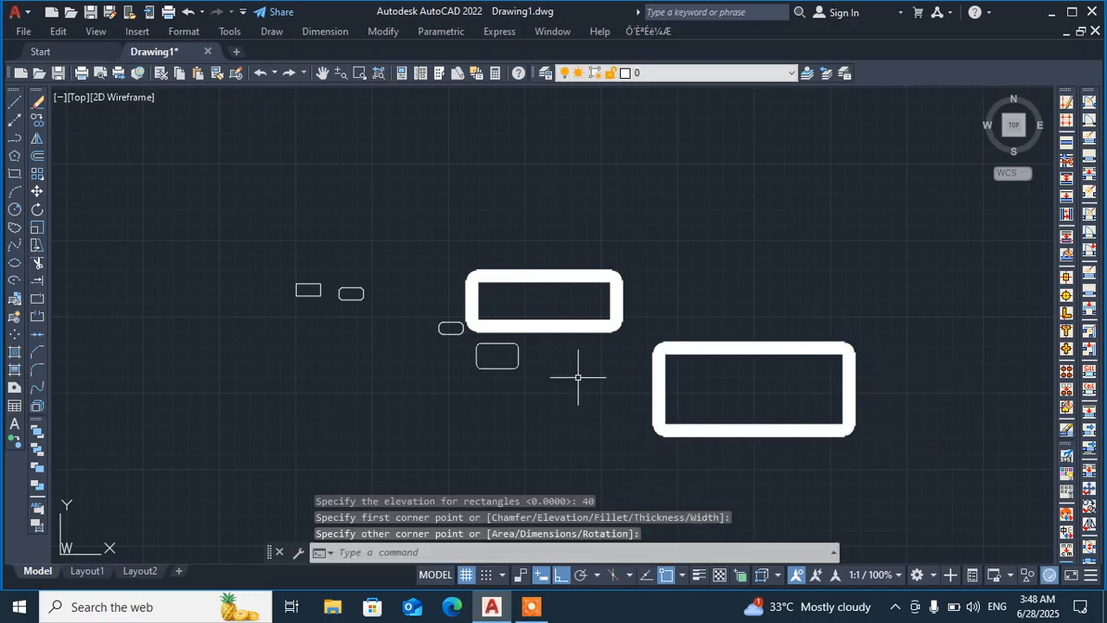
Switch the model view to NE Isometric and examine all the rectangles from that angle
{"action": "scroll", "coordinate": [524, 320], "scroll_direction": "up", "scroll_amount": 2}
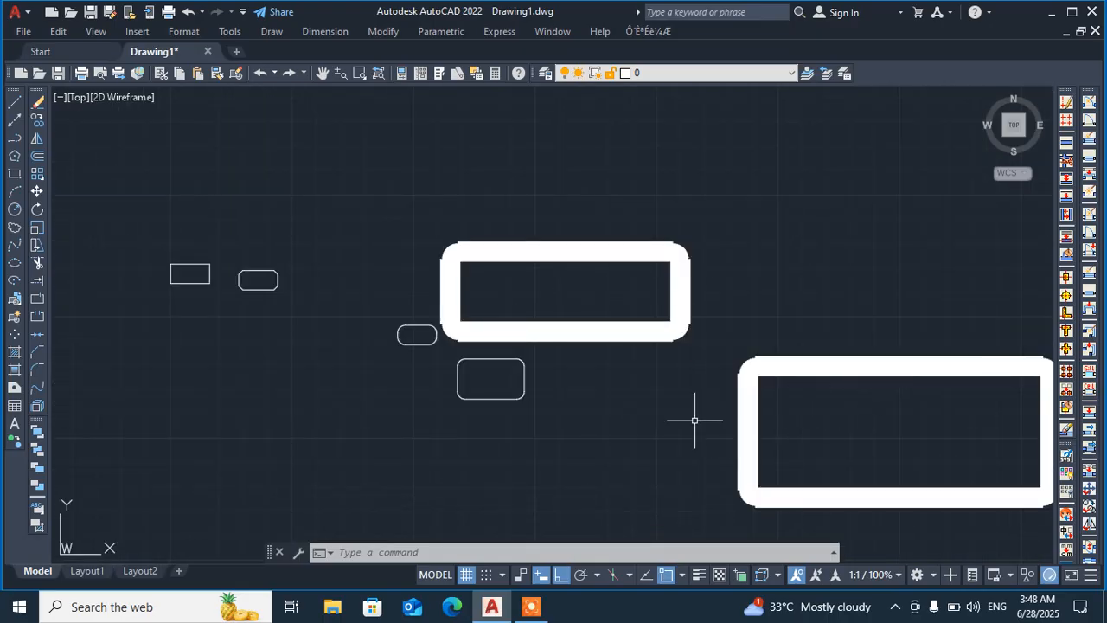
{"action": "scroll", "coordinate": [642, 428], "scroll_direction": "down", "scroll_amount": 4}
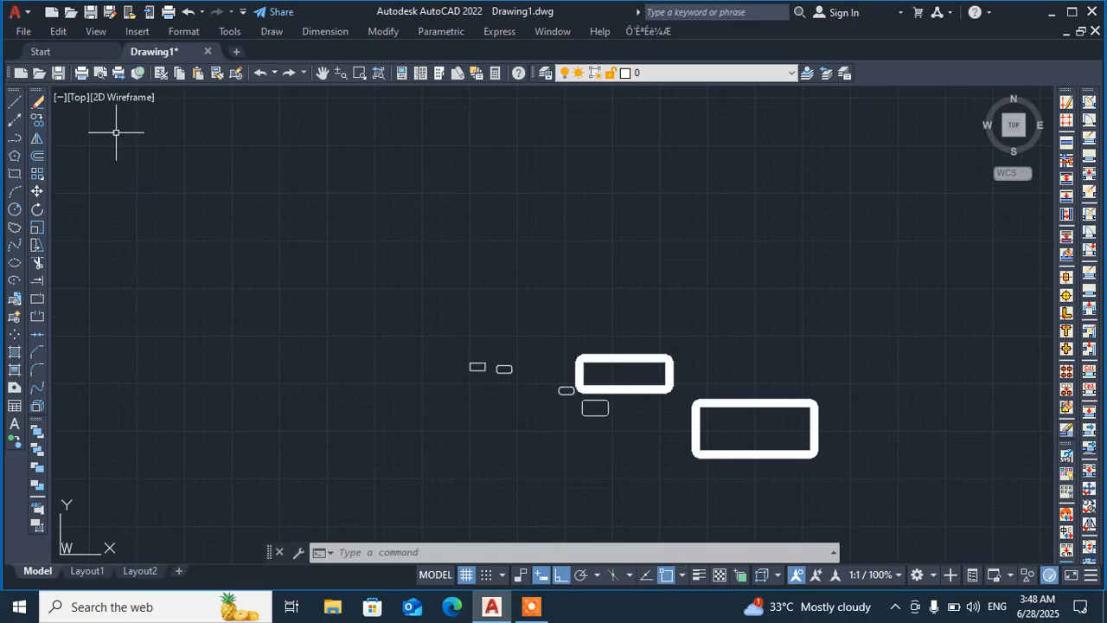
{"action": "scroll", "coordinate": [730, 427], "scroll_direction": "up", "scroll_amount": 5}
{"action": "scroll", "coordinate": [574, 432], "scroll_direction": "down", "scroll_amount": 5}
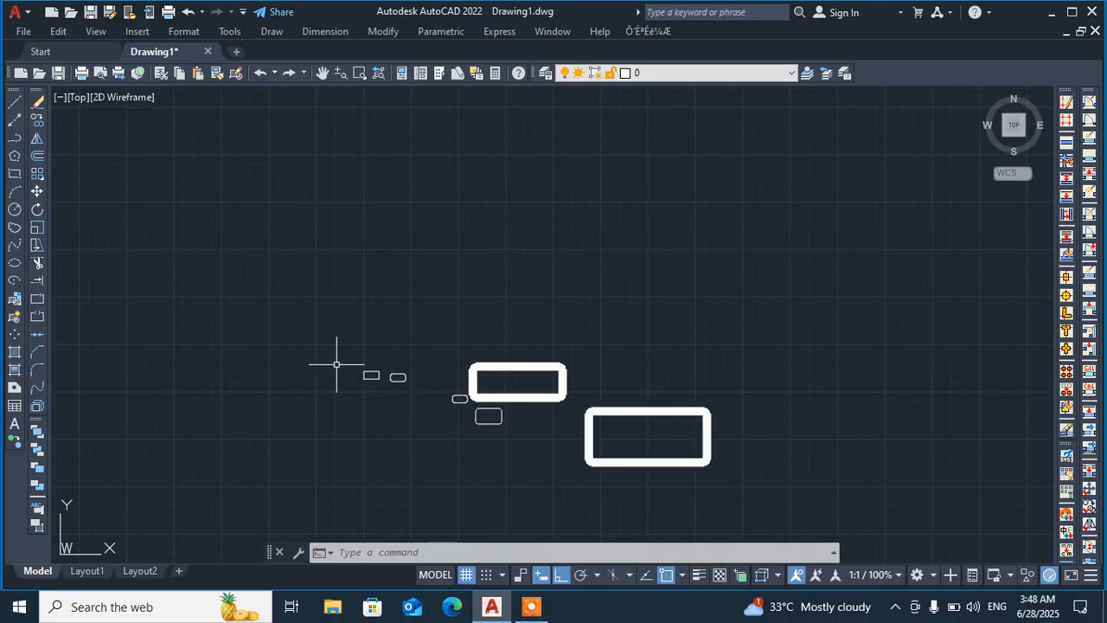
{"action": "left_click", "coordinate": [124, 101]}
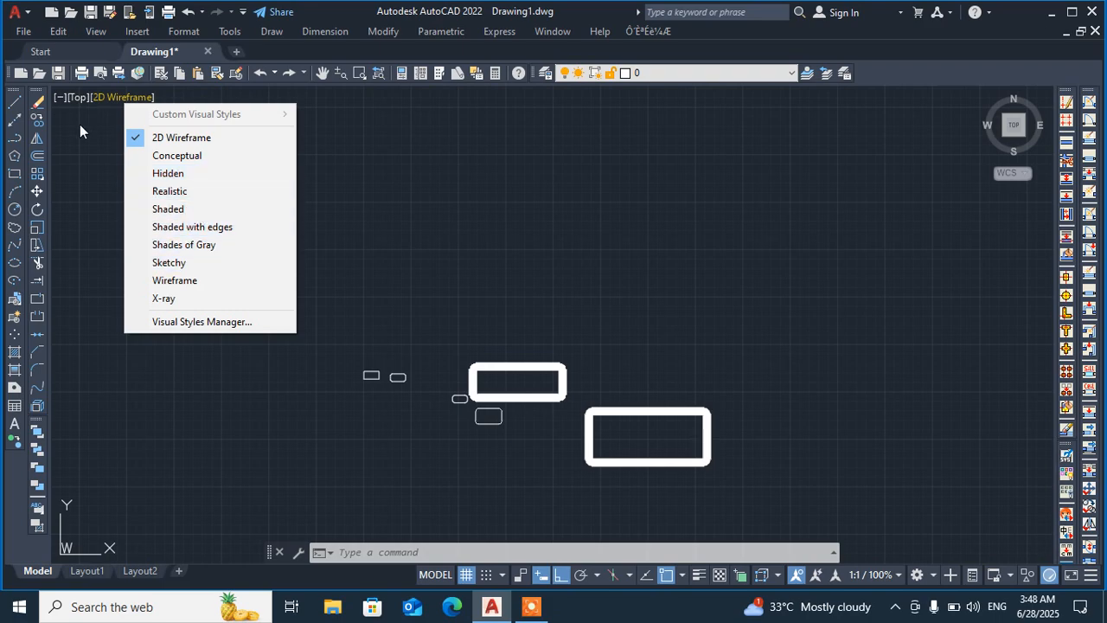
{"action": "left_click", "coordinate": [75, 98]}
{"action": "left_click", "coordinate": [76, 98]}
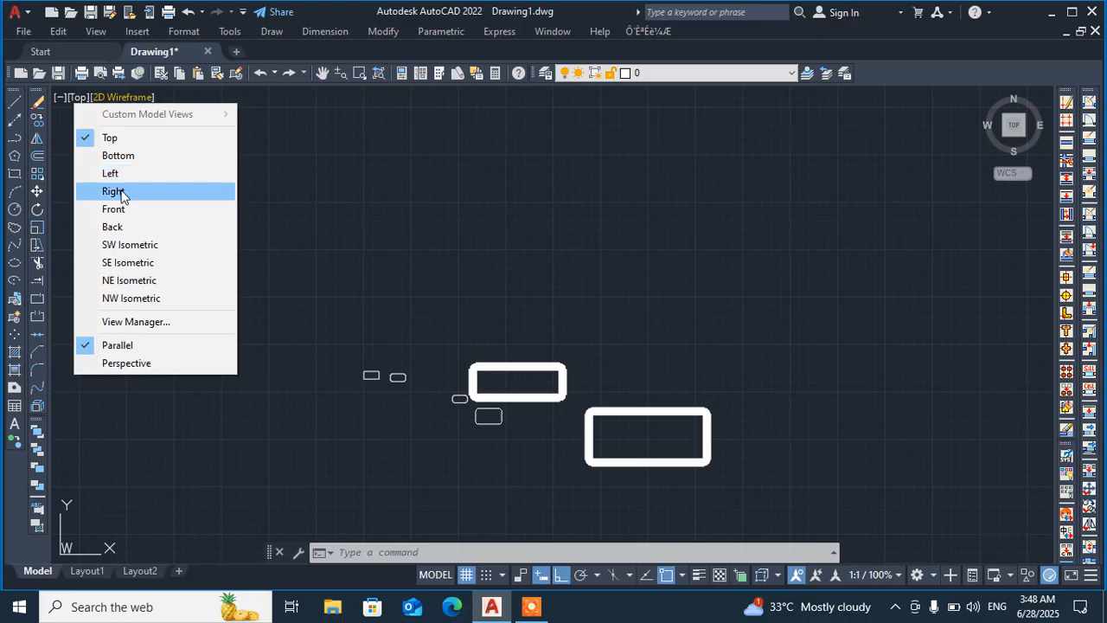
{"action": "left_click", "coordinate": [129, 281]}
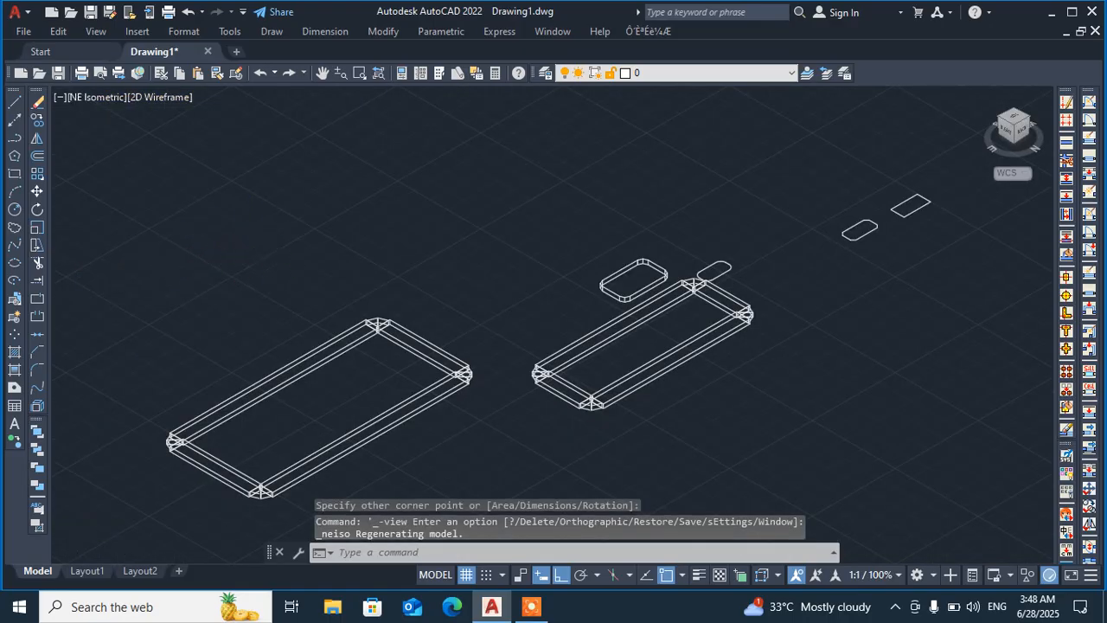
{"action": "scroll", "coordinate": [279, 277], "scroll_direction": "down", "scroll_amount": 6}
{"action": "middle_click_drag", "start_coordinate": [303, 311], "coordinate": [439, 287]}
{"action": "scroll", "coordinate": [441, 281], "scroll_direction": "down", "scroll_amount": 3}
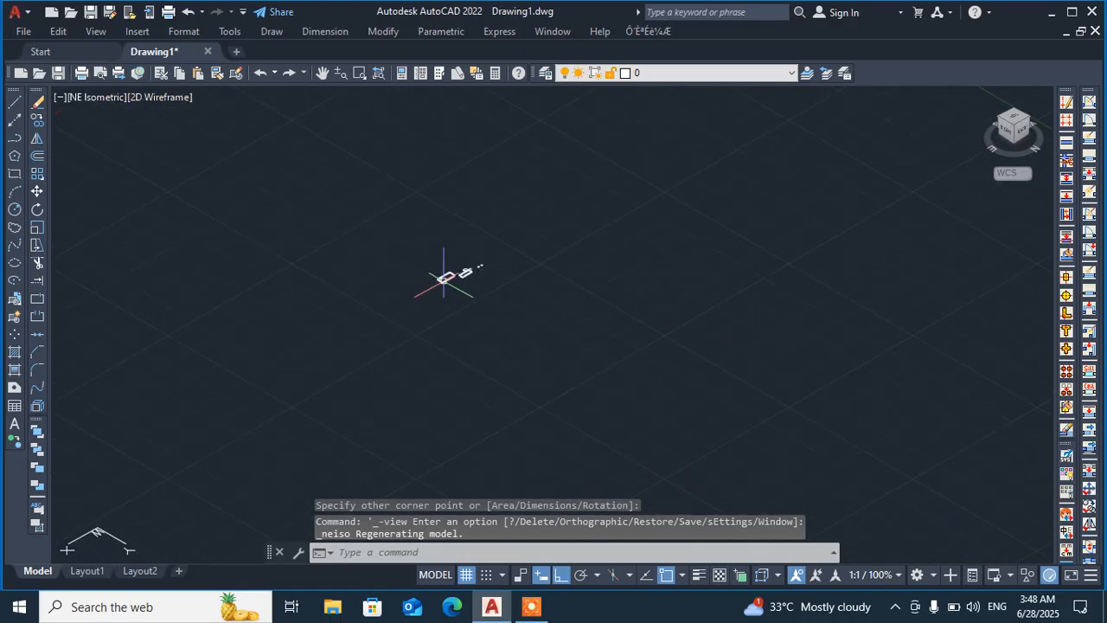
{"action": "scroll", "coordinate": [467, 260], "scroll_direction": "up", "scroll_amount": 7}
{"action": "middle_click_drag", "start_coordinate": [487, 186], "coordinate": [287, 375]}
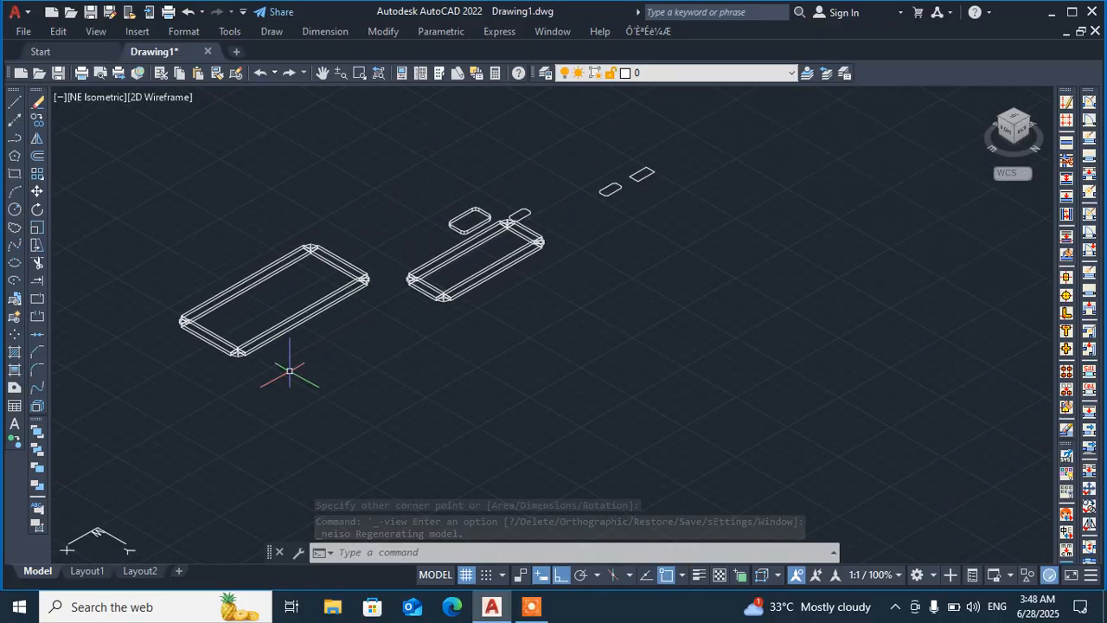
Select the two wide-line rectangles in the isometric view to compare their elevations
{"action": "left_click", "coordinate": [161, 98]}
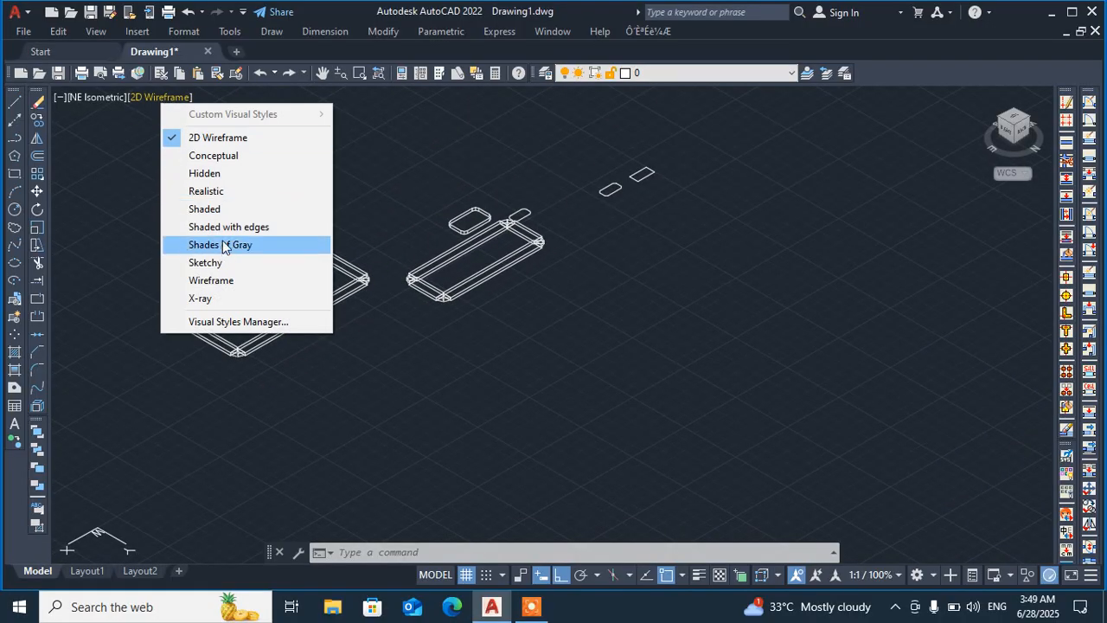
{"action": "left_click", "coordinate": [149, 99]}
{"action": "left_click", "coordinate": [149, 99]}
{"action": "left_click", "coordinate": [353, 275]}
{"action": "left_click", "coordinate": [348, 207]}
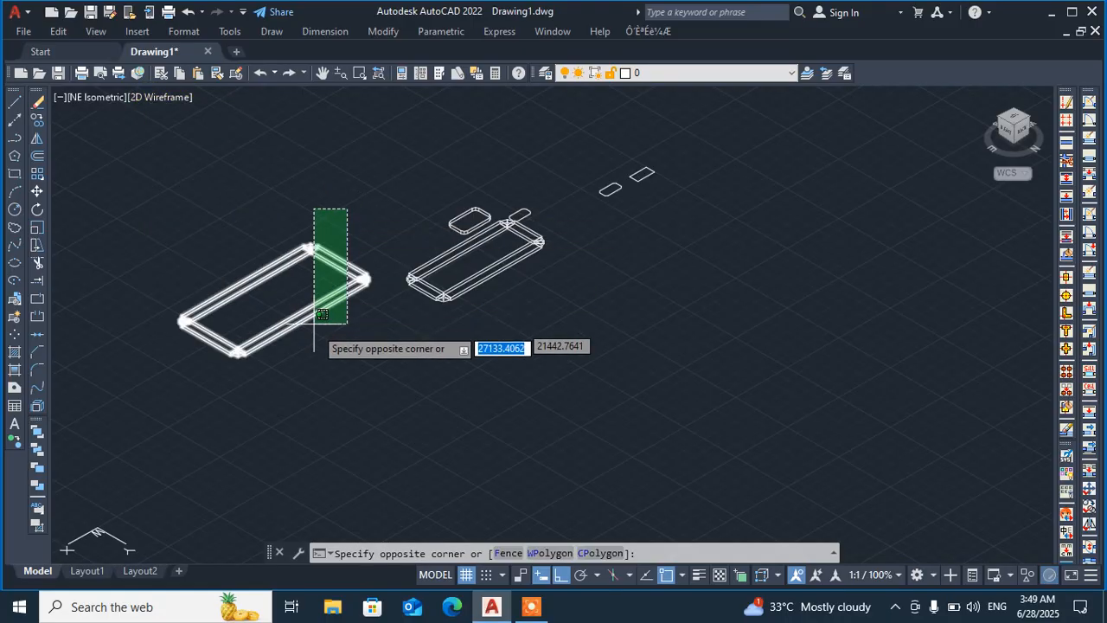
{"action": "left_click_drag", "start_coordinate": [358, 235], "coordinate": [235, 339]}
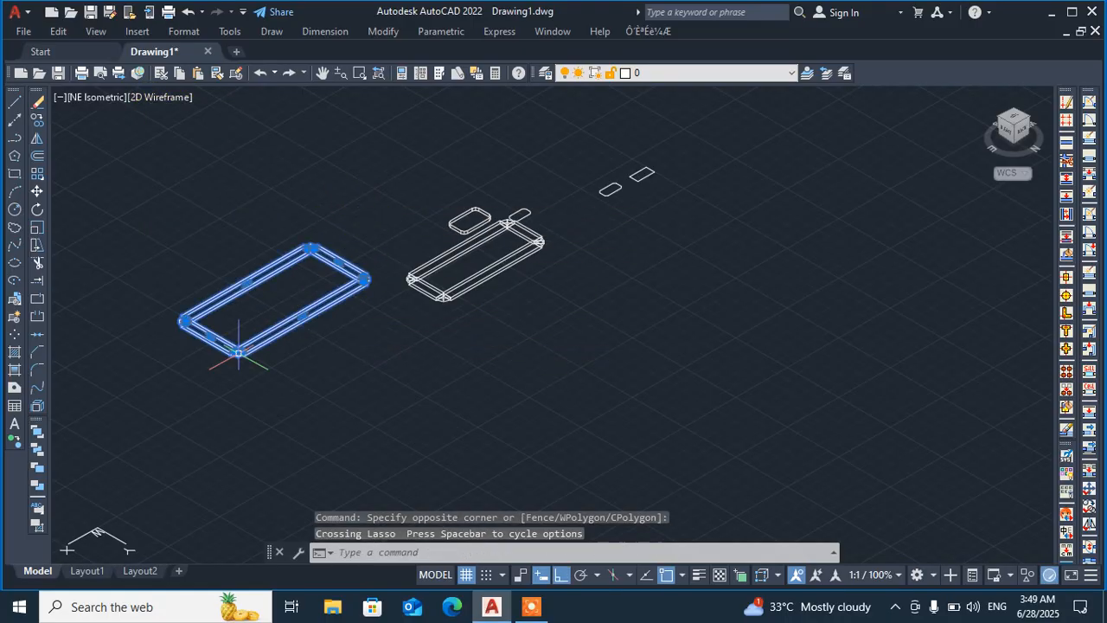
{"action": "left_click_drag", "start_coordinate": [536, 240], "coordinate": [440, 309]}
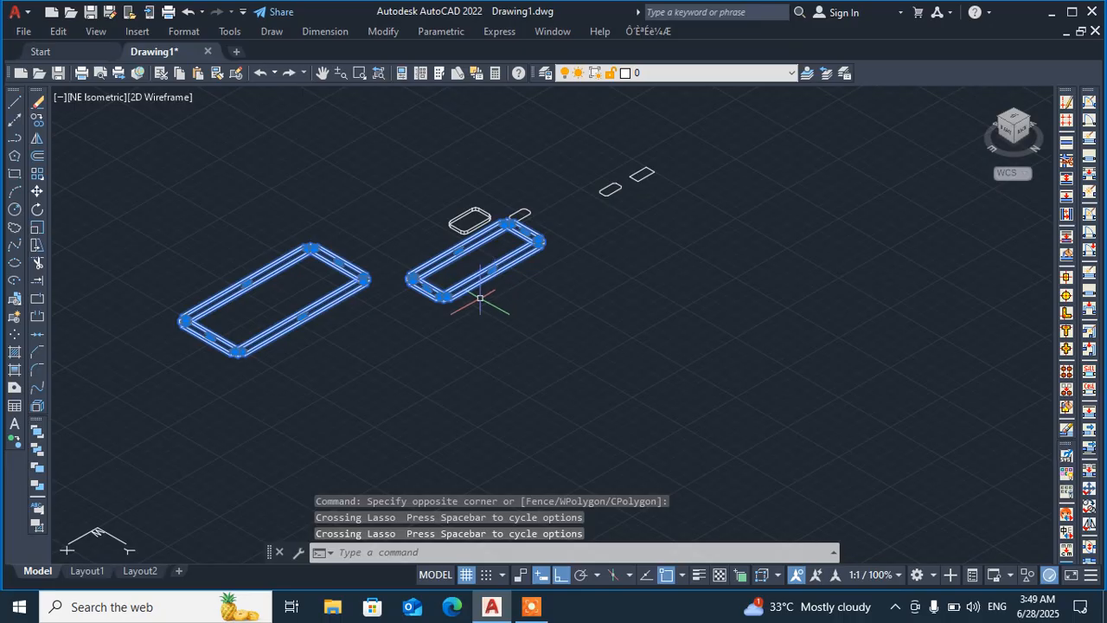
{"action": "left_click", "coordinate": [489, 247]}
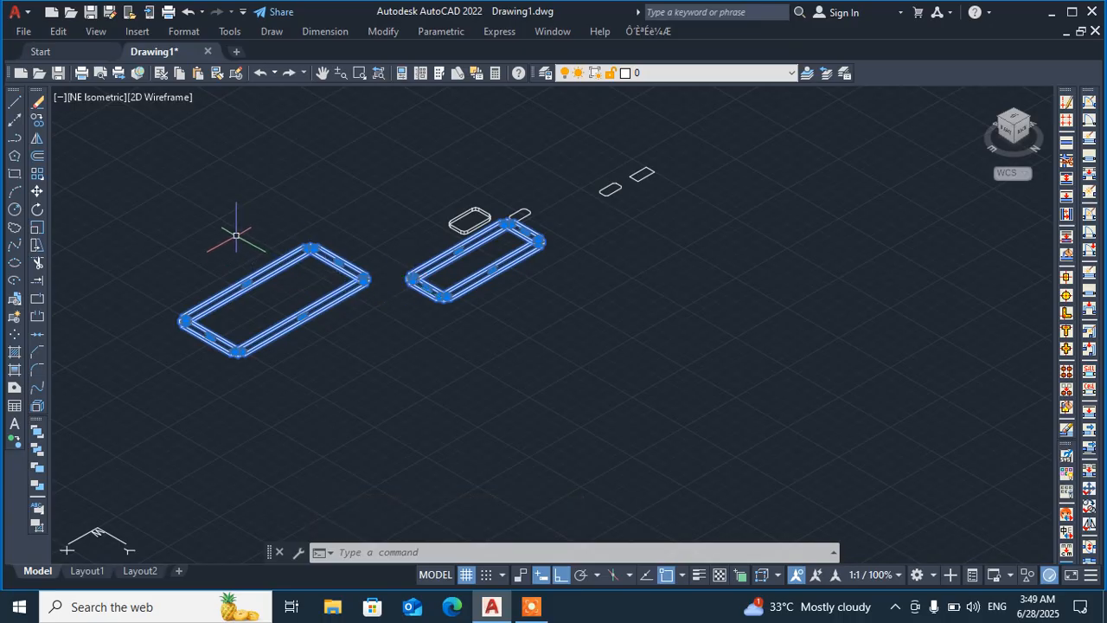
Return the model view to Top with all the rectangles in sight
{"action": "left_click", "coordinate": [97, 98]}
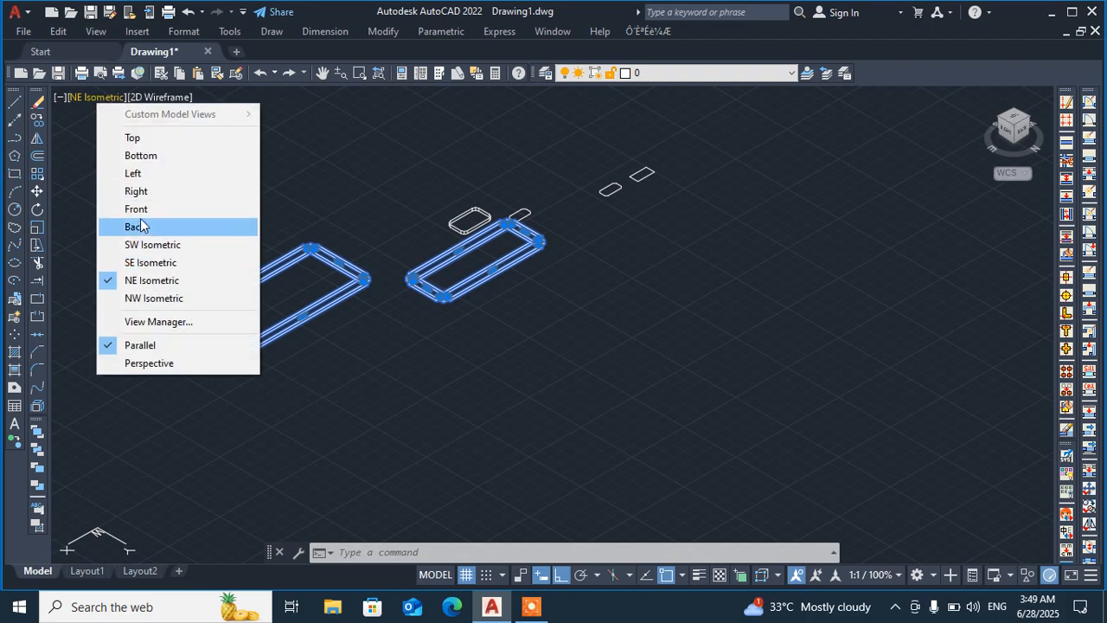
{"action": "left_click", "coordinate": [134, 138]}
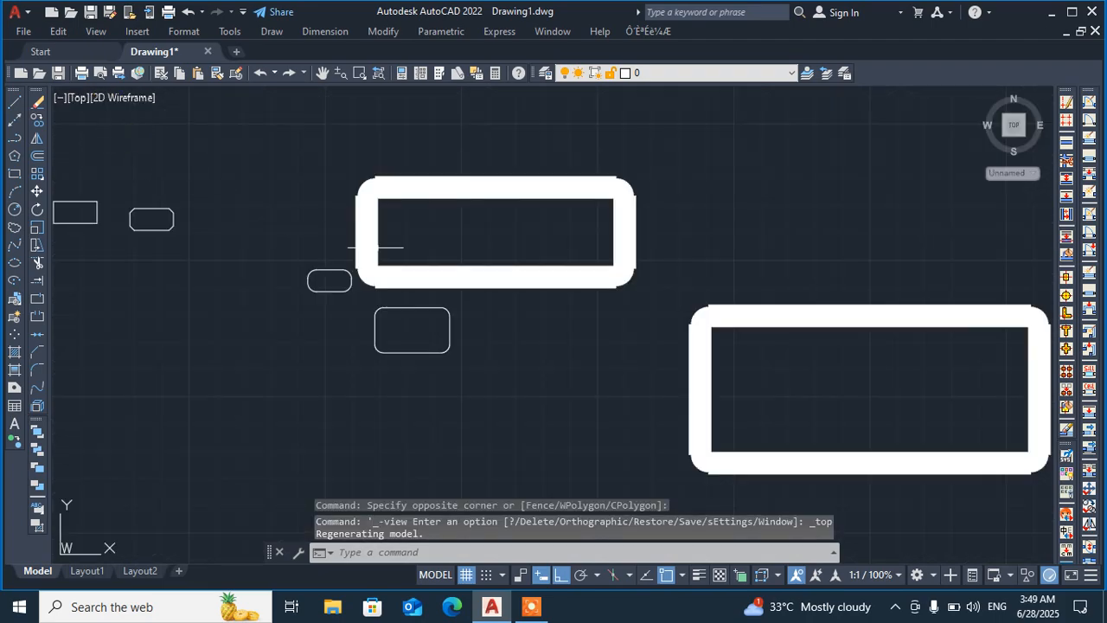
{"action": "scroll", "coordinate": [378, 248], "scroll_direction": "down", "scroll_amount": 2}
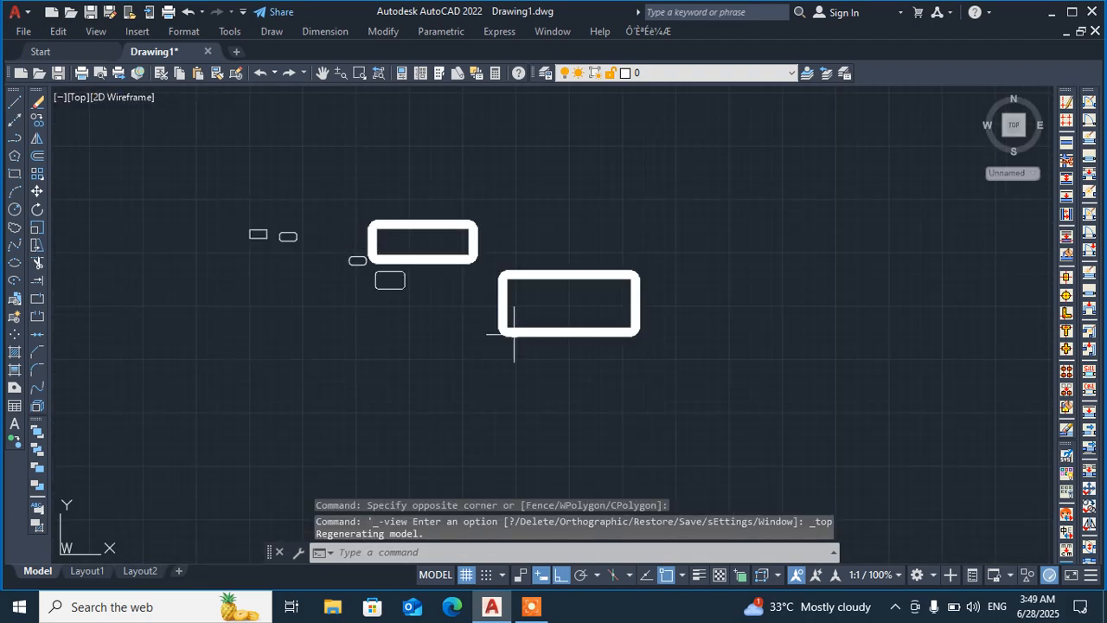
Erase all the rectangles from the drawing
{"action": "left_click", "coordinate": [727, 162]}
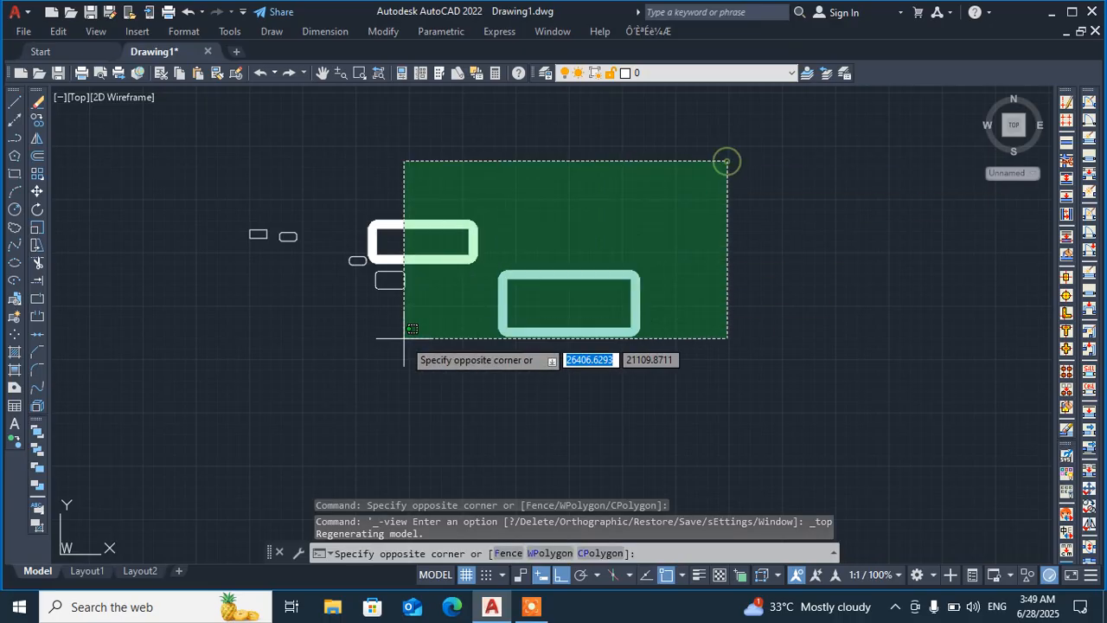
{"action": "left_click", "coordinate": [218, 389]}
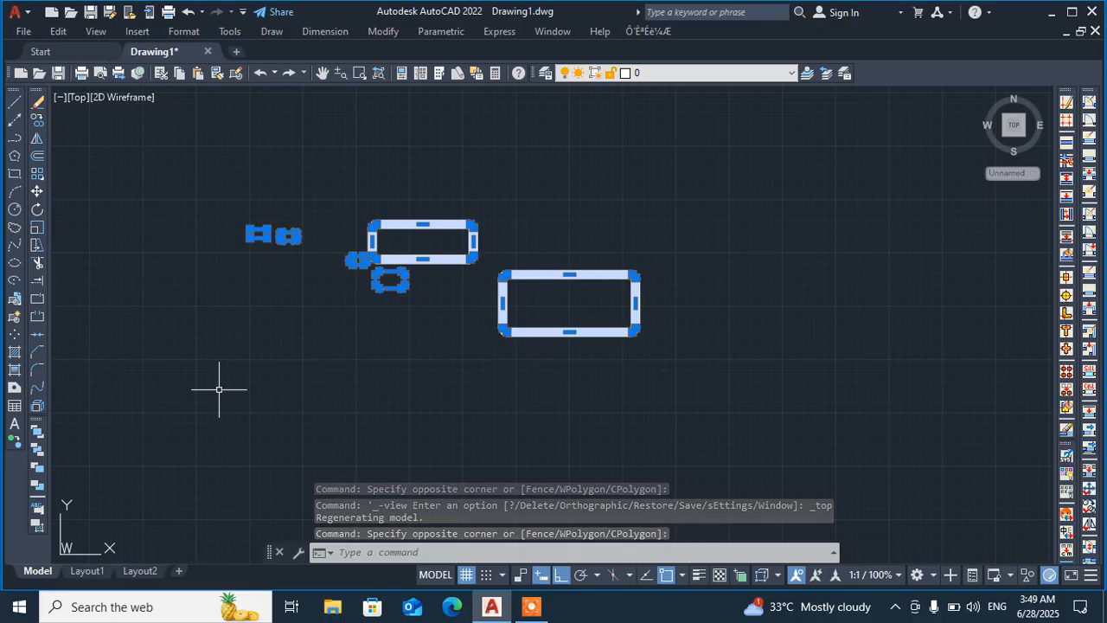
{"action": "key", "text": "Delete"}
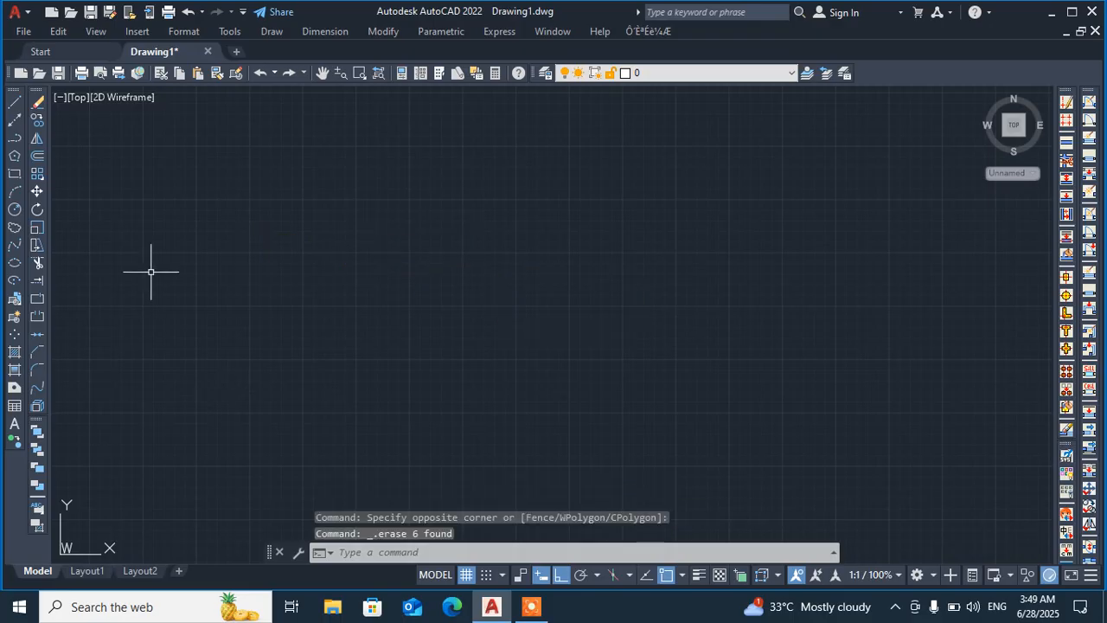
{"action": "left_click", "coordinate": [14, 173]}
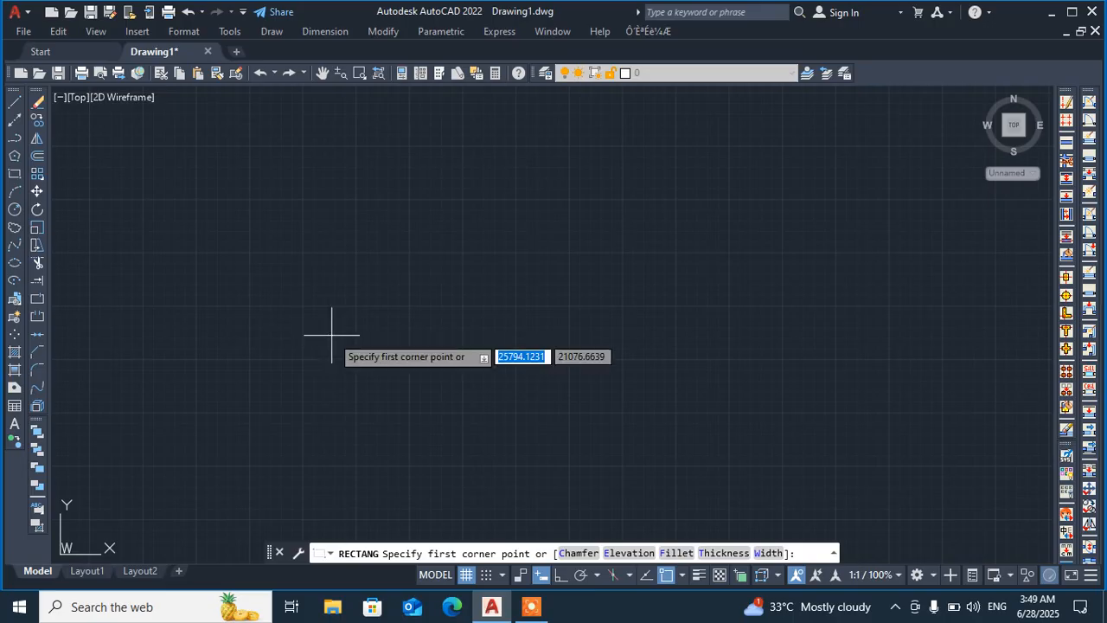
{"action": "type", "text": "c"}
{"action": "key", "text": "Return"}
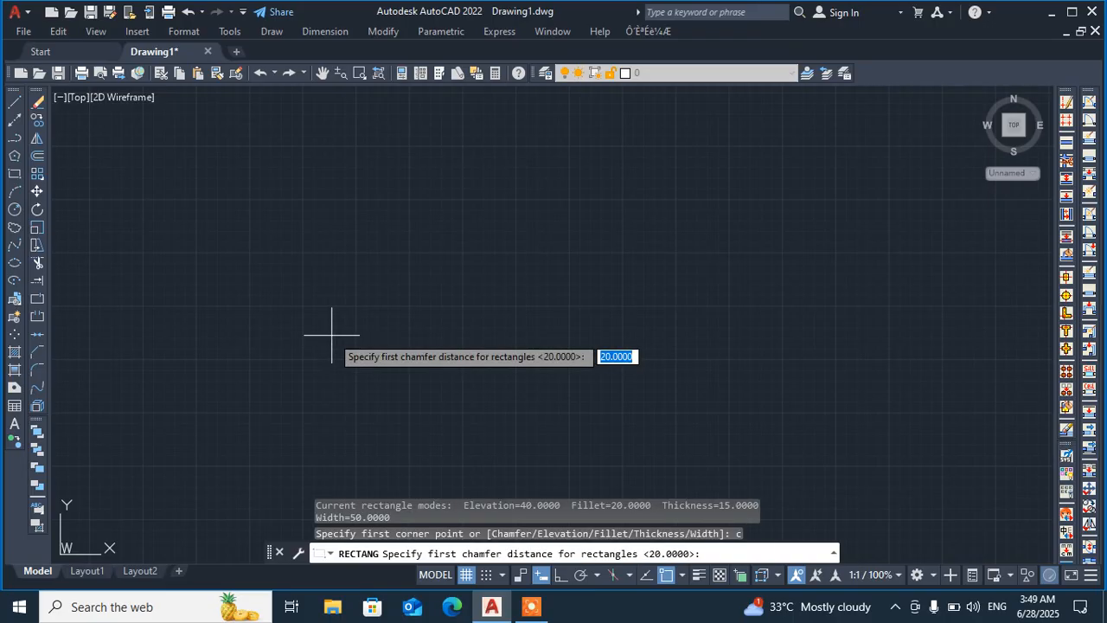
{"action": "type", "text": "0"}
{"action": "key", "text": "Return"}
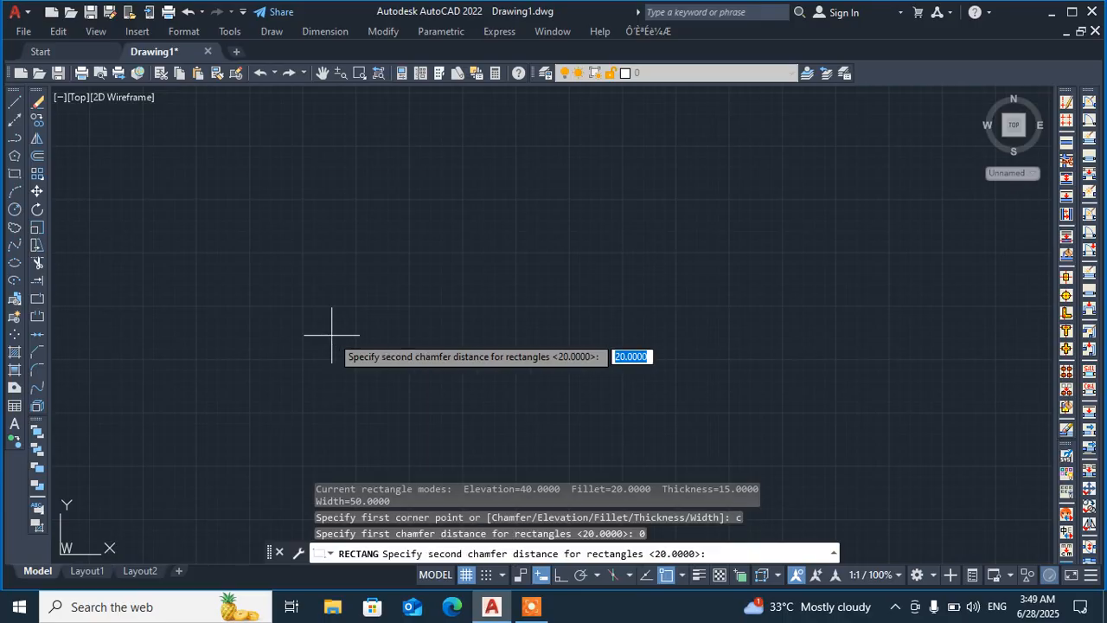
{"action": "key", "text": "Escape"}
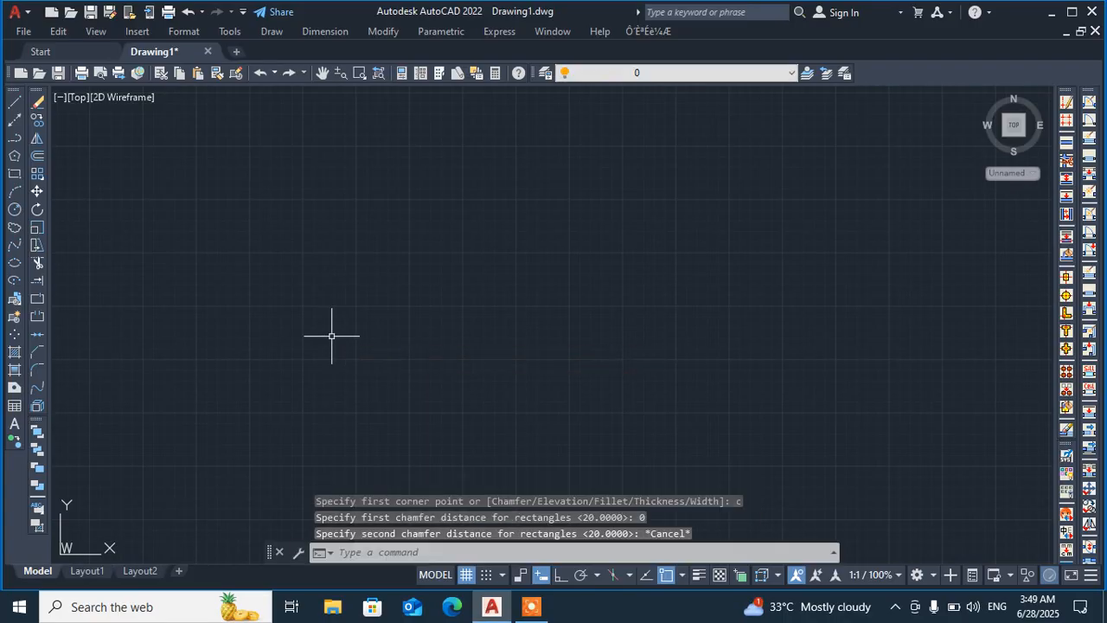
Reset the Rectangle command's elevation to 0 and its fillet radius to 0
{"action": "left_click", "coordinate": [14, 174]}
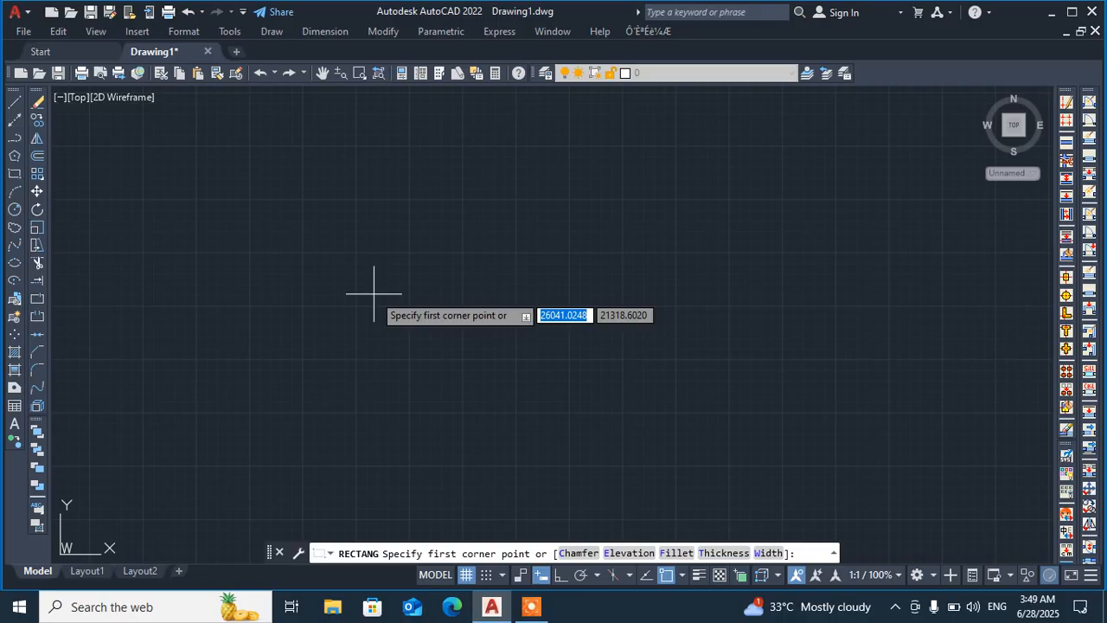
{"action": "type", "text": "e"}
{"action": "key", "text": "Return"}
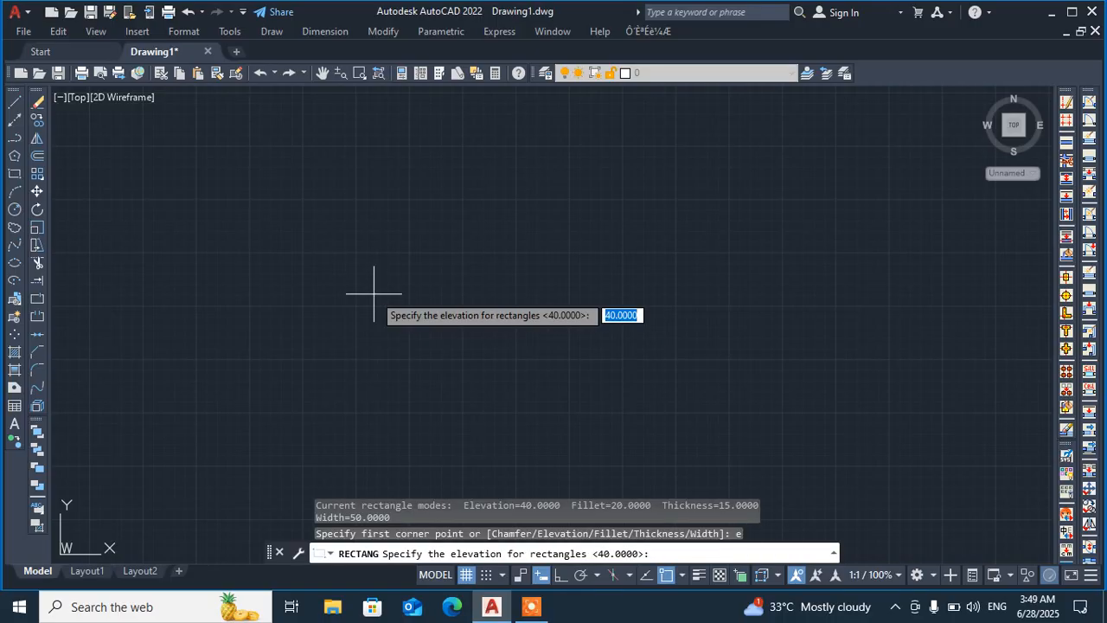
{"action": "type", "text": "1"}
{"action": "key", "text": "Return"}
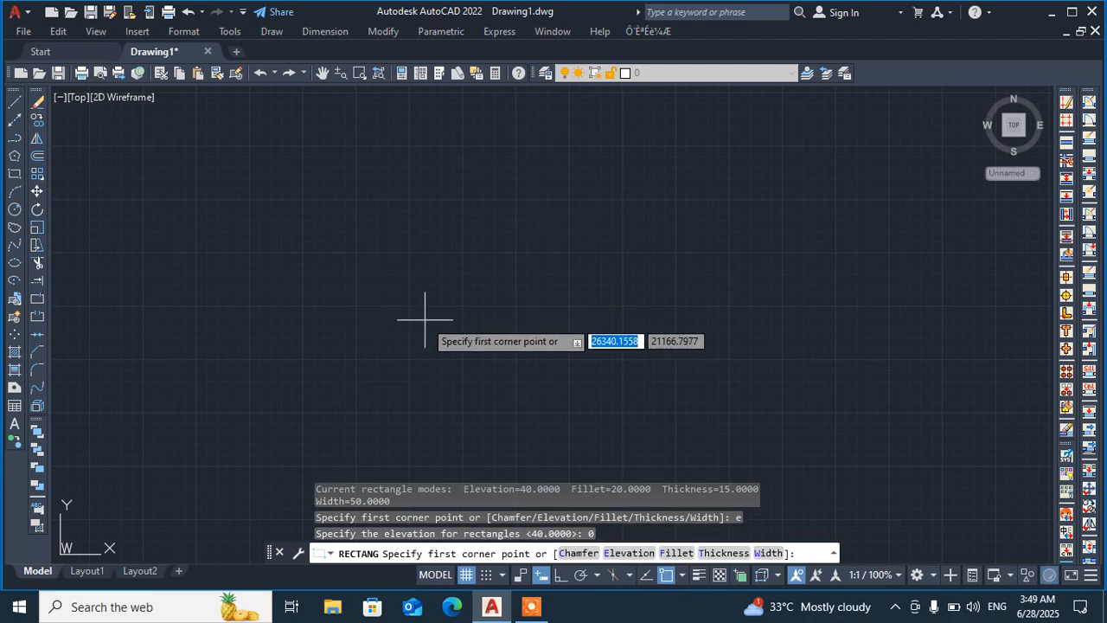
{"action": "type", "text": "f"}
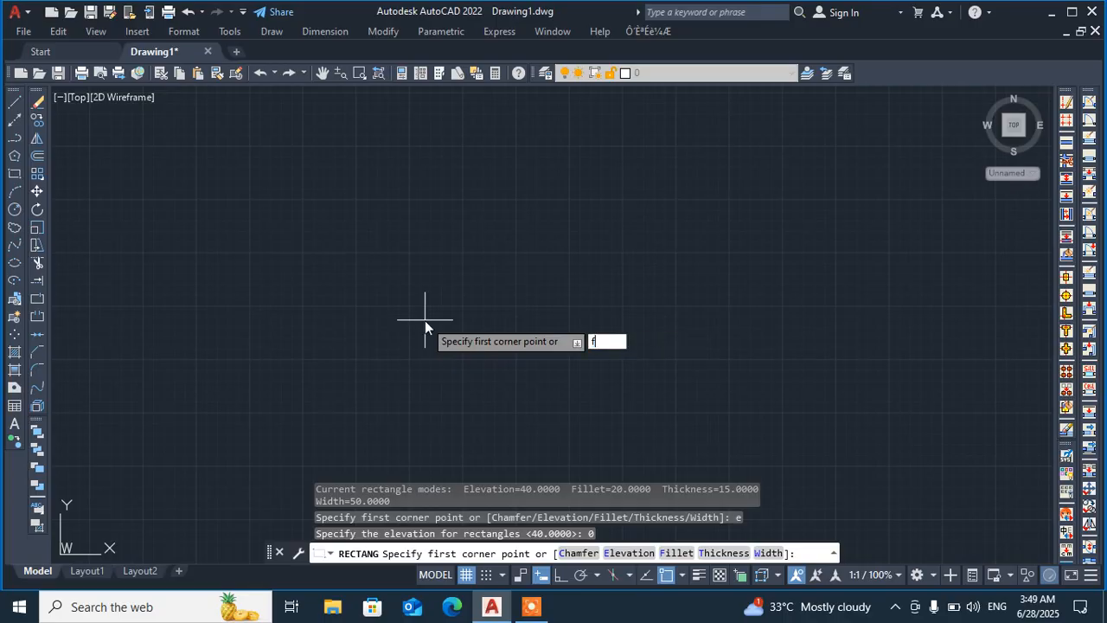
{"action": "key", "text": "Return"}
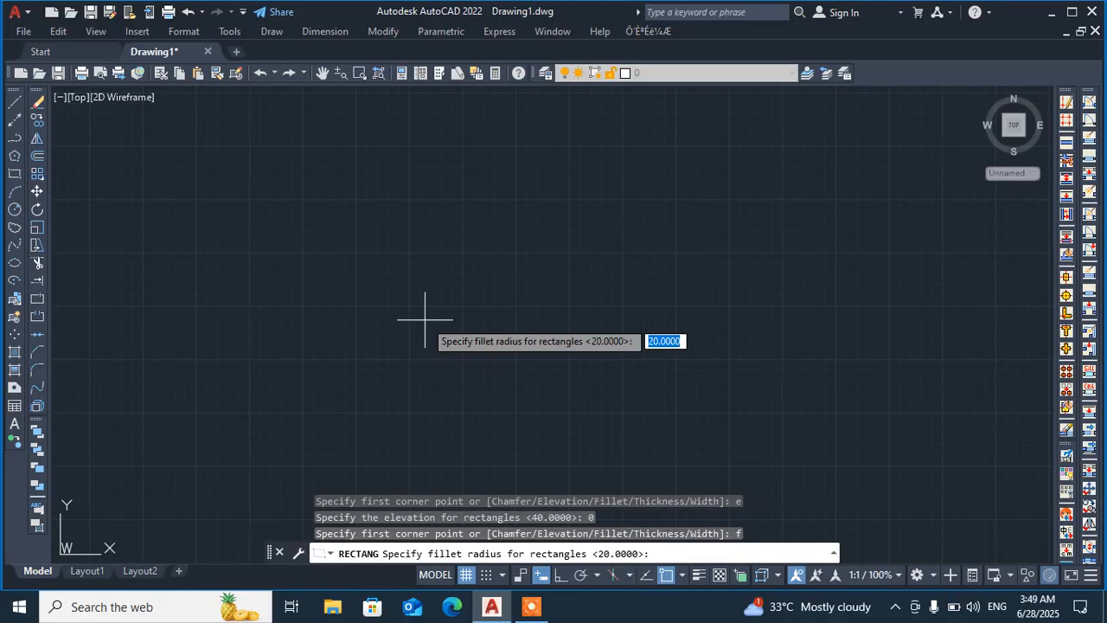
{"action": "type", "text": "0"}
{"action": "key", "text": "Return"}
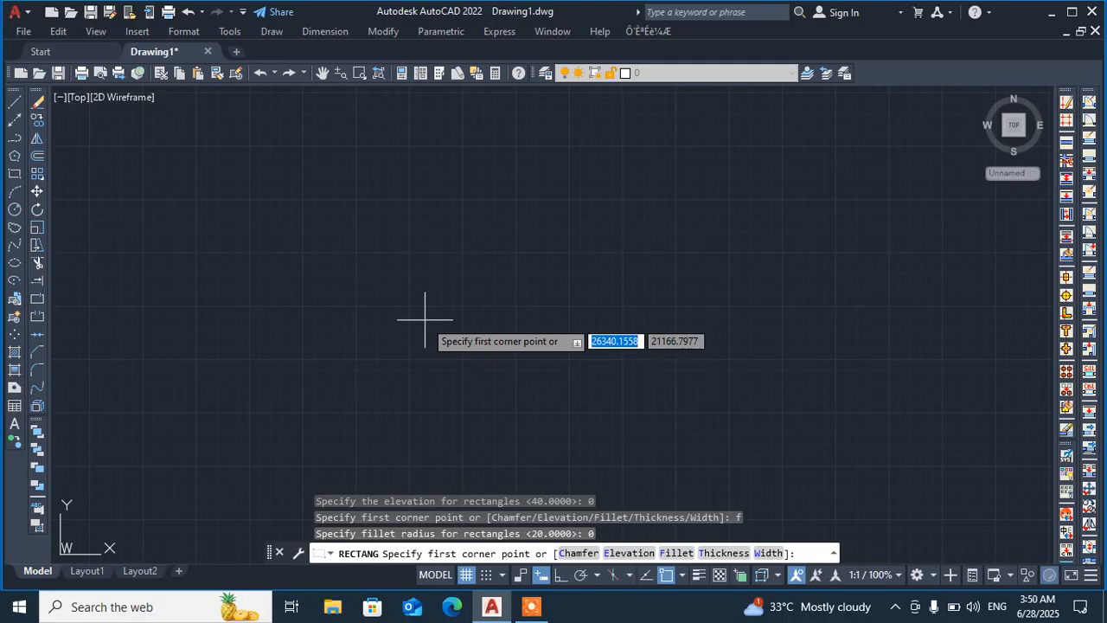
Reset the rectangle thickness and line width to 0, and end the command without drawing a rectangle
{"action": "type", "text": "t"}
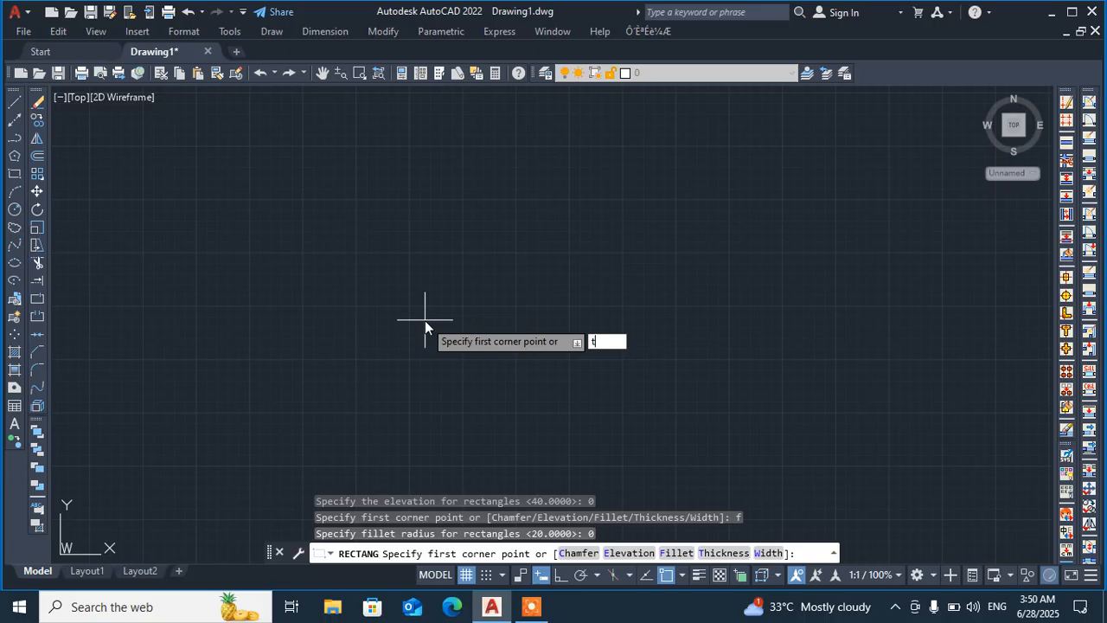
{"action": "key", "text": "Return"}
{"action": "type", "text": "0"}
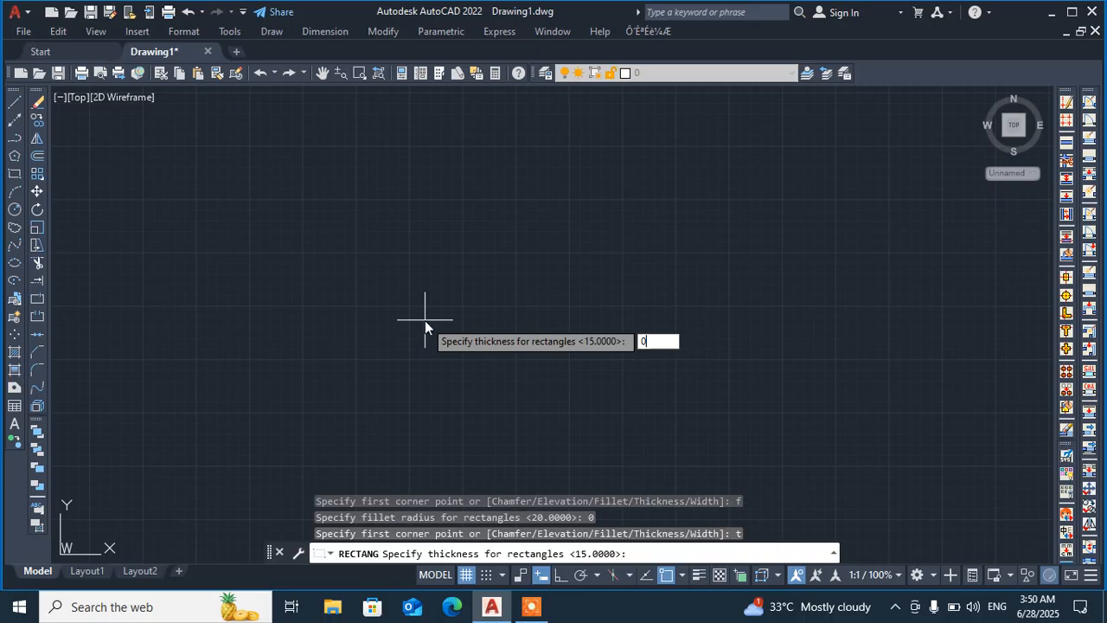
{"action": "key", "text": "Return"}
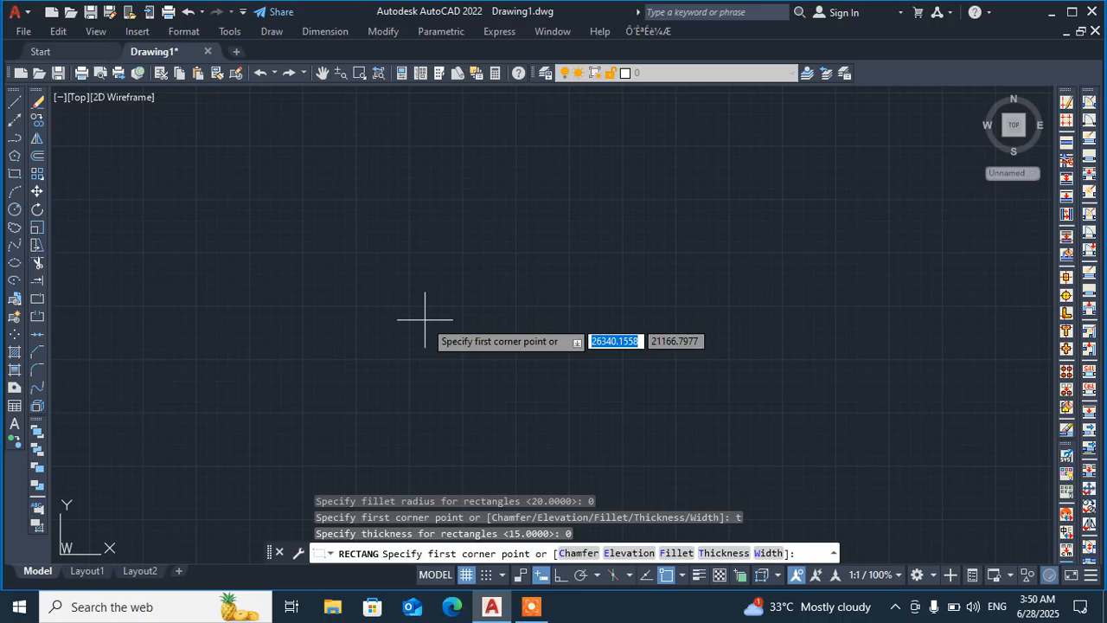
{"action": "type", "text": "w"}
{"action": "key", "text": "Return"}
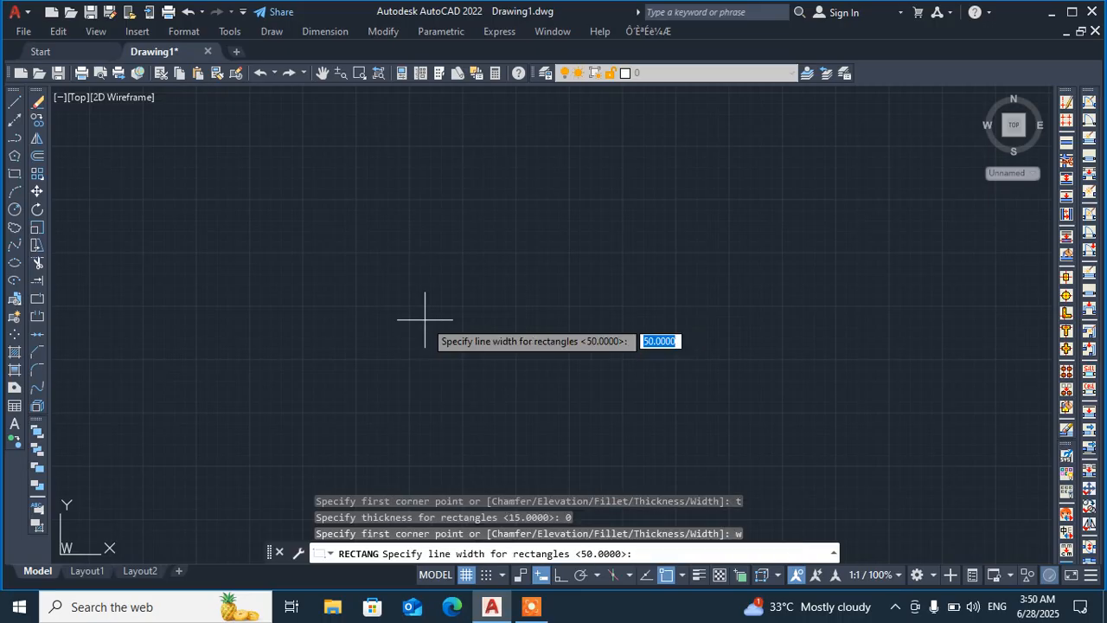
{"action": "key", "text": "BackSpace"}
{"action": "type", "text": "0"}
{"action": "key", "text": "Return"}
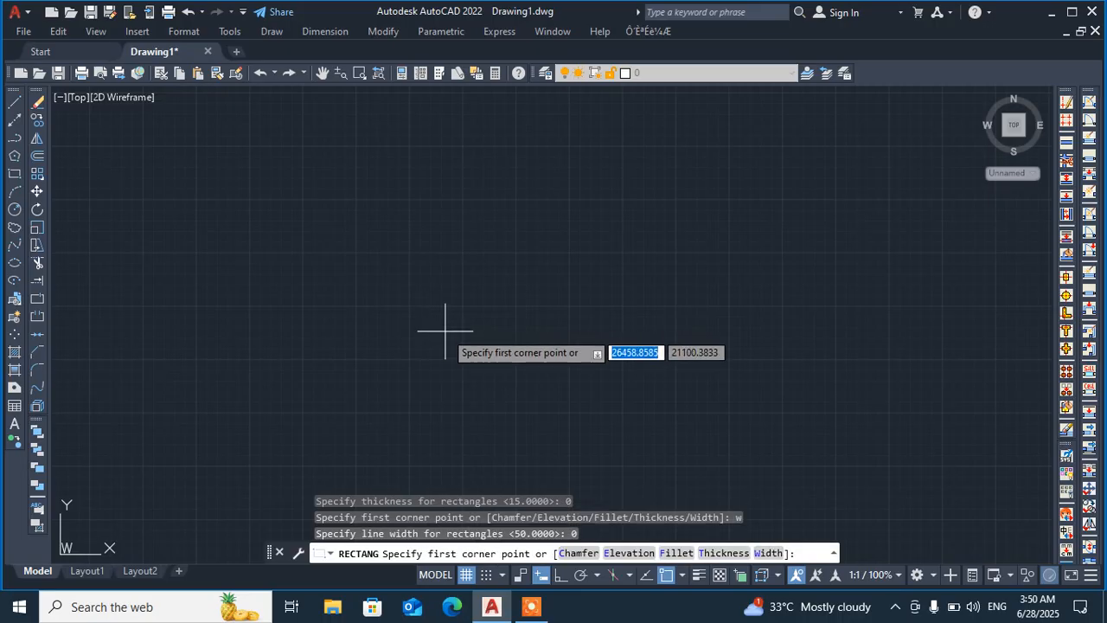
{"action": "key", "text": "Escape"}
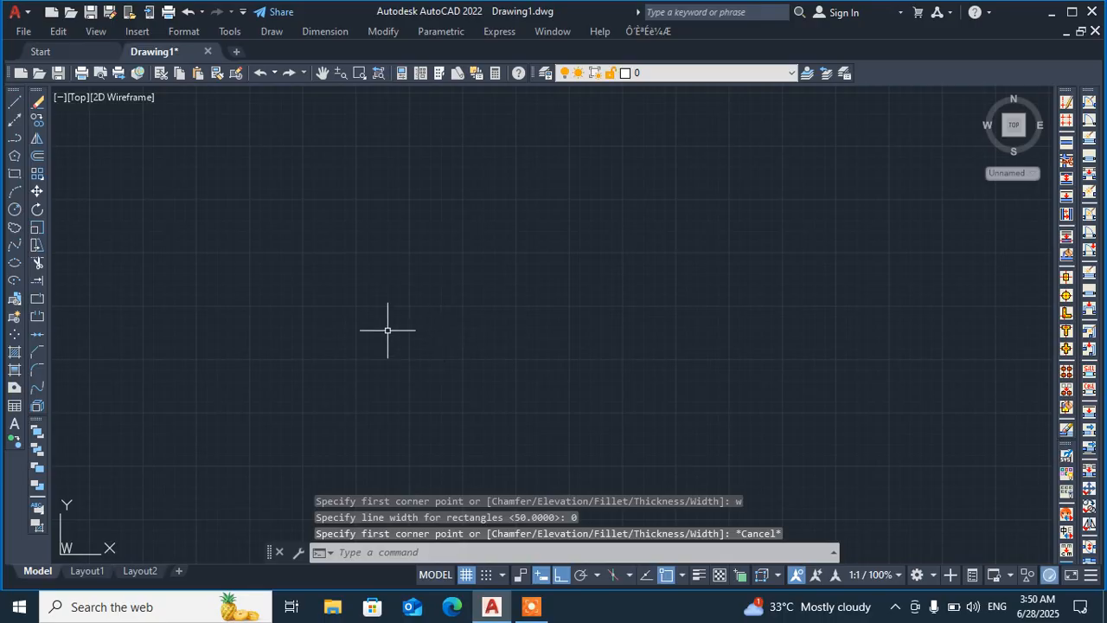
Draw a three-point arc with Ortho turned off, curving upward across the middle of the drawing area
{"action": "left_click", "coordinate": [13, 197]}
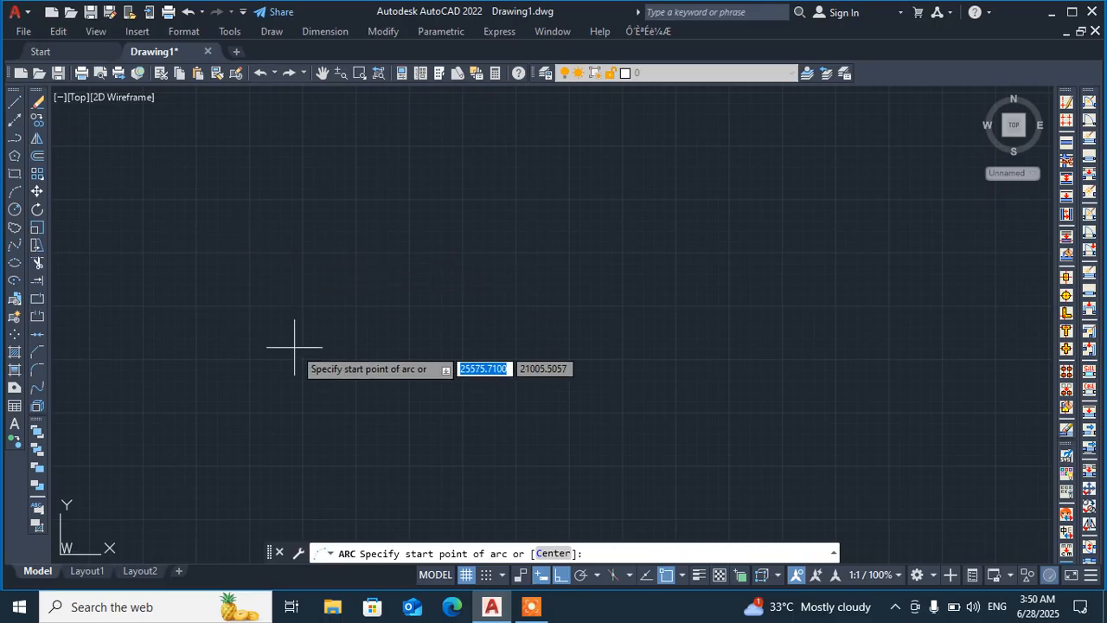
{"action": "left_click", "coordinate": [347, 314]}
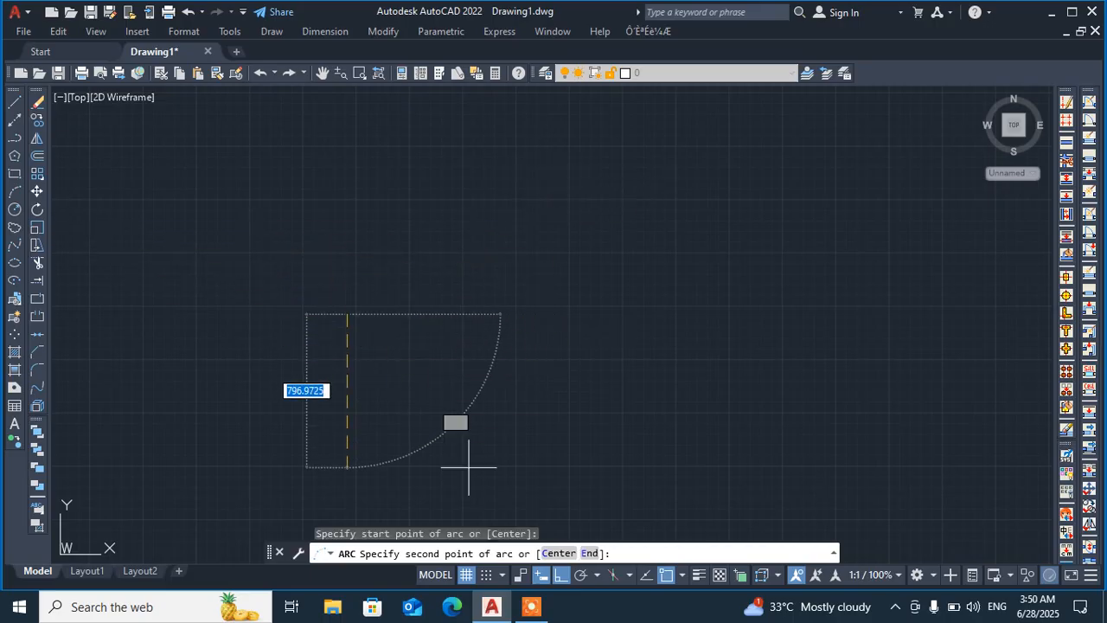
{"action": "left_click", "coordinate": [562, 578]}
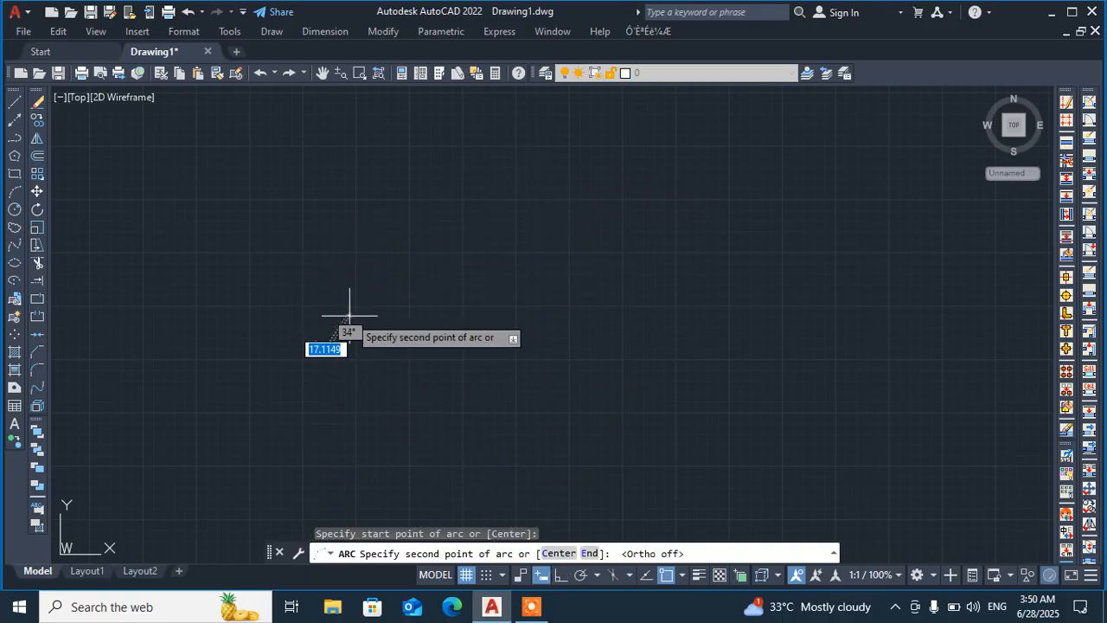
{"action": "left_click", "coordinate": [563, 165]}
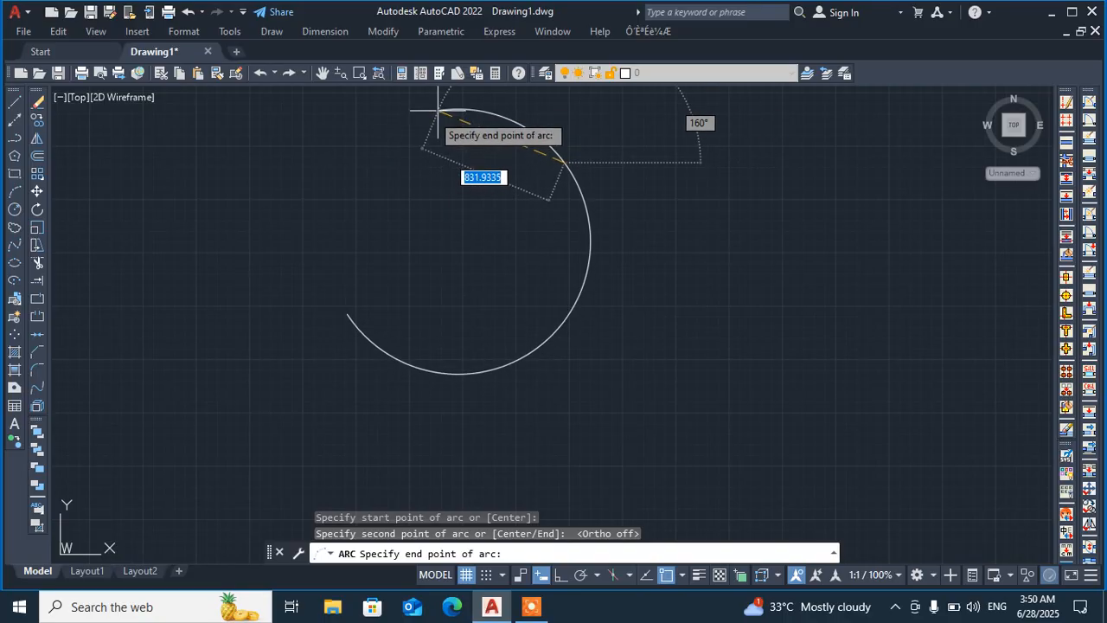
{"action": "left_click", "coordinate": [628, 177]}
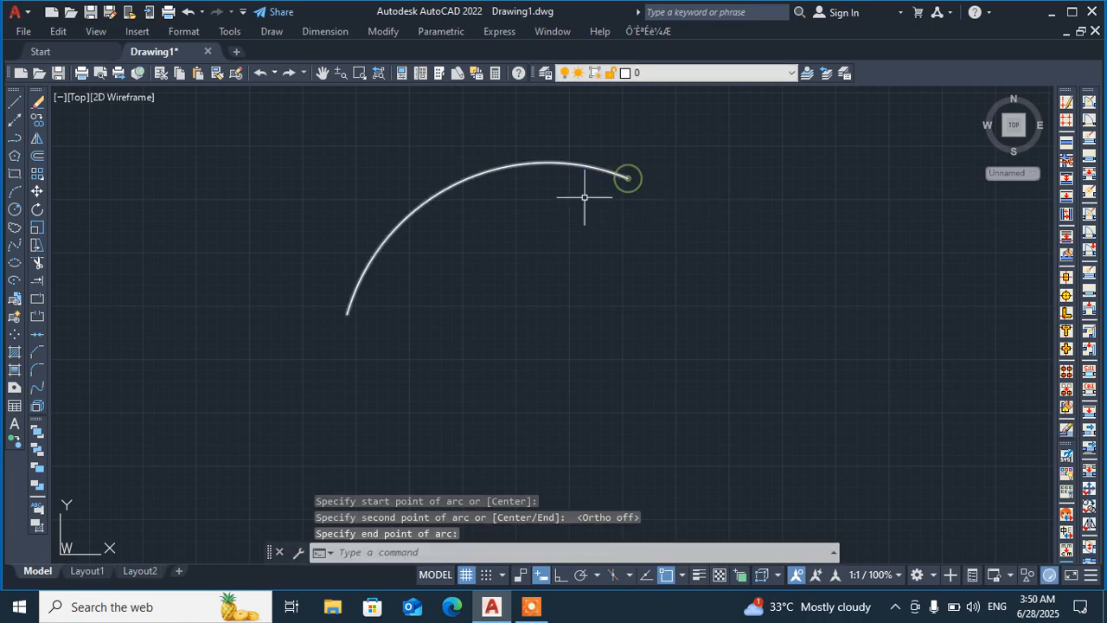
Draw a second three-point arc below the first, ending it 100 units from its second point
{"action": "left_click", "coordinate": [15, 193]}
{"action": "left_click", "coordinate": [472, 382]}
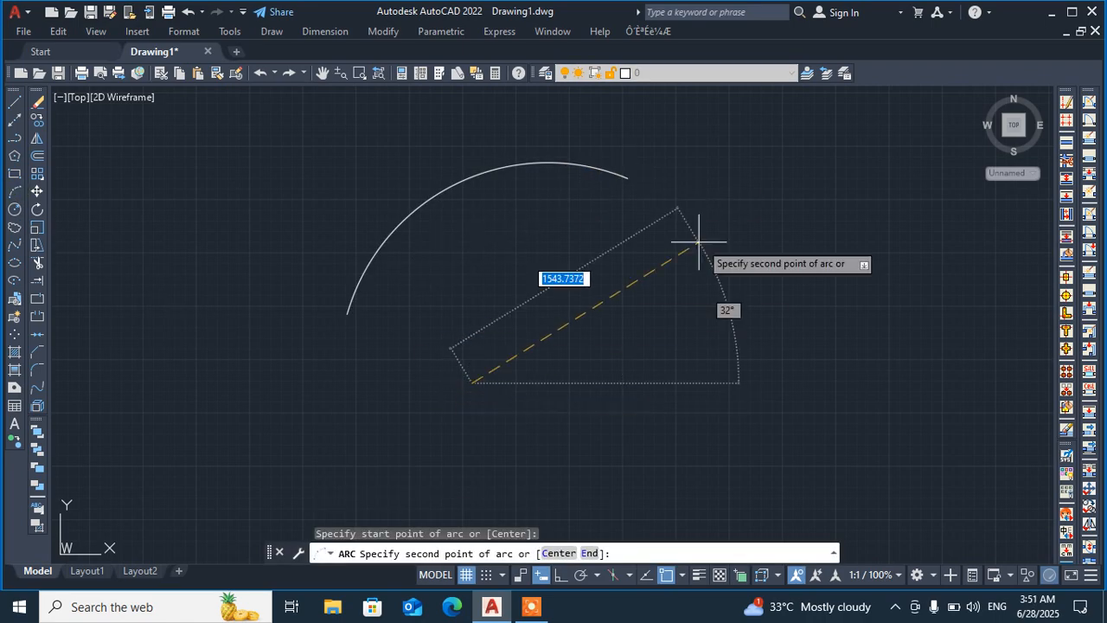
{"action": "left_click", "coordinate": [640, 263]}
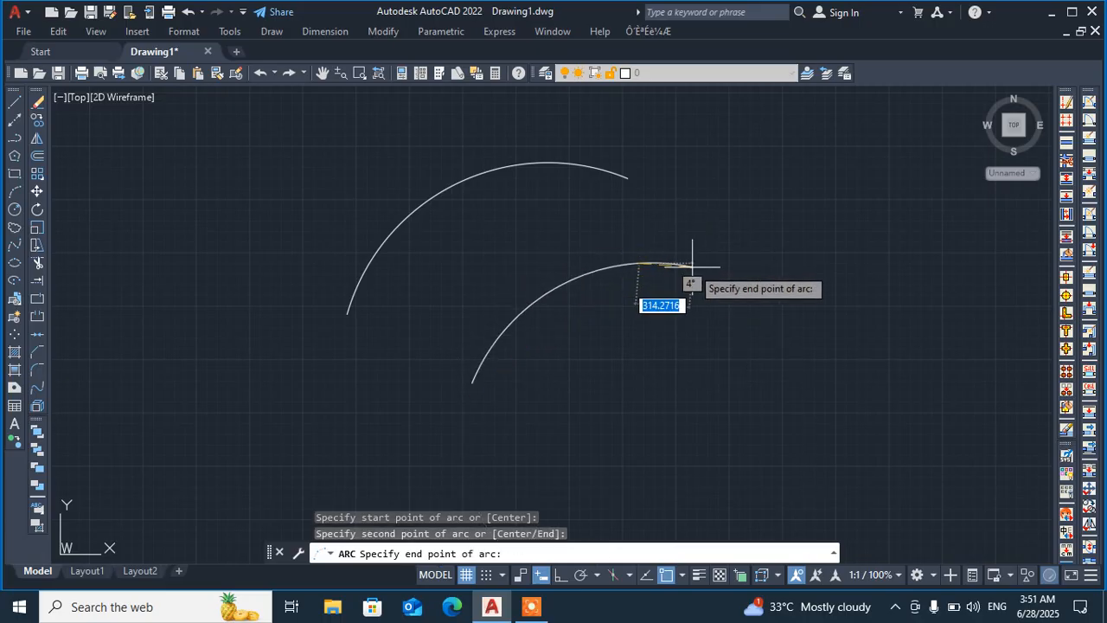
{"action": "type", "text": "100"}
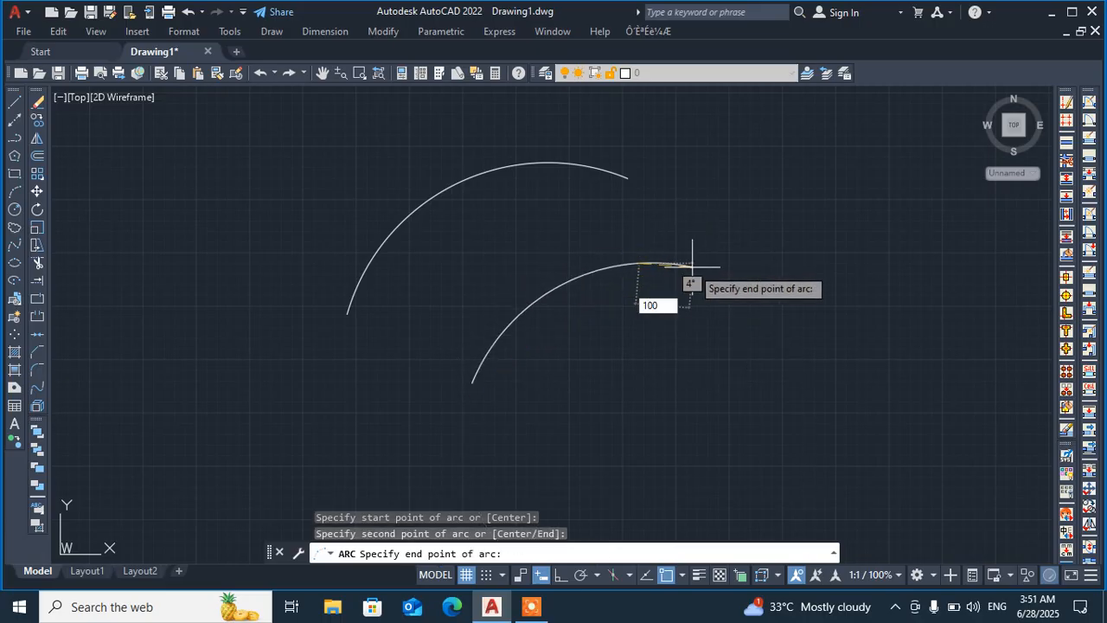
{"action": "key", "text": "Return"}
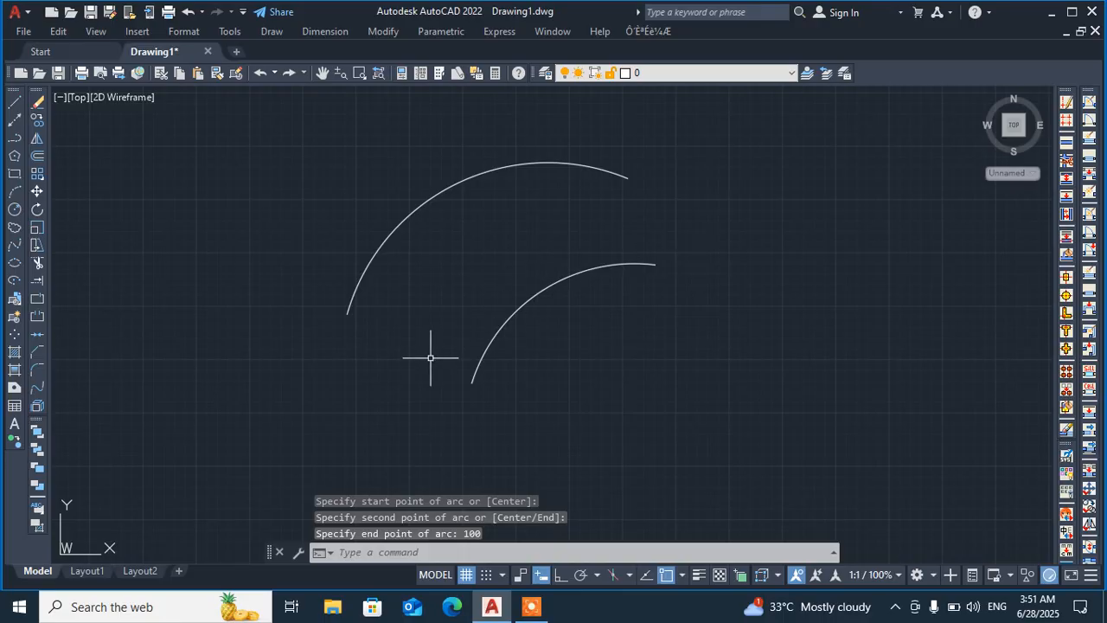
Erase both arcs from the drawing
{"action": "scroll", "coordinate": [450, 361], "scroll_direction": "down", "scroll_amount": 4}
{"action": "middle_click_drag", "start_coordinate": [472, 361], "coordinate": [394, 323]}
{"action": "scroll", "coordinate": [393, 323], "scroll_direction": "up", "scroll_amount": 6}
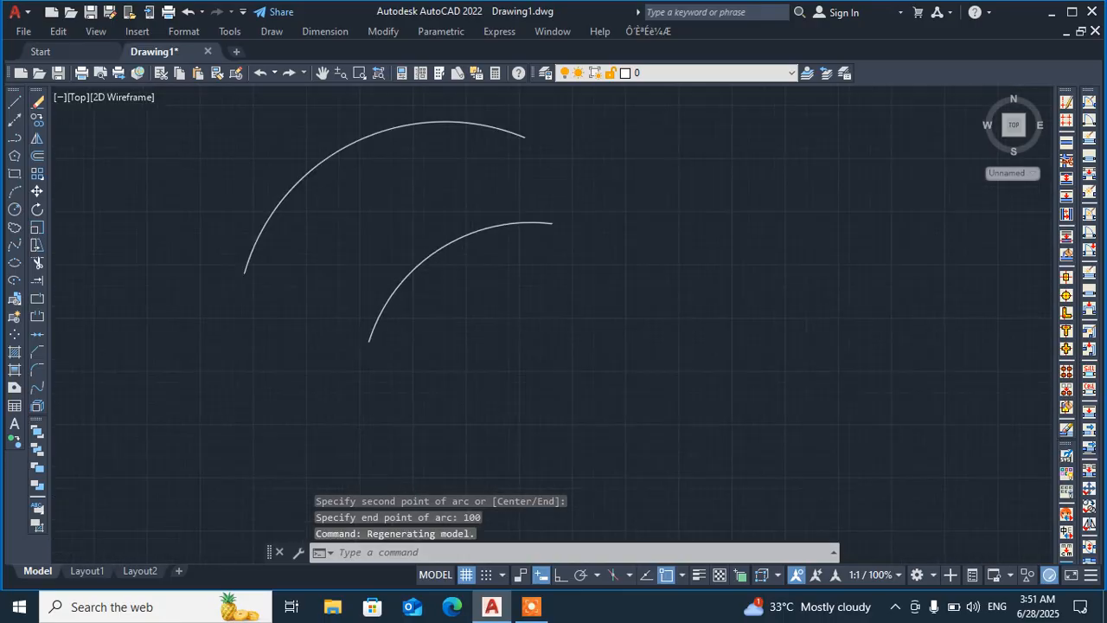
{"action": "scroll", "coordinate": [411, 350], "scroll_direction": "down", "scroll_amount": 4}
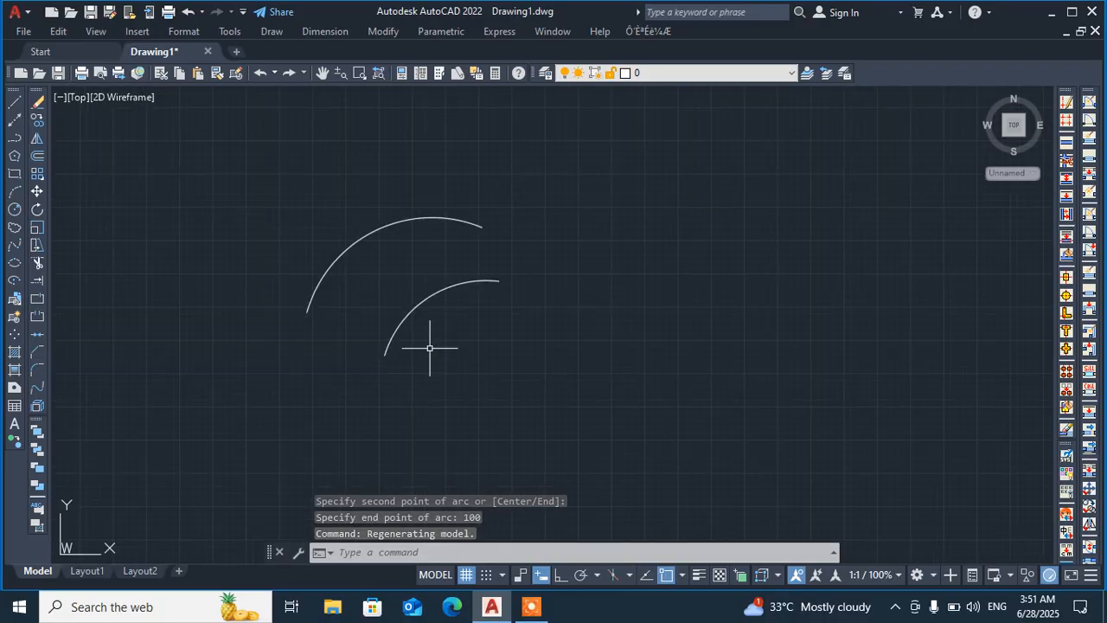
{"action": "left_click", "coordinate": [472, 200]}
{"action": "left_click", "coordinate": [332, 391]}
{"action": "key", "text": "Delete"}
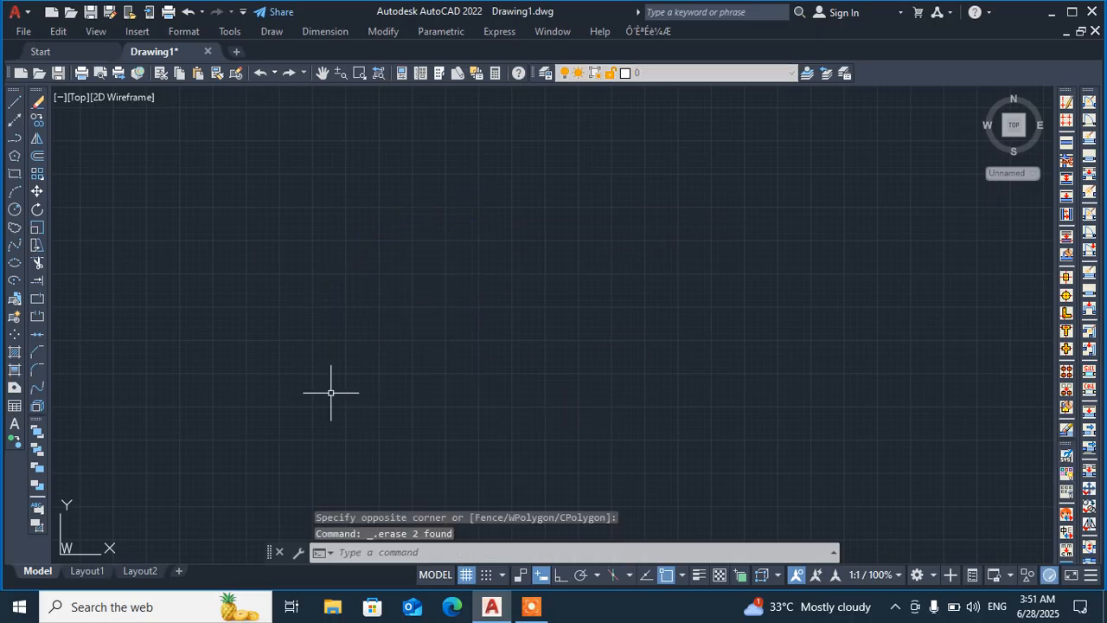
Draw a circle with a radius of 100 from its centre point
{"action": "left_click", "coordinate": [14, 210]}
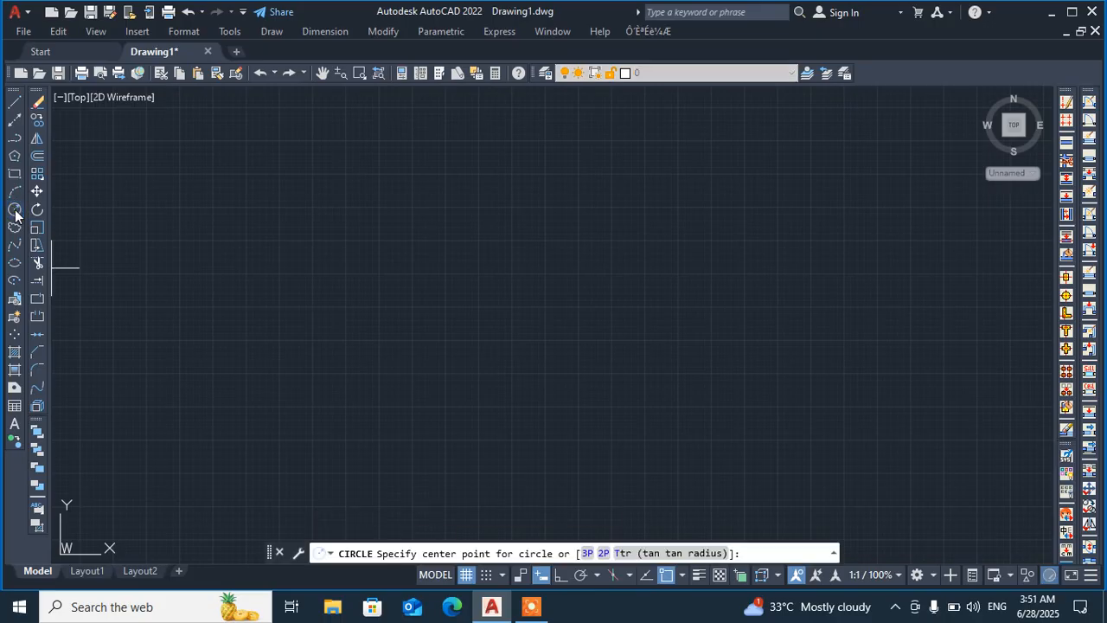
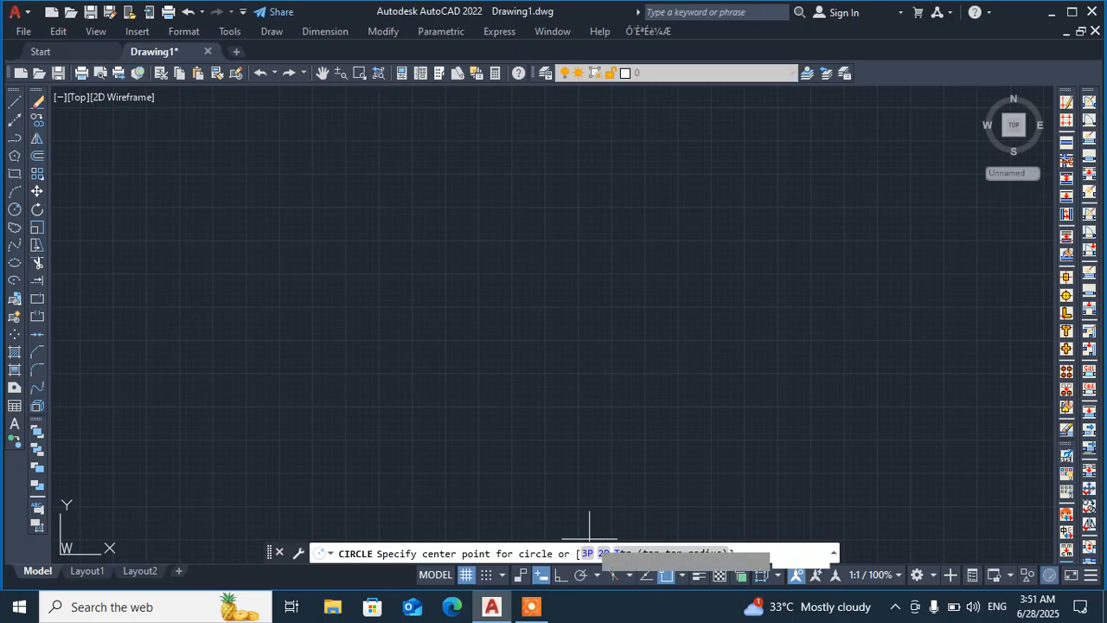
{"action": "left_click", "coordinate": [304, 277]}
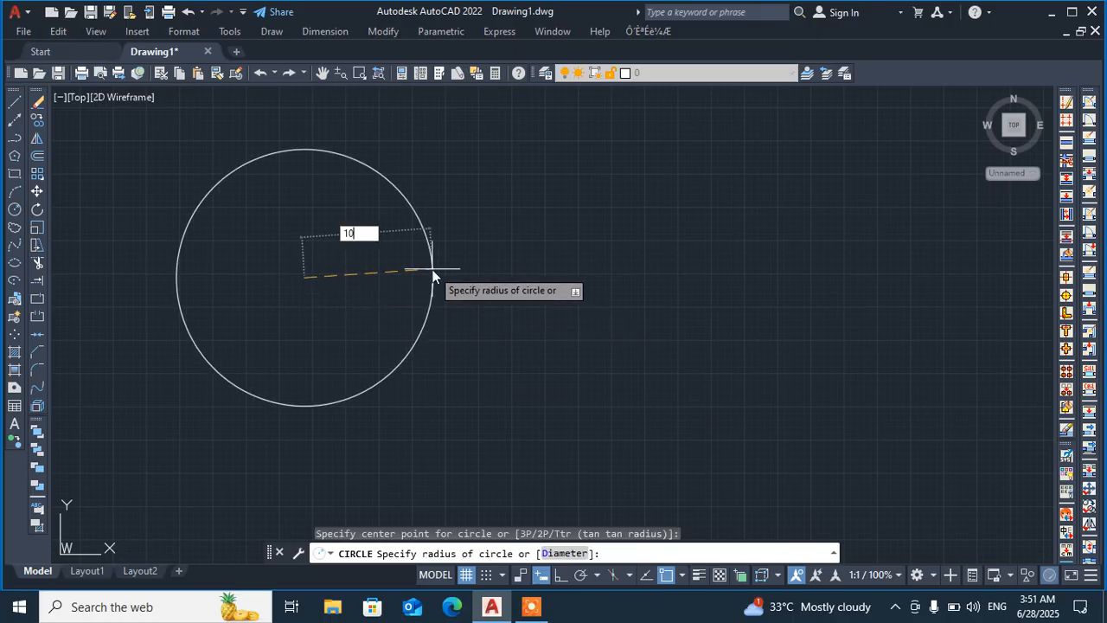
{"action": "key", "text": "Return"}
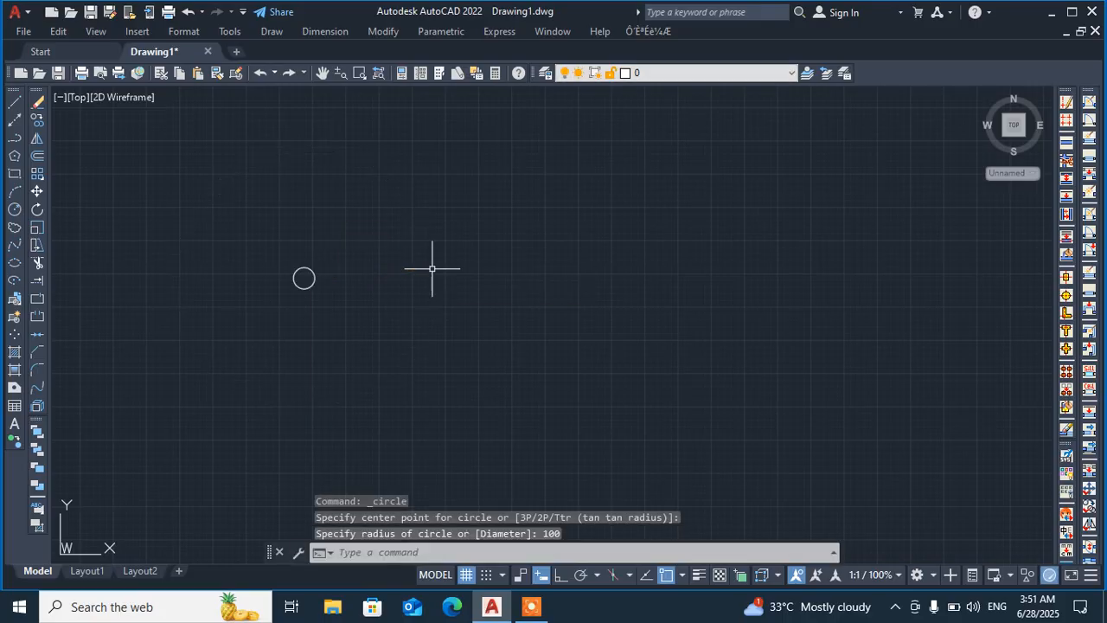
Draw a single nearly horizontal line to the right of the small circle
{"action": "left_click", "coordinate": [13, 106]}
{"action": "left_click", "coordinate": [424, 290]}
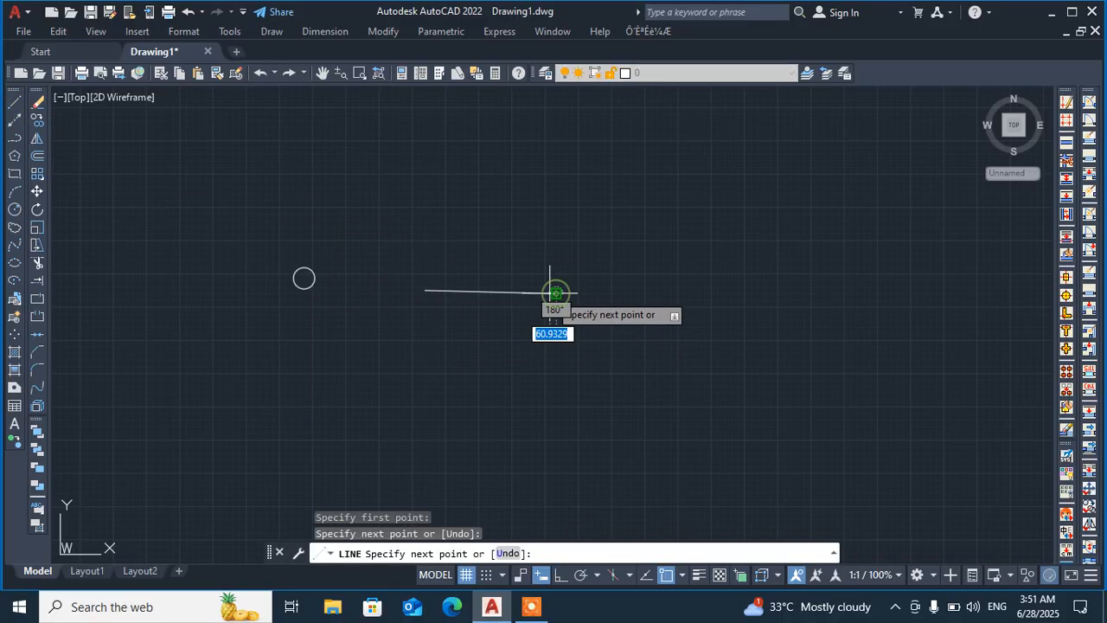
{"action": "key", "text": "Escape"}
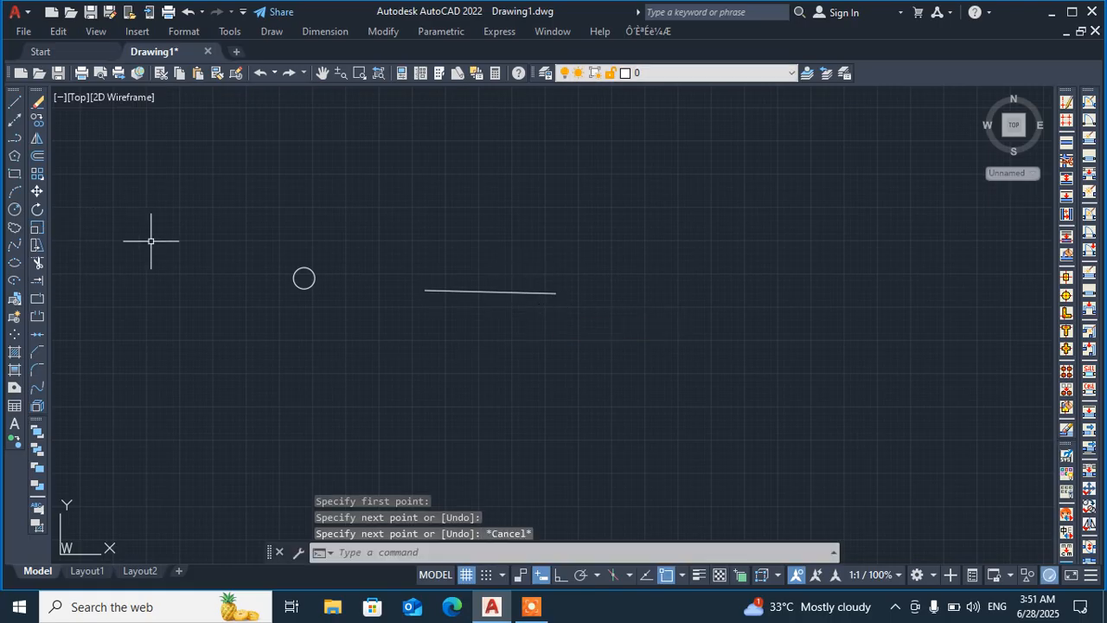
Draw a circle with the 2P option, using the line's two endpoints as the ends of its diameter
{"action": "scroll", "coordinate": [321, 285], "scroll_direction": "up", "scroll_amount": 2}
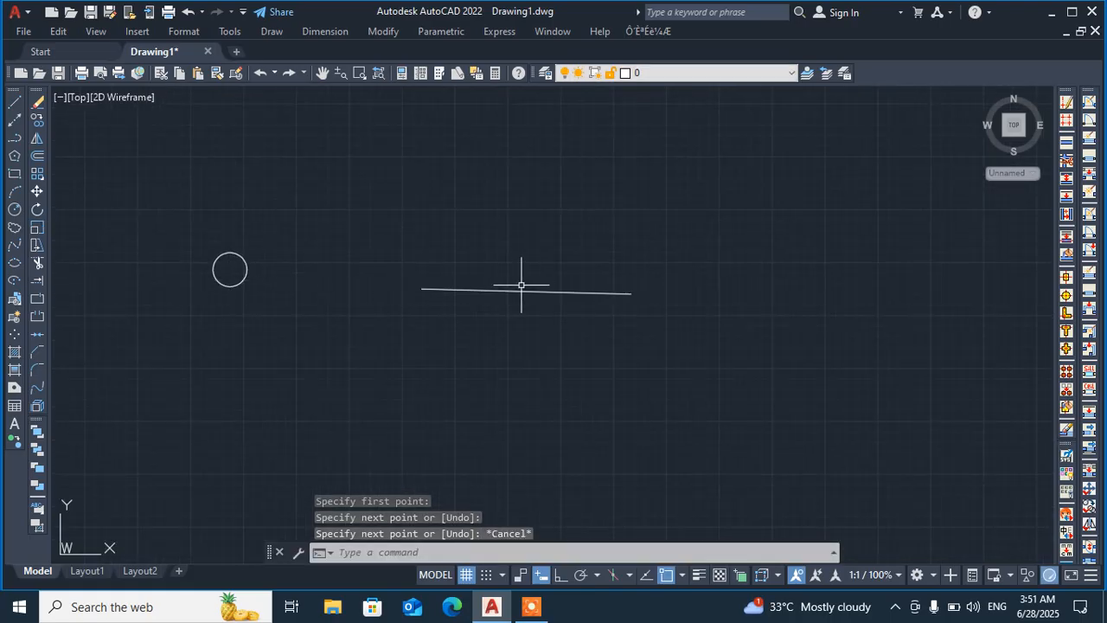
{"action": "left_click", "coordinate": [14, 210]}
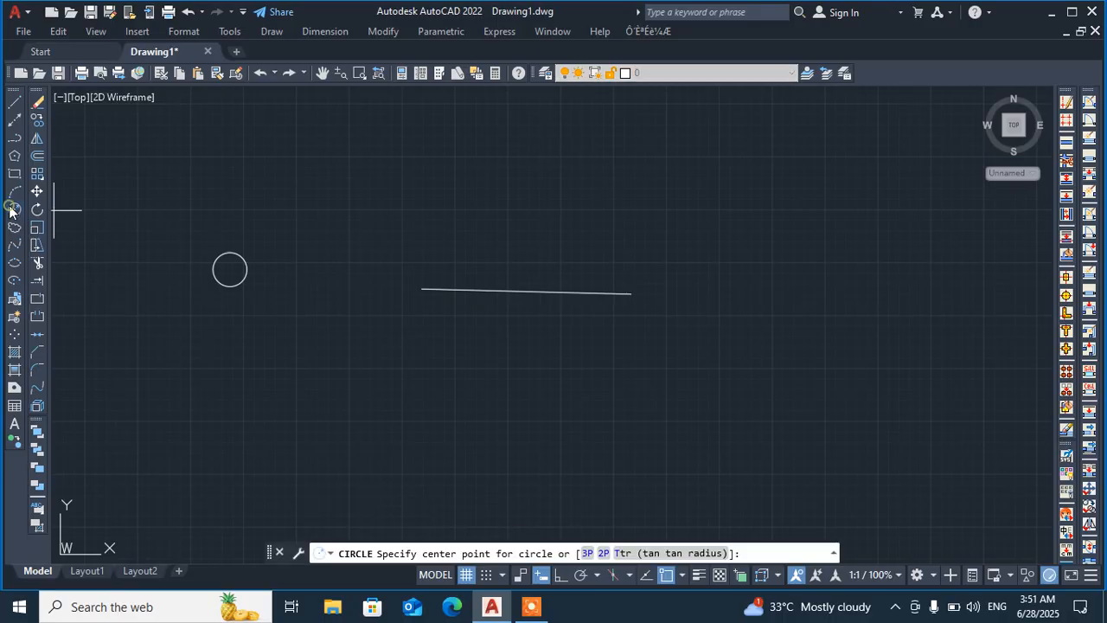
{"action": "left_click", "coordinate": [602, 553]}
{"action": "left_click", "coordinate": [422, 289]}
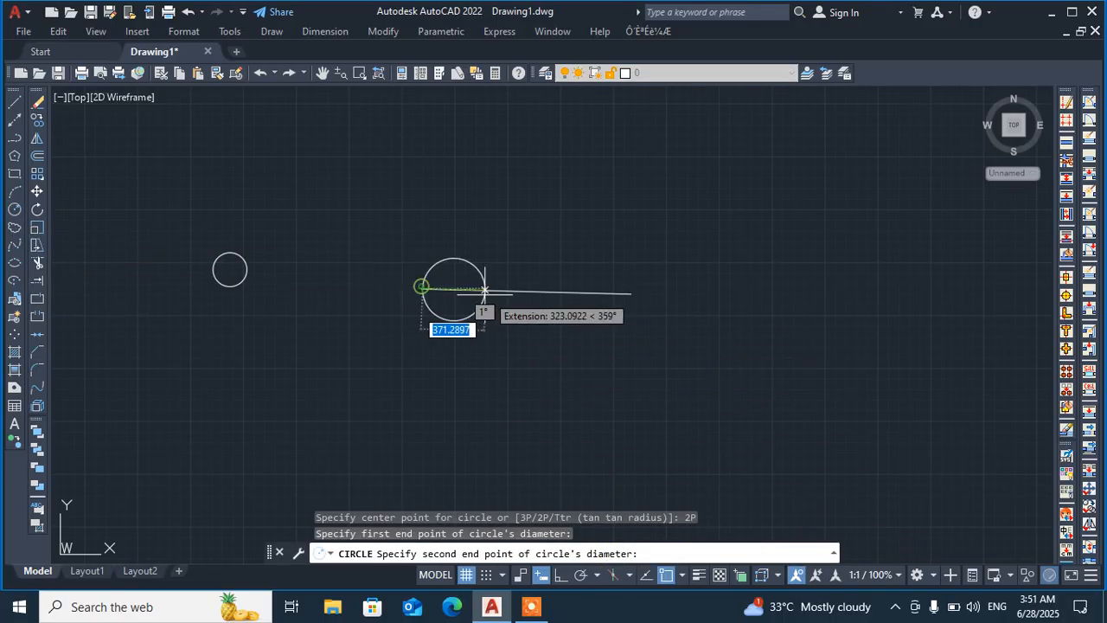
{"action": "left_click", "coordinate": [632, 293]}
Erase both circles and the line from the drawing
{"action": "scroll", "coordinate": [441, 337], "scroll_direction": "up", "scroll_amount": 4}
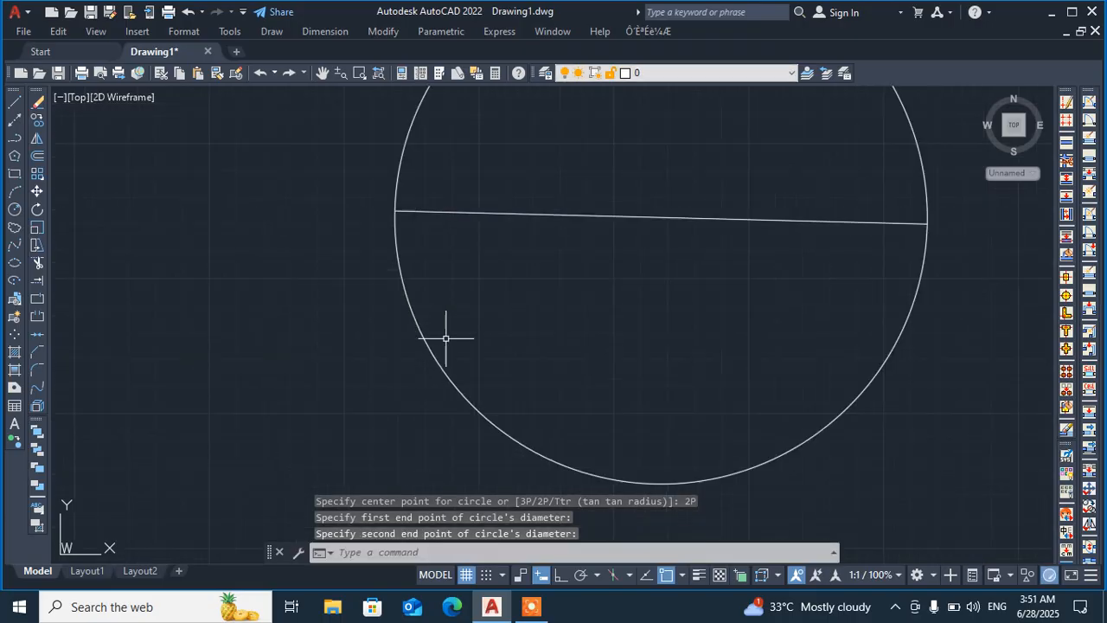
{"action": "scroll", "coordinate": [497, 325], "scroll_direction": "down", "scroll_amount": 4}
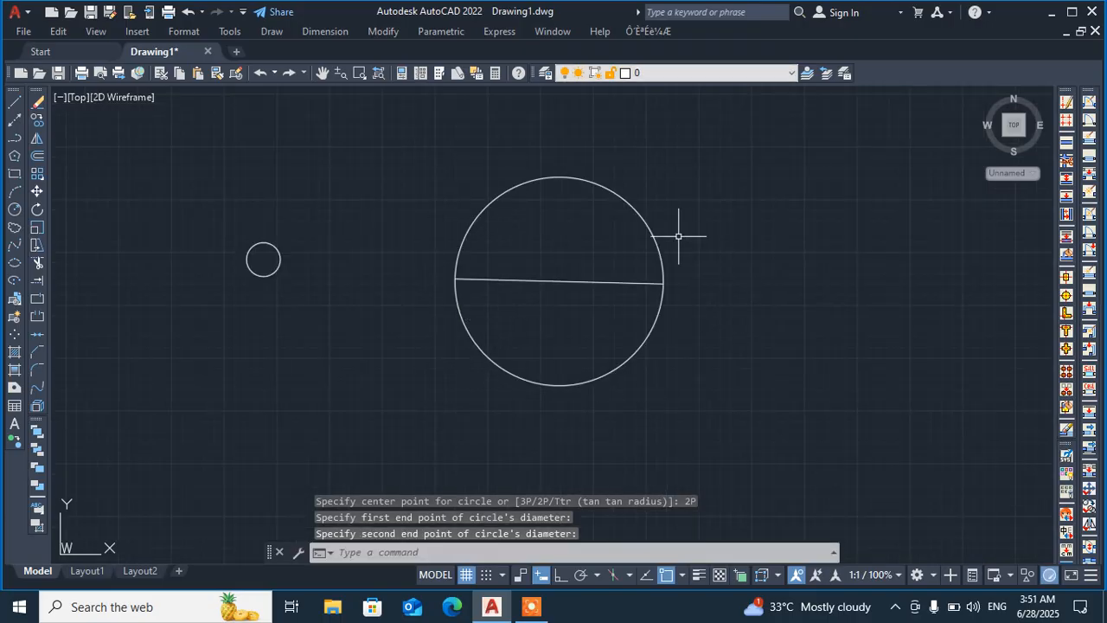
{"action": "scroll", "coordinate": [443, 252], "scroll_direction": "down", "scroll_amount": 4}
{"action": "left_click", "coordinate": [600, 178]}
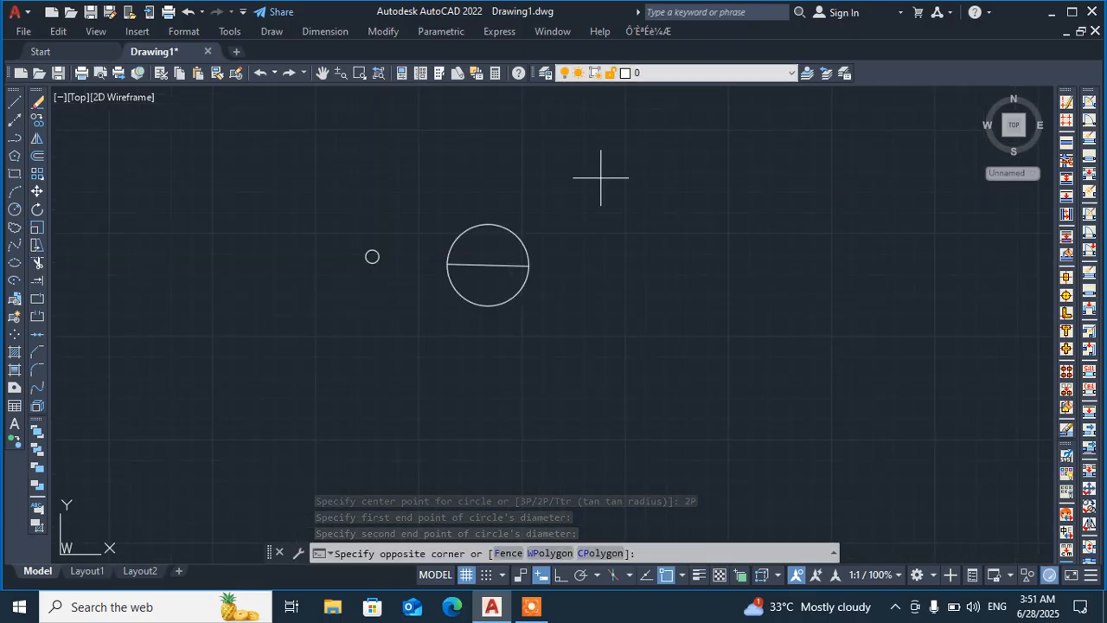
{"action": "left_click", "coordinate": [252, 393]}
{"action": "key", "text": "Delete"}
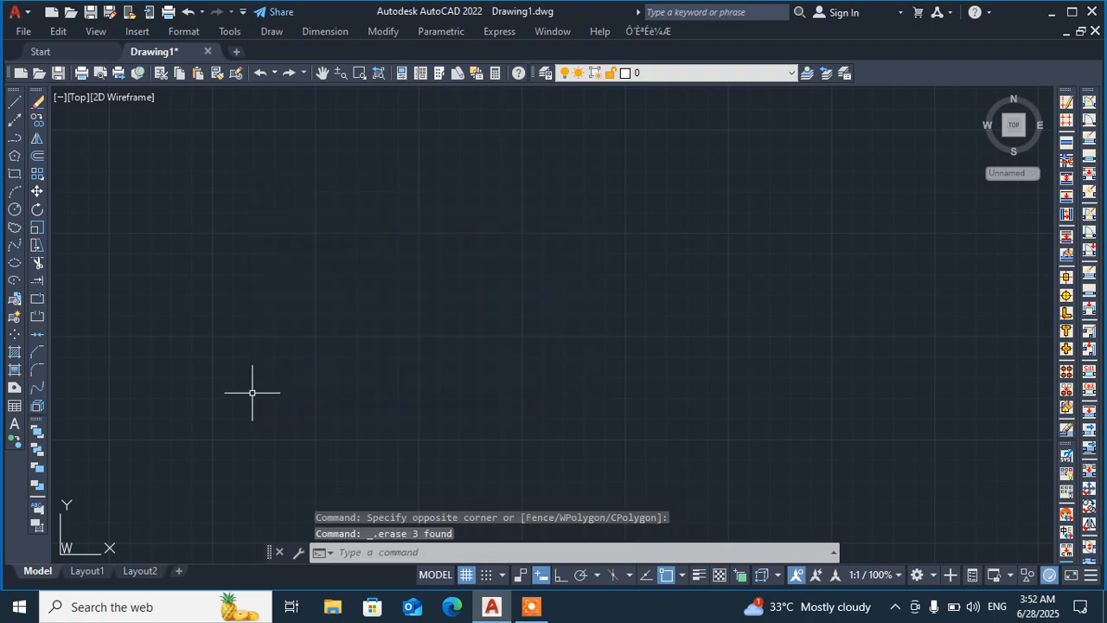
Try tracing two freehand revision clouds in the empty drawing area
{"action": "left_click", "coordinate": [14, 228]}
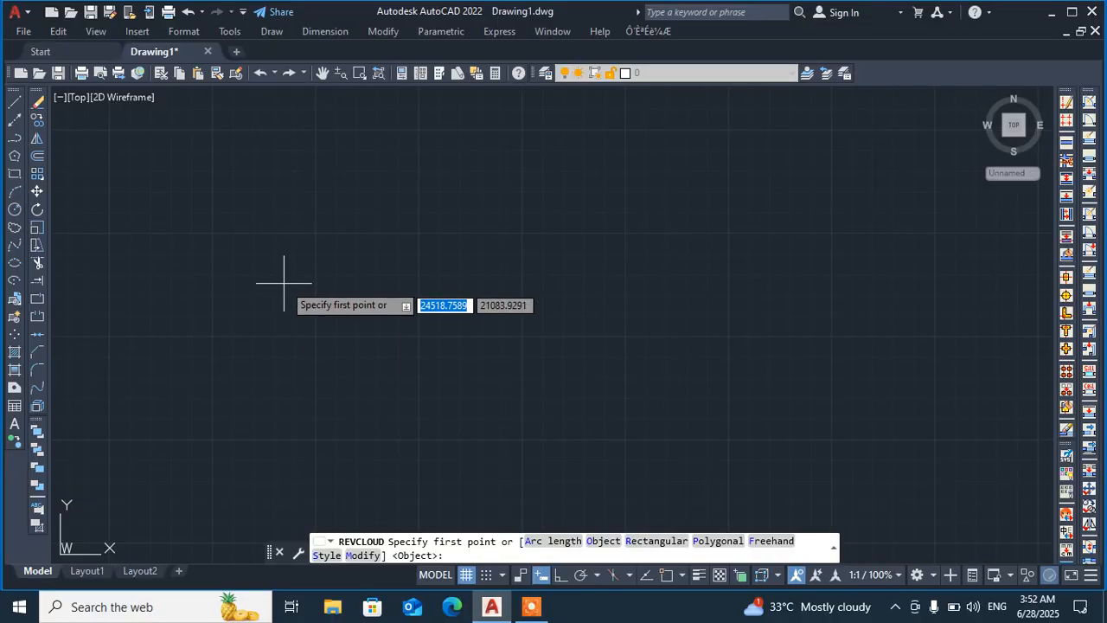
{"action": "left_click", "coordinate": [284, 280]}
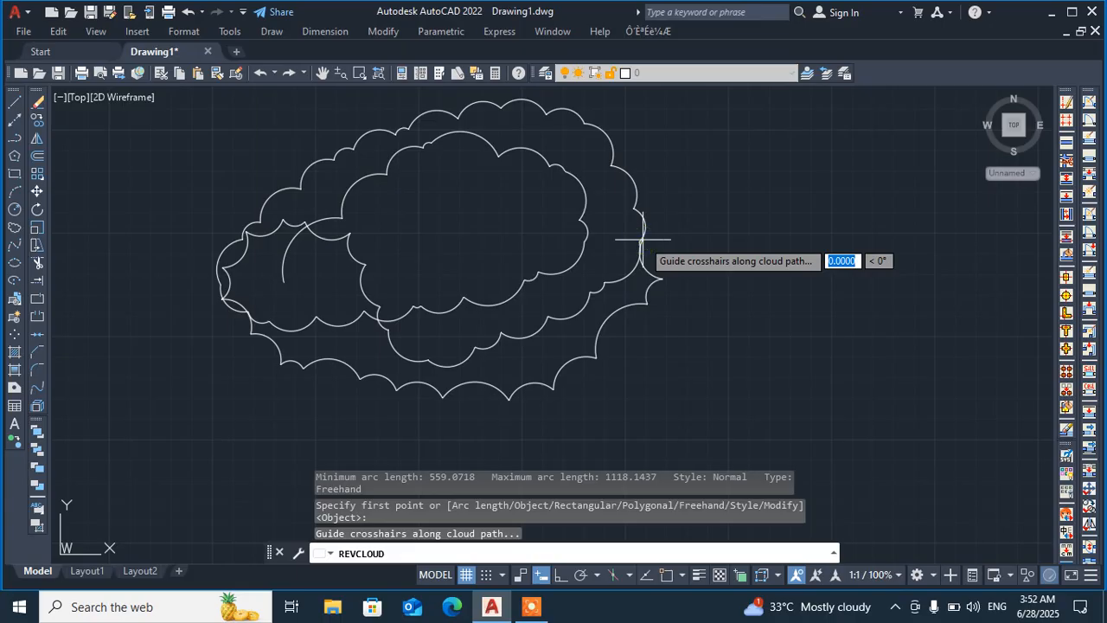
{"action": "key", "text": "Escape"}
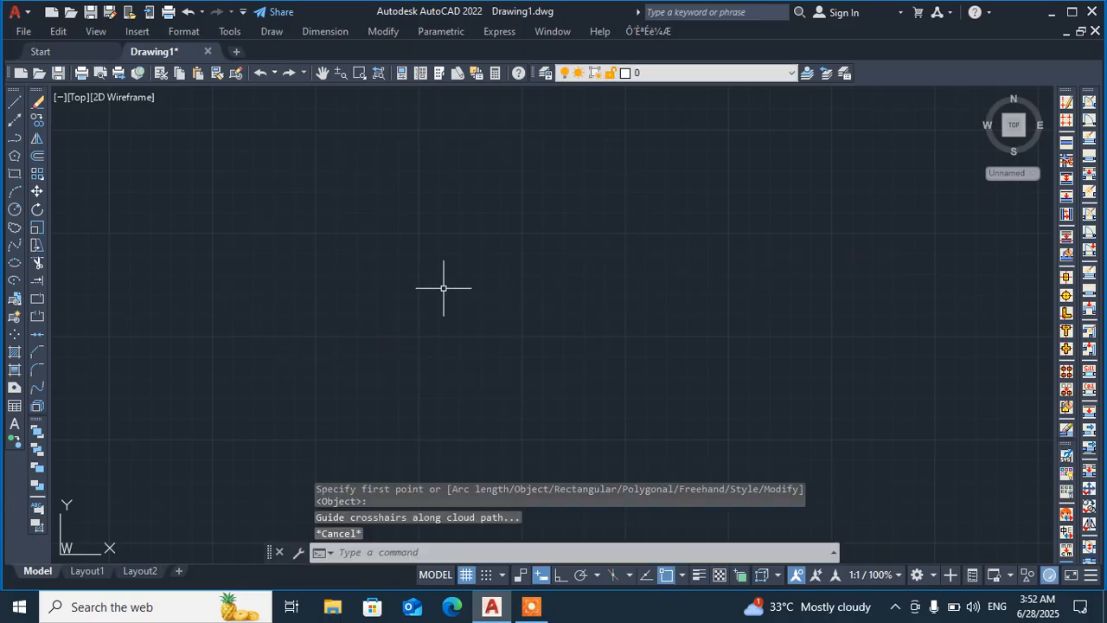
{"action": "left_click", "coordinate": [14, 228]}
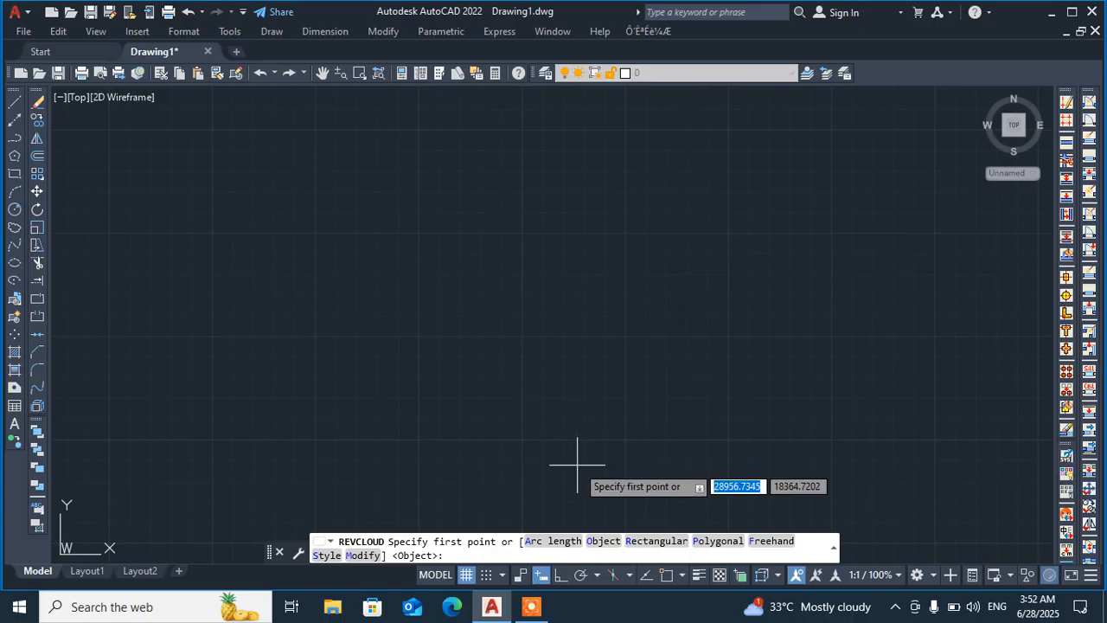
{"action": "left_click", "coordinate": [344, 346]}
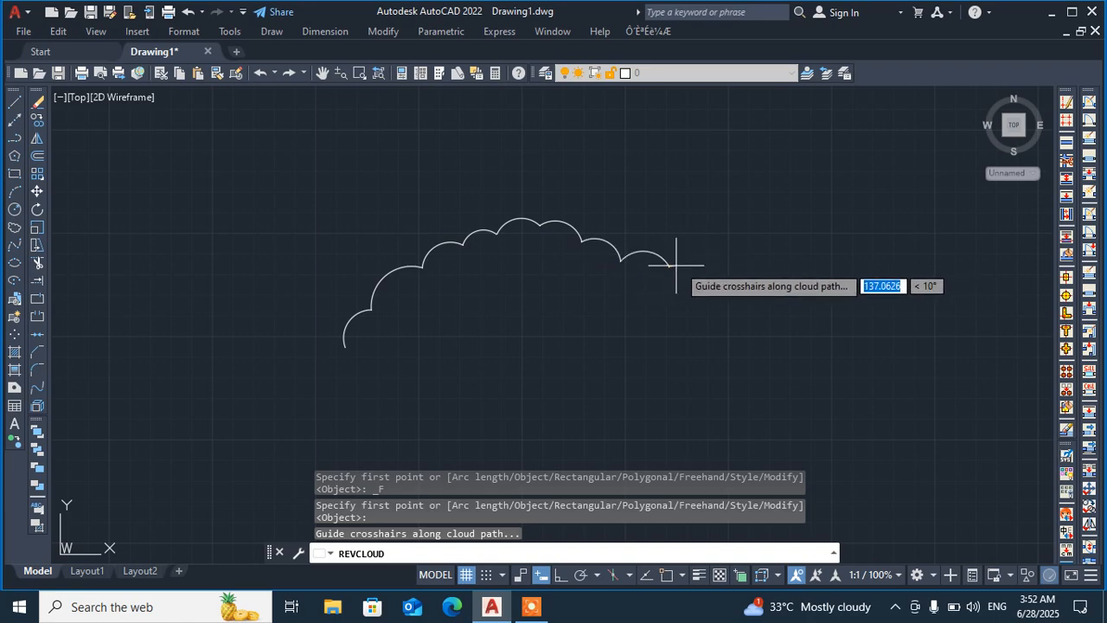
{"action": "key", "text": "Escape"}
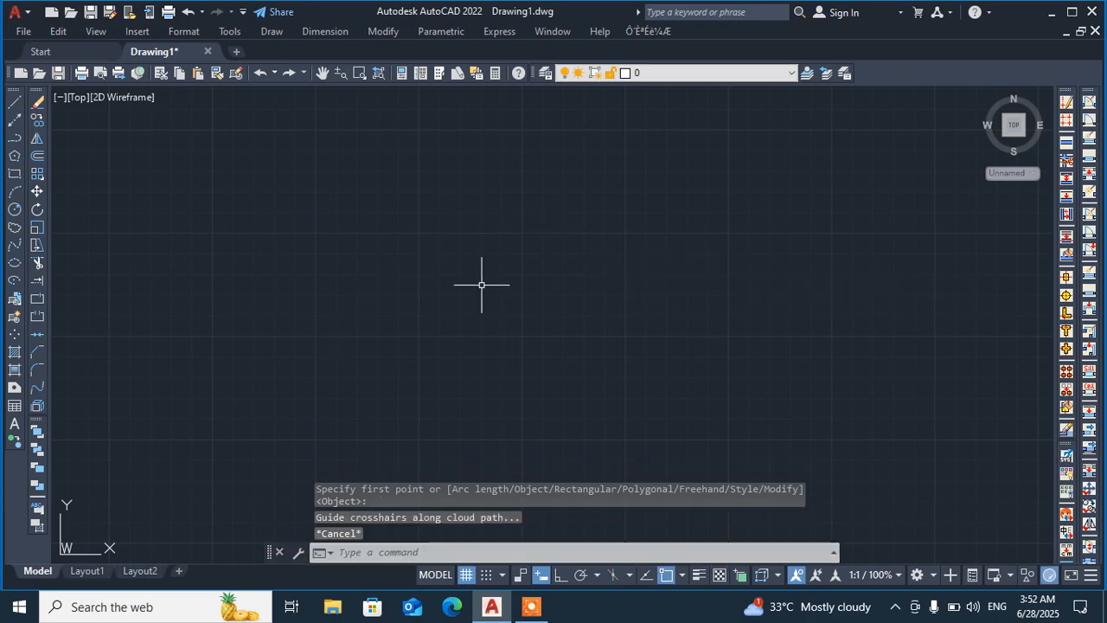
Start a freehand revision cloud and set its approximate arc length to 30
{"action": "left_click", "coordinate": [16, 194]}
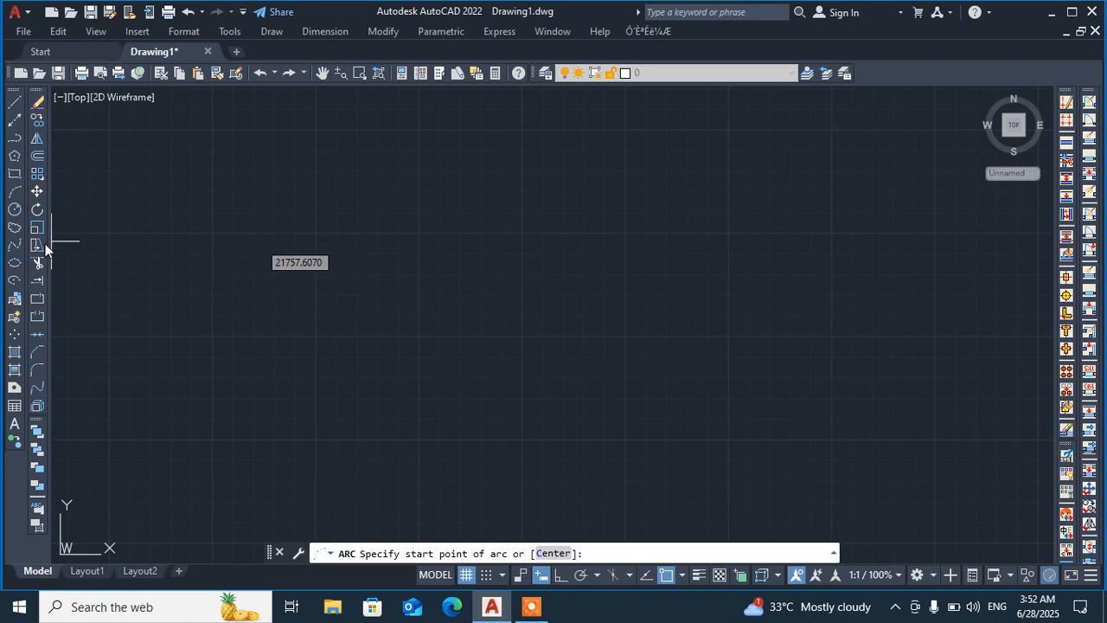
{"action": "left_click", "coordinate": [13, 230]}
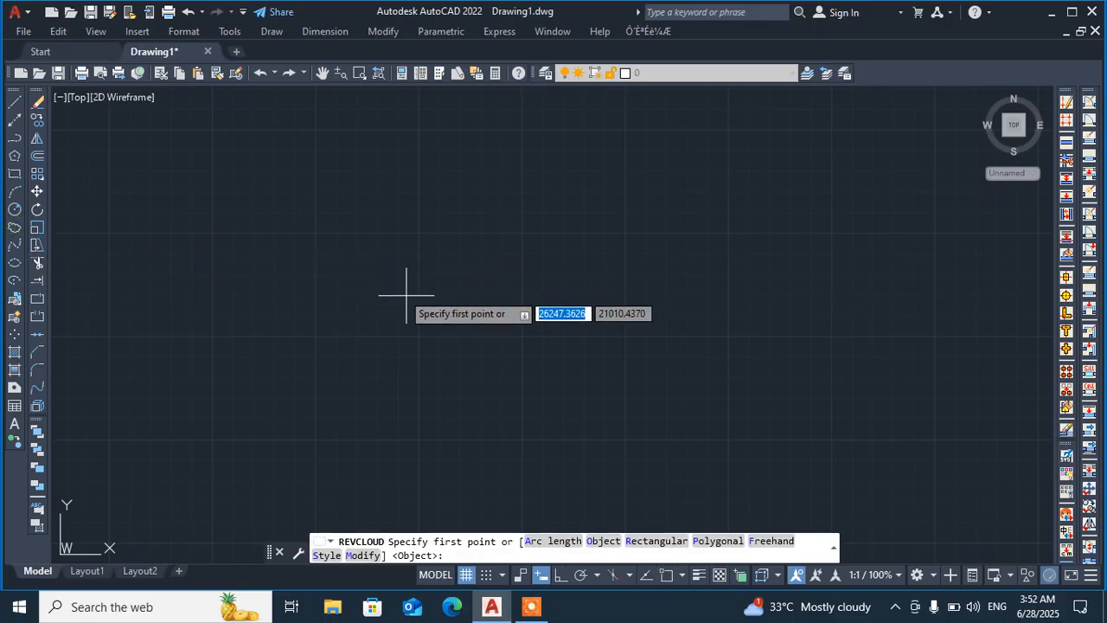
{"action": "left_click", "coordinate": [550, 545]}
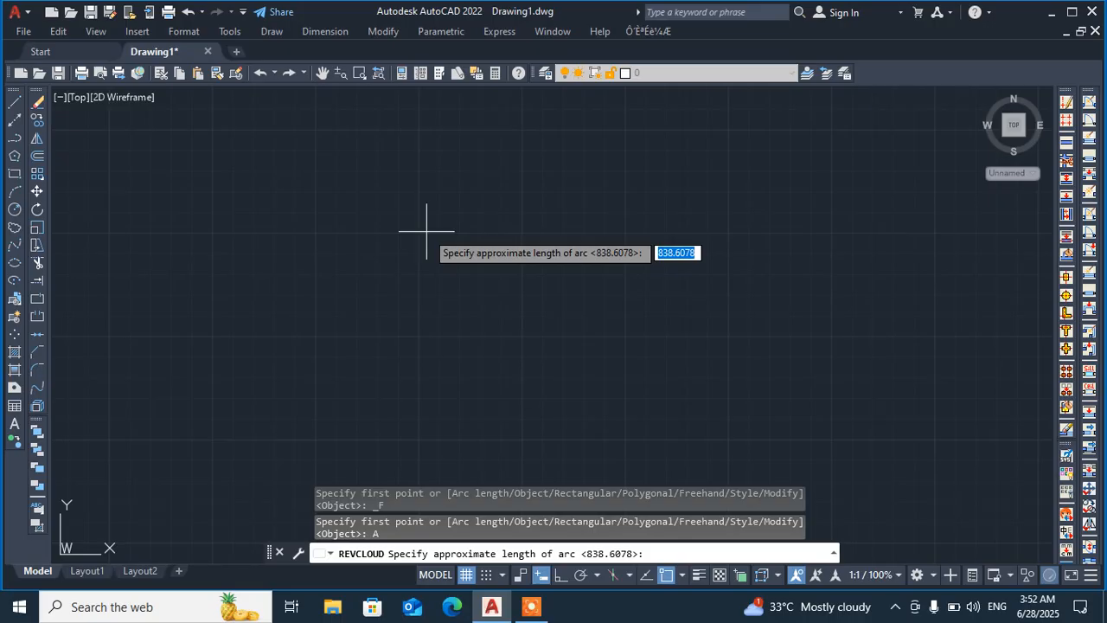
{"action": "type", "text": "30"}
{"action": "key", "text": "Return"}
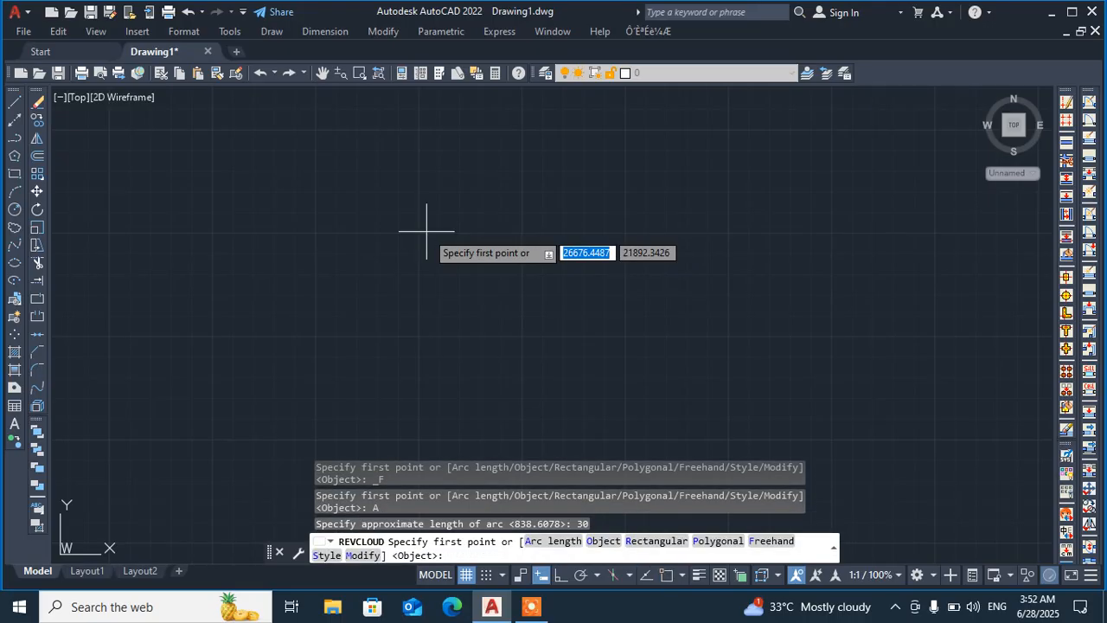
Try tracing a spiralling freehand revision cloud in the empty drawing area
{"action": "left_click", "coordinate": [281, 264]}
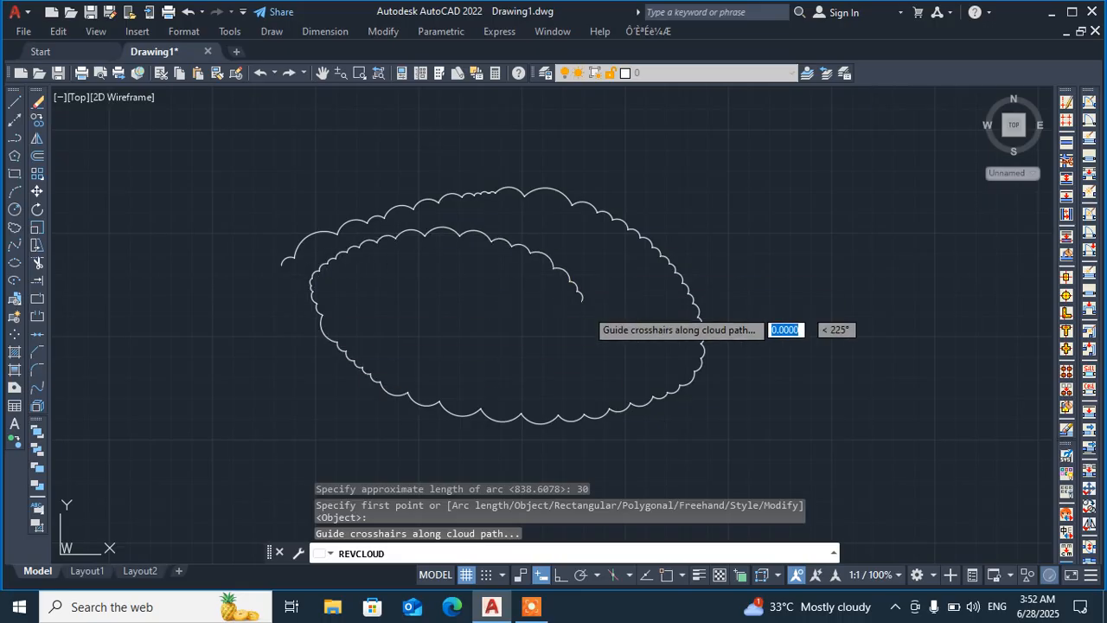
{"action": "key", "text": "Escape"}
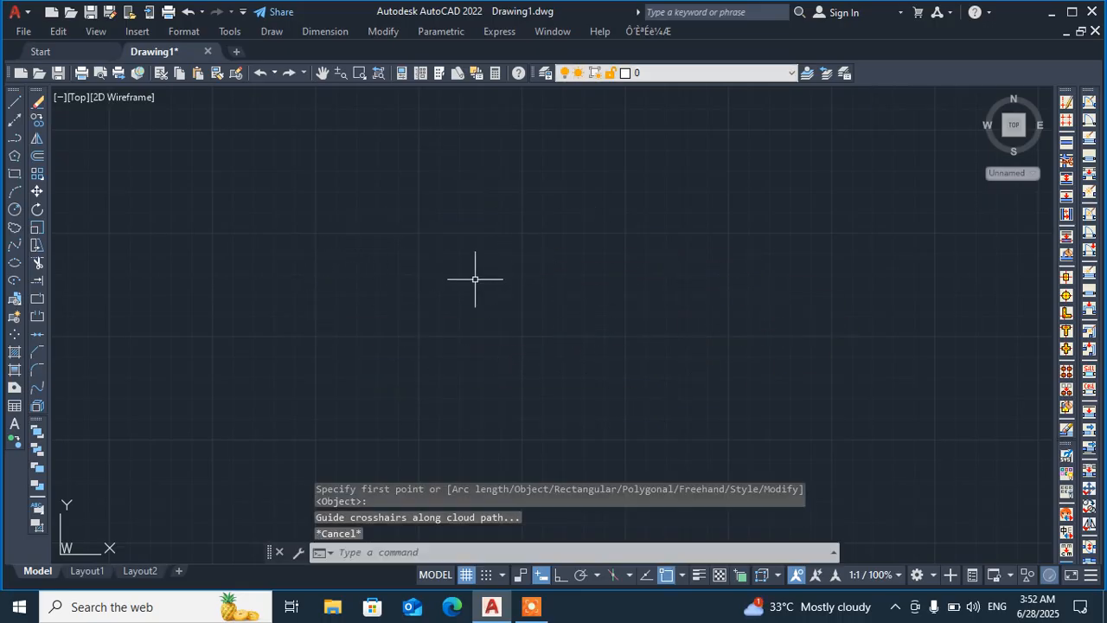
Draw a wide rectangular revision cloud across the middle of the drawing area
{"action": "left_click", "coordinate": [15, 229]}
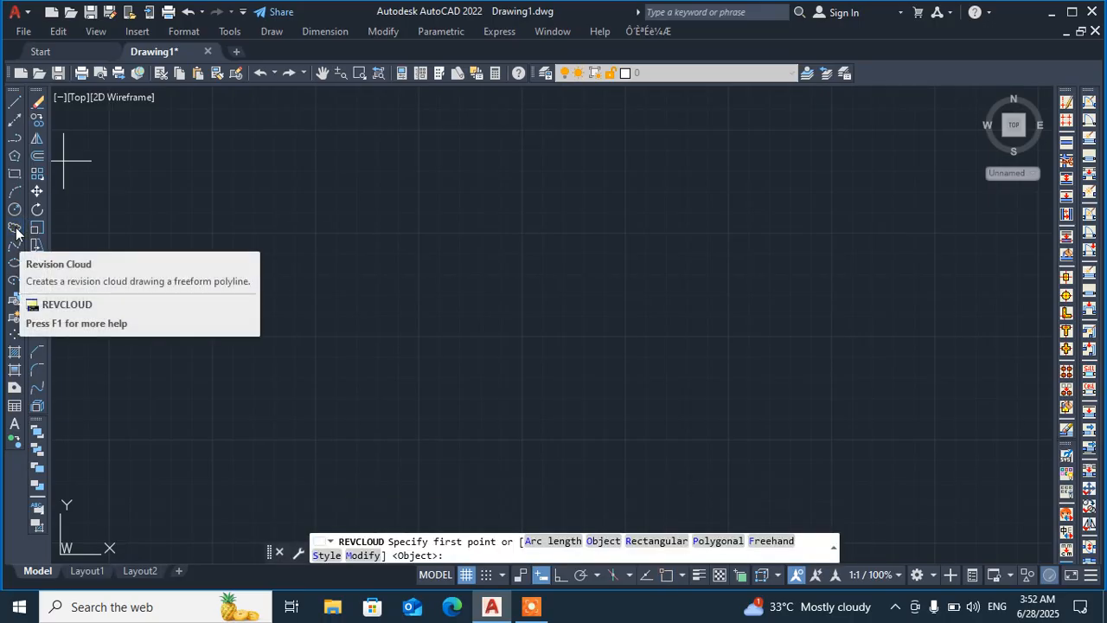
{"action": "left_click", "coordinate": [657, 541]}
{"action": "left_click", "coordinate": [321, 233]}
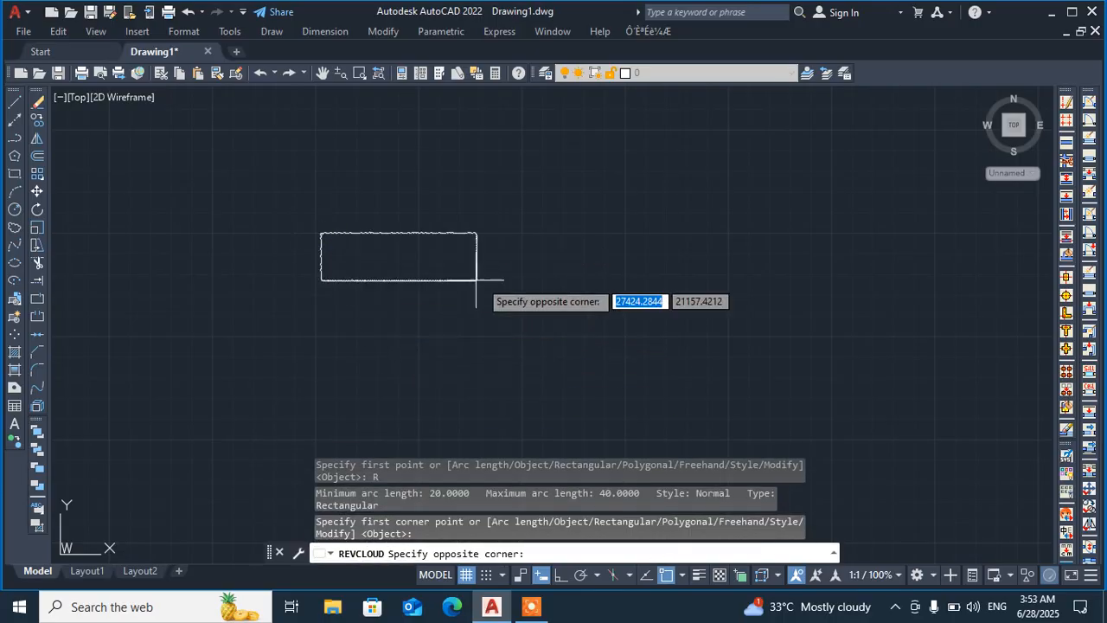
{"action": "left_click", "coordinate": [609, 322]}
{"action": "scroll", "coordinate": [390, 235], "scroll_direction": "up", "scroll_amount": 6}
{"action": "scroll", "coordinate": [360, 217], "scroll_direction": "down", "scroll_amount": 3}
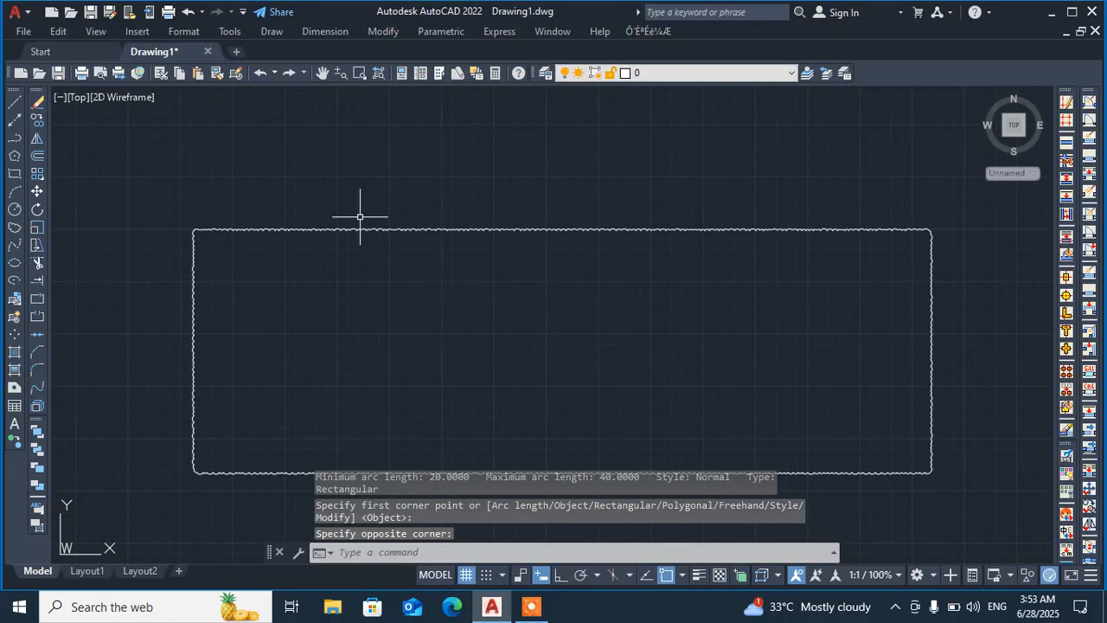
{"action": "scroll", "coordinate": [359, 217], "scroll_direction": "down", "scroll_amount": 2}
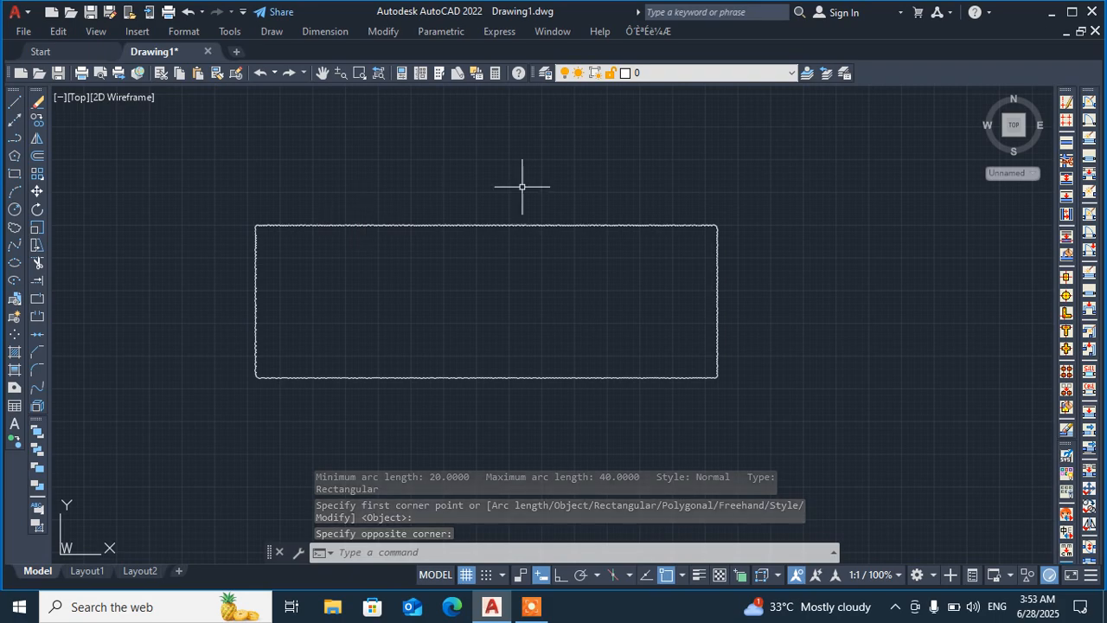
Erase the rectangular revision cloud from the drawing
{"action": "left_click", "coordinate": [710, 171]}
{"action": "left_click", "coordinate": [398, 383]}
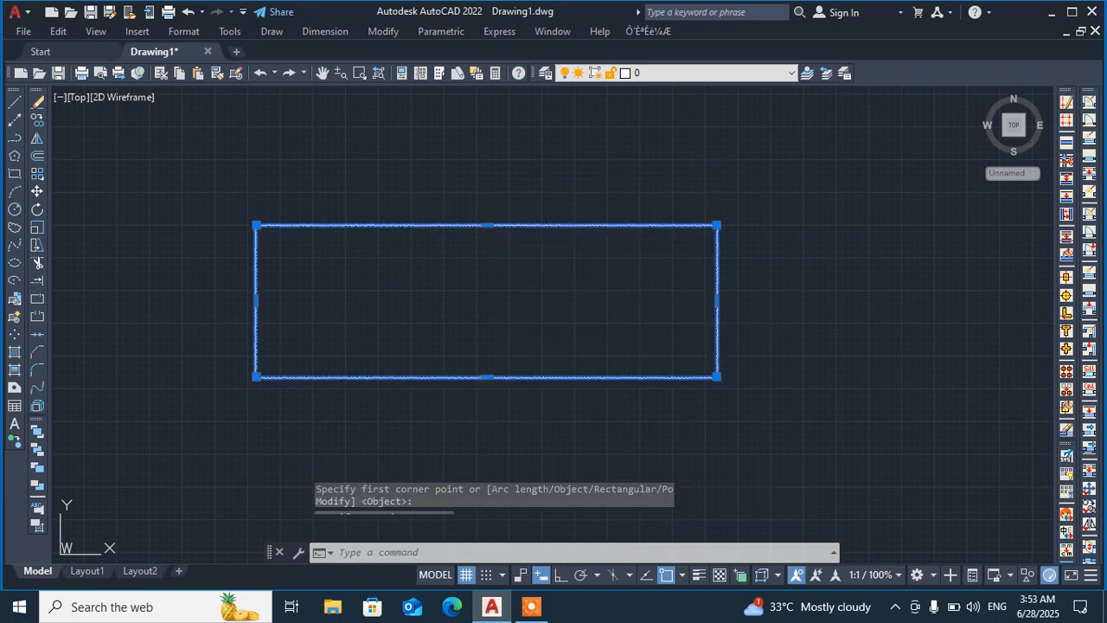
{"action": "key", "text": "Delete"}
Try drawing a polygonal revision cloud with seven vertices around the empty drawing area
{"action": "left_click", "coordinate": [14, 228]}
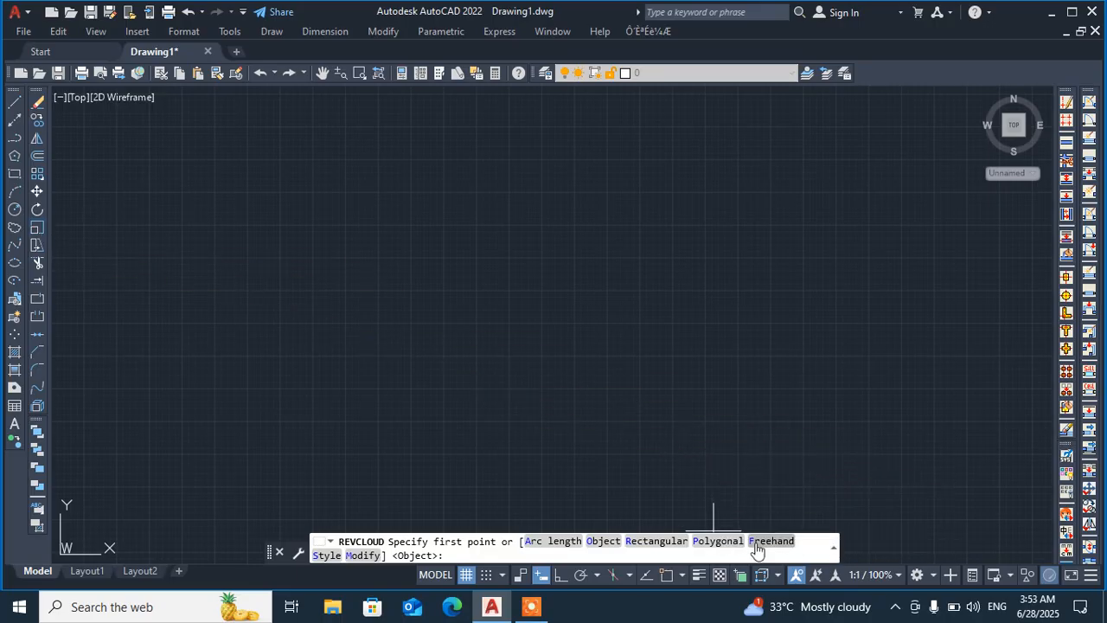
{"action": "left_click", "coordinate": [713, 540]}
{"action": "left_click", "coordinate": [287, 215]}
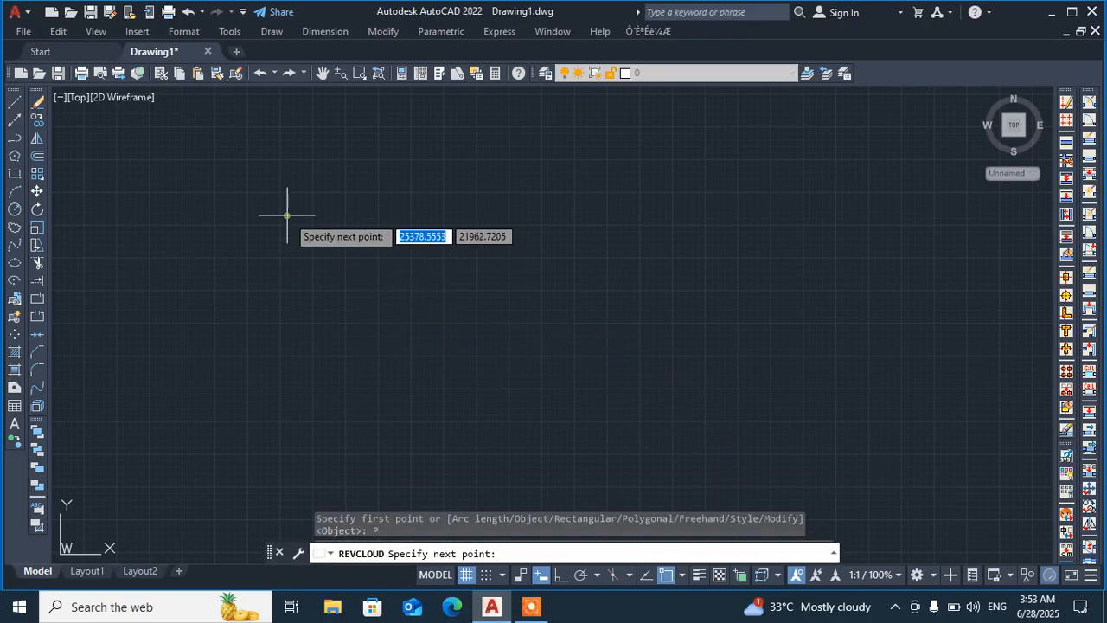
{"action": "left_click", "coordinate": [486, 207]}
{"action": "left_click", "coordinate": [744, 243]}
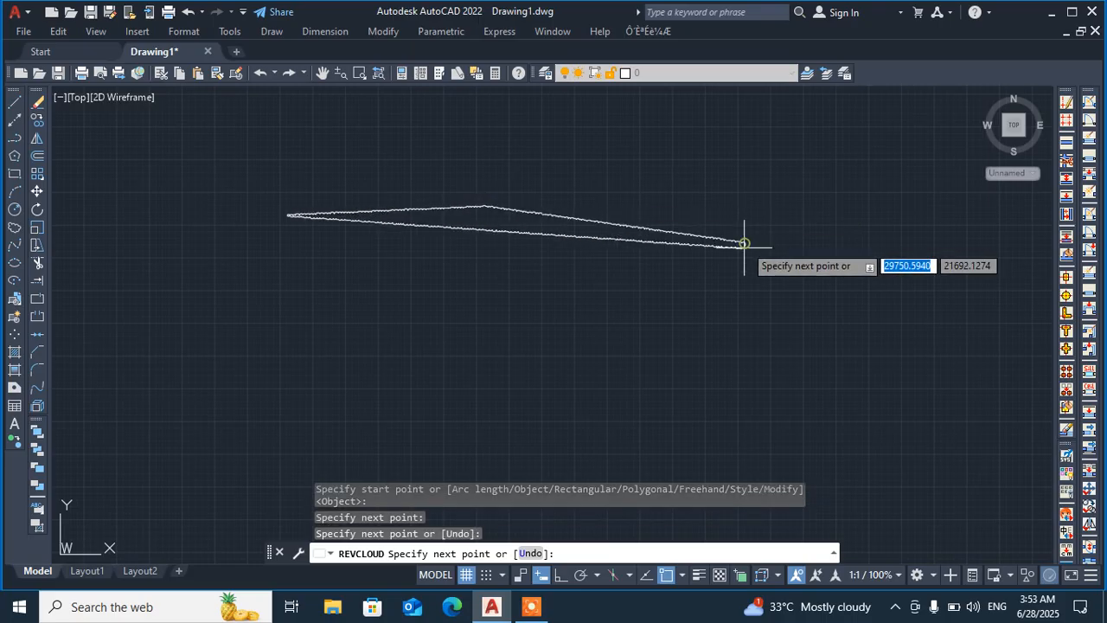
{"action": "left_click", "coordinate": [577, 360]}
{"action": "left_click", "coordinate": [342, 390]}
{"action": "left_click", "coordinate": [200, 302]}
{"action": "scroll", "coordinate": [354, 194], "scroll_direction": "up", "scroll_amount": 3}
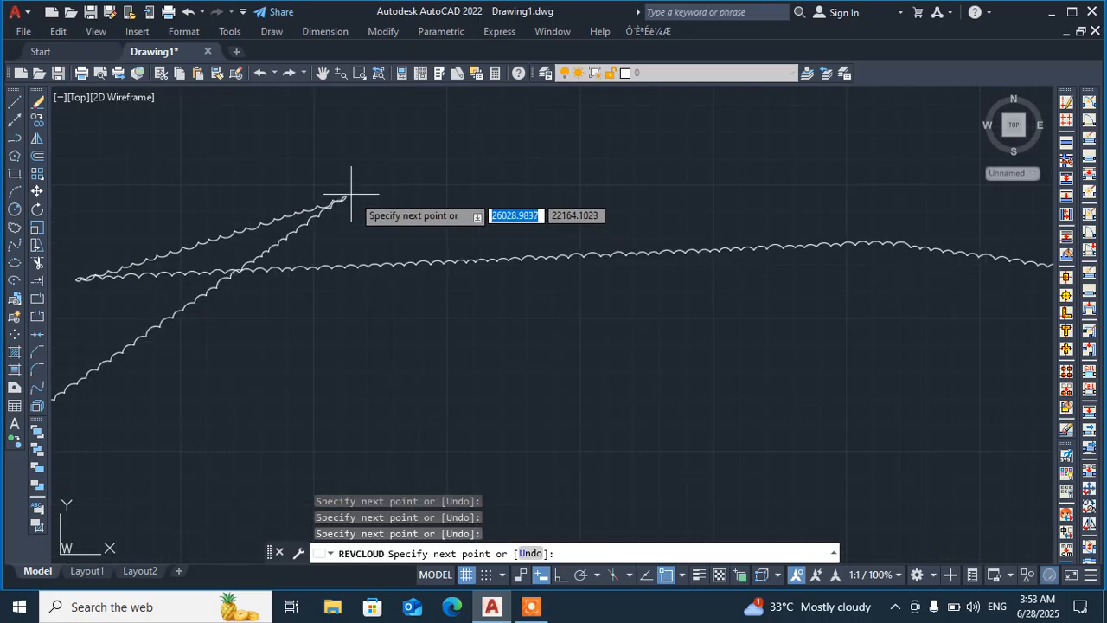
{"action": "scroll", "coordinate": [284, 220], "scroll_direction": "down", "scroll_amount": 3}
{"action": "left_click", "coordinate": [186, 256]}
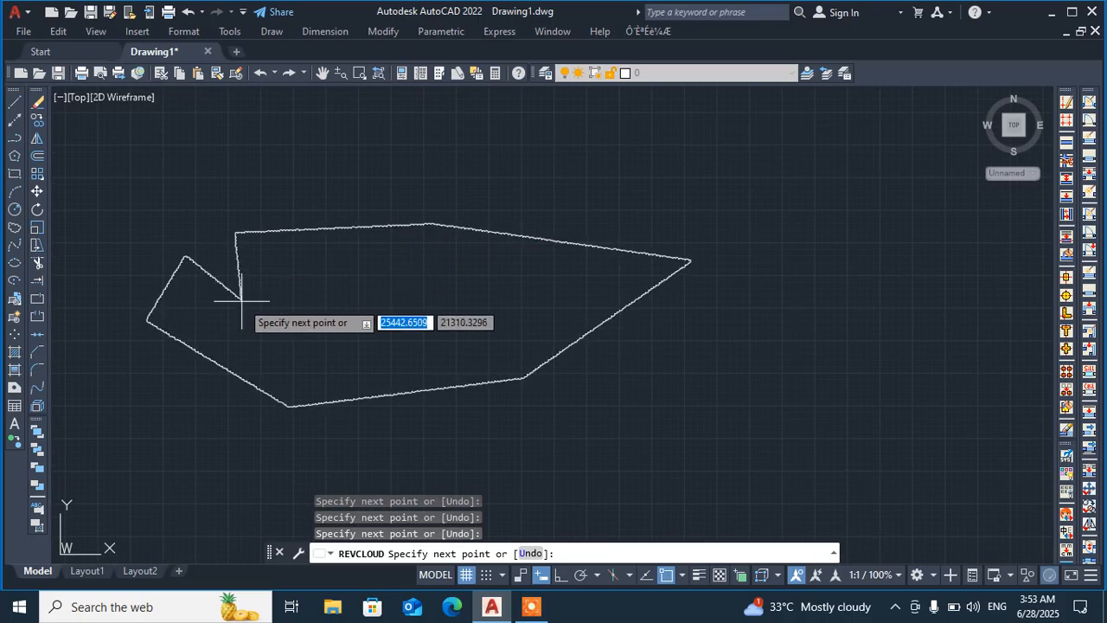
{"action": "key", "text": "Escape"}
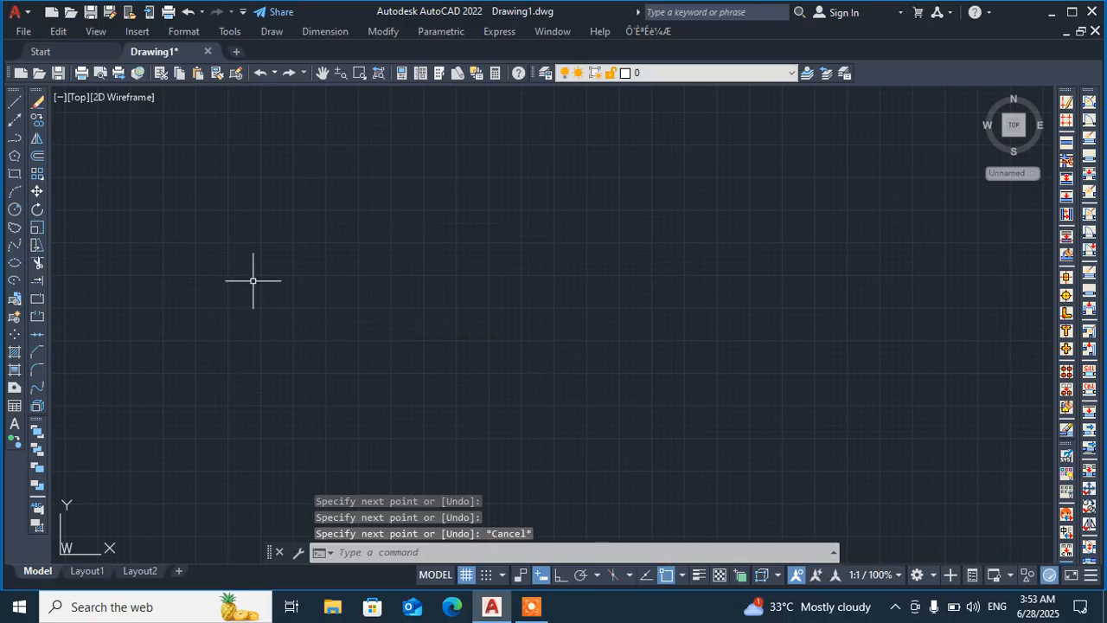
Try tracing an oval revision cloud with the Freehand option
{"action": "left_click", "coordinate": [14, 227]}
{"action": "left_click", "coordinate": [770, 541]}
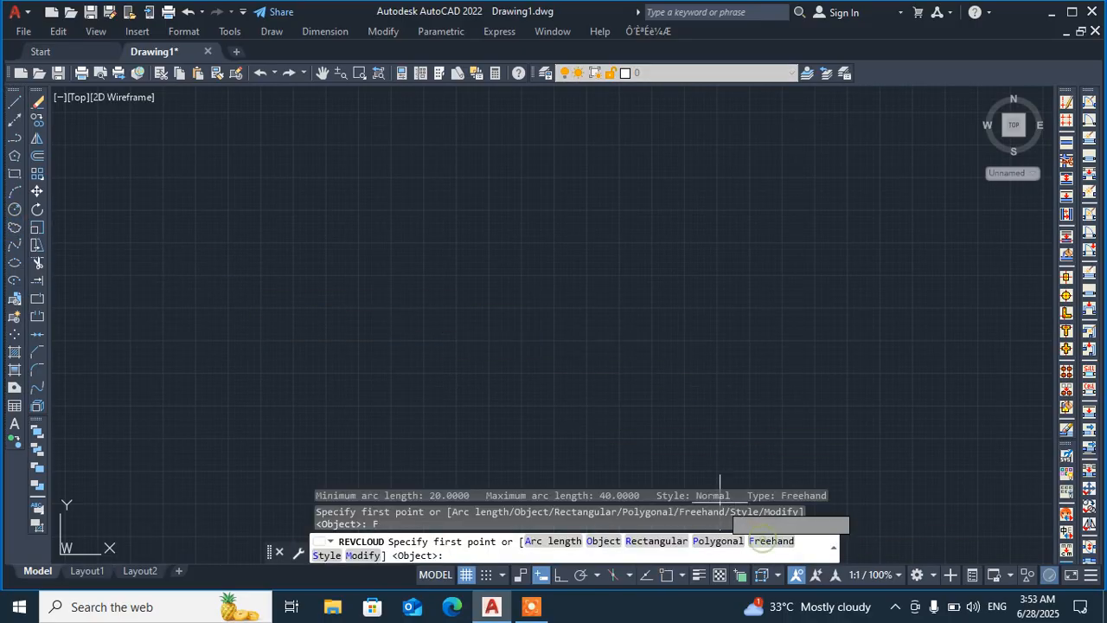
{"action": "left_click", "coordinate": [268, 267]}
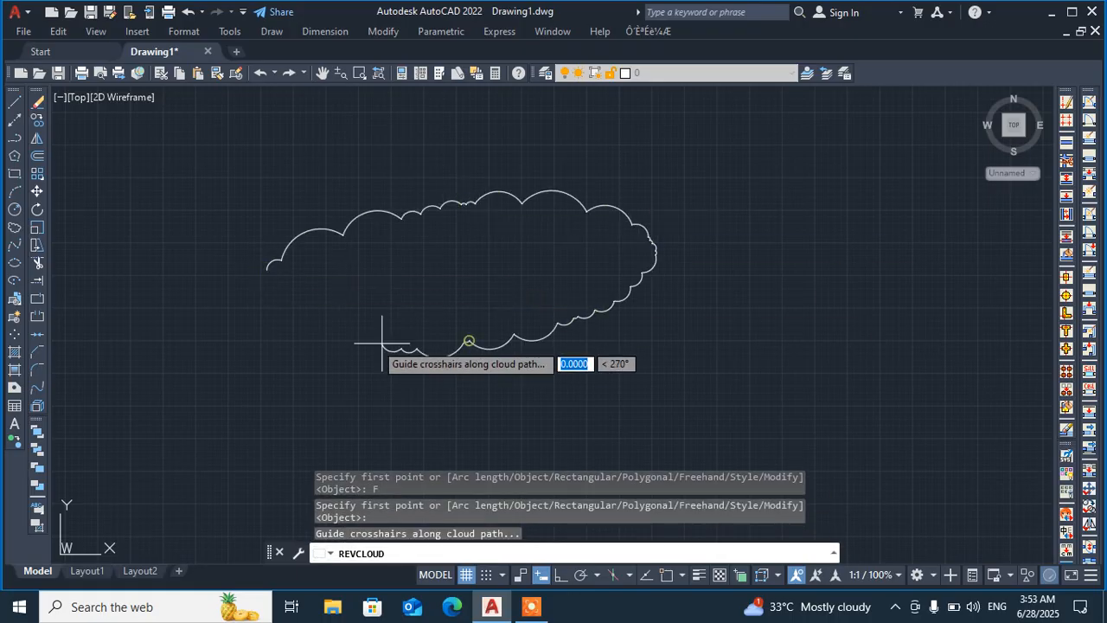
{"action": "key", "text": "Escape"}
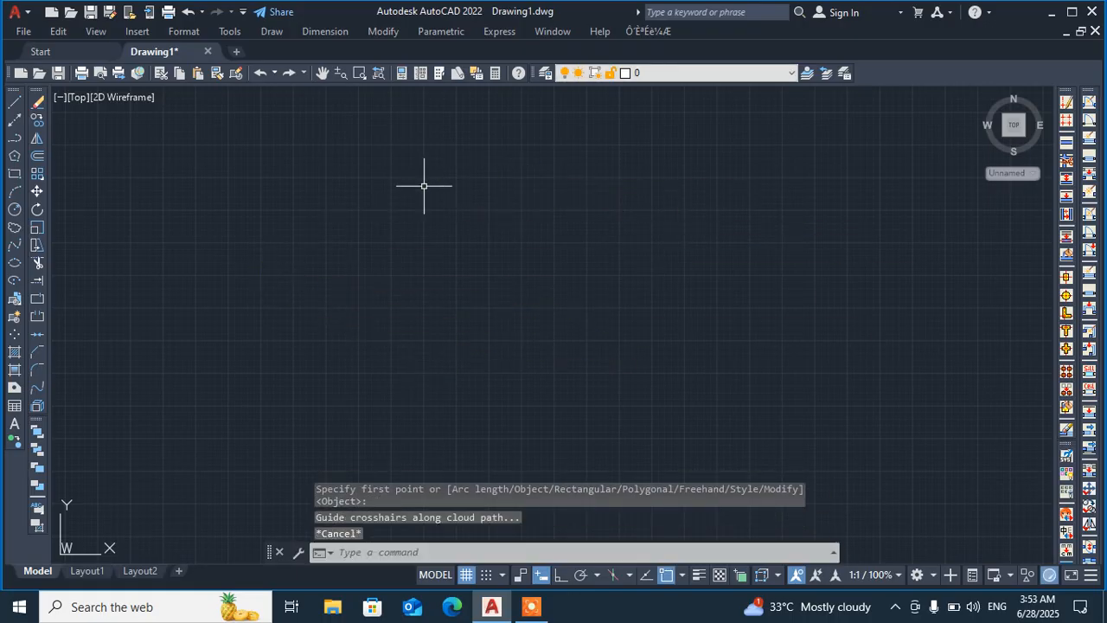
Set the revision cloud arc style to Calligraphy and try tracing a freehand cloud with it
{"action": "left_click", "coordinate": [14, 228]}
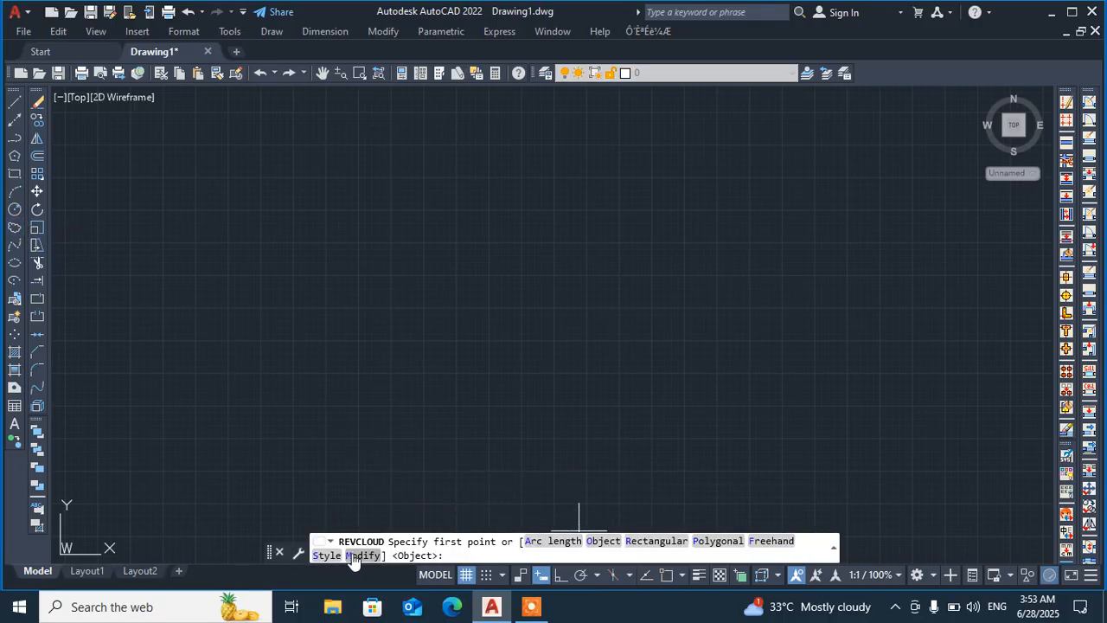
{"action": "left_click", "coordinate": [327, 556]}
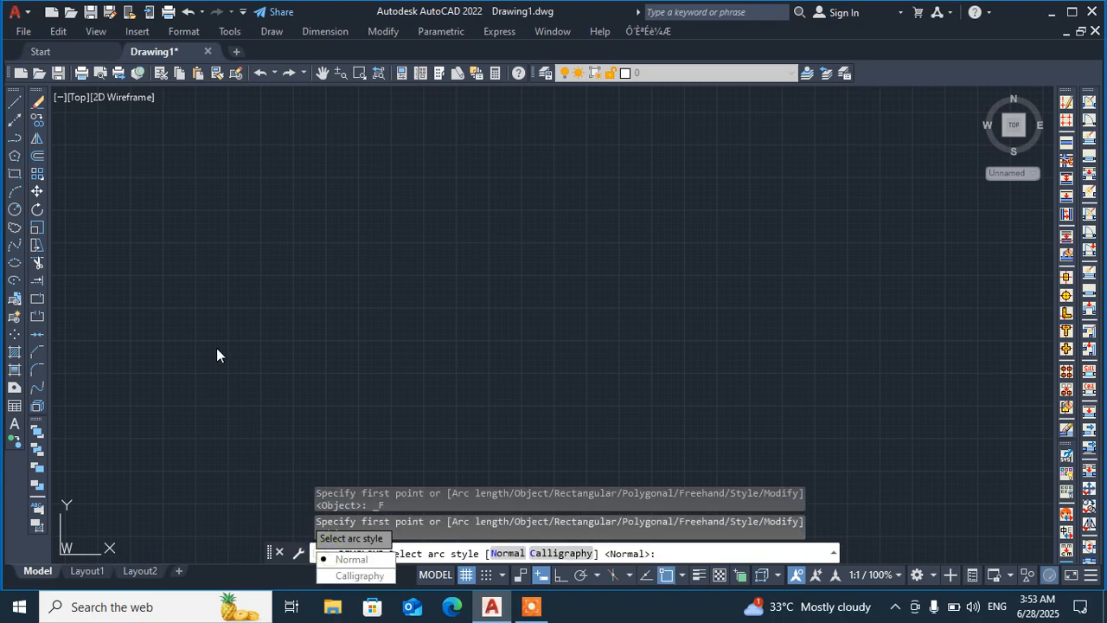
{"action": "left_click", "coordinate": [272, 404]}
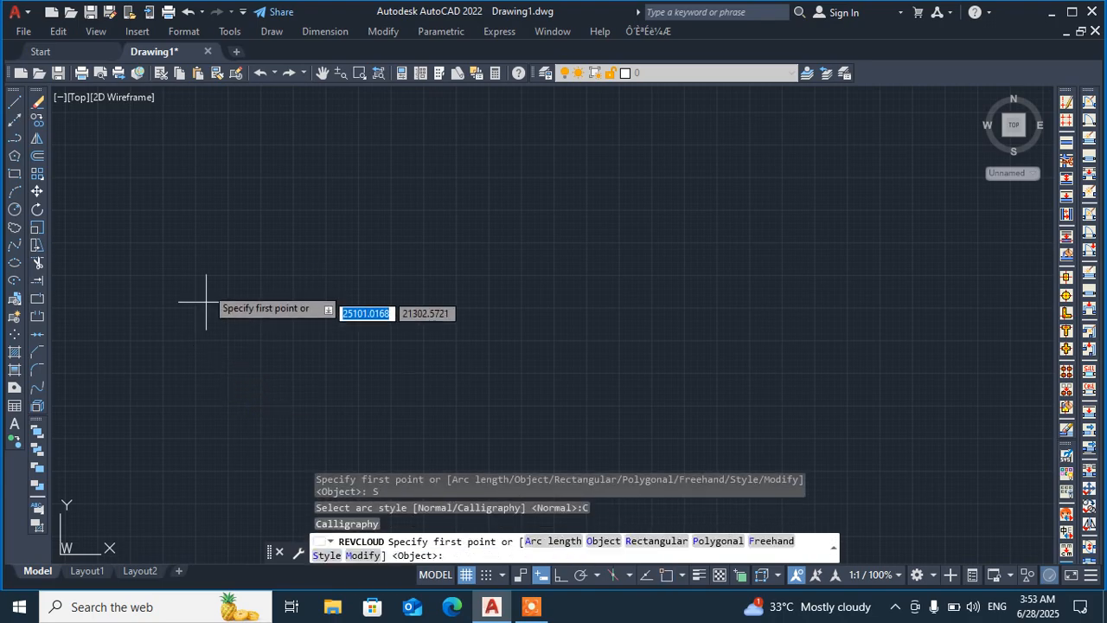
{"action": "left_click", "coordinate": [209, 276]}
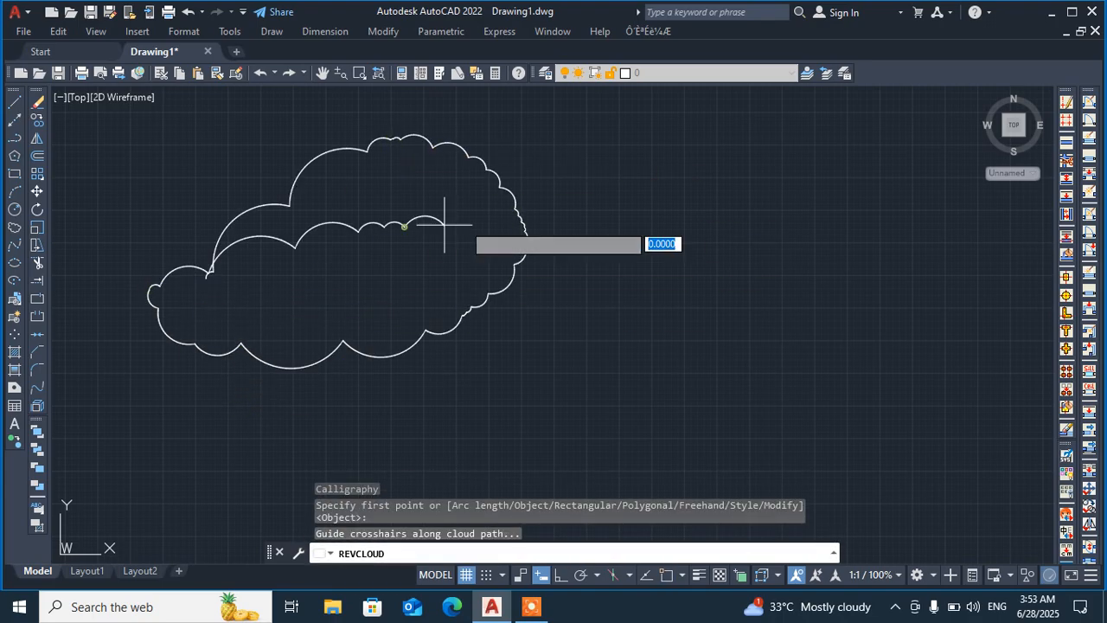
{"action": "key", "text": "Escape"}
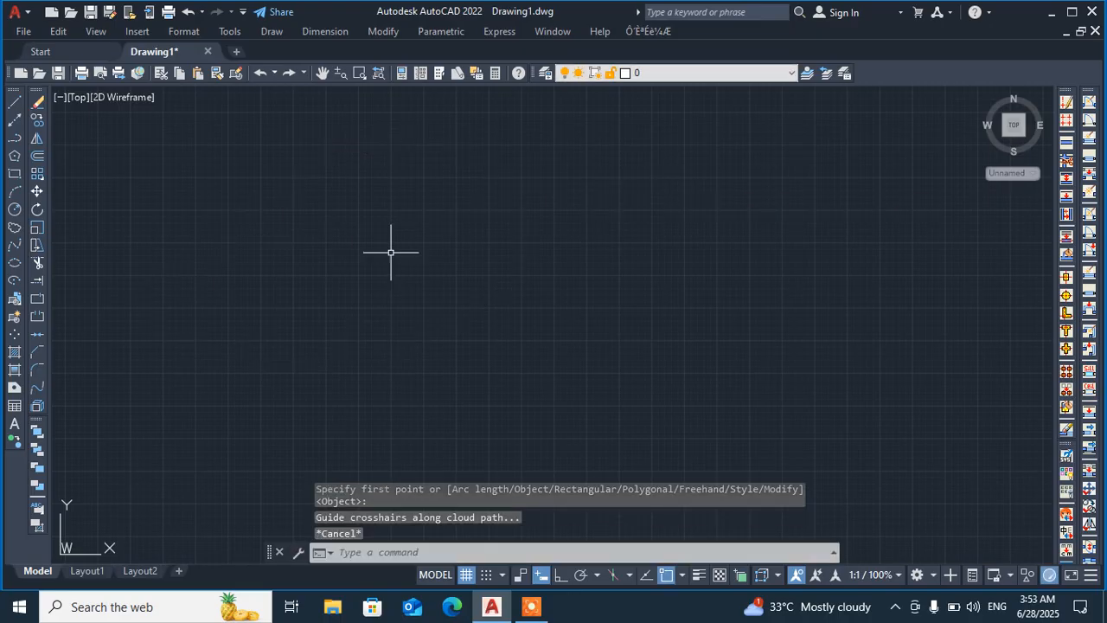
{"action": "left_click", "coordinate": [13, 229]}
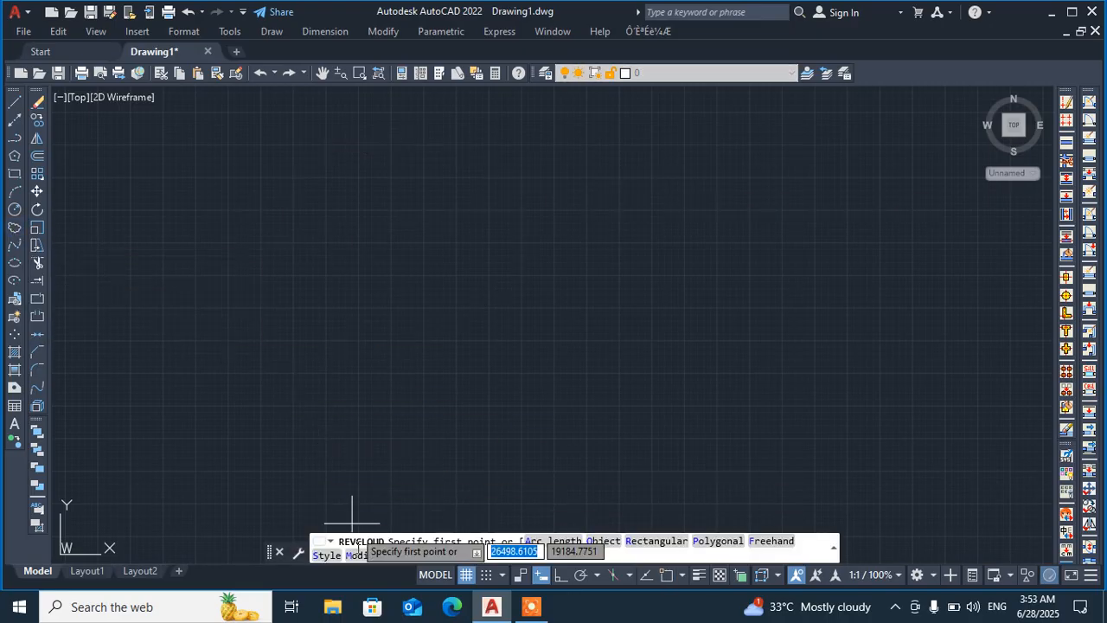
{"action": "left_click", "coordinate": [358, 558]}
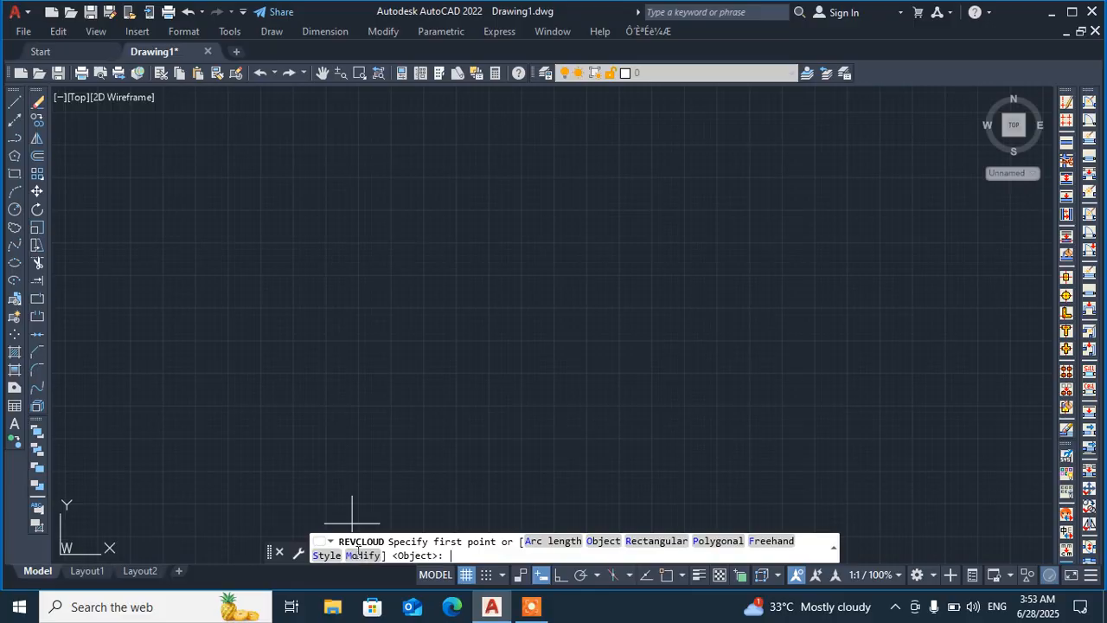
{"action": "left_click", "coordinate": [358, 555]}
{"action": "key", "text": "Escape"}
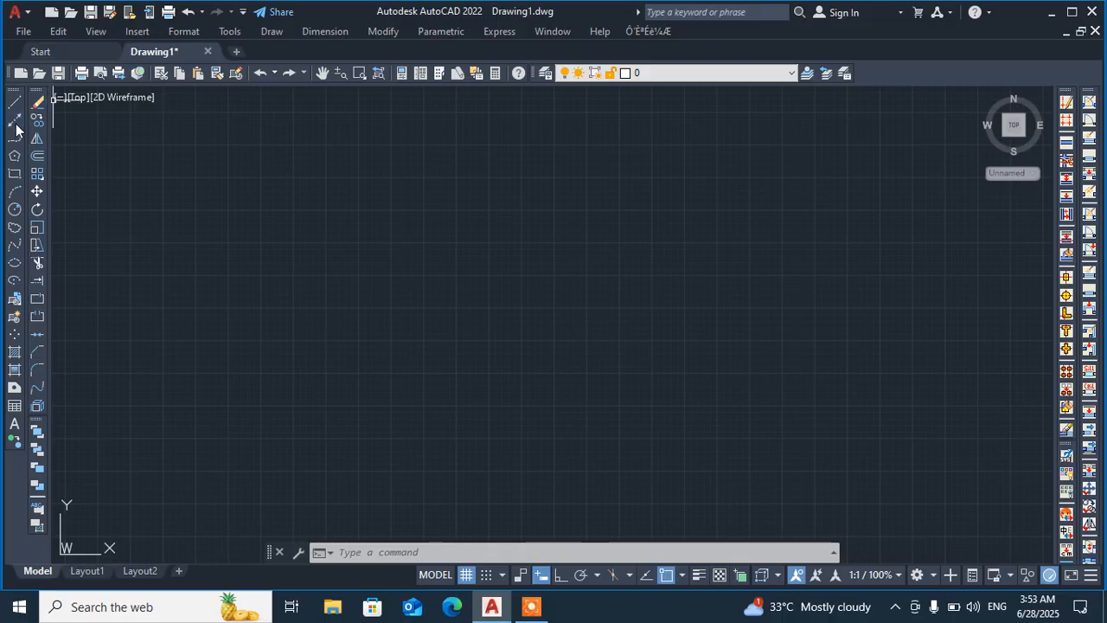
Try drawing a looping spline through seven points in the empty drawing area
{"action": "left_click", "coordinate": [13, 250]}
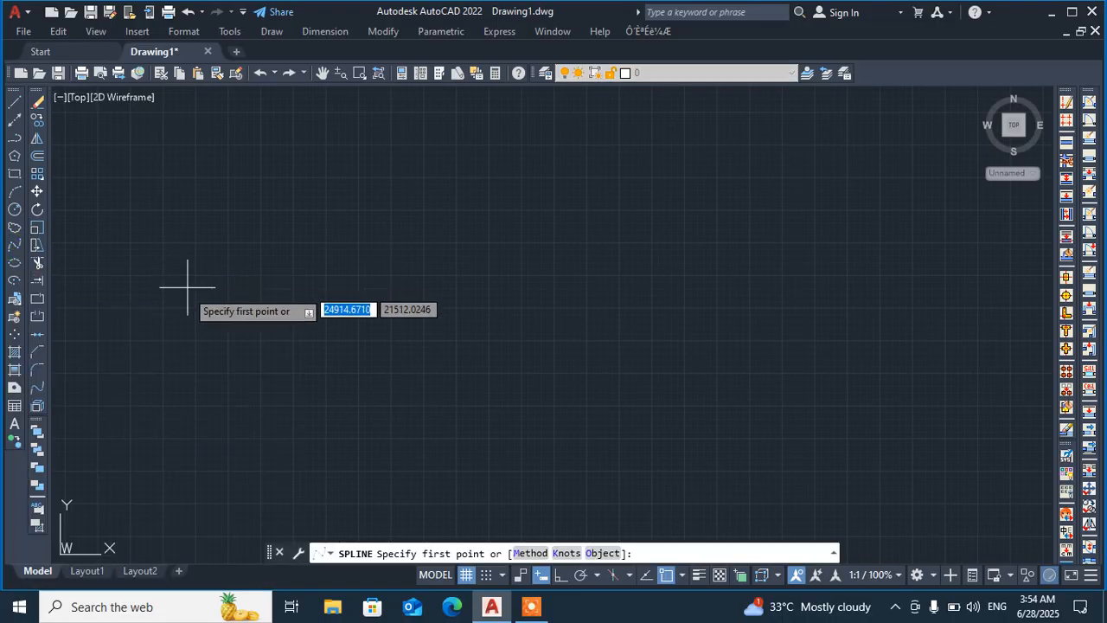
{"action": "left_click", "coordinate": [159, 360]}
{"action": "left_click", "coordinate": [249, 210]}
{"action": "left_click", "coordinate": [366, 227]}
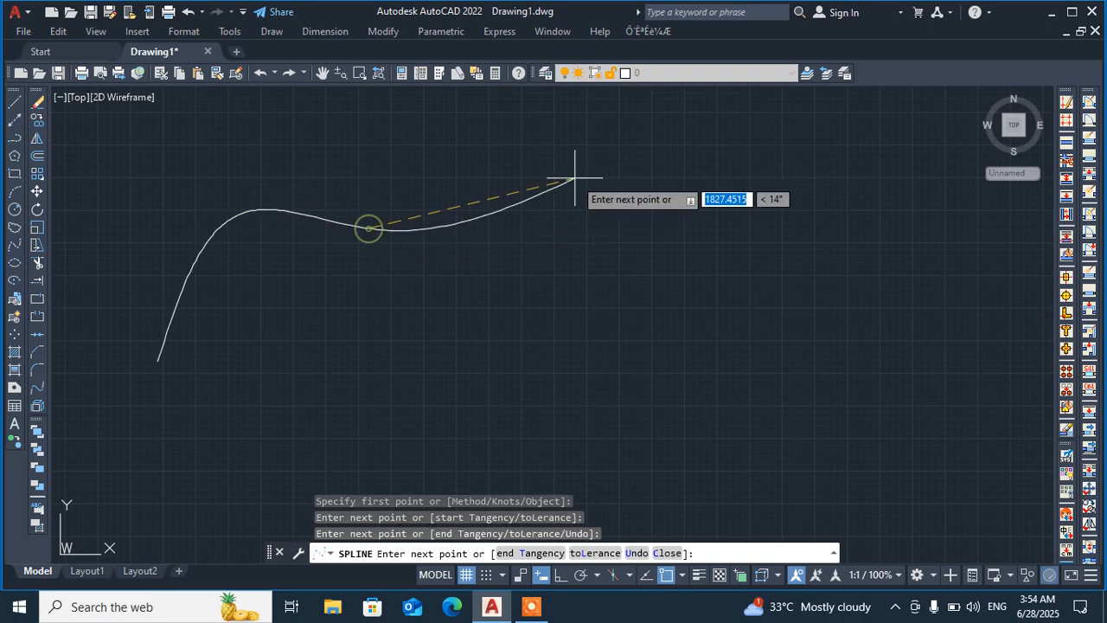
{"action": "left_click", "coordinate": [596, 163]}
{"action": "left_click", "coordinate": [700, 257]}
{"action": "left_click", "coordinate": [587, 357]}
{"action": "left_click", "coordinate": [408, 354]}
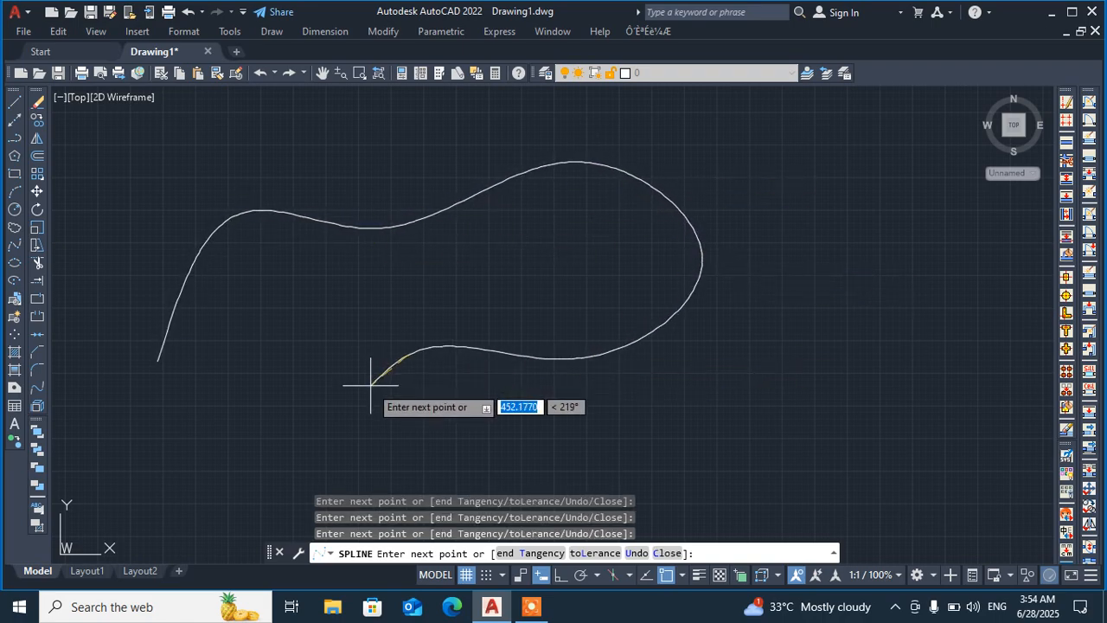
{"action": "key", "text": "Escape"}
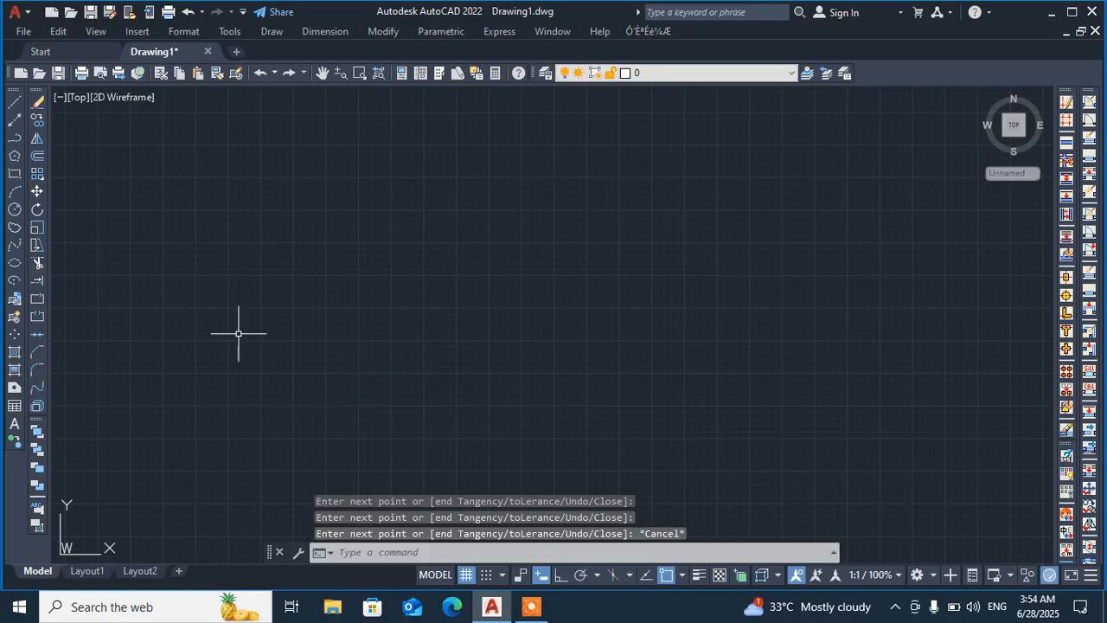
Draw an open, wave-shaped spline through four points in the empty drawing area
{"action": "left_click", "coordinate": [16, 248]}
{"action": "left_click", "coordinate": [195, 322]}
{"action": "left_click", "coordinate": [448, 156]}
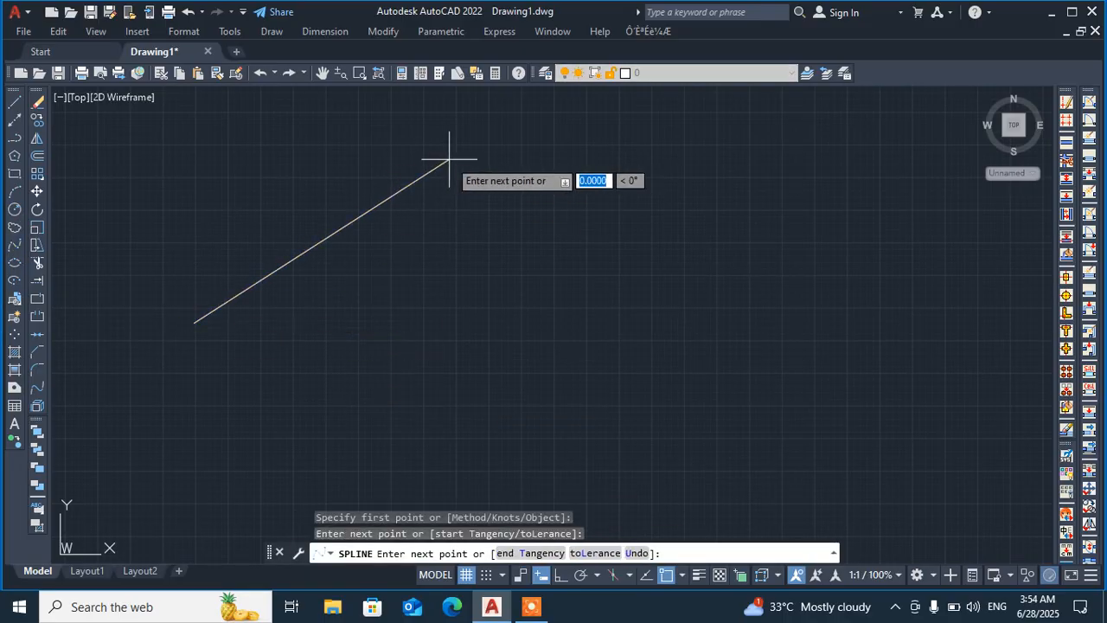
{"action": "left_click", "coordinate": [511, 275]}
{"action": "left_click", "coordinate": [651, 219]}
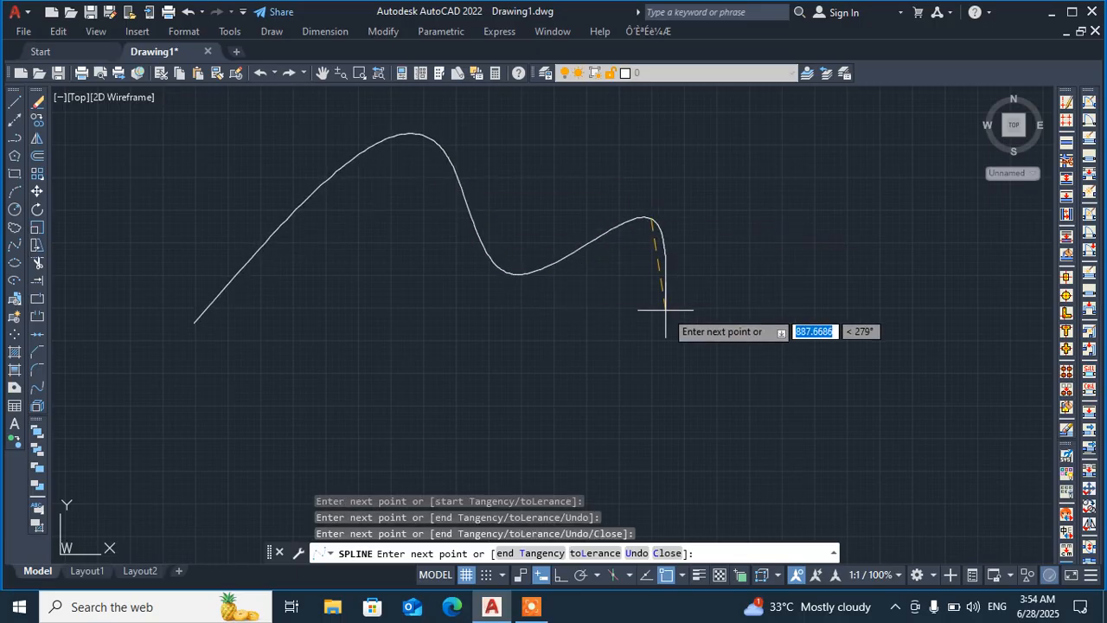
{"action": "key", "text": "Return"}
Reshape the spline by stretching its third fit point upward and its second fit point well below its original position
{"action": "left_click", "coordinate": [314, 205]}
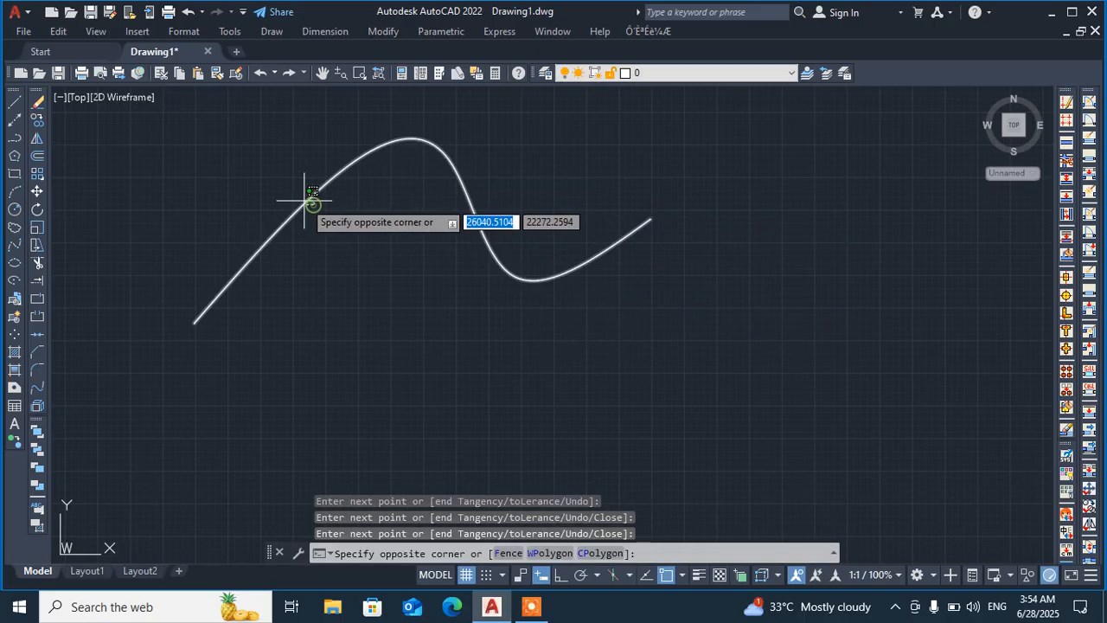
{"action": "left_click", "coordinate": [325, 231]}
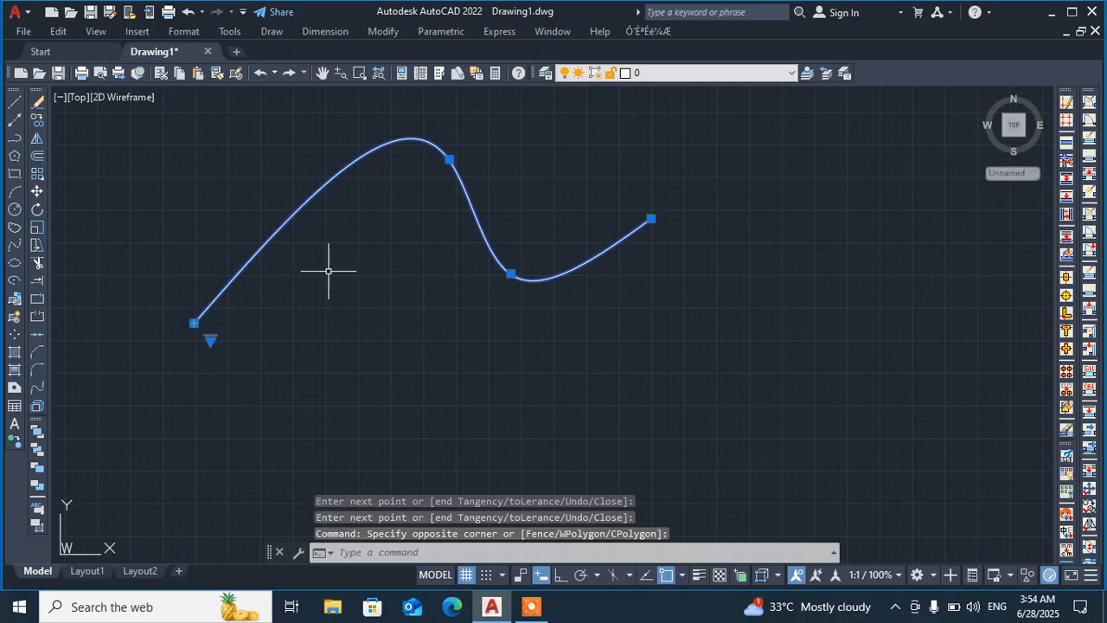
{"action": "left_click", "coordinate": [510, 274]}
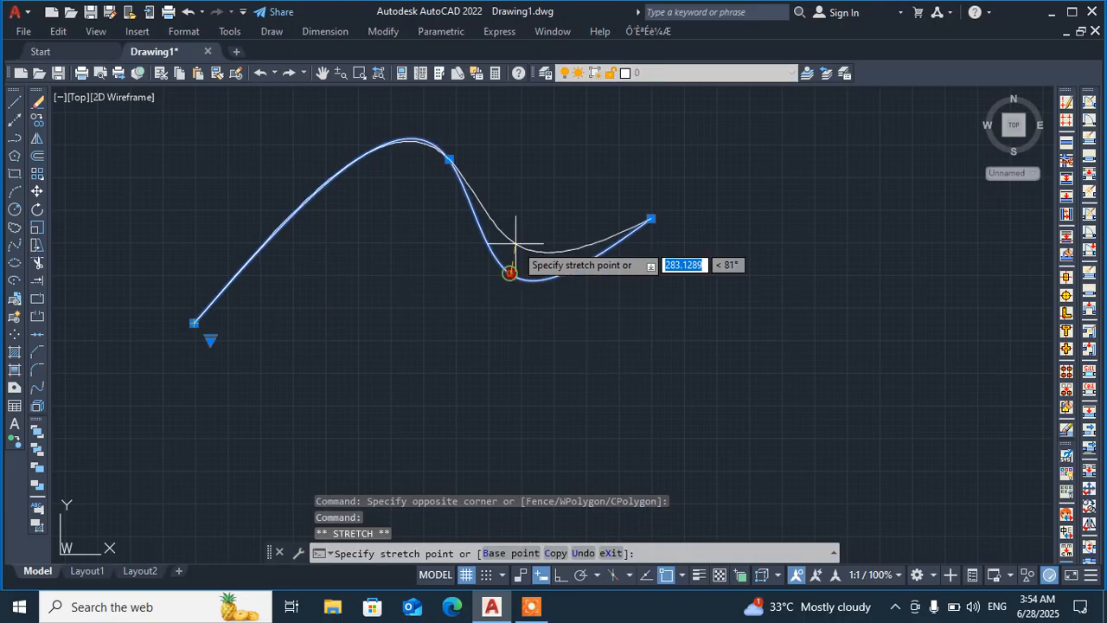
{"action": "left_click", "coordinate": [530, 201]}
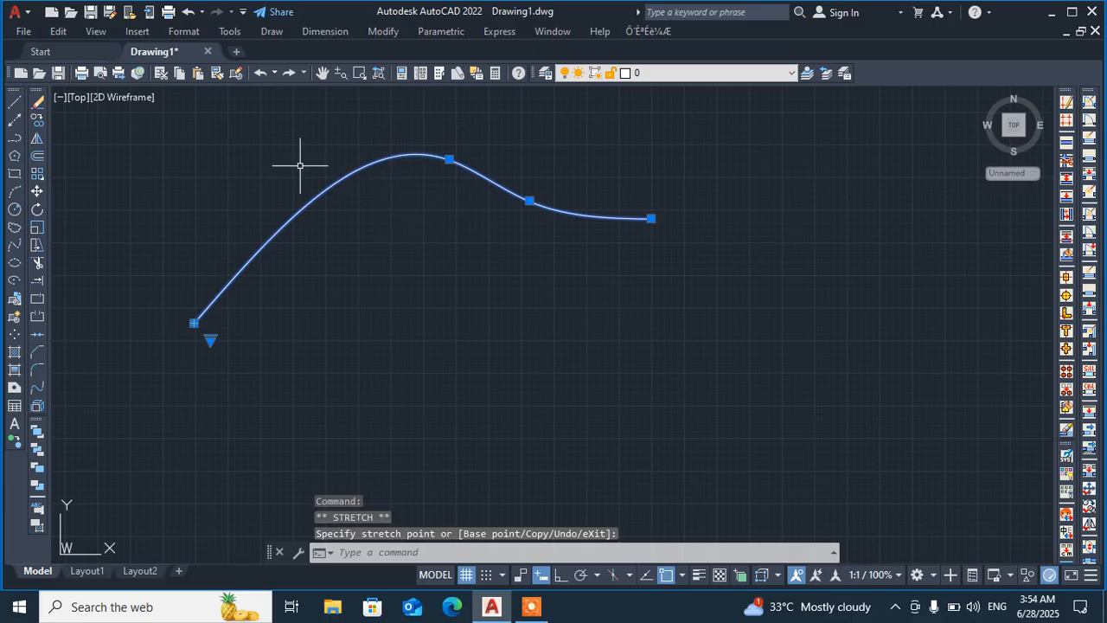
{"action": "left_click", "coordinate": [447, 159]}
{"action": "left_click", "coordinate": [438, 295]}
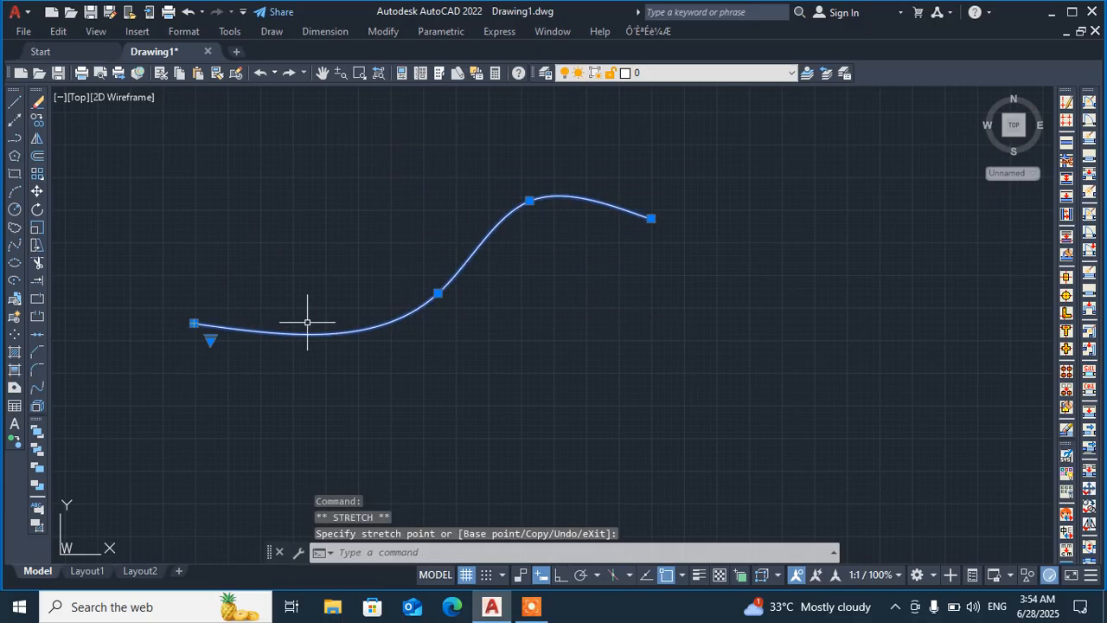
Leave the restarted Spline command and erase the wave-shaped spline from the drawing
{"action": "key", "text": "space"}
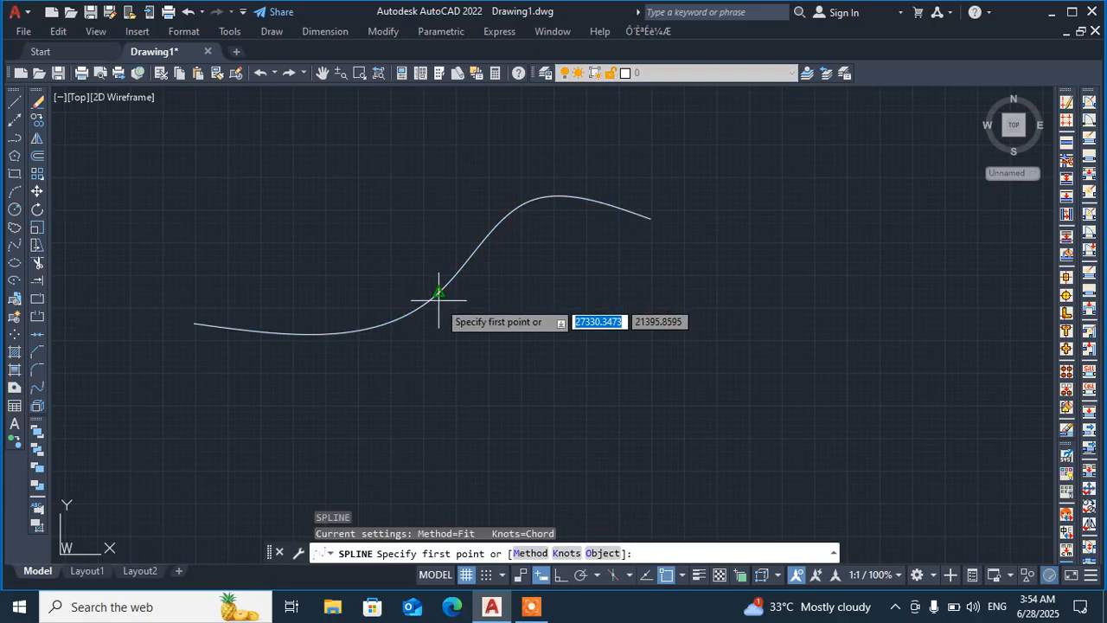
{"action": "key", "text": "space"}
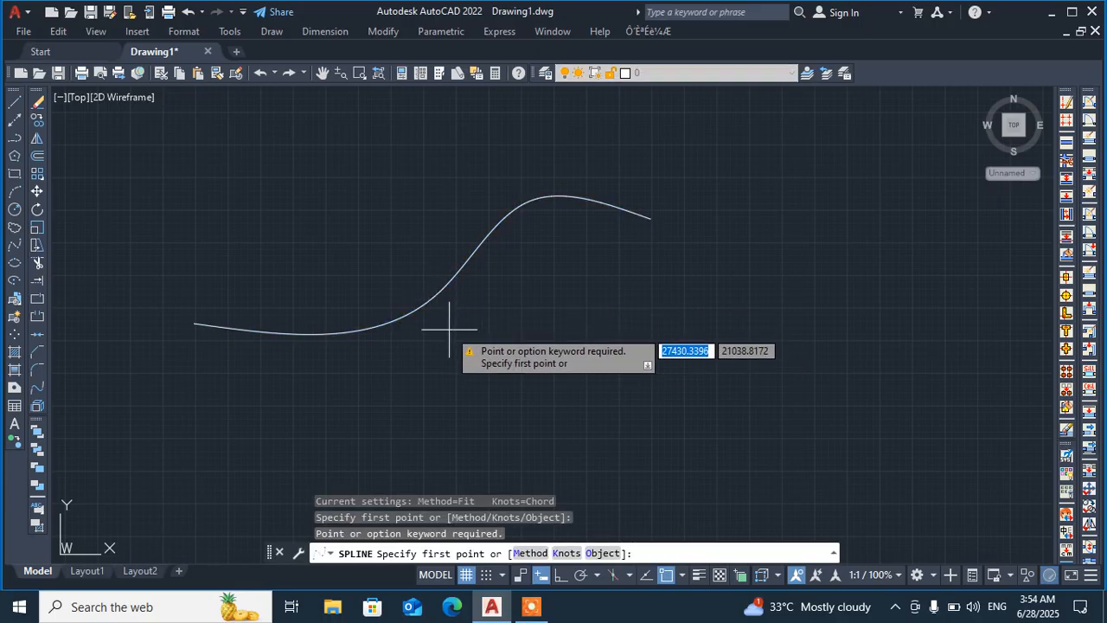
{"action": "key", "text": "Escape"}
{"action": "left_click", "coordinate": [569, 182]}
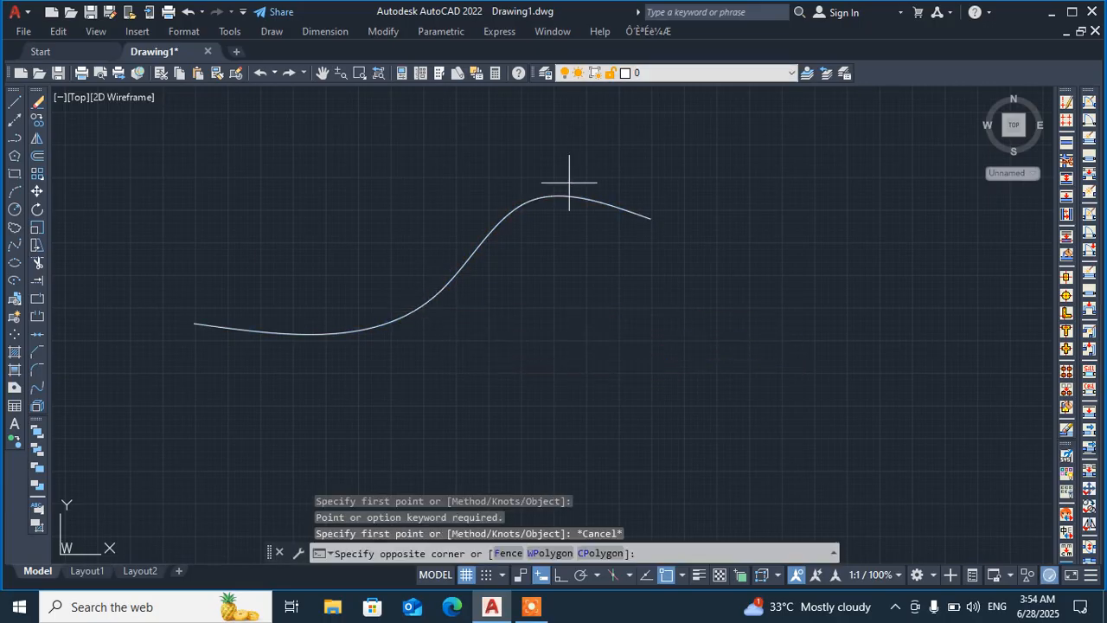
{"action": "left_click", "coordinate": [319, 362]}
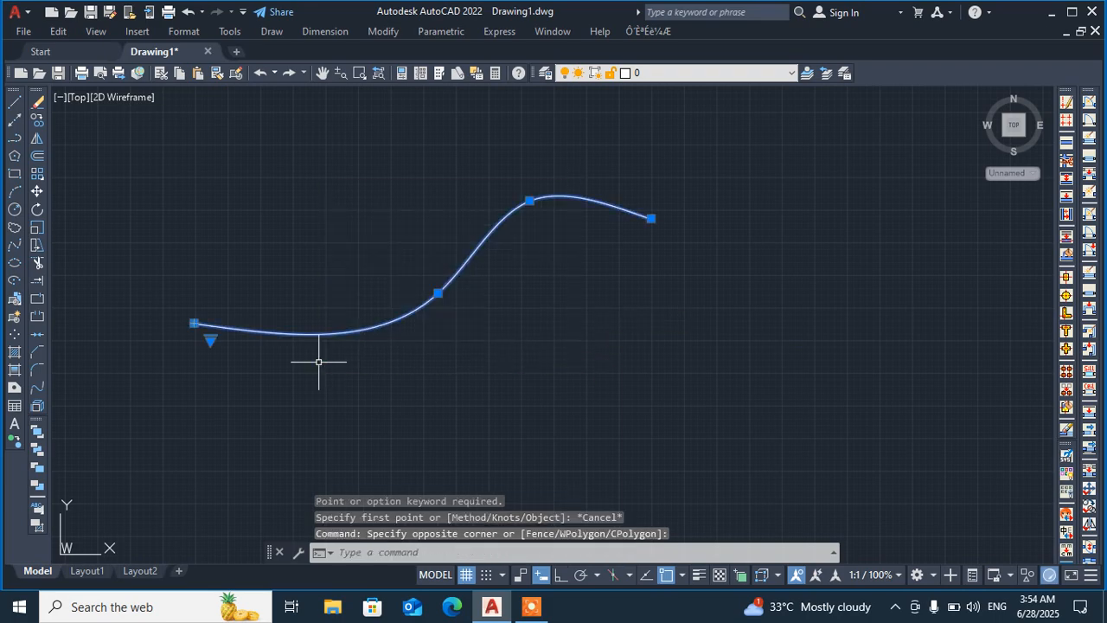
{"action": "key", "text": "Delete"}
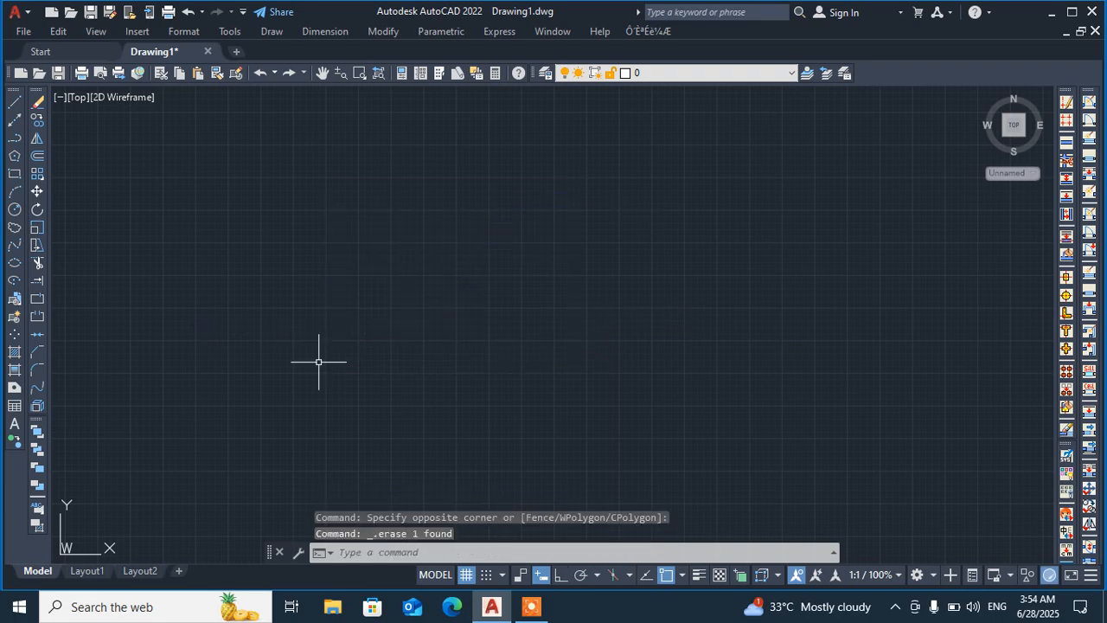
Draw a flat ellipse with a nearly horizontal long axis and a distance of 100 to the other axis
{"action": "left_click", "coordinate": [14, 268]}
{"action": "left_click", "coordinate": [287, 243]}
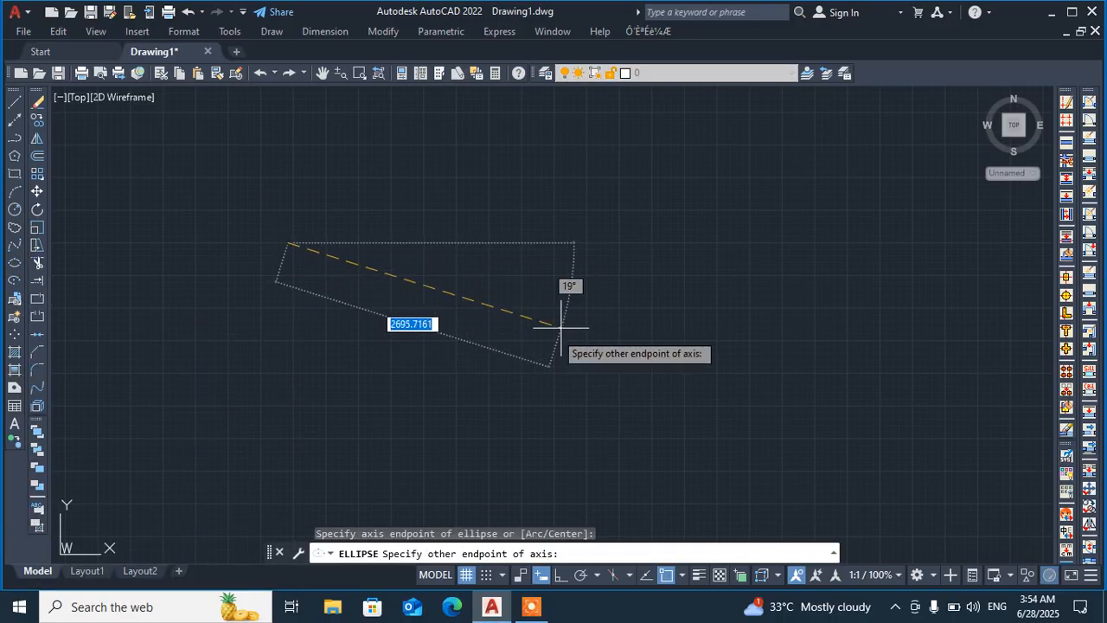
{"action": "left_click", "coordinate": [578, 248]}
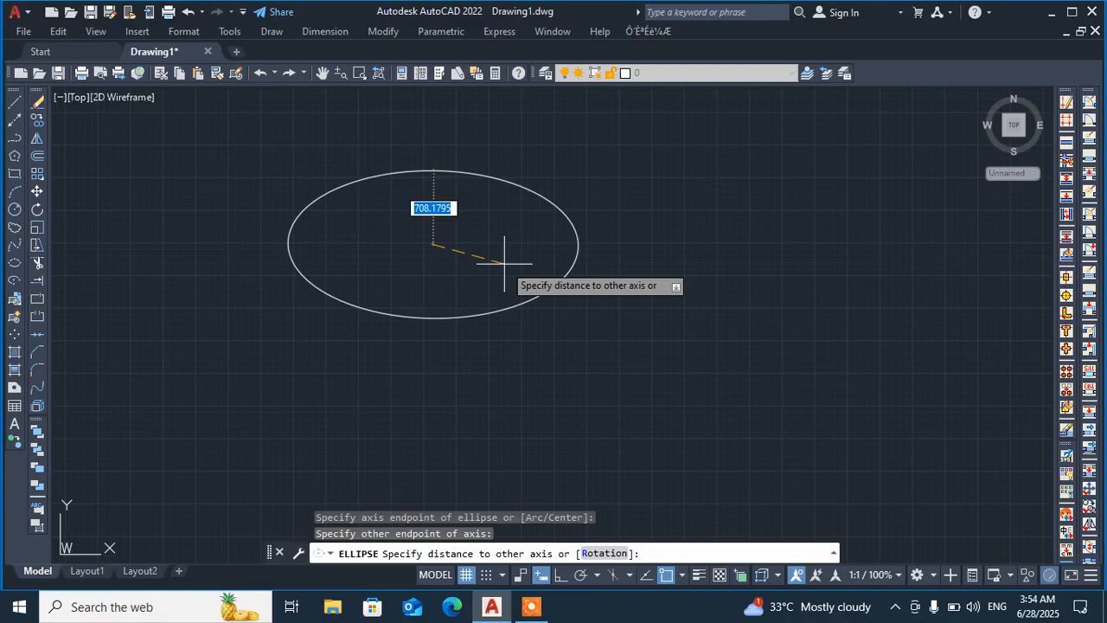
{"action": "type", "text": "100"}
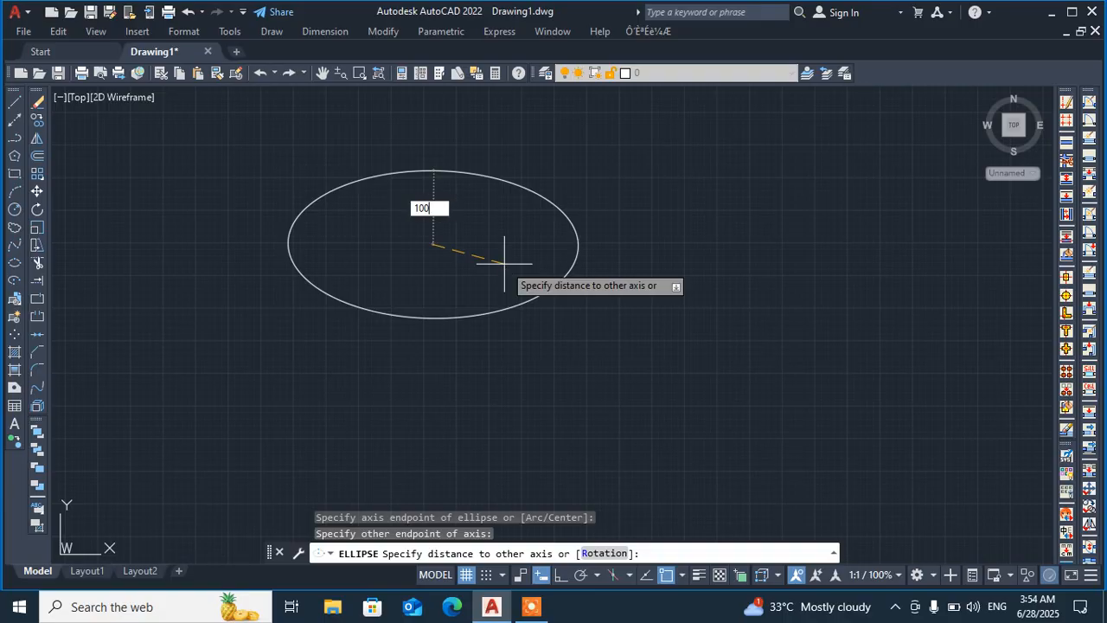
{"action": "key", "text": "Return"}
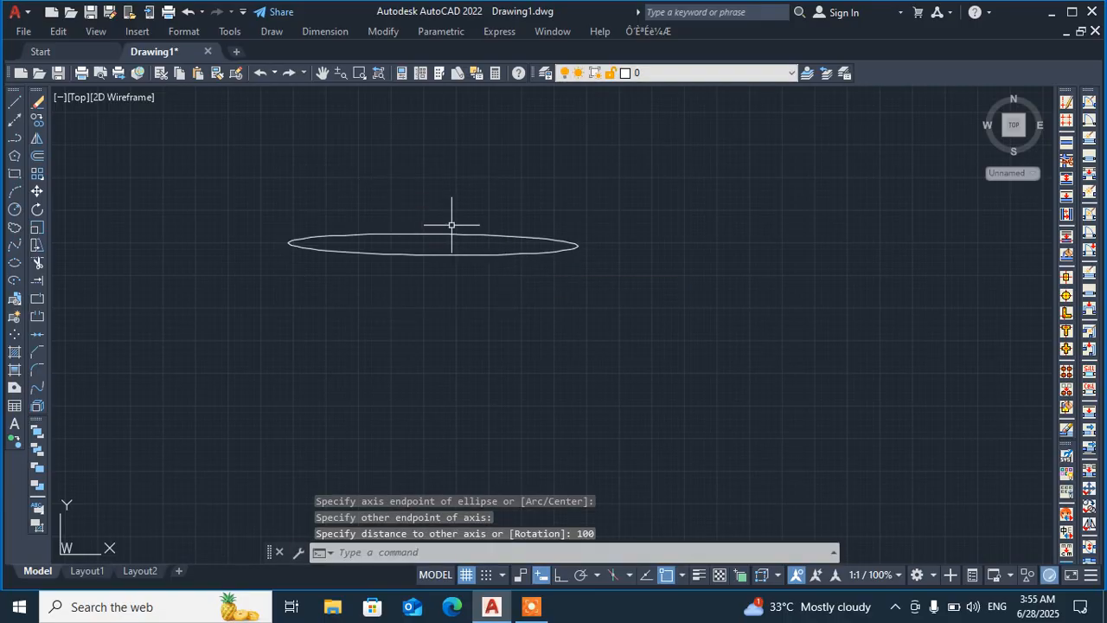
{"action": "scroll", "coordinate": [450, 223], "scroll_direction": "down", "scroll_amount": 2}
{"action": "middle_click_drag", "start_coordinate": [447, 227], "coordinate": [432, 307]}
{"action": "scroll", "coordinate": [422, 294], "scroll_direction": "up", "scroll_amount": 5}
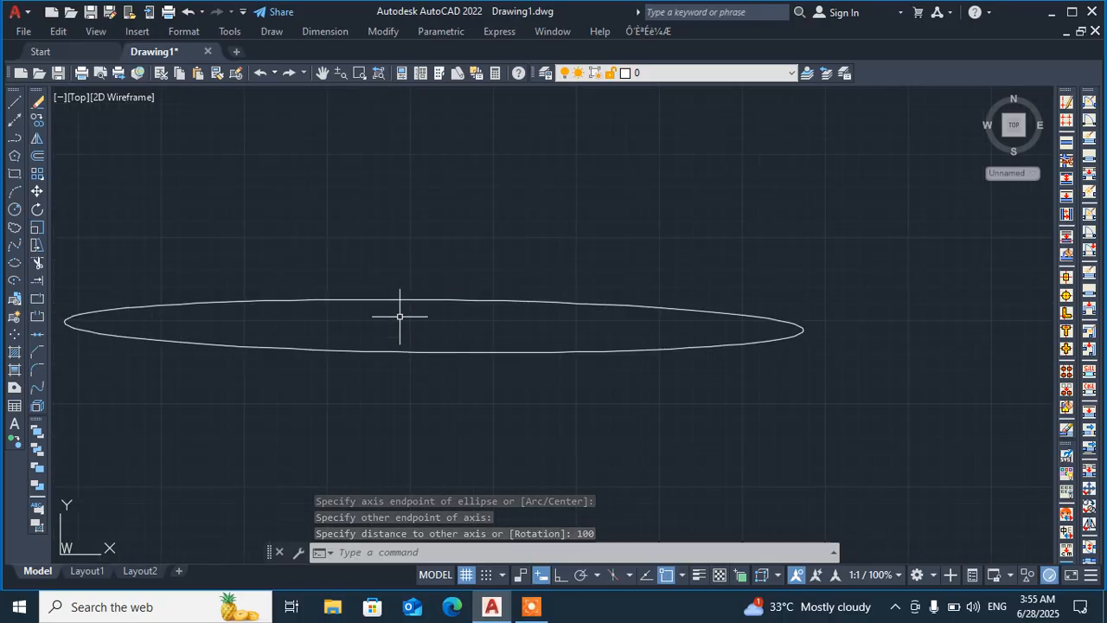
Try to draw a second ellipse by axis endpoints, starting from the middle of the flat ellipse
{"action": "left_click", "coordinate": [14, 263]}
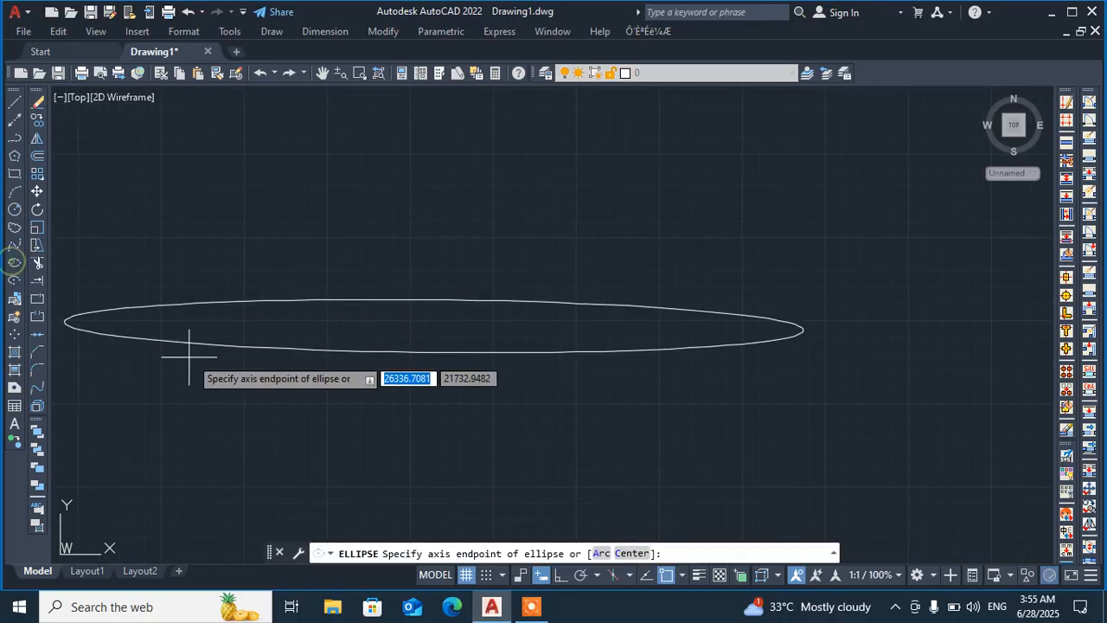
{"action": "left_click", "coordinate": [430, 325]}
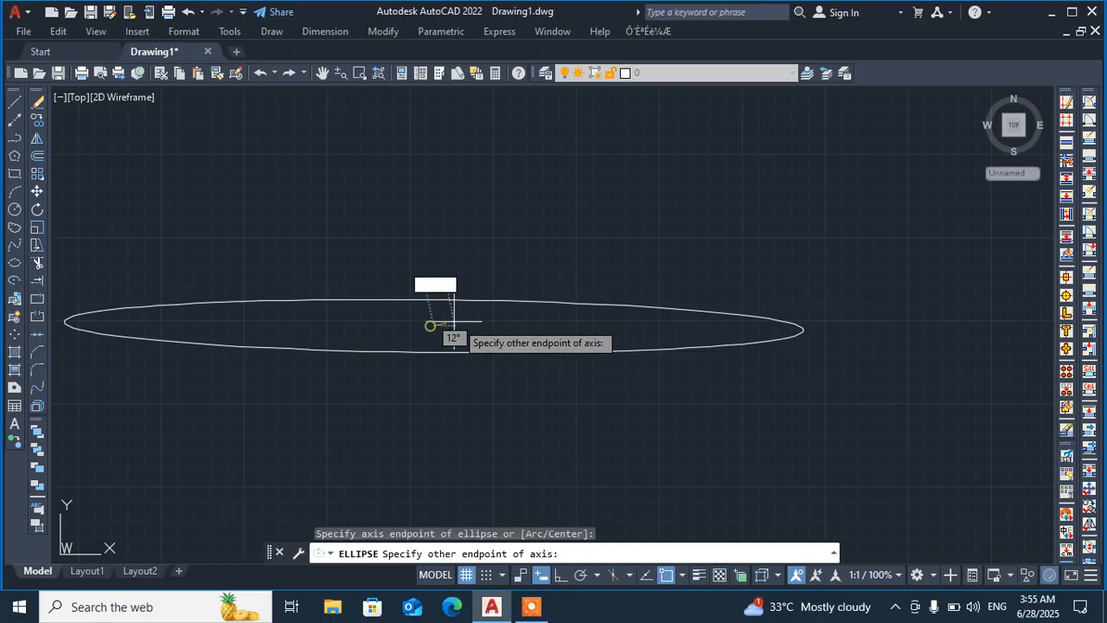
{"action": "left_click", "coordinate": [803, 325]}
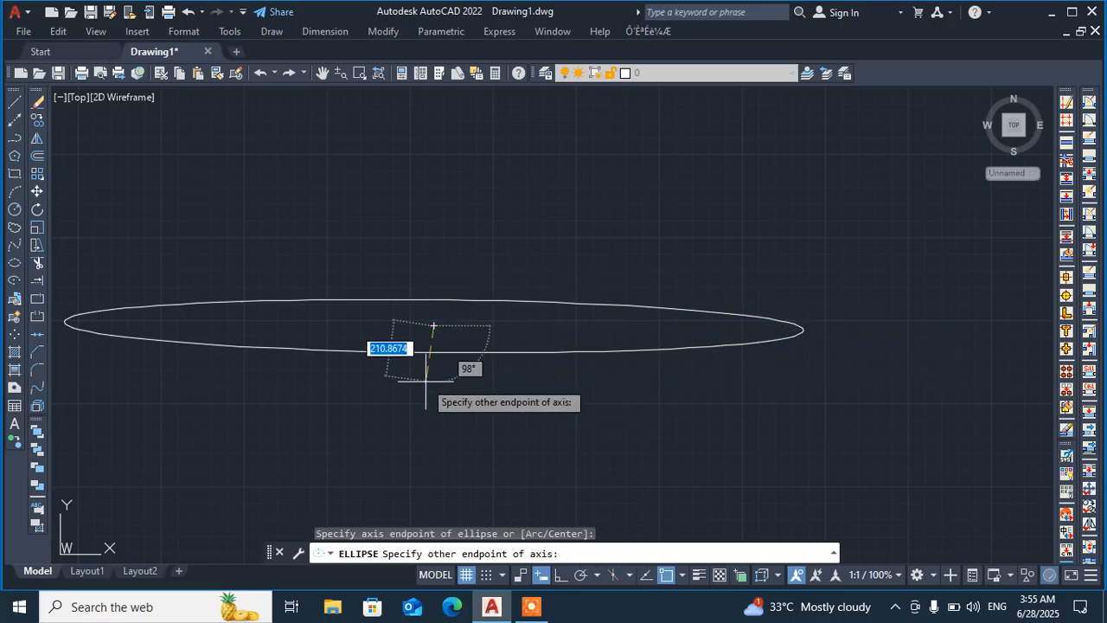
{"action": "left_click", "coordinate": [587, 232]}
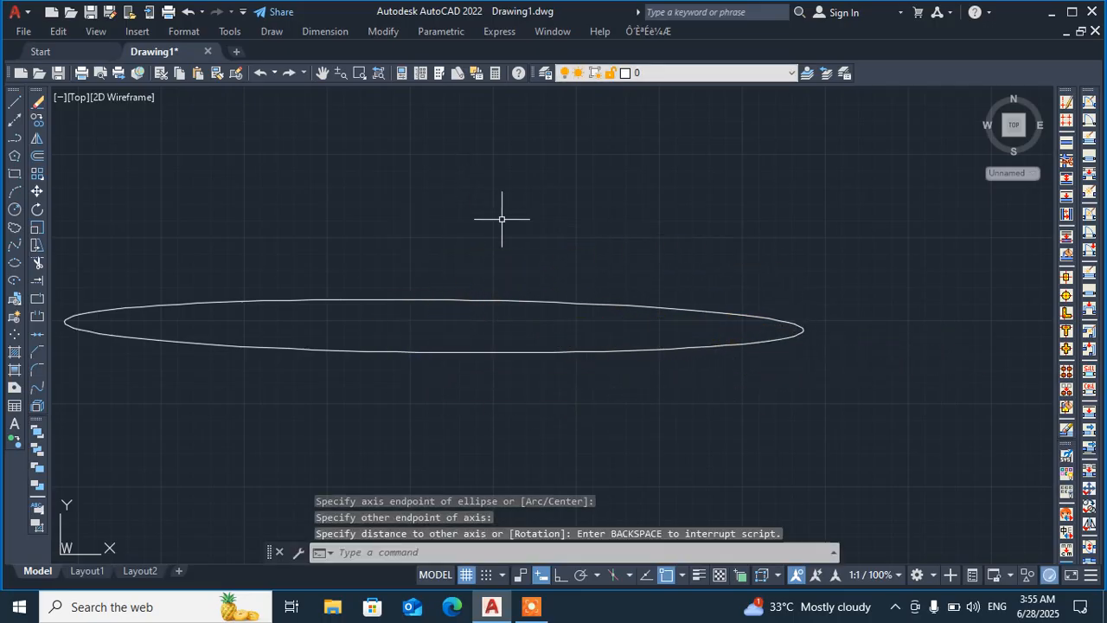
{"action": "scroll", "coordinate": [519, 252], "scroll_direction": "down", "scroll_amount": 10}
{"action": "scroll", "coordinate": [502, 251], "scroll_direction": "up", "scroll_amount": 6}
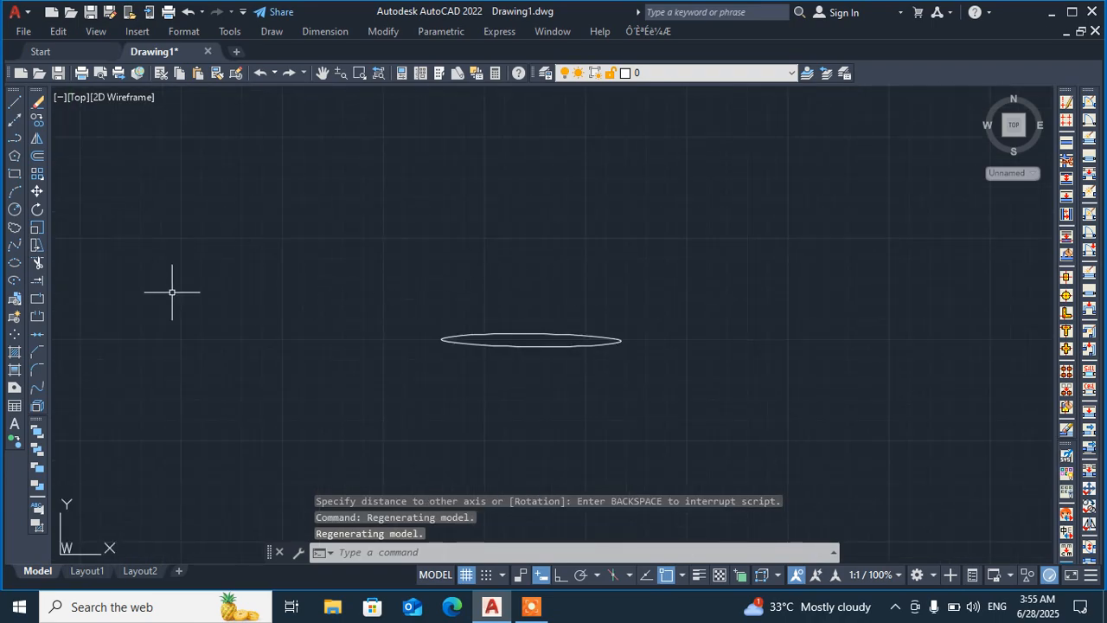
Draw a larger ellipse with the Center option, centred on the flat ellipse and enclosing it completely
{"action": "left_click", "coordinate": [10, 269]}
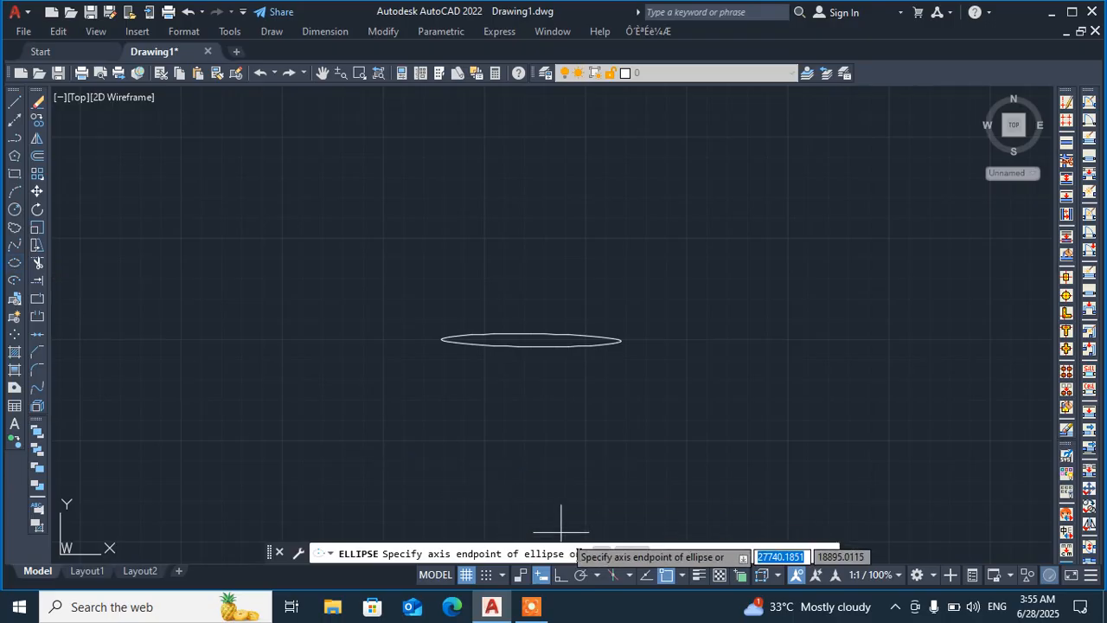
{"action": "left_click", "coordinate": [631, 553]}
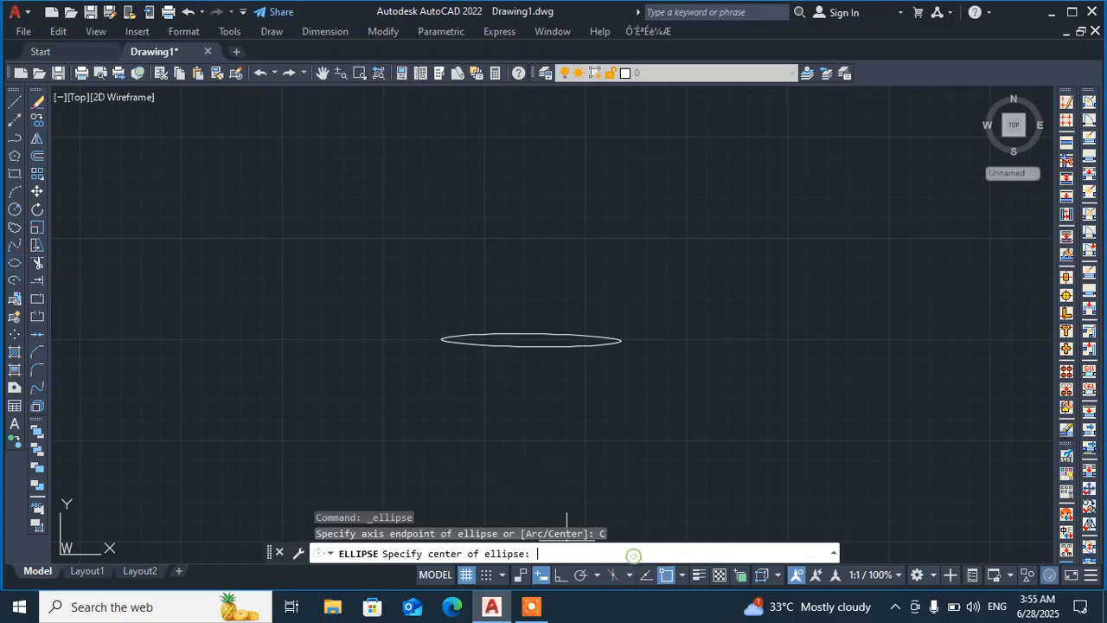
{"action": "left_click", "coordinate": [535, 338]}
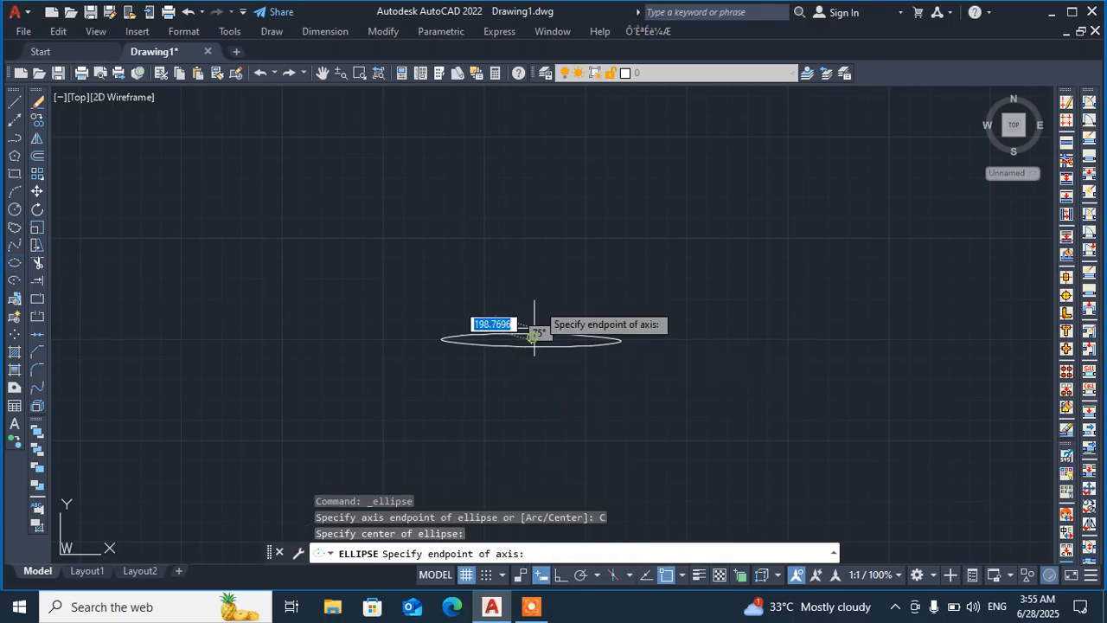
{"action": "left_click", "coordinate": [530, 250]}
{"action": "left_click", "coordinate": [559, 235]}
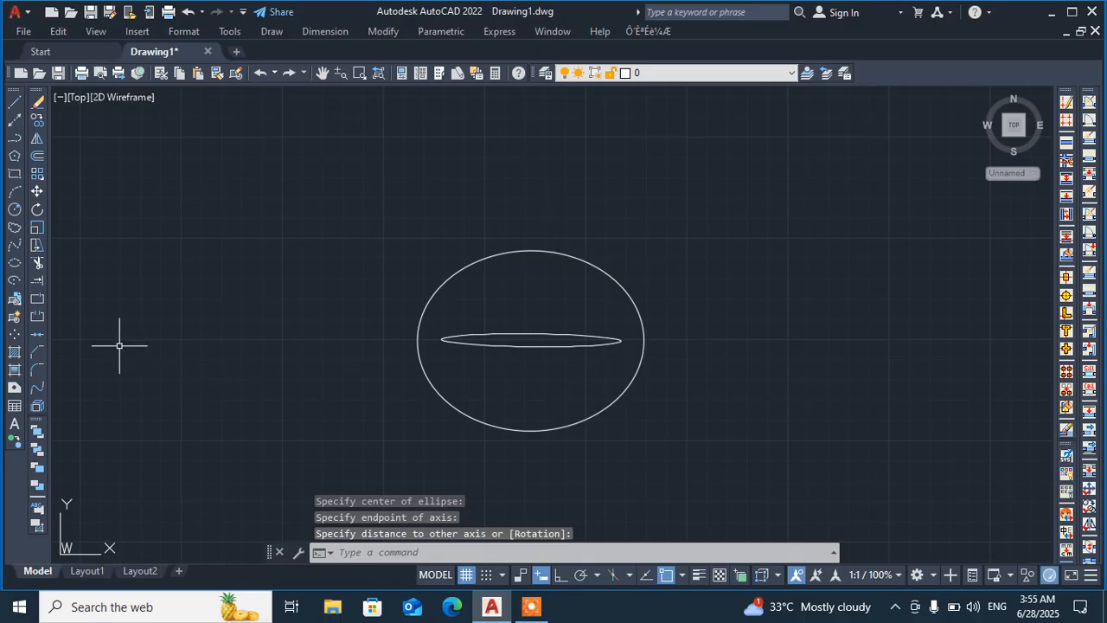
Erase both the flat ellipse and the larger ellipse around it
{"action": "left_click", "coordinate": [718, 193]}
{"action": "left_click", "coordinate": [401, 435]}
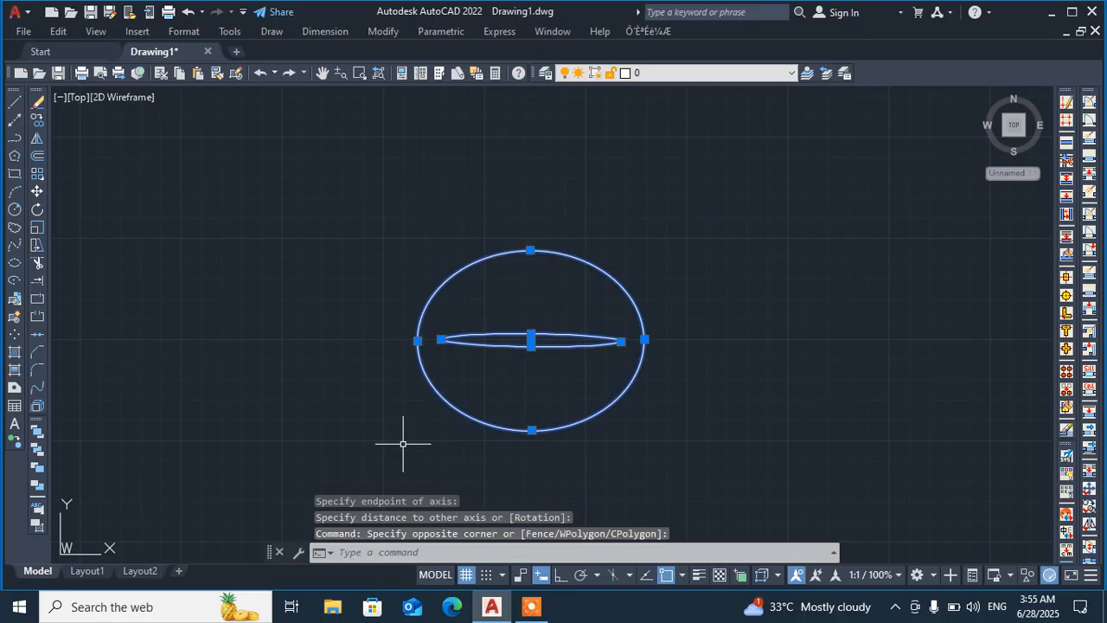
{"action": "key", "text": "Delete"}
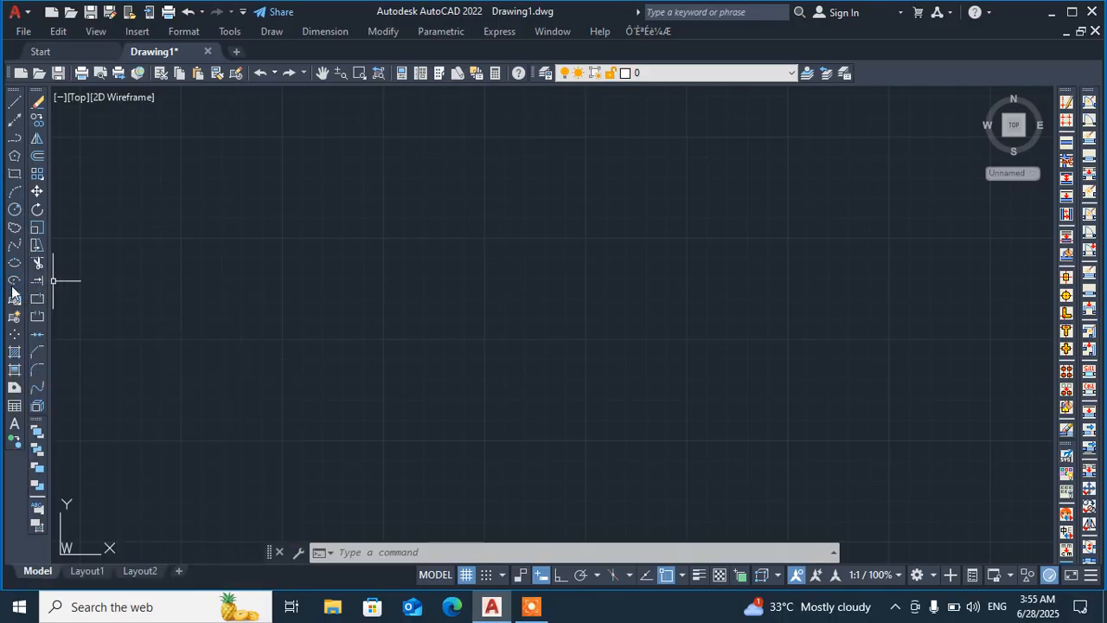
Draw a wide, slightly tilted elliptical arc that is open along its upper side
{"action": "left_click", "coordinate": [12, 286]}
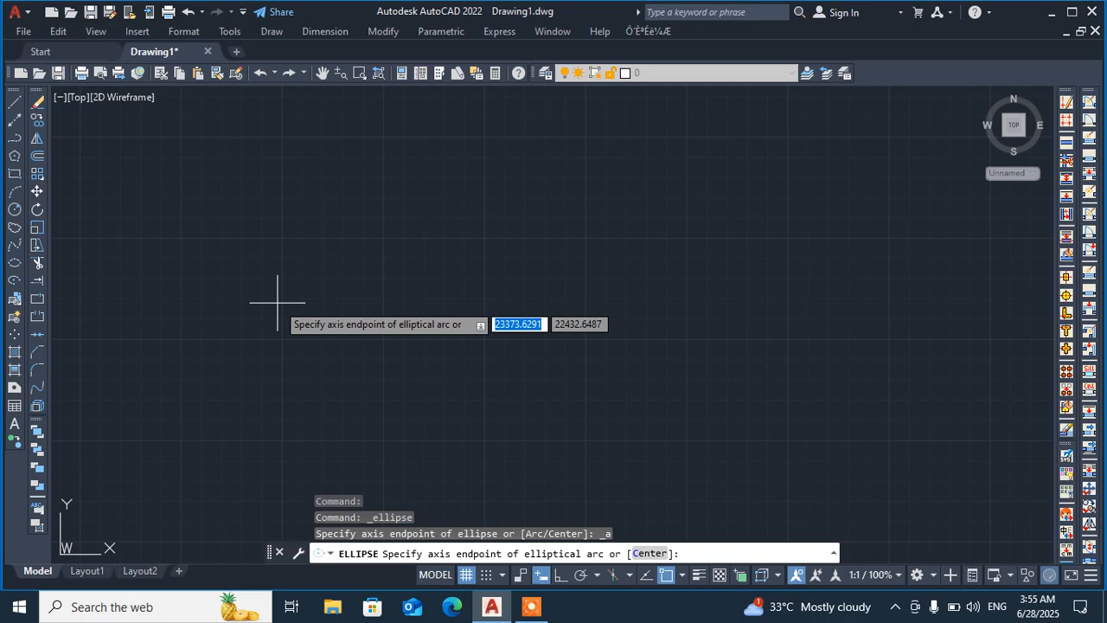
{"action": "left_click", "coordinate": [272, 296]}
{"action": "left_click", "coordinate": [613, 252]}
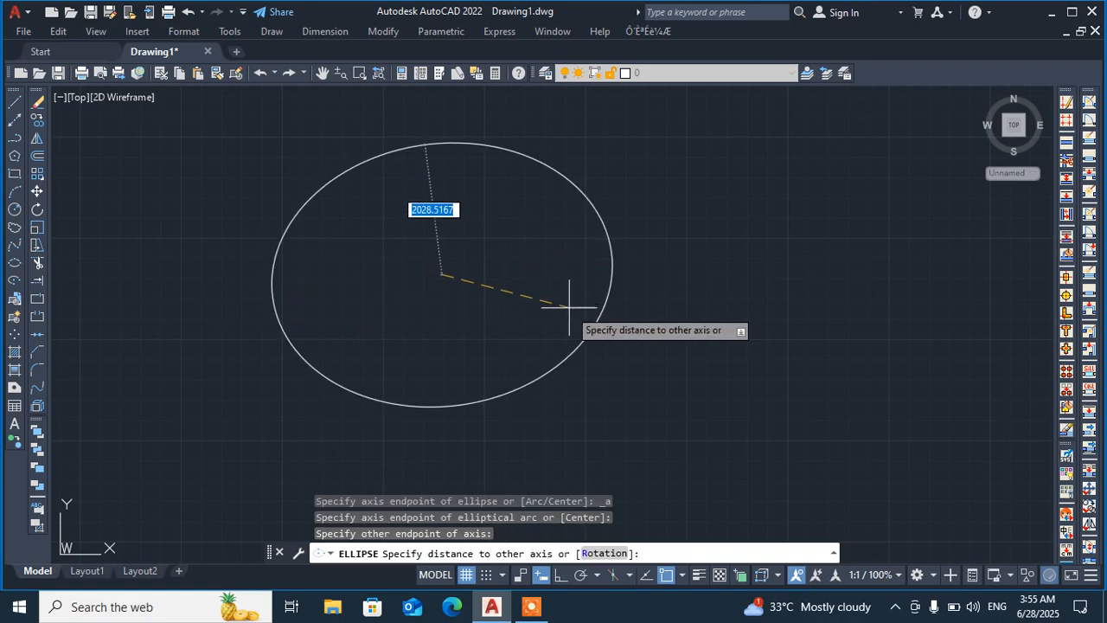
{"action": "left_click", "coordinate": [438, 341]}
{"action": "left_click", "coordinate": [346, 247]}
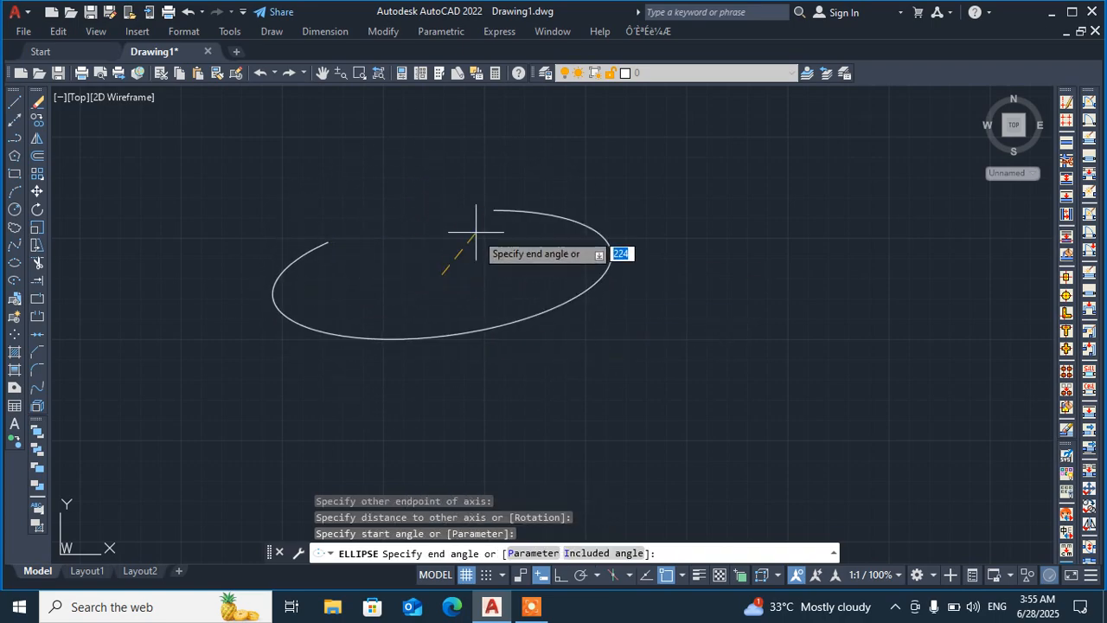
{"action": "left_click", "coordinate": [493, 268]}
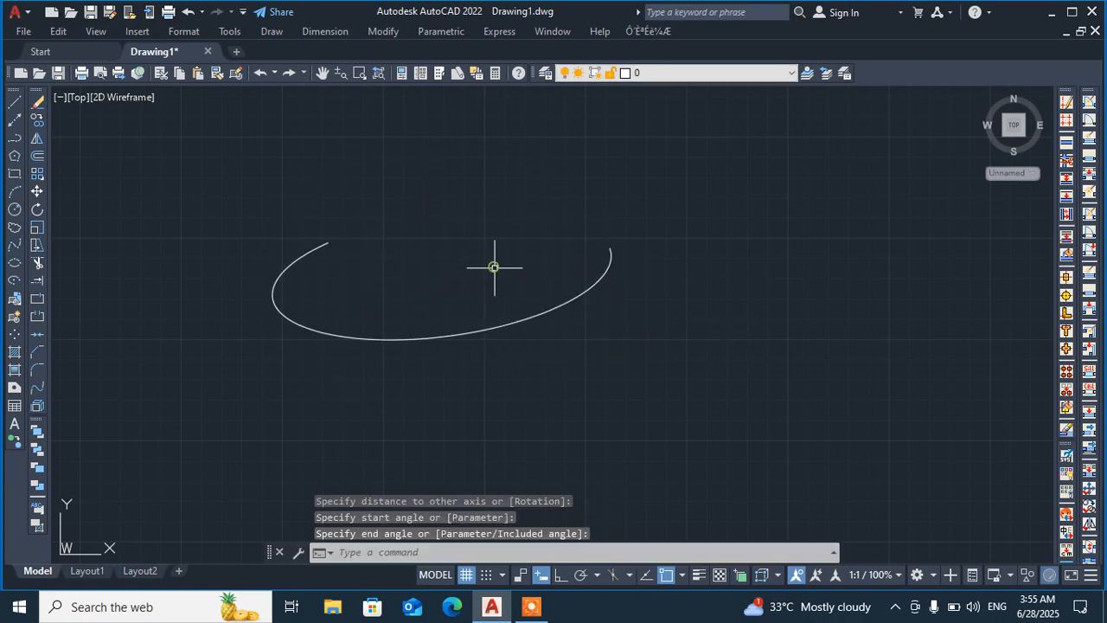
Draw a second, rounder elliptical arc overlapping the right end of the first, with its gap at the lower side
{"action": "left_click", "coordinate": [14, 278]}
{"action": "left_click", "coordinate": [534, 390]}
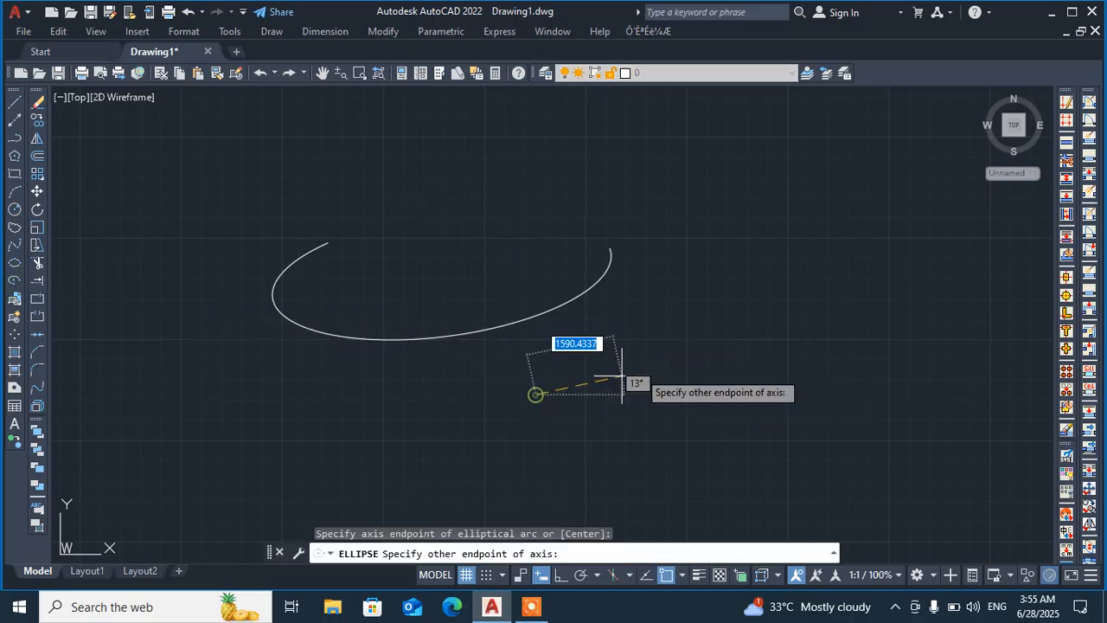
{"action": "left_click", "coordinate": [702, 288]}
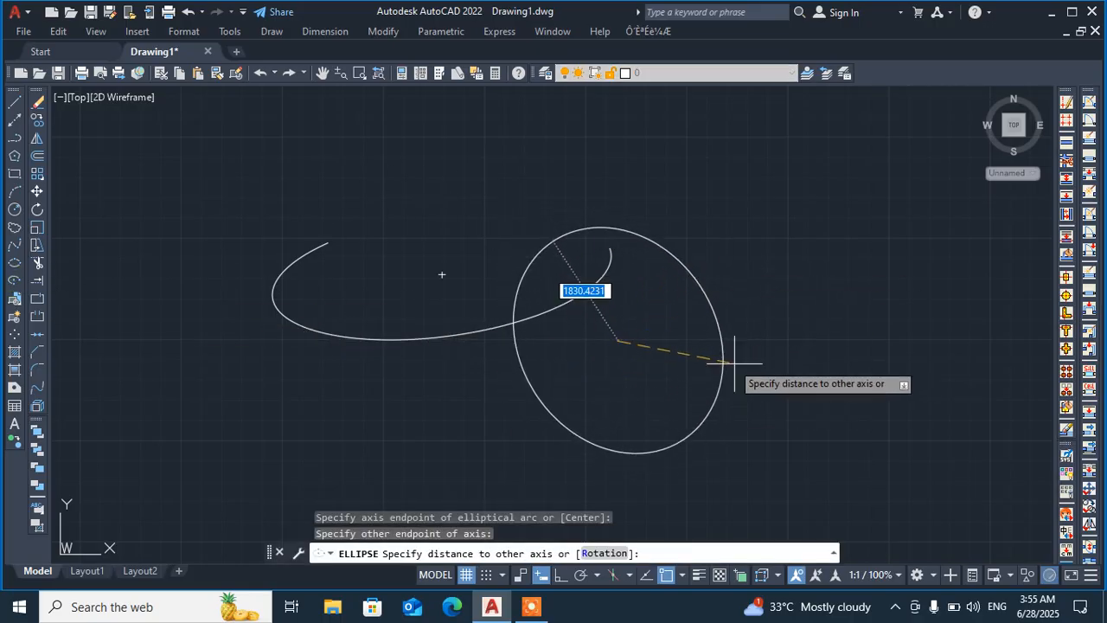
{"action": "left_click", "coordinate": [681, 298]}
{"action": "left_click", "coordinate": [670, 415]}
{"action": "left_click", "coordinate": [576, 398]}
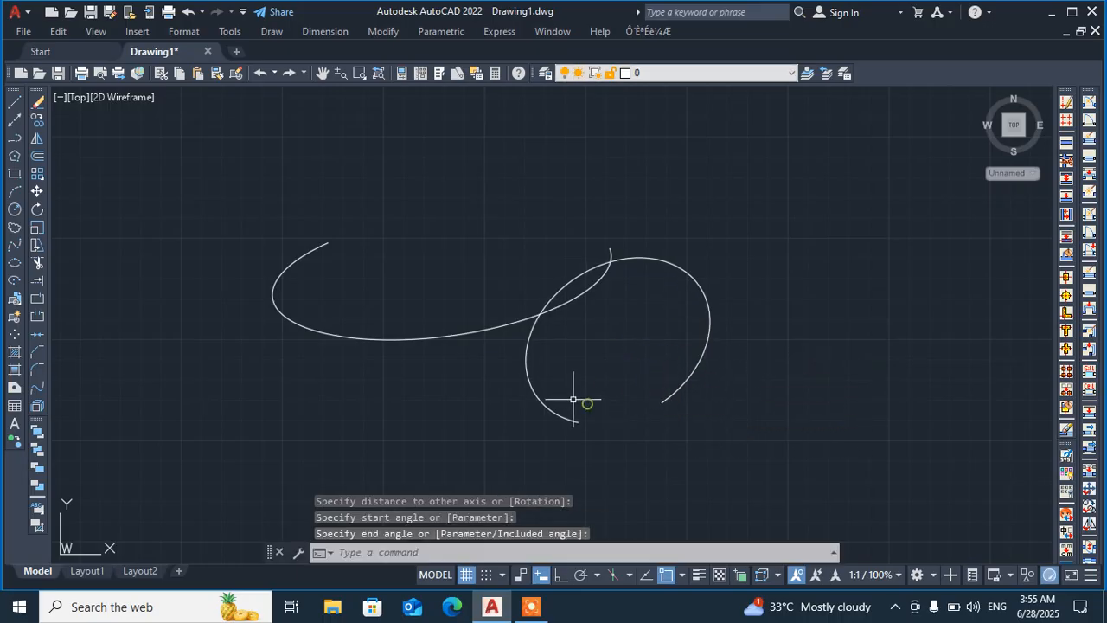
Erase both overlapping elliptical arcs from the drawing
{"action": "left_click", "coordinate": [704, 141]}
{"action": "left_click", "coordinate": [340, 445]}
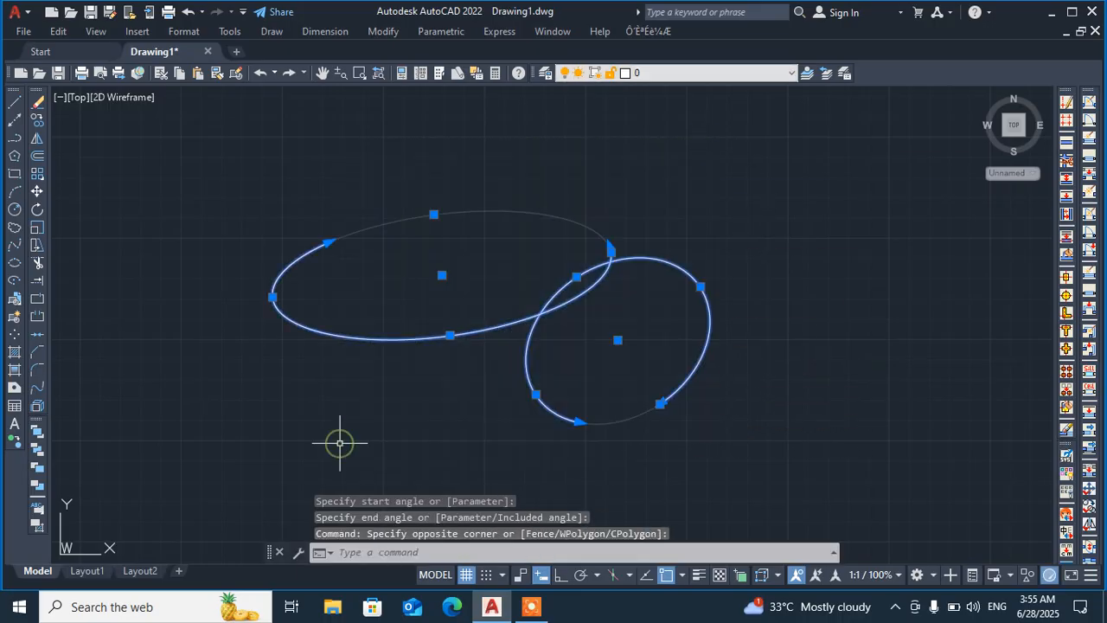
{"action": "key", "text": "Delete"}
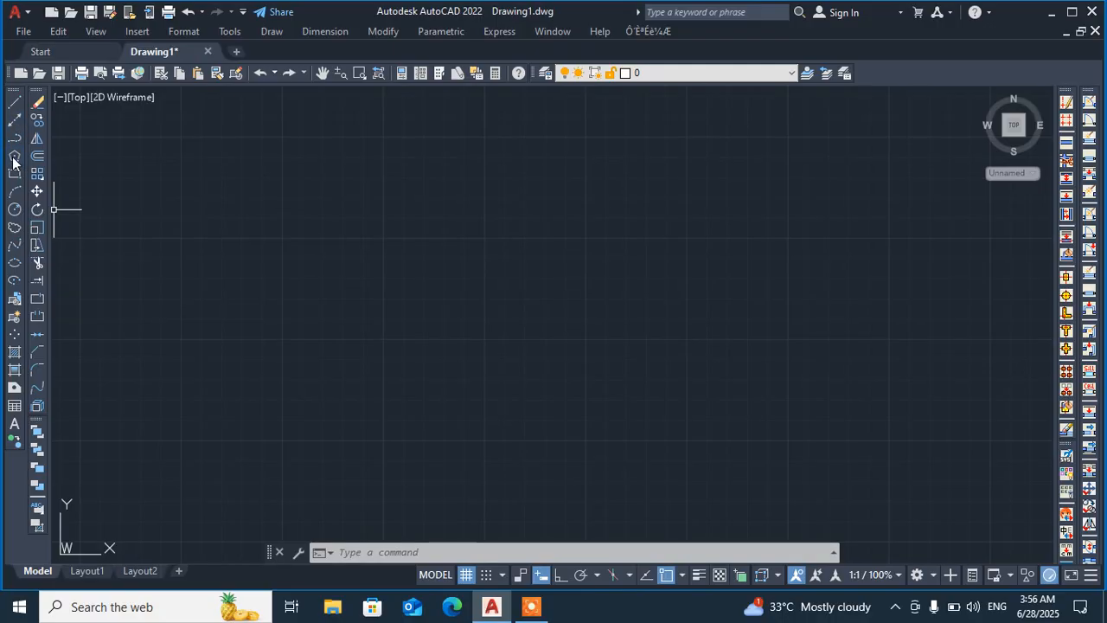
Draw four horizontal construction lines at different heights using the XLINE Hor option
{"action": "left_click", "coordinate": [14, 121]}
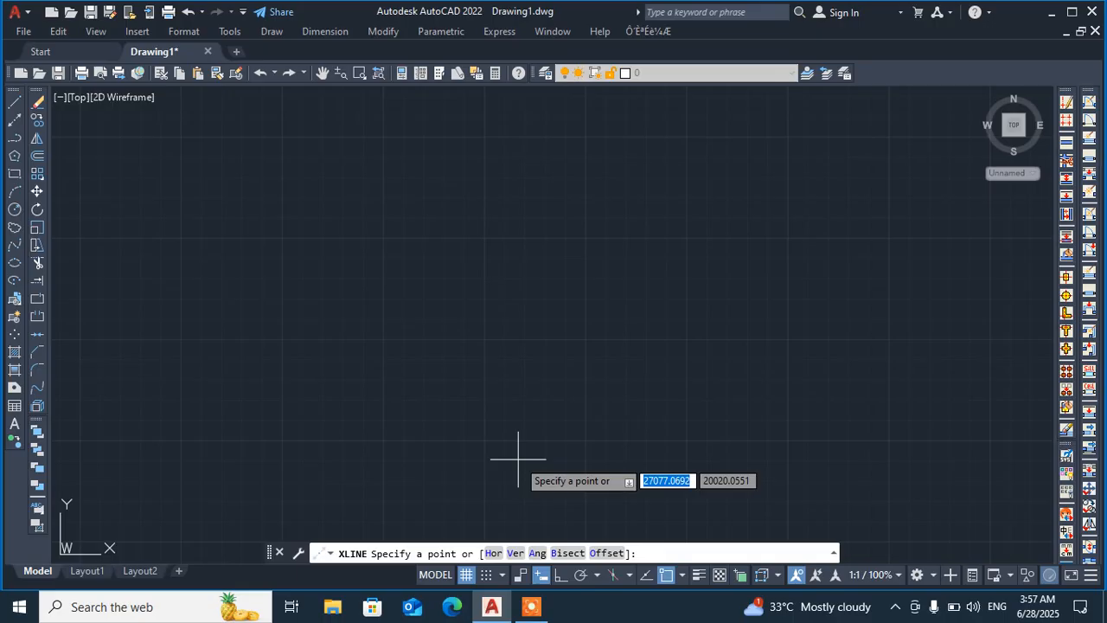
{"action": "type", "text": "h"}
{"action": "key", "text": "Return"}
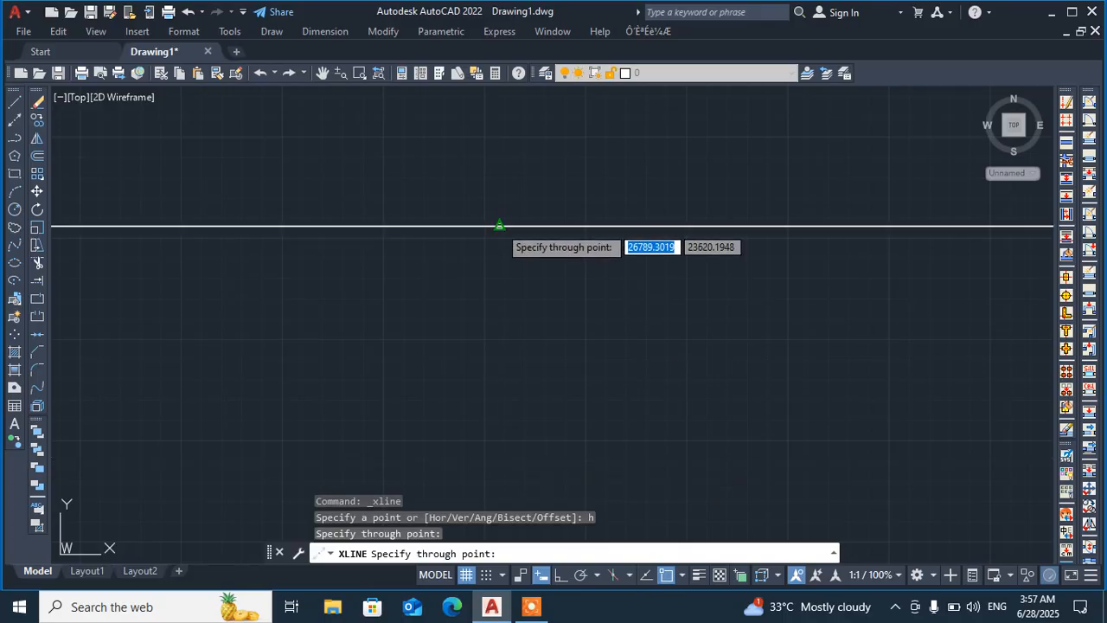
{"action": "left_click", "coordinate": [499, 226]}
{"action": "left_click", "coordinate": [492, 334]}
{"action": "left_click", "coordinate": [519, 191]}
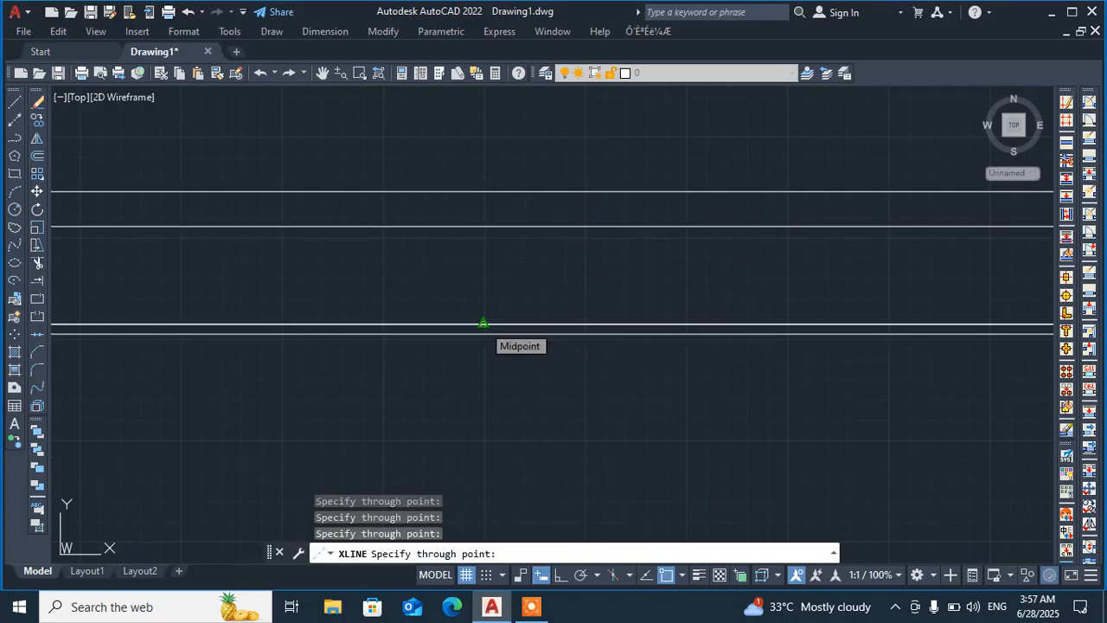
{"action": "left_click", "coordinate": [483, 324]}
{"action": "key", "text": "Escape"}
Erase all four horizontal construction lines
{"action": "left_click", "coordinate": [574, 171]}
{"action": "left_click", "coordinate": [445, 374]}
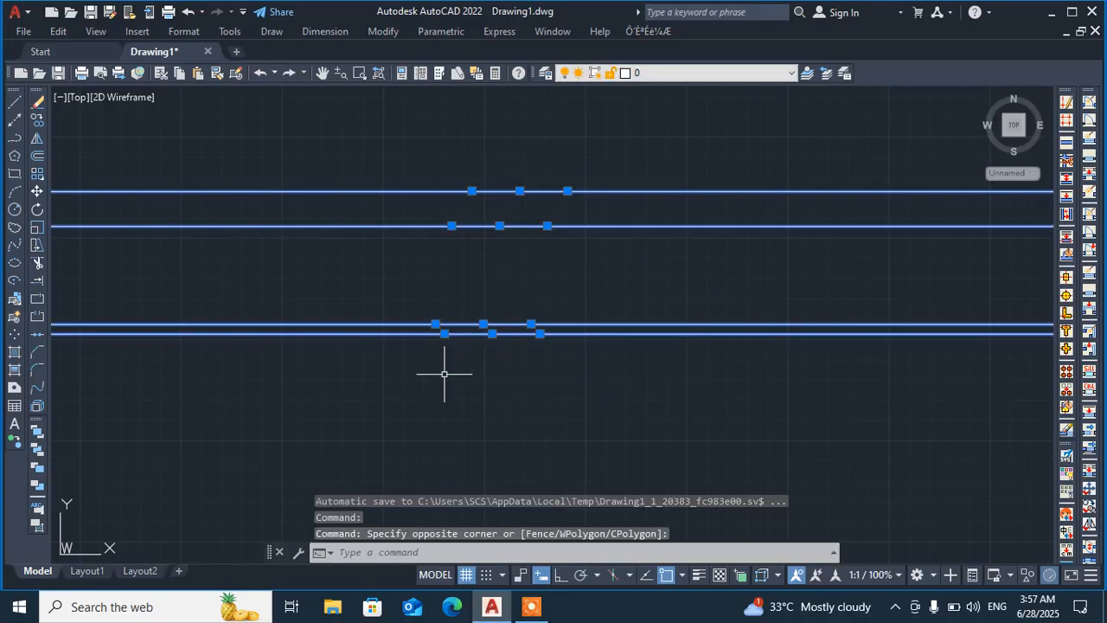
{"action": "key", "text": "Delete"}
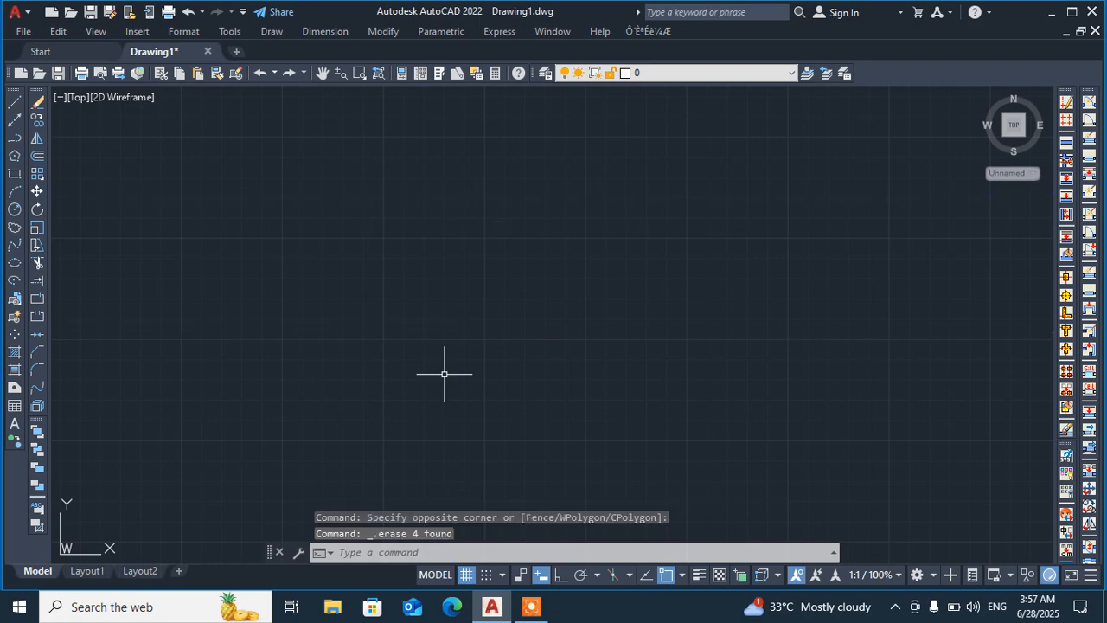